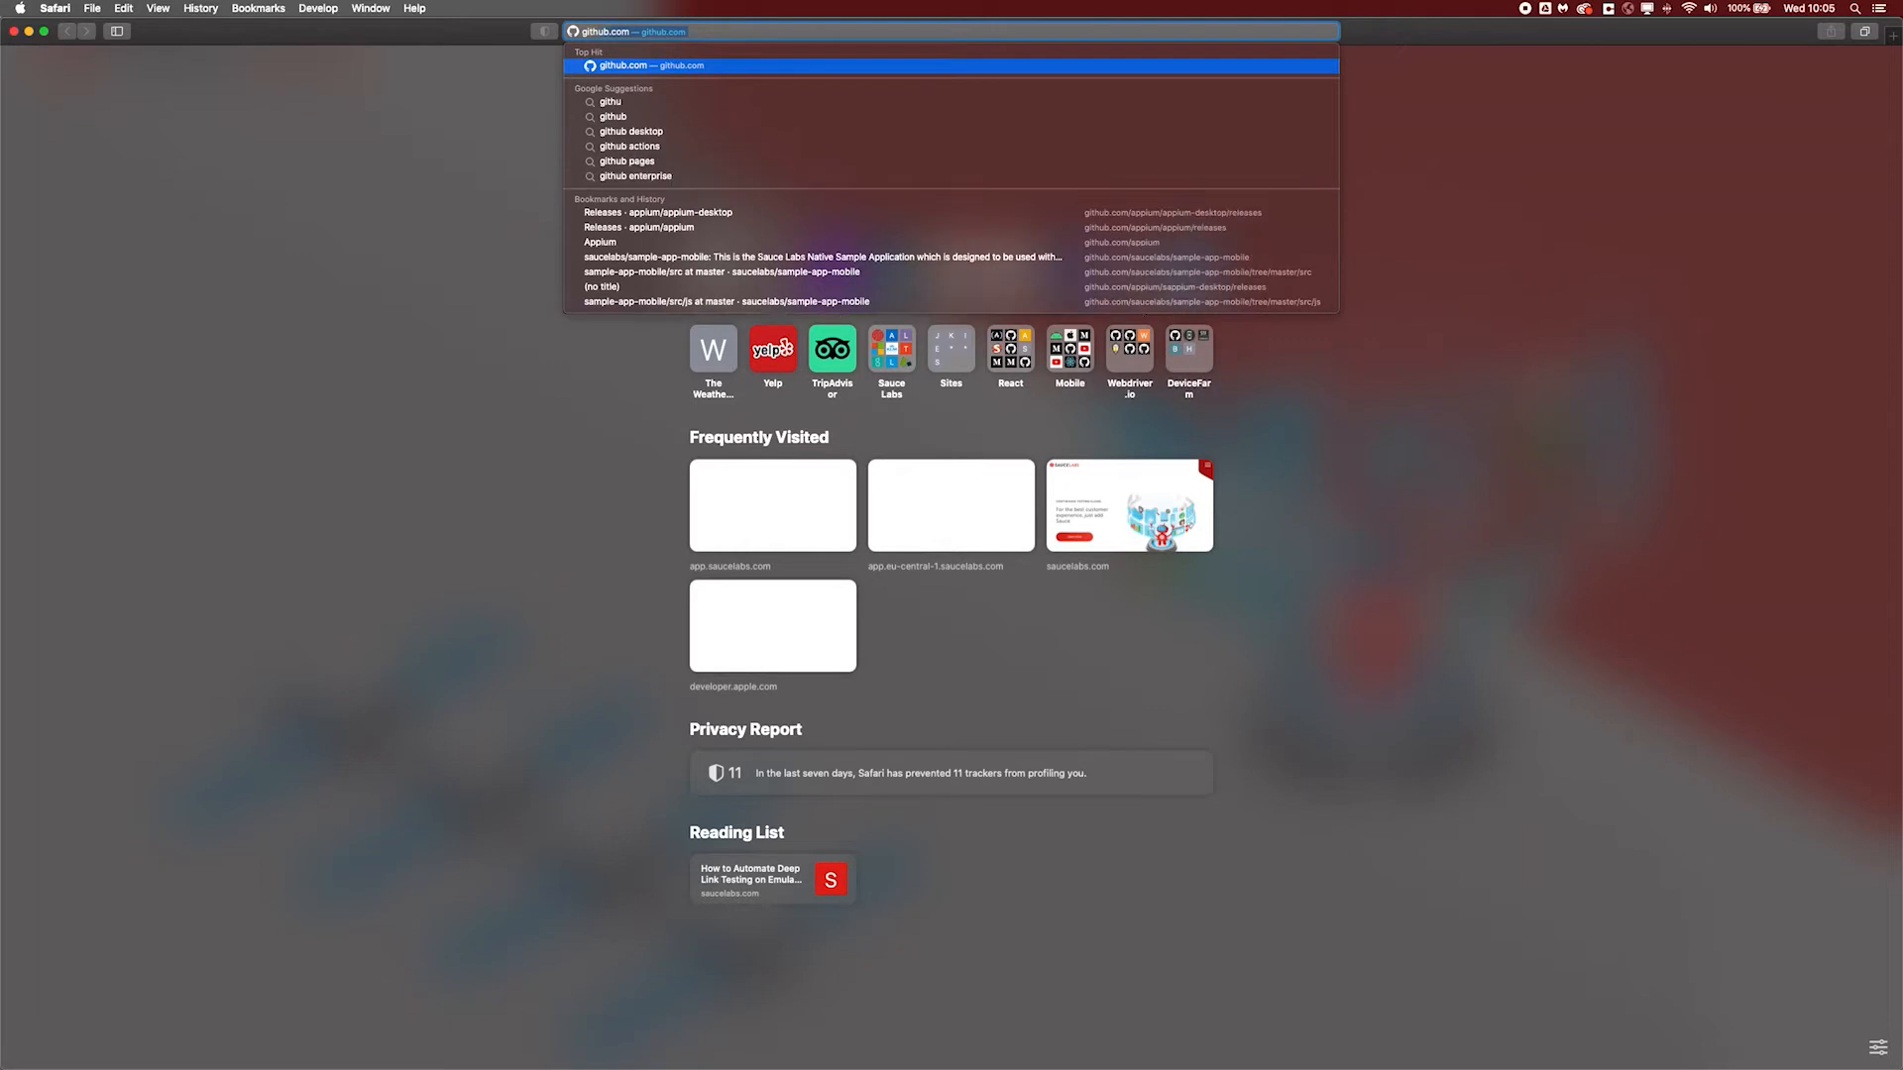
Open github.com/appium/appium-desktop/releases and look through the listed releases and their downloadable assets.
text(/appium/a)
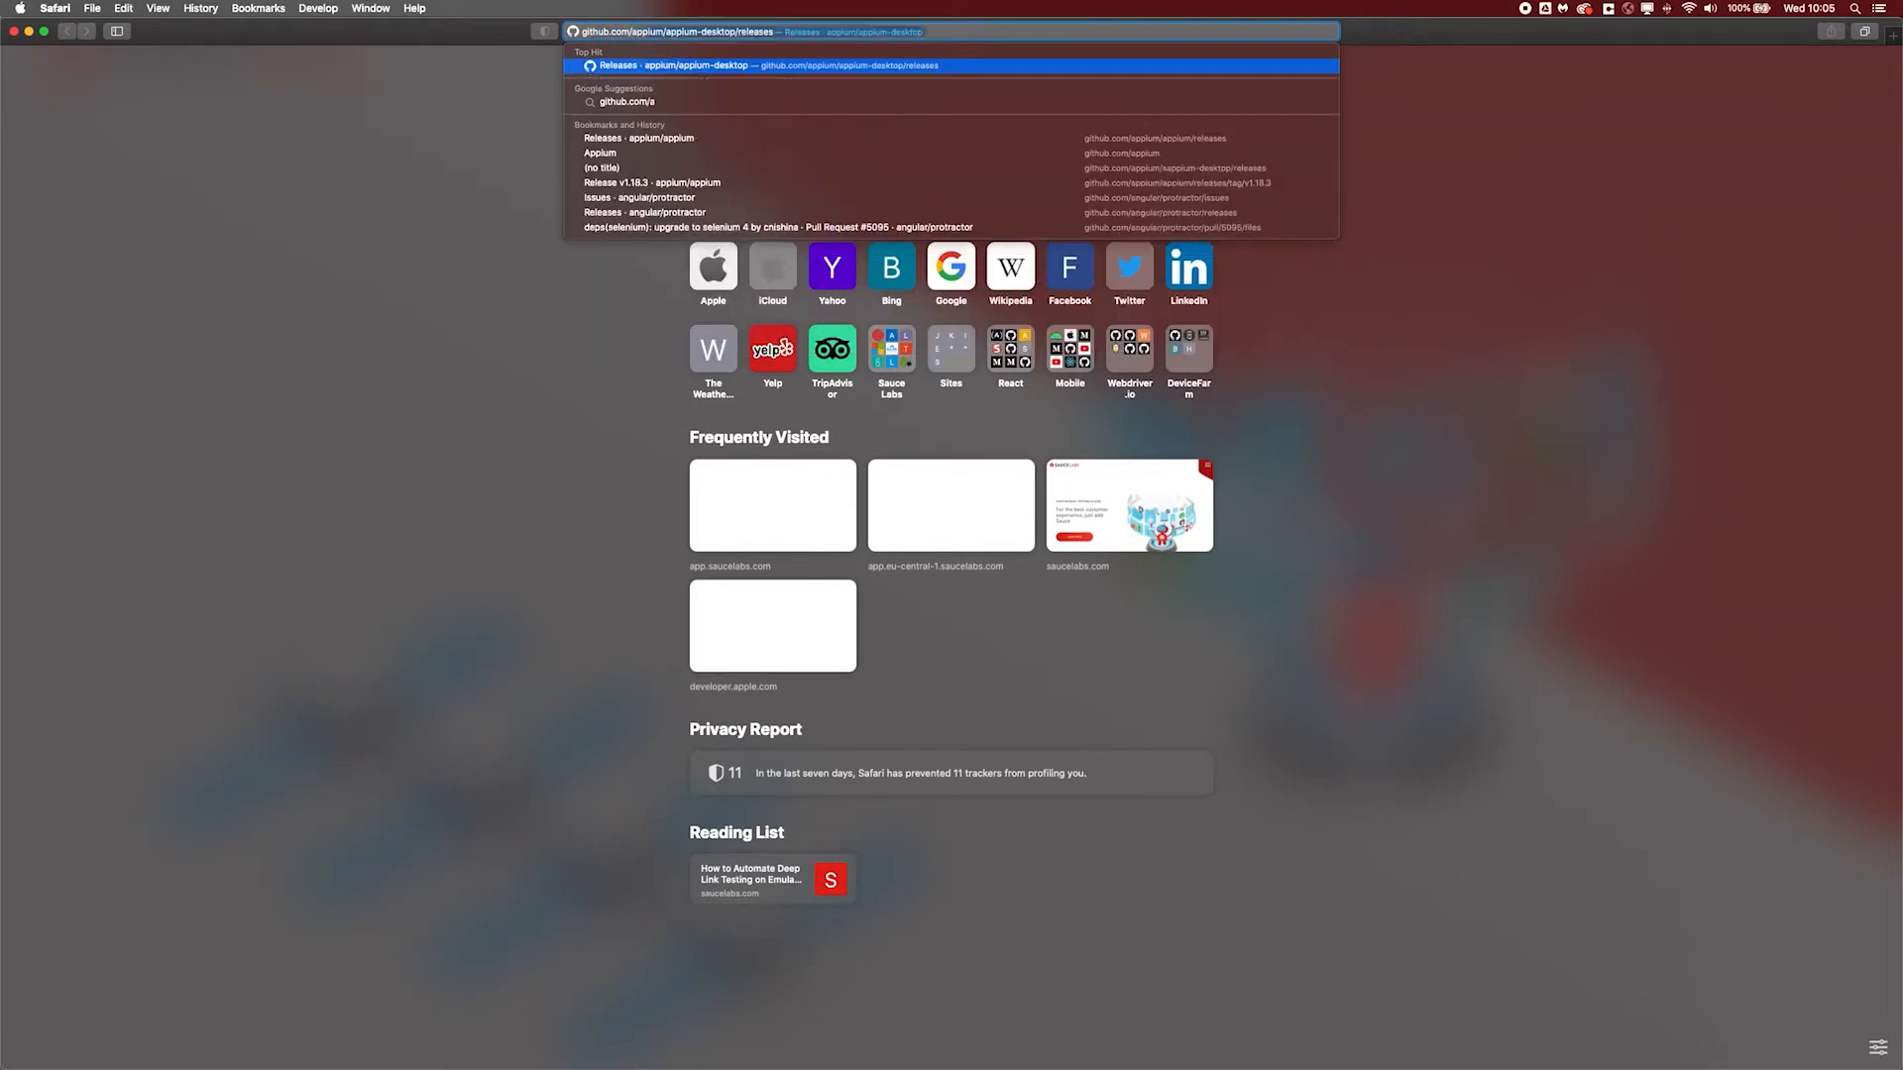
text(ppium-d)
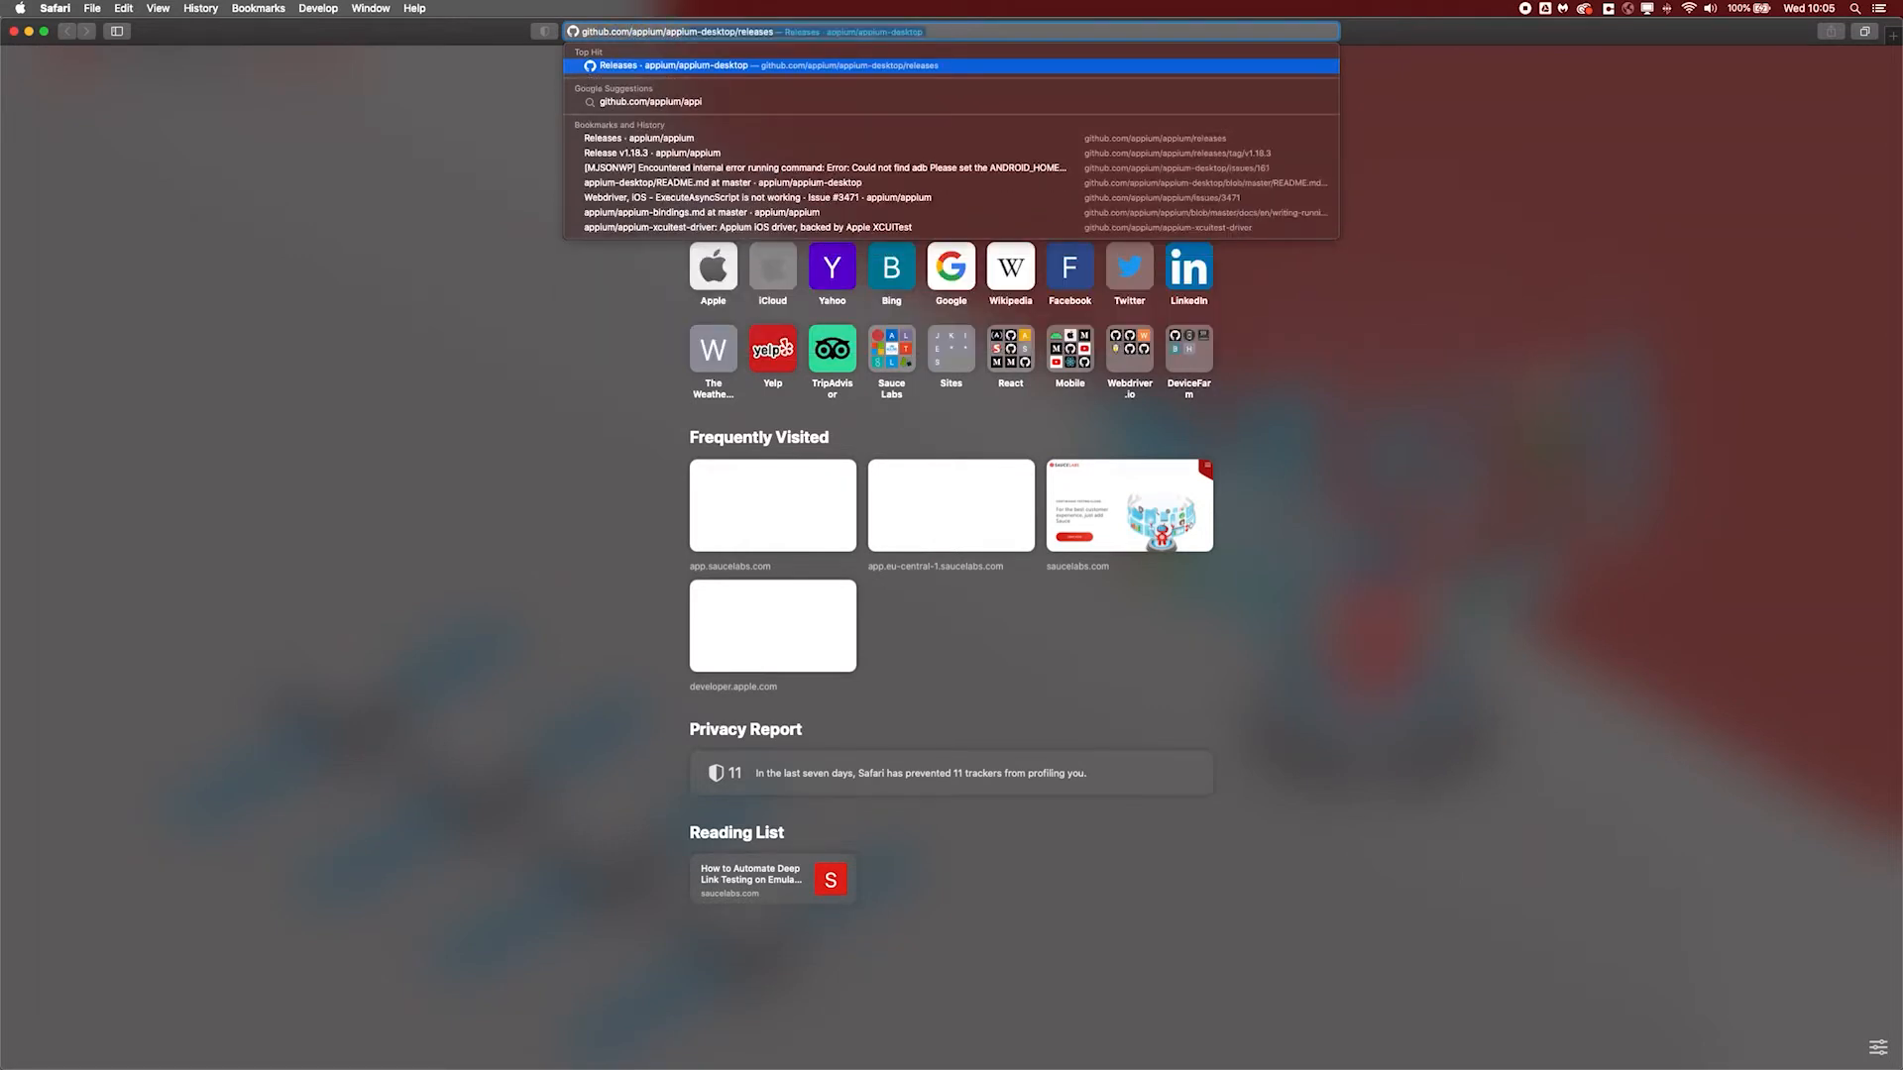
key(Right)
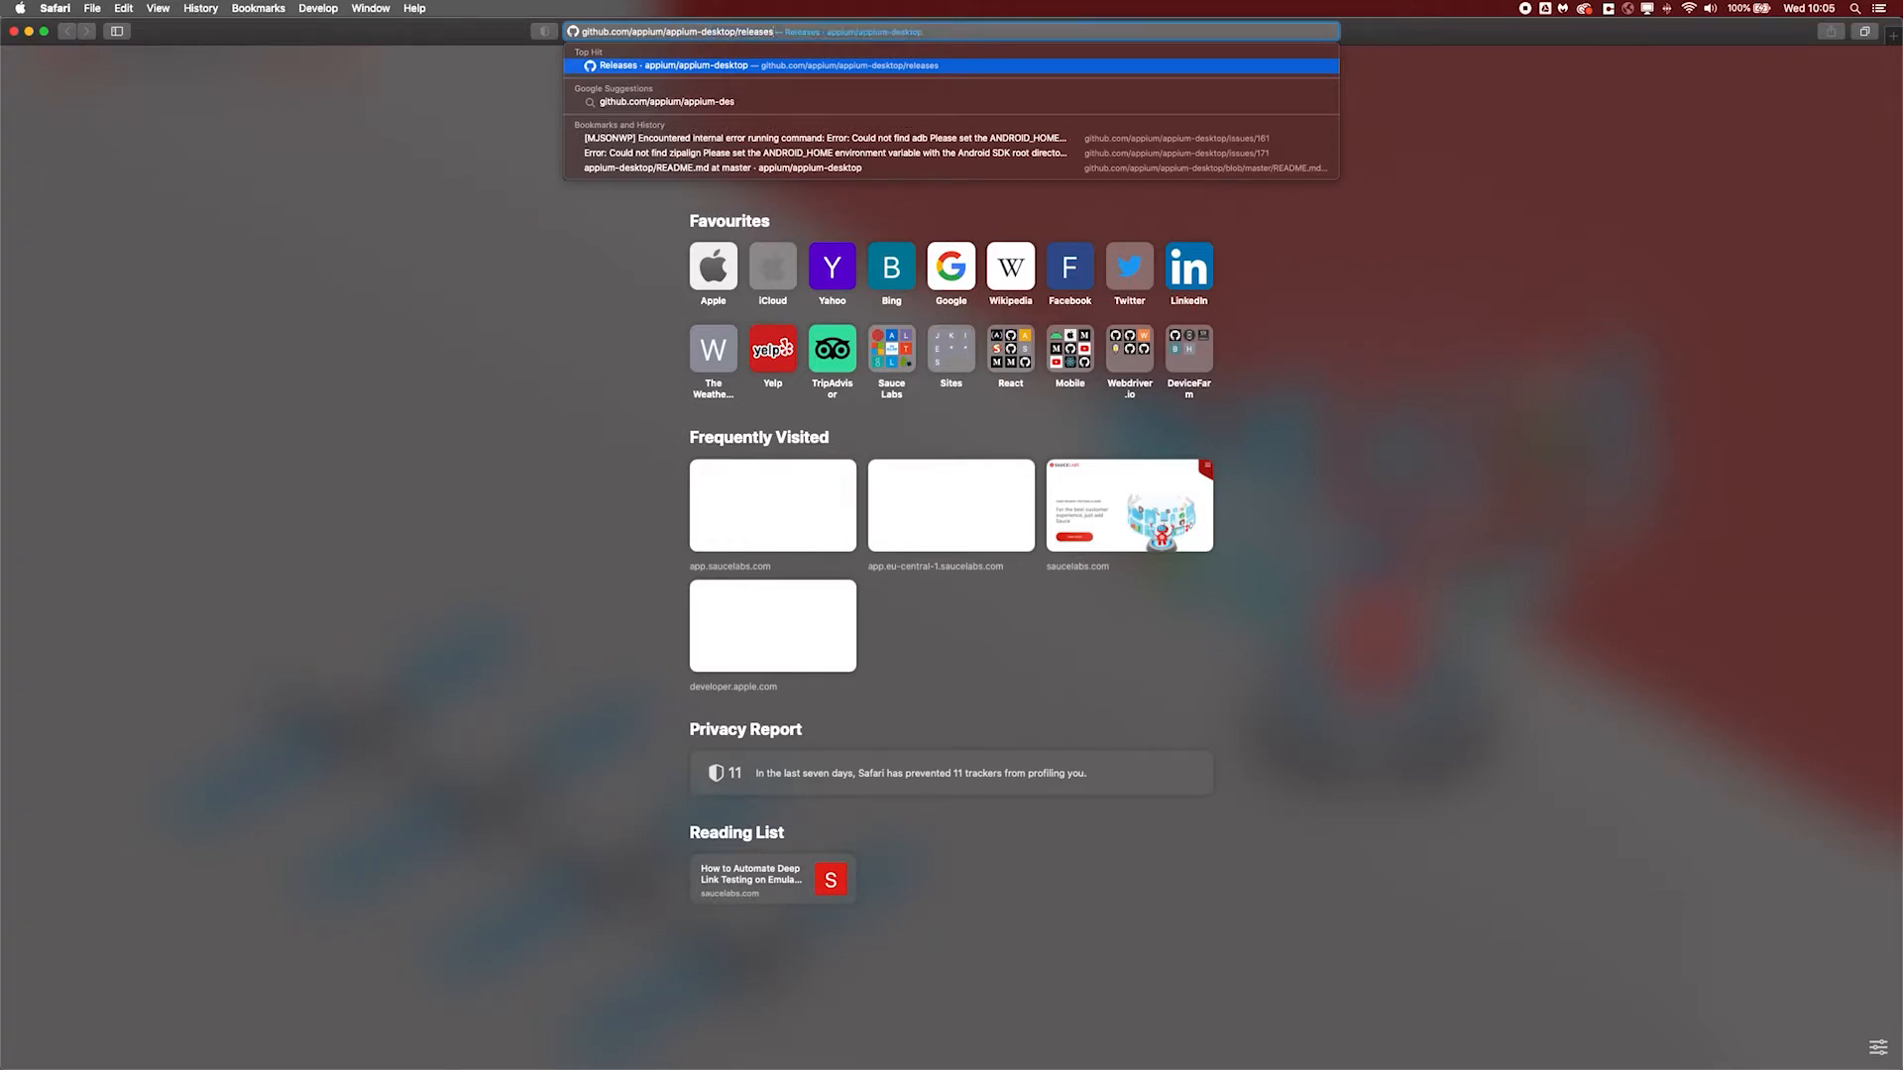
key(Return)
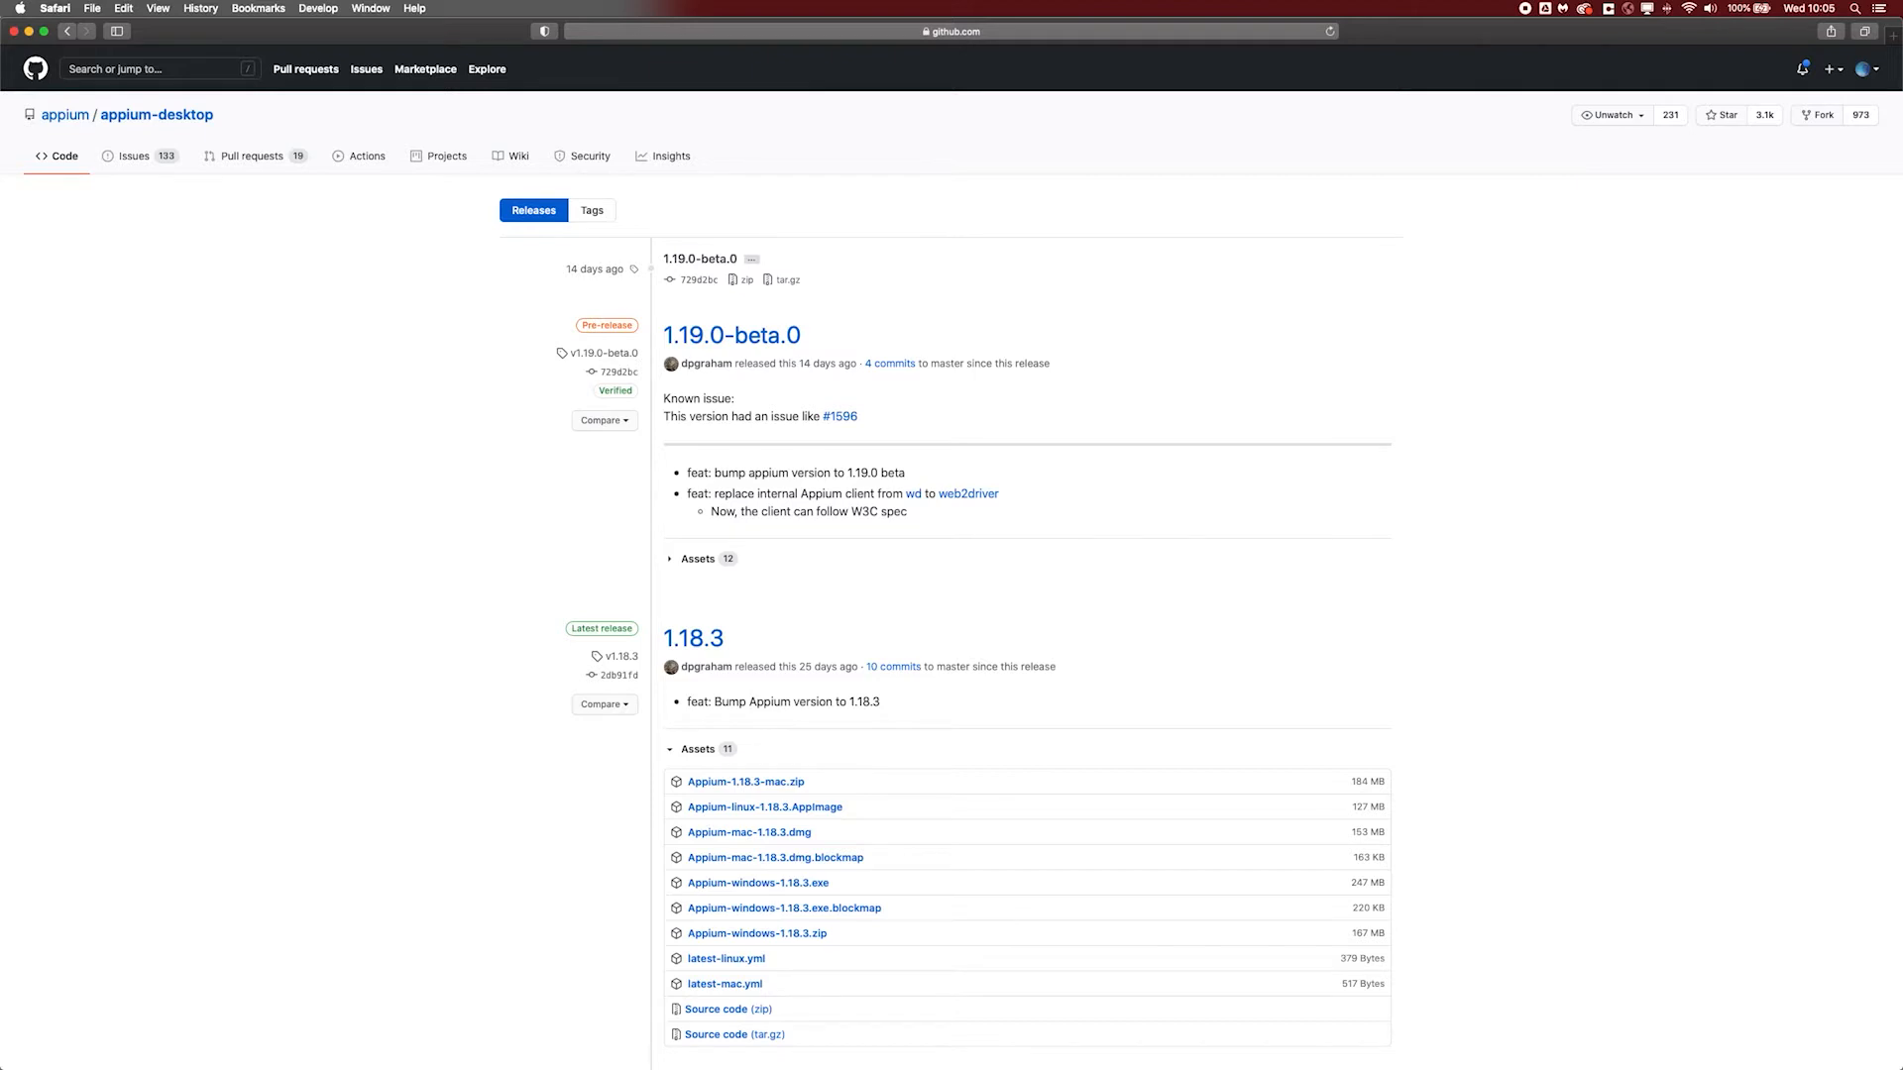
scroll(399, 837, down, 3)
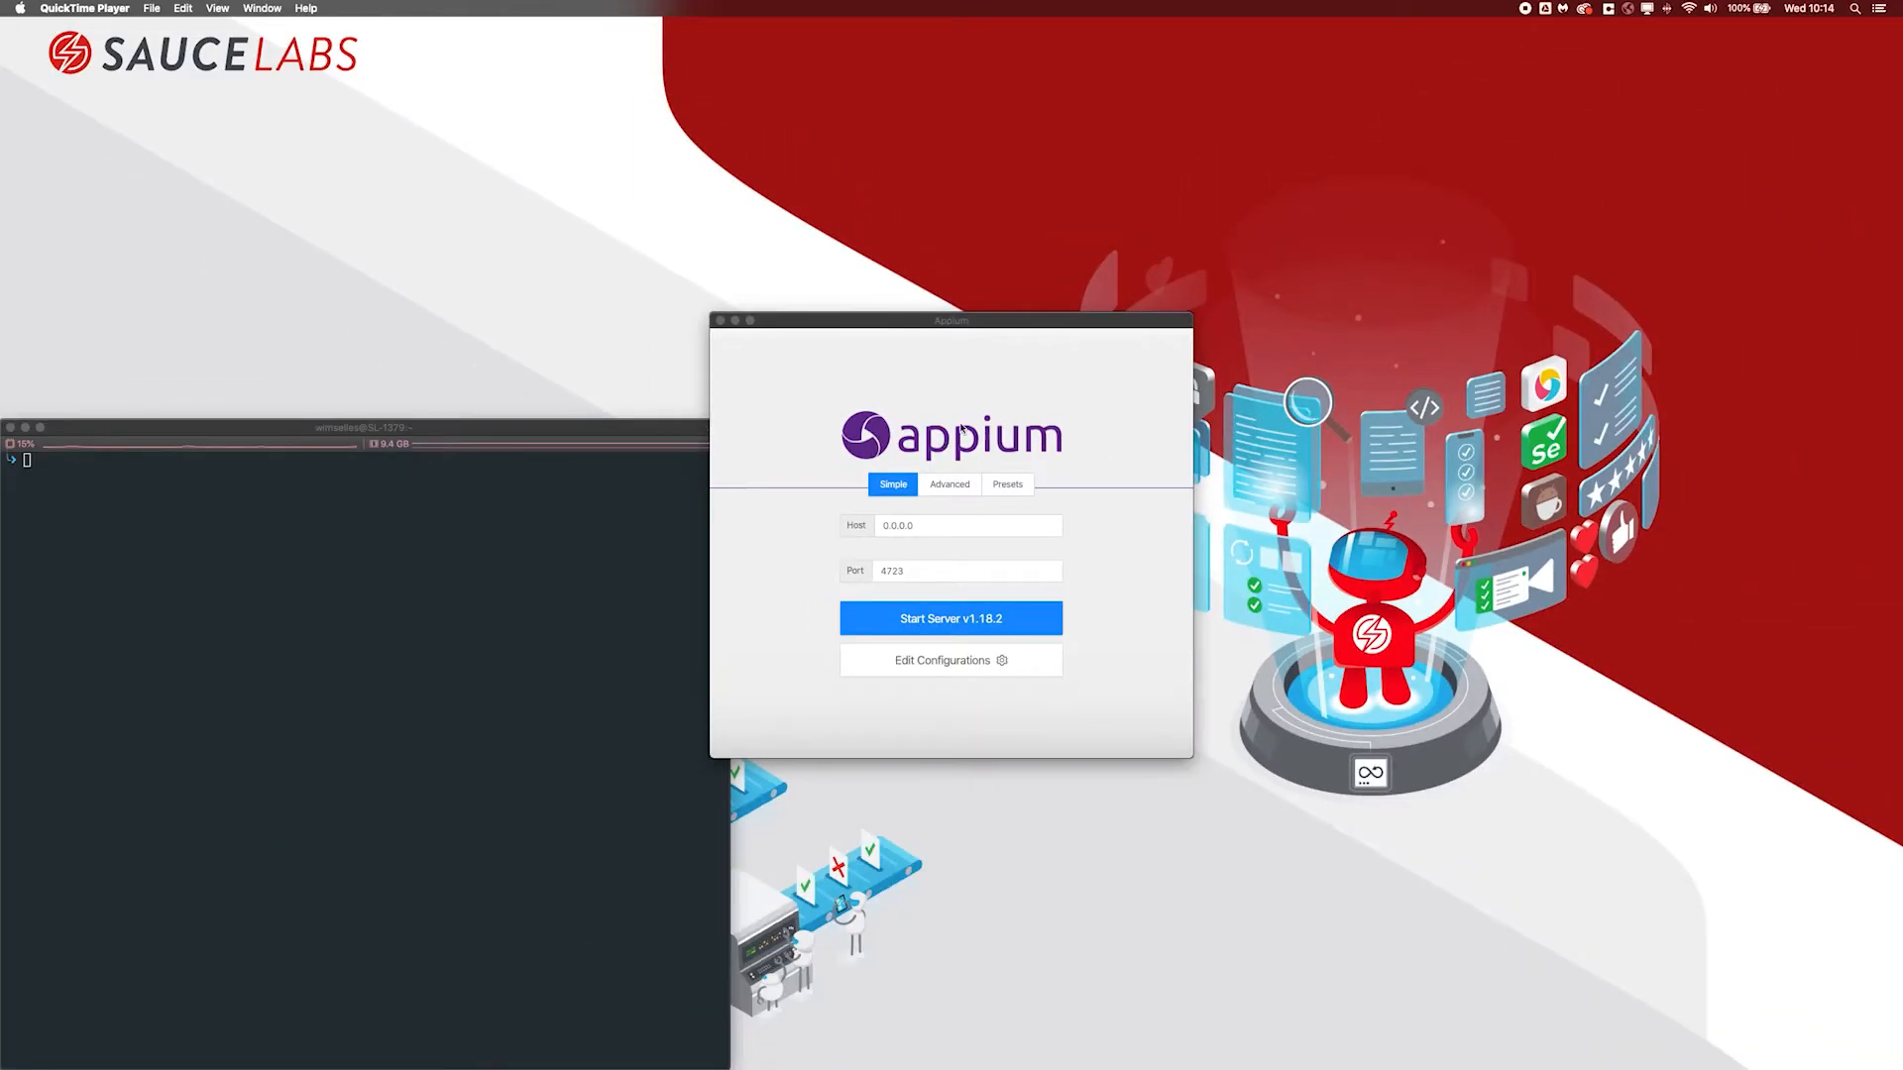
Enlarge the Appium server window and review the advanced General, iOS and Android server settings.
drag(1192, 314, 1316, 147)
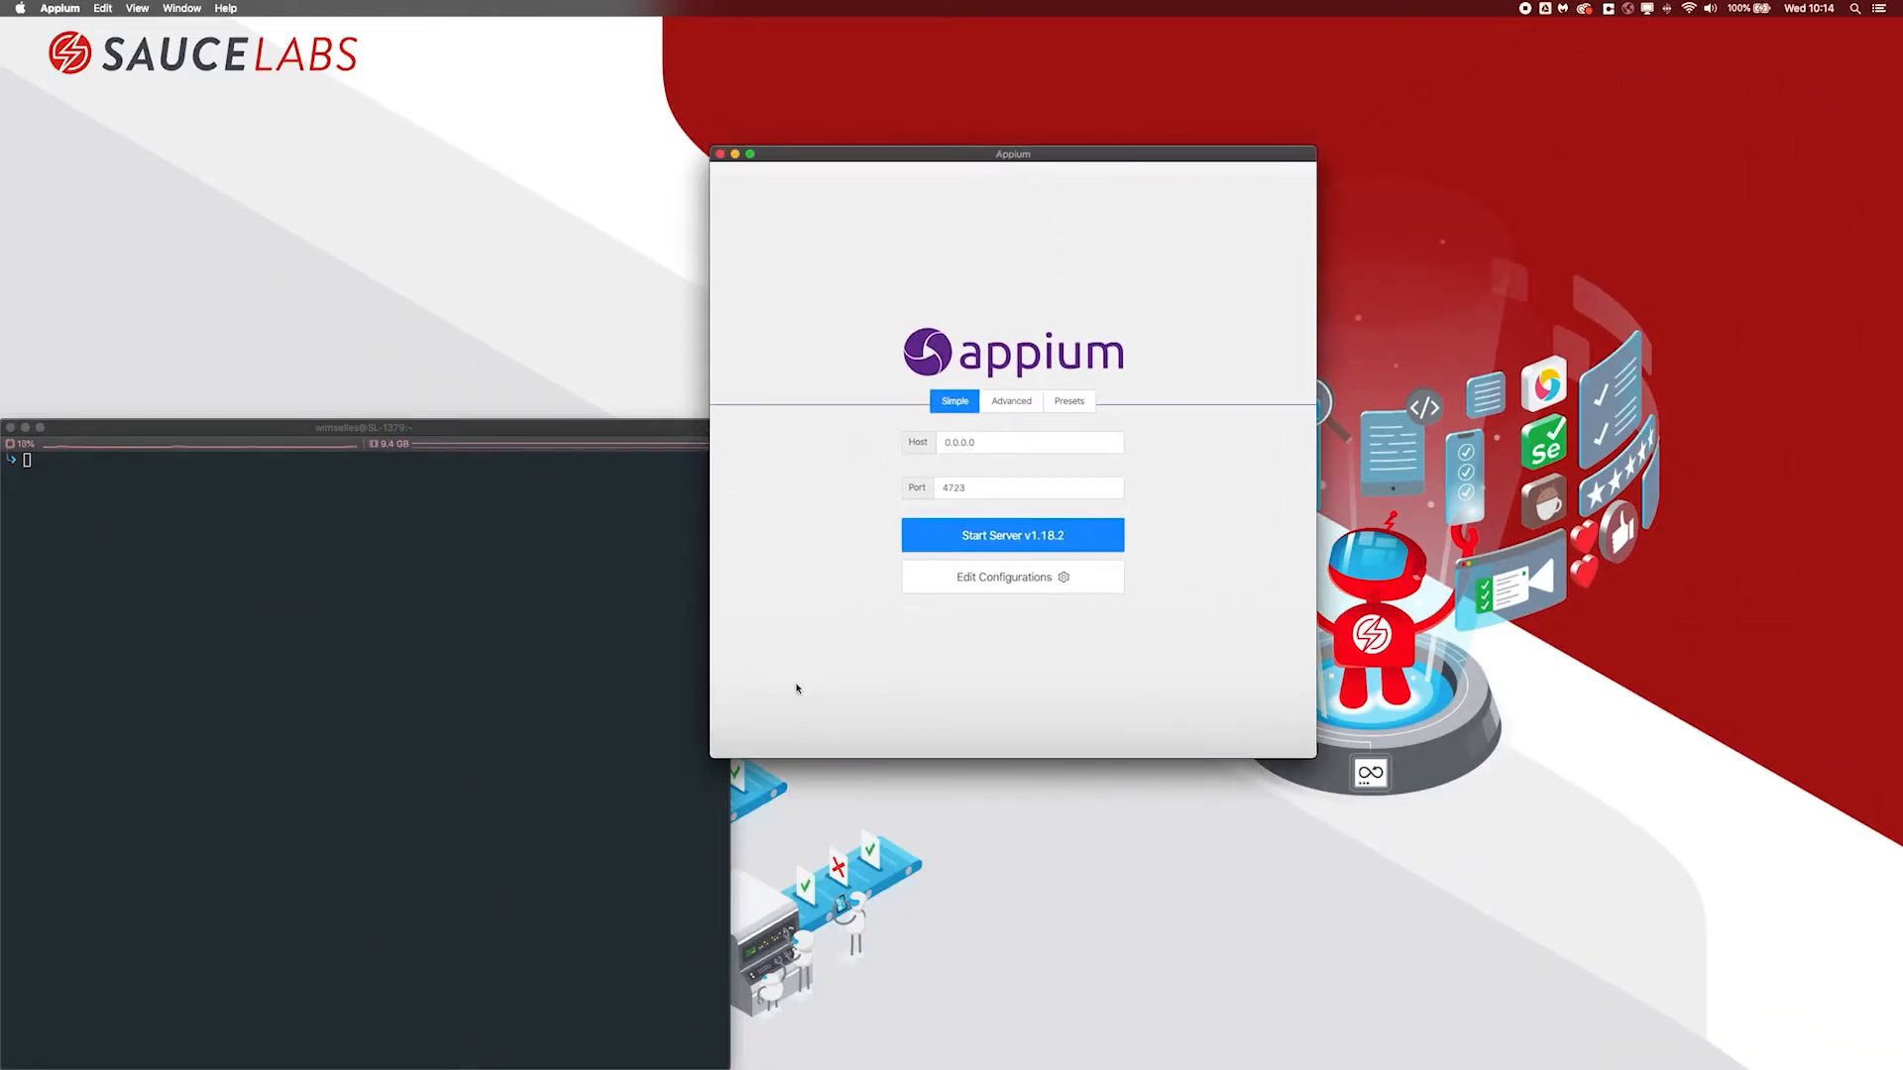
drag(718, 750, 505, 848)
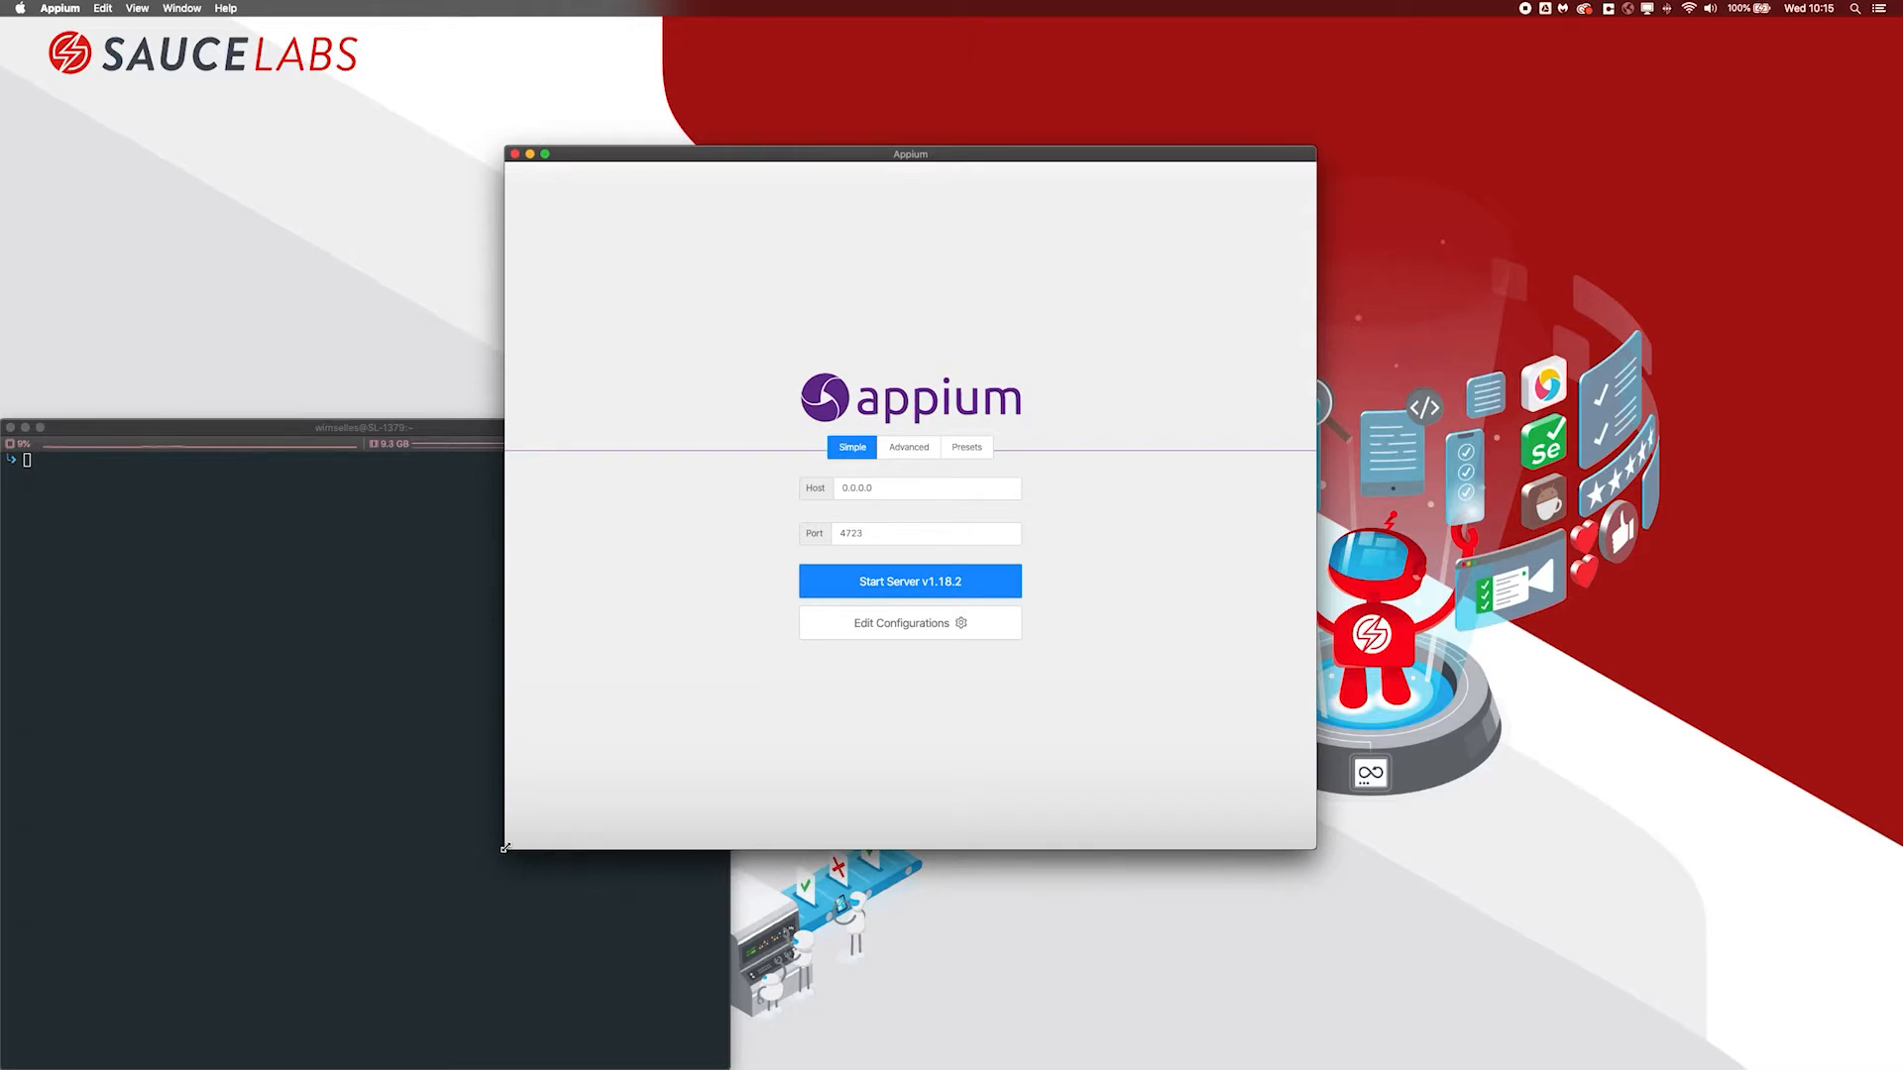
click(908, 458)
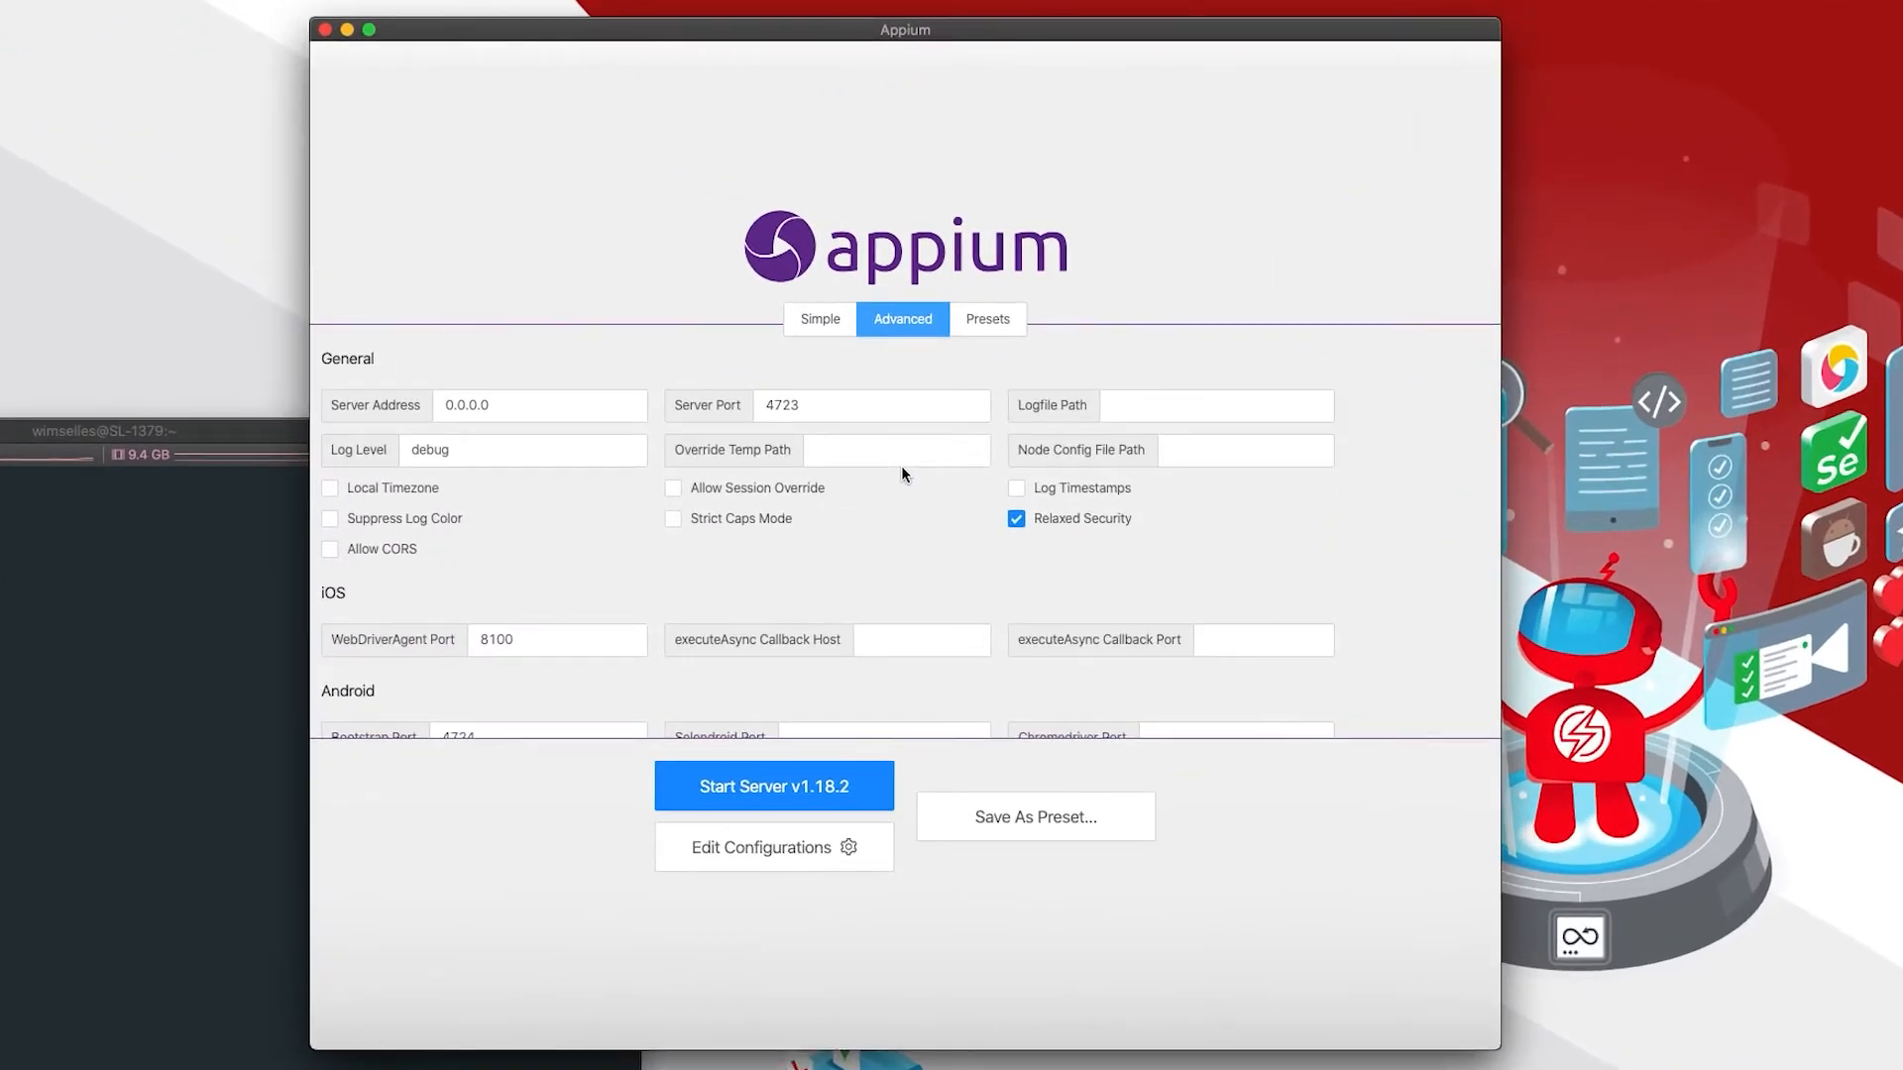
scroll(902, 474, down, 3)
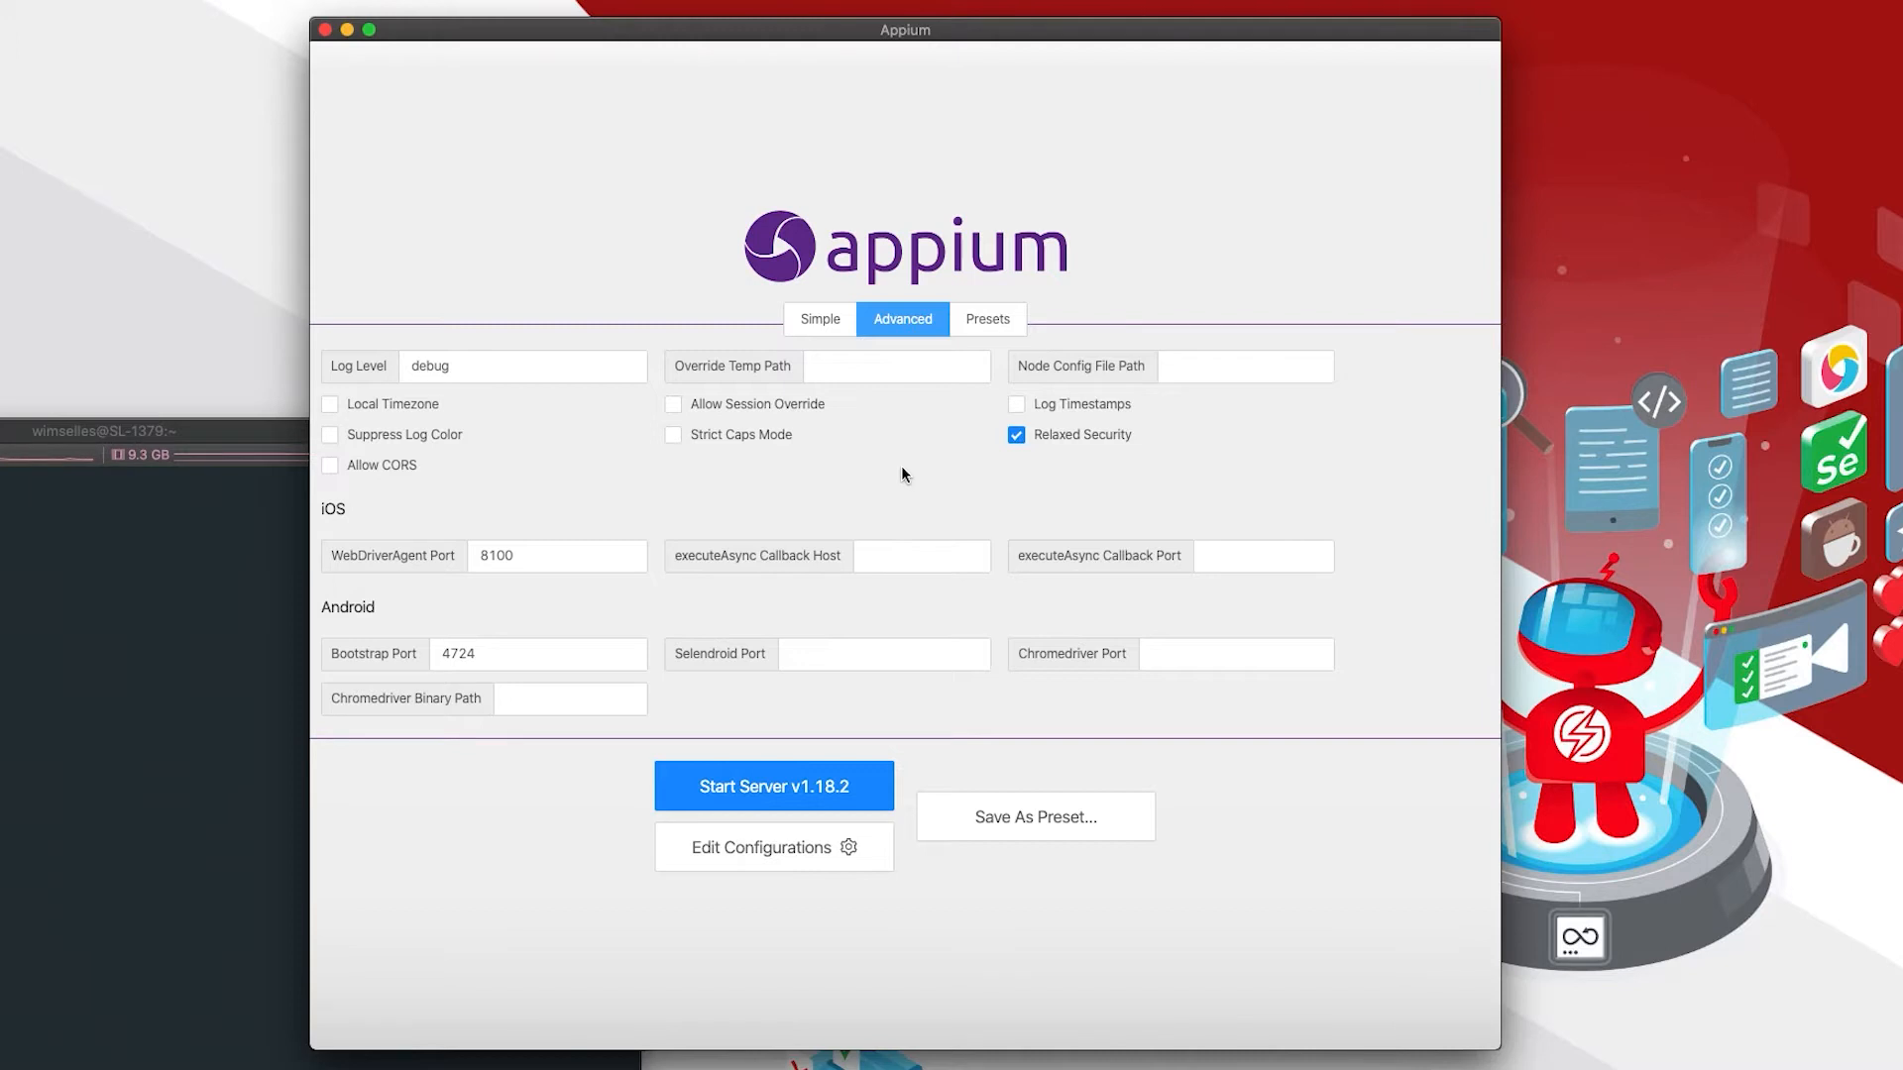
scroll(901, 473, up, 2)
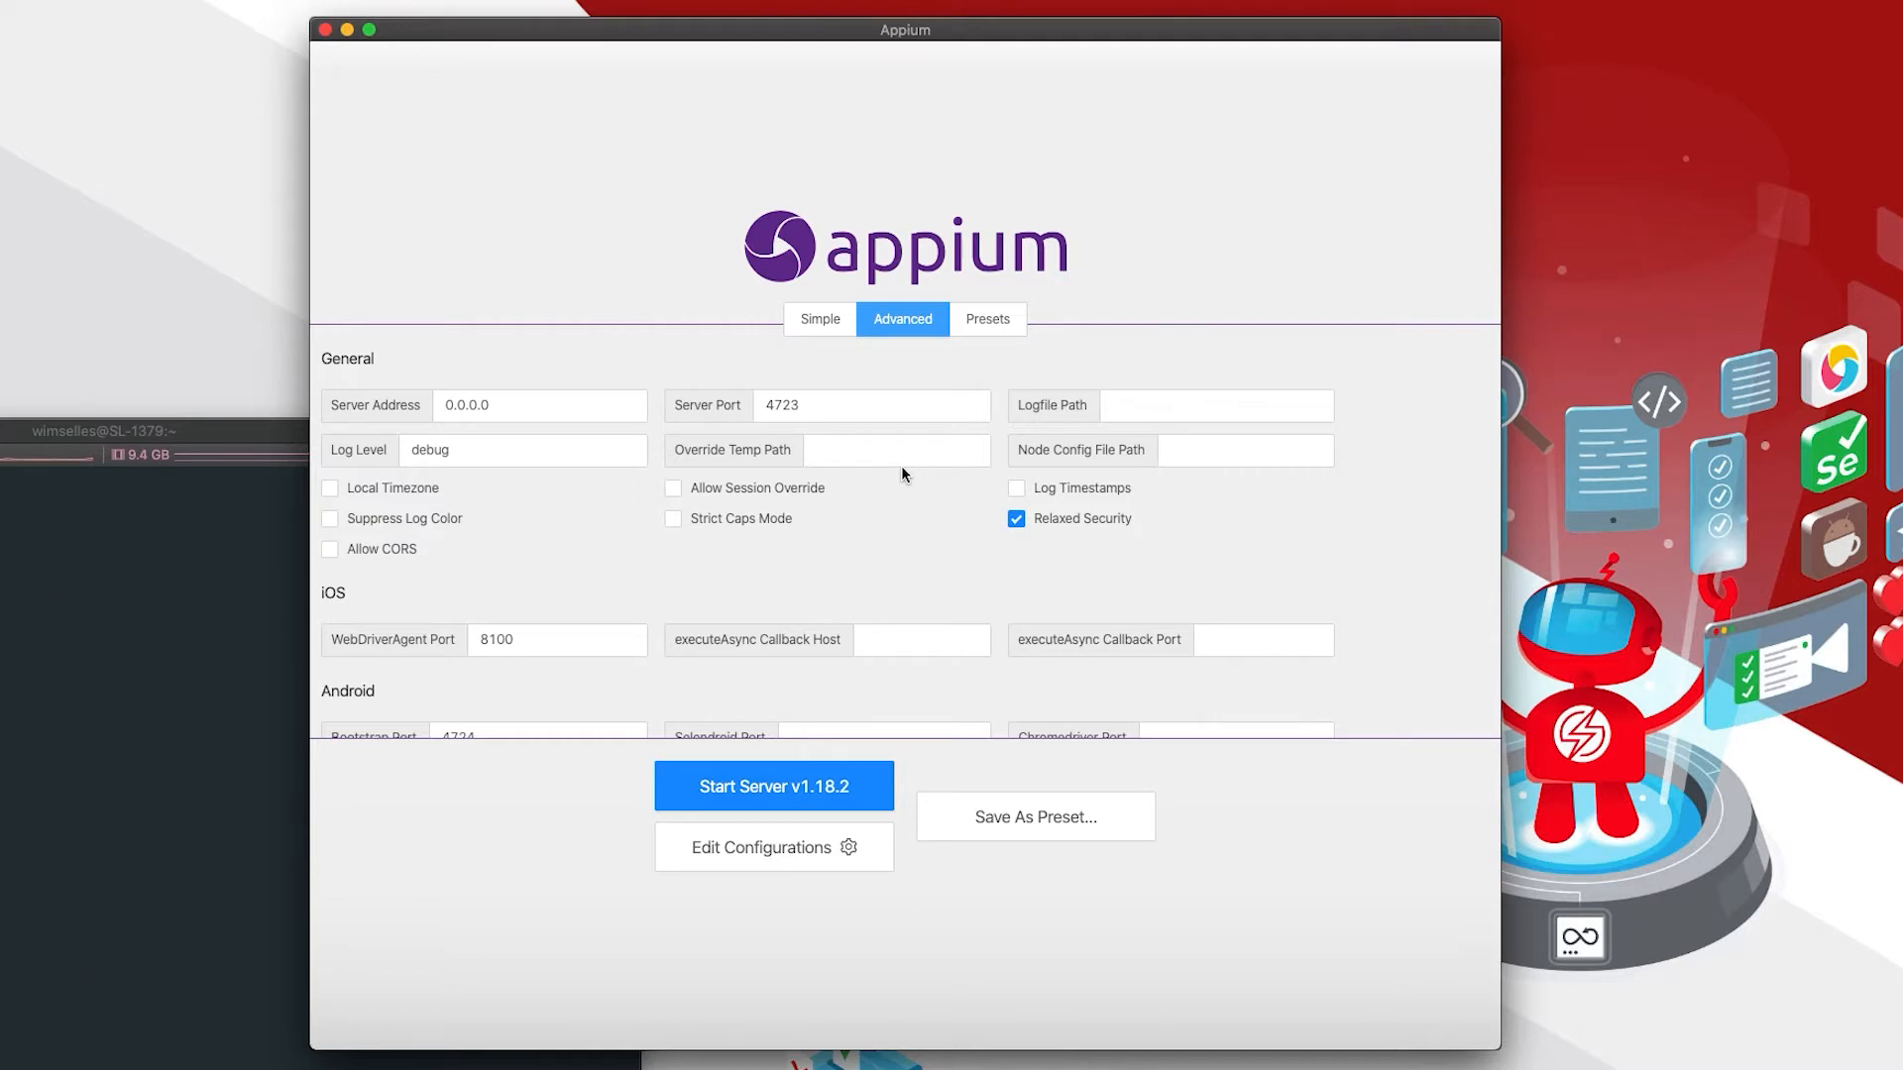
Save the current advanced server arguments as a preset named "preset".
click(1037, 838)
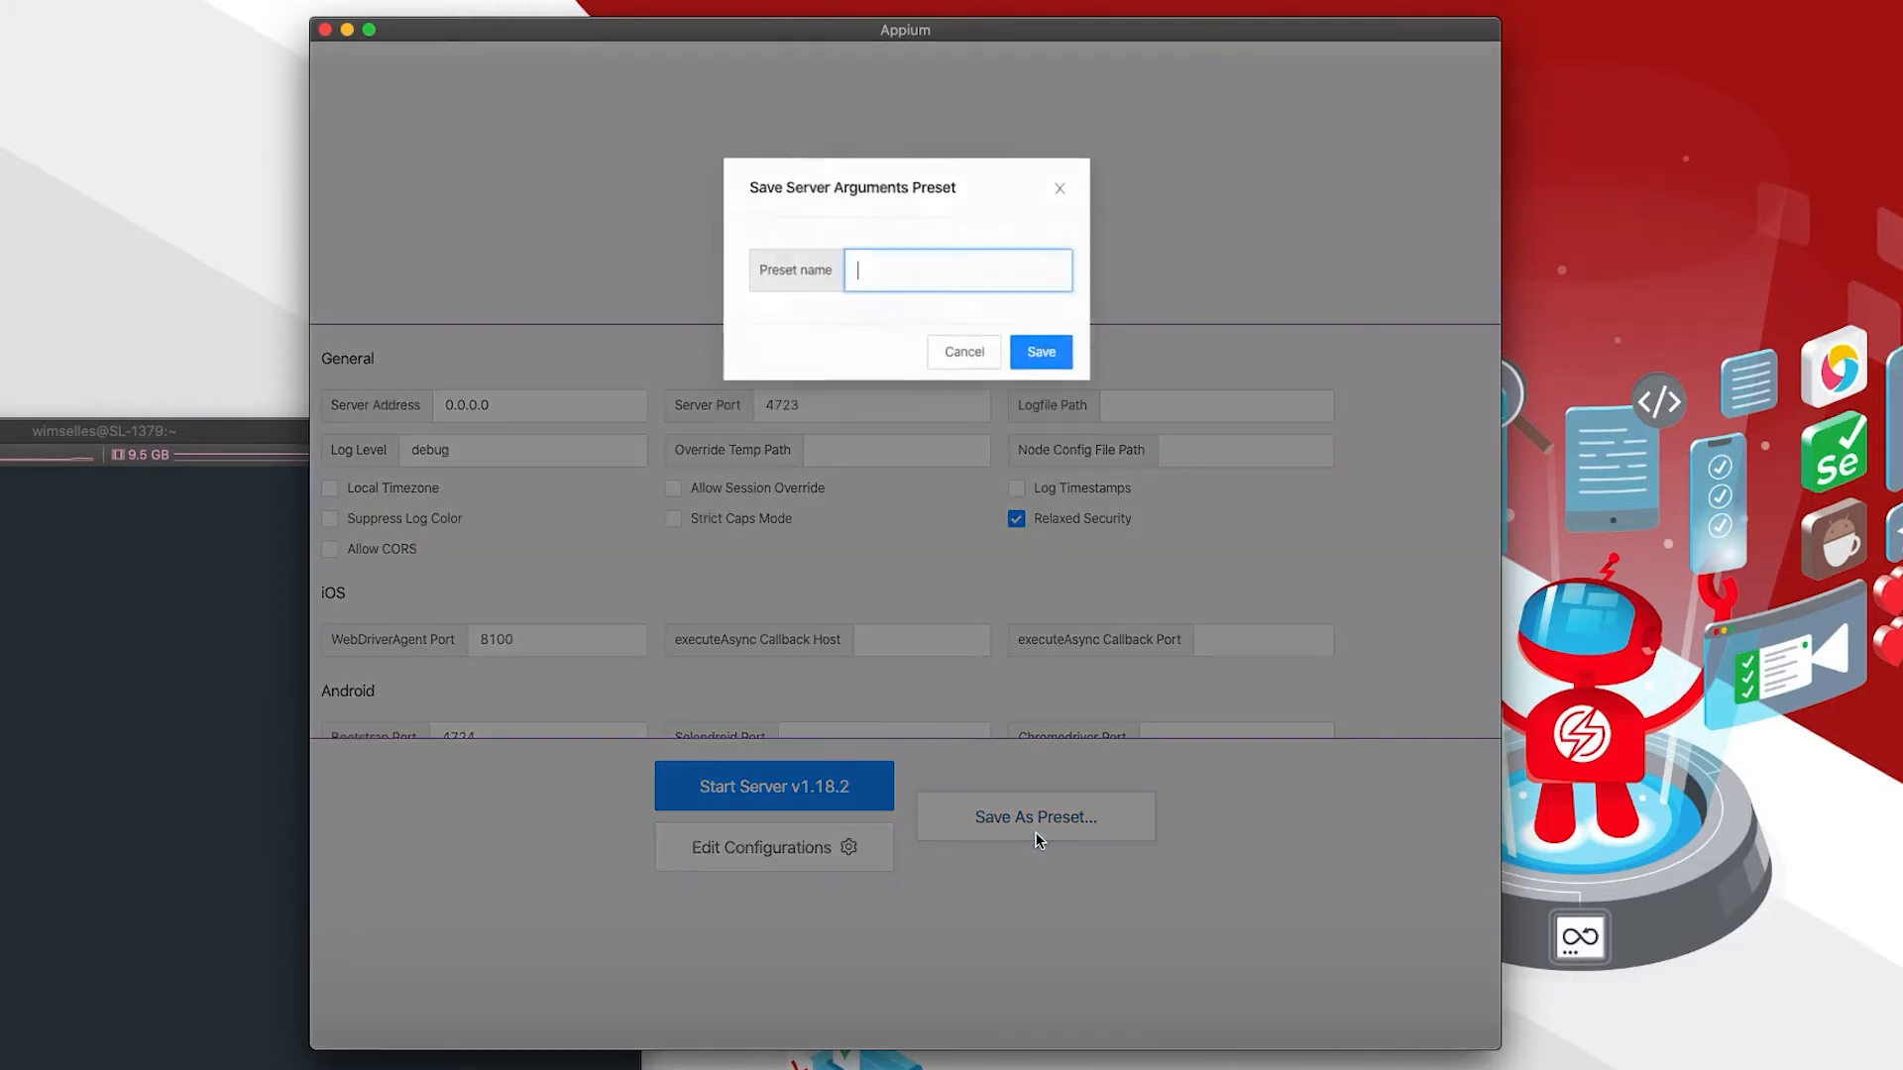
text(preset)
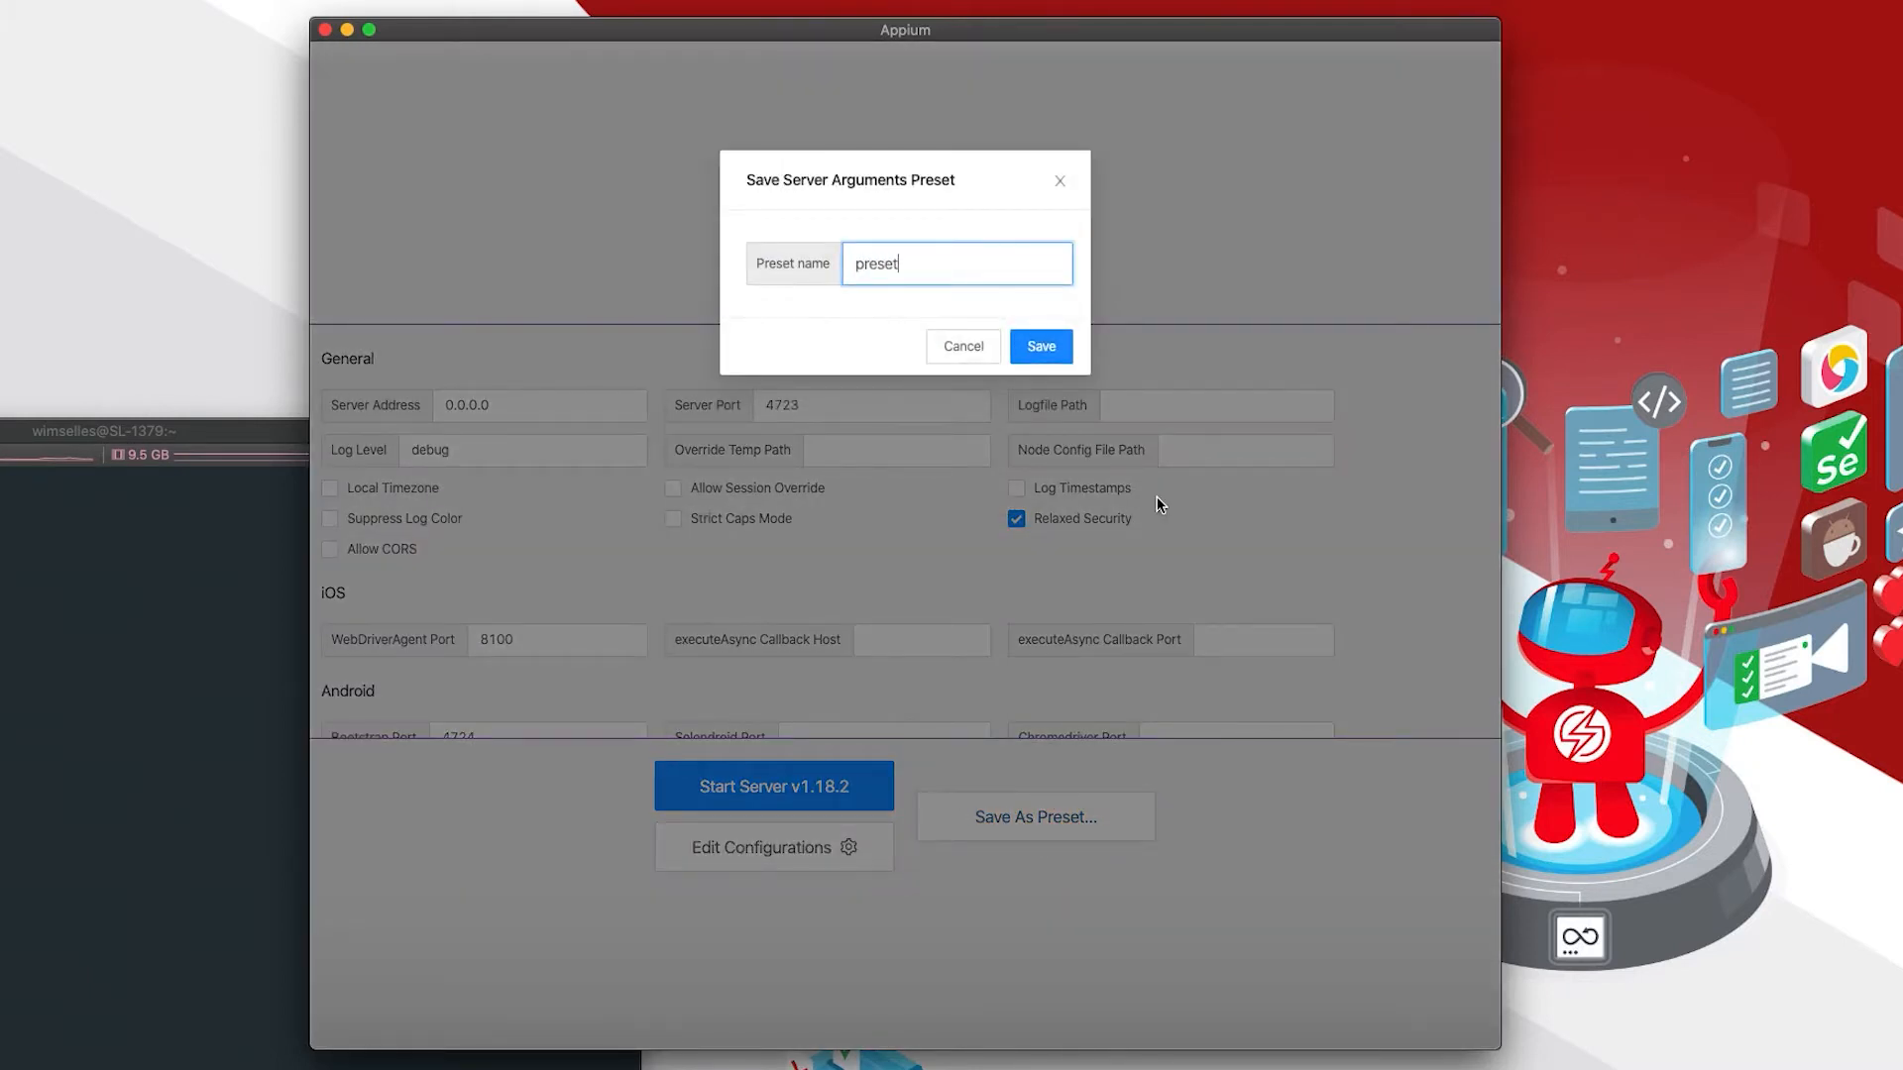
click(1038, 357)
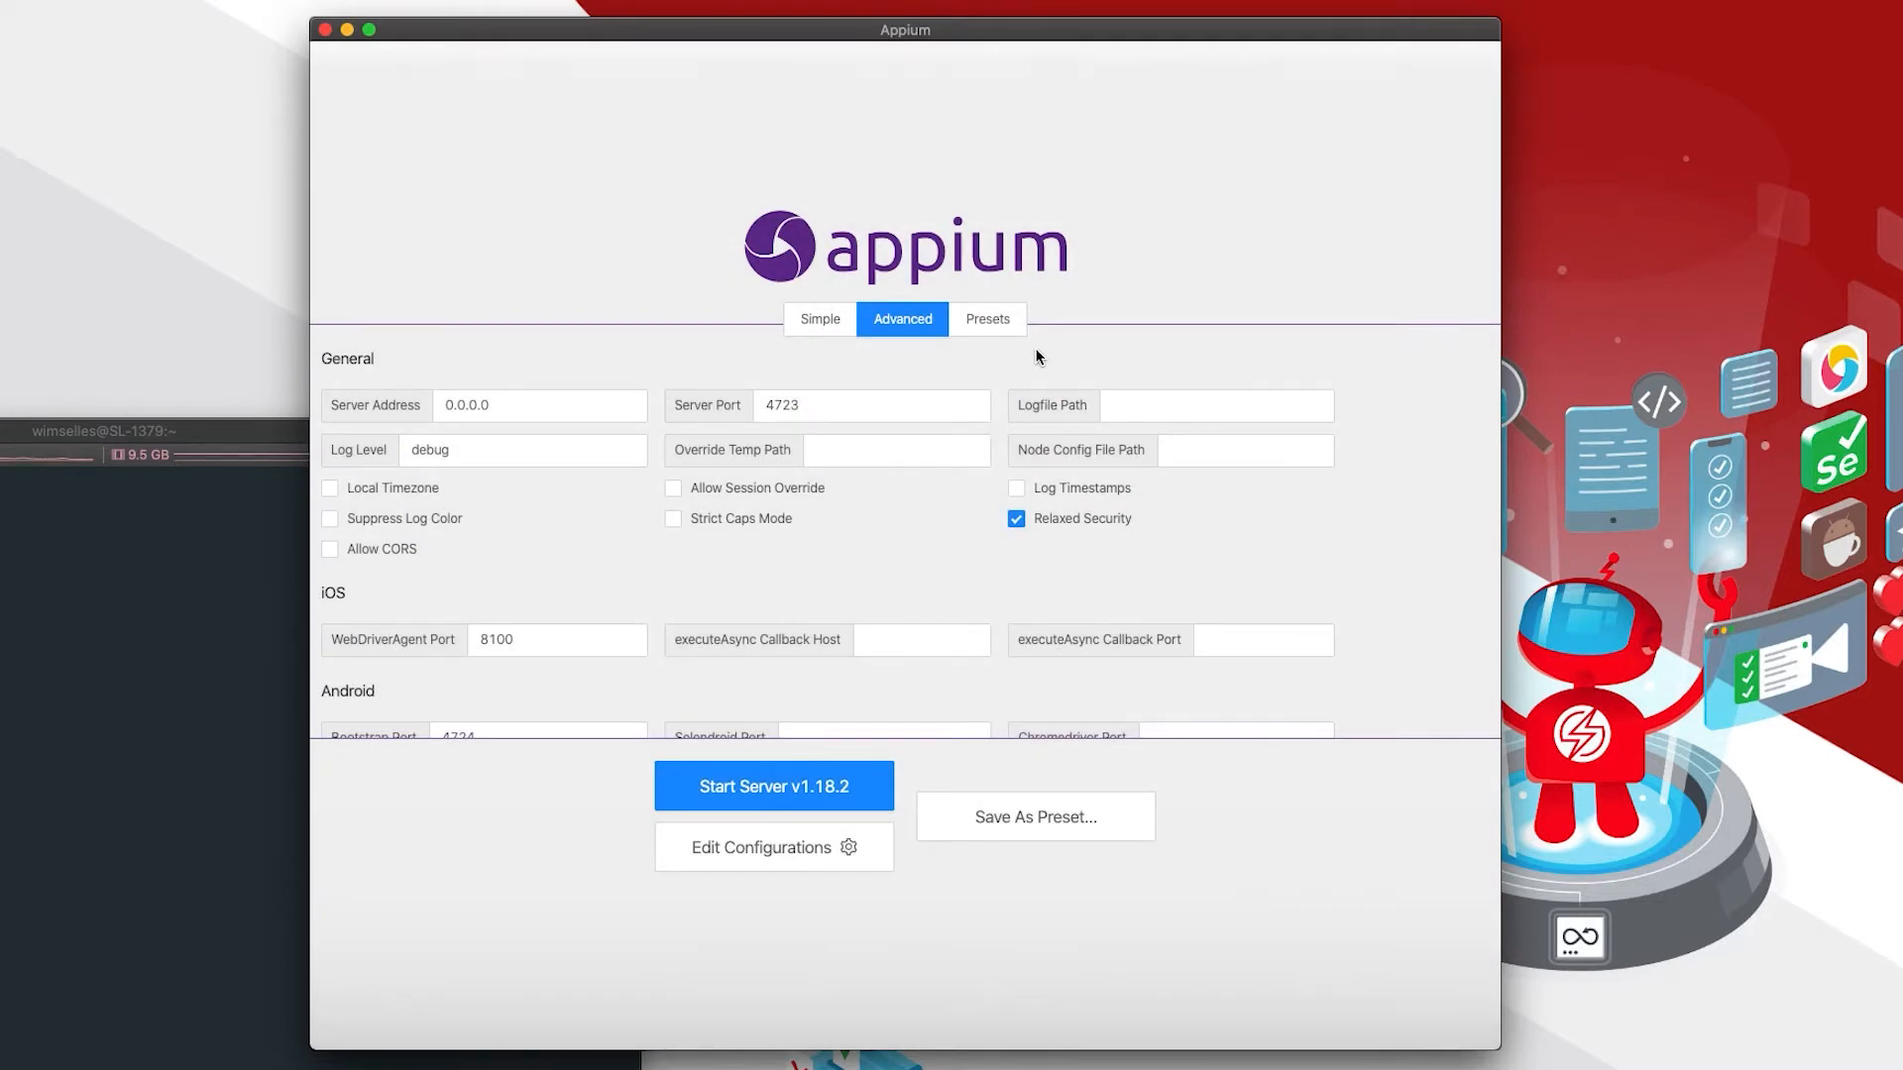
View the server arguments stored in the saved preset named "preset" and delete that preset.
click(995, 331)
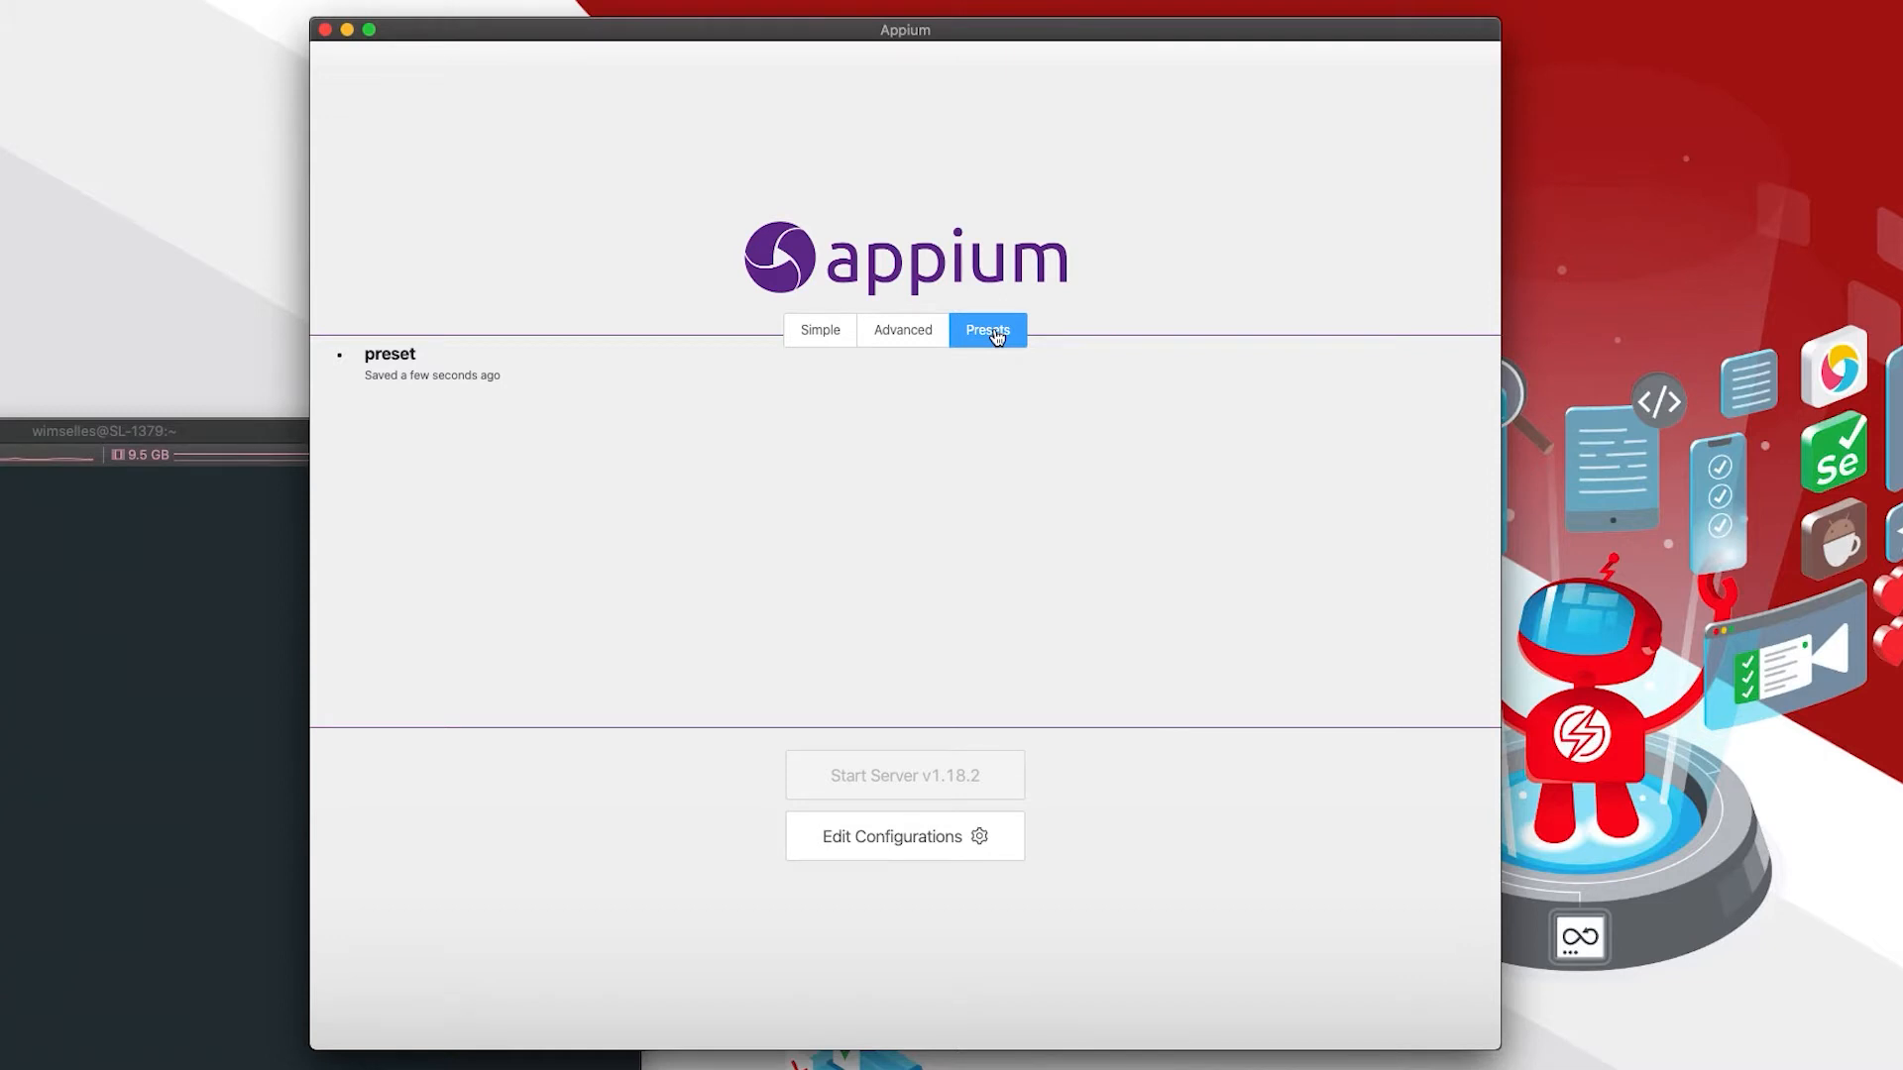
click(525, 383)
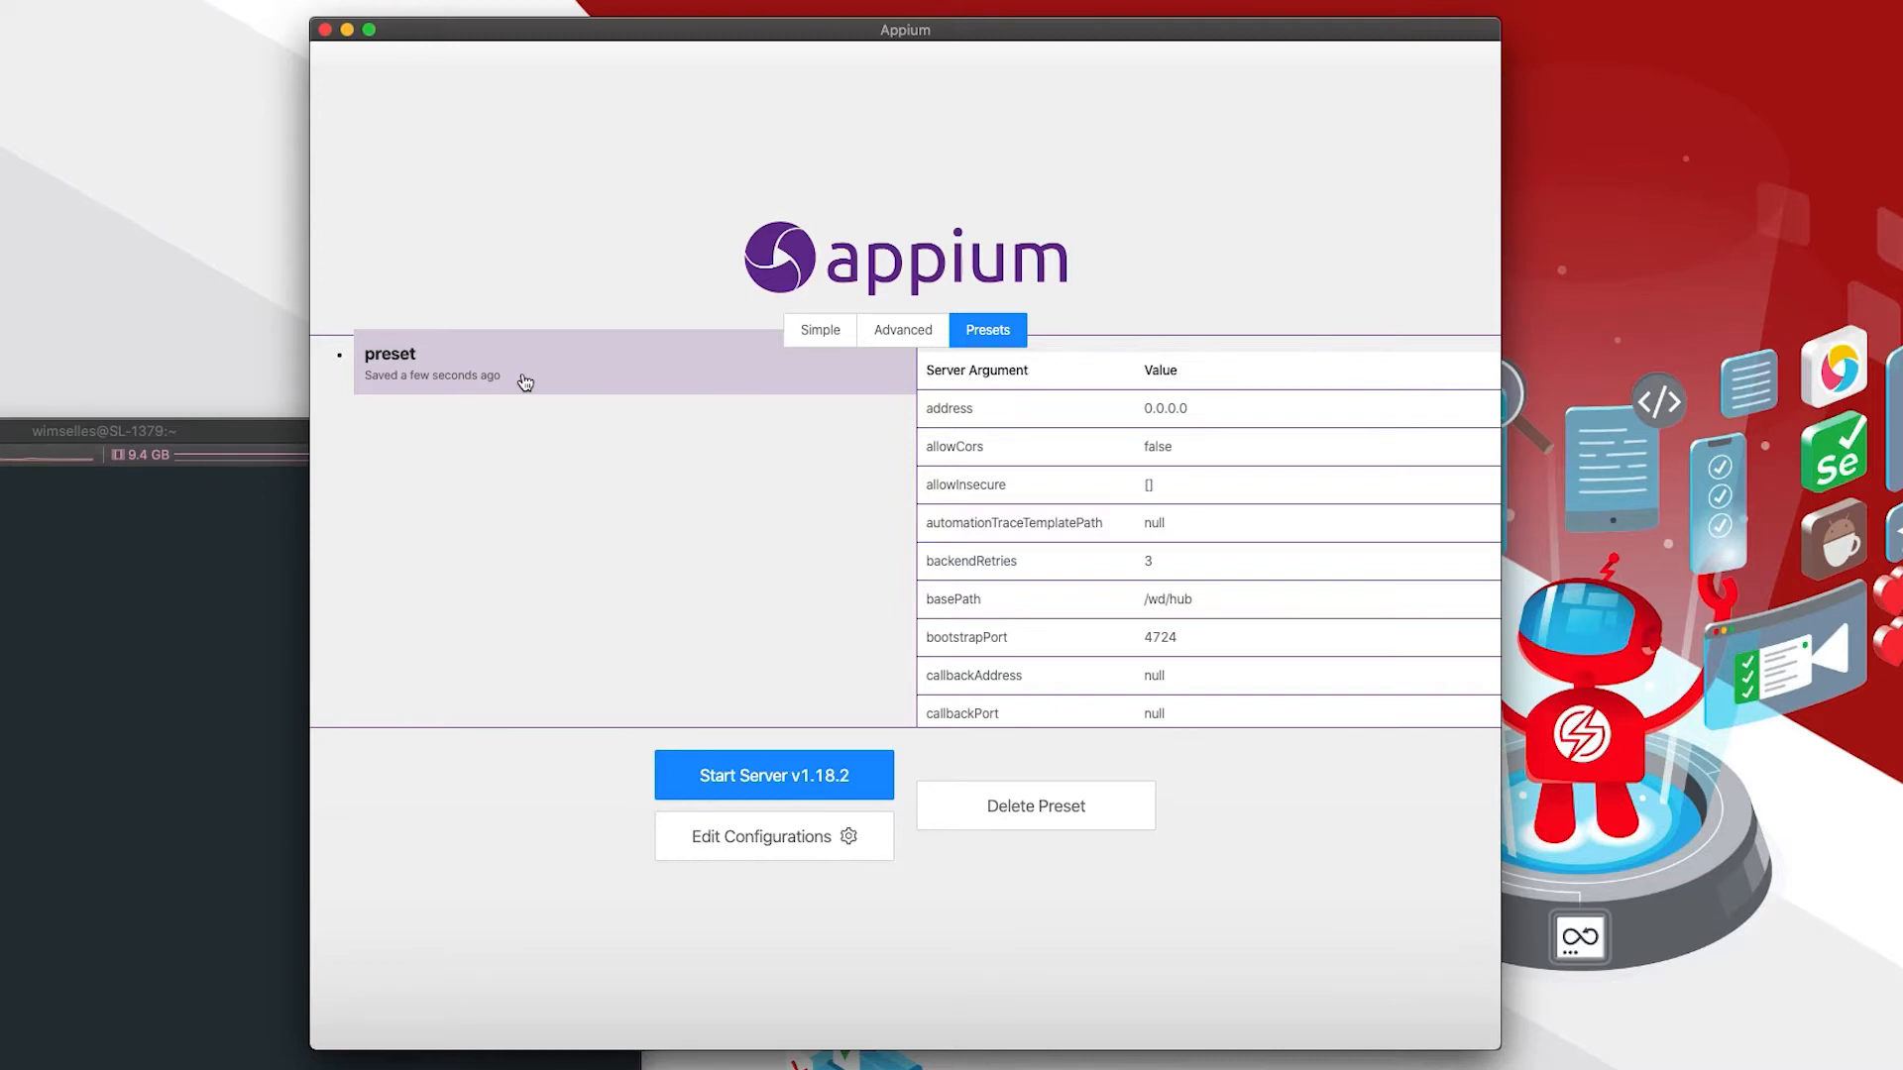
click(1074, 819)
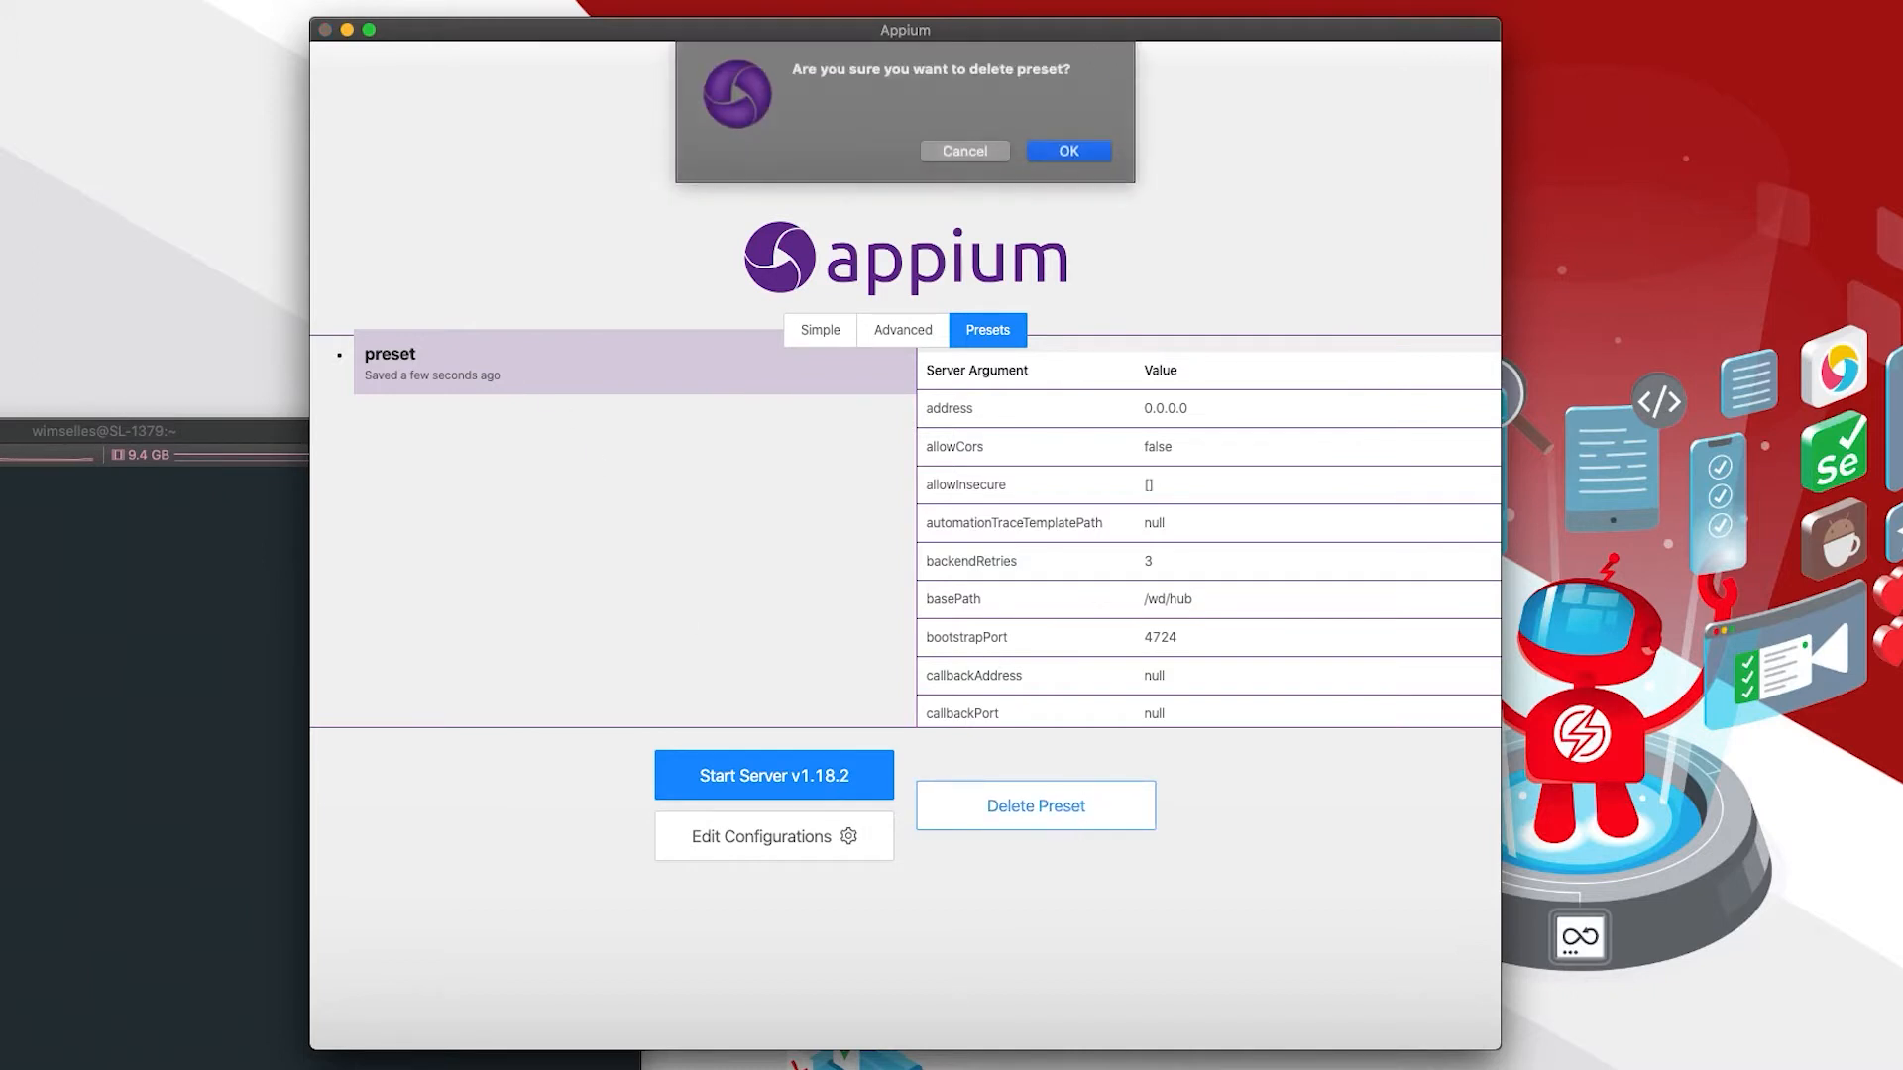
click(1067, 153)
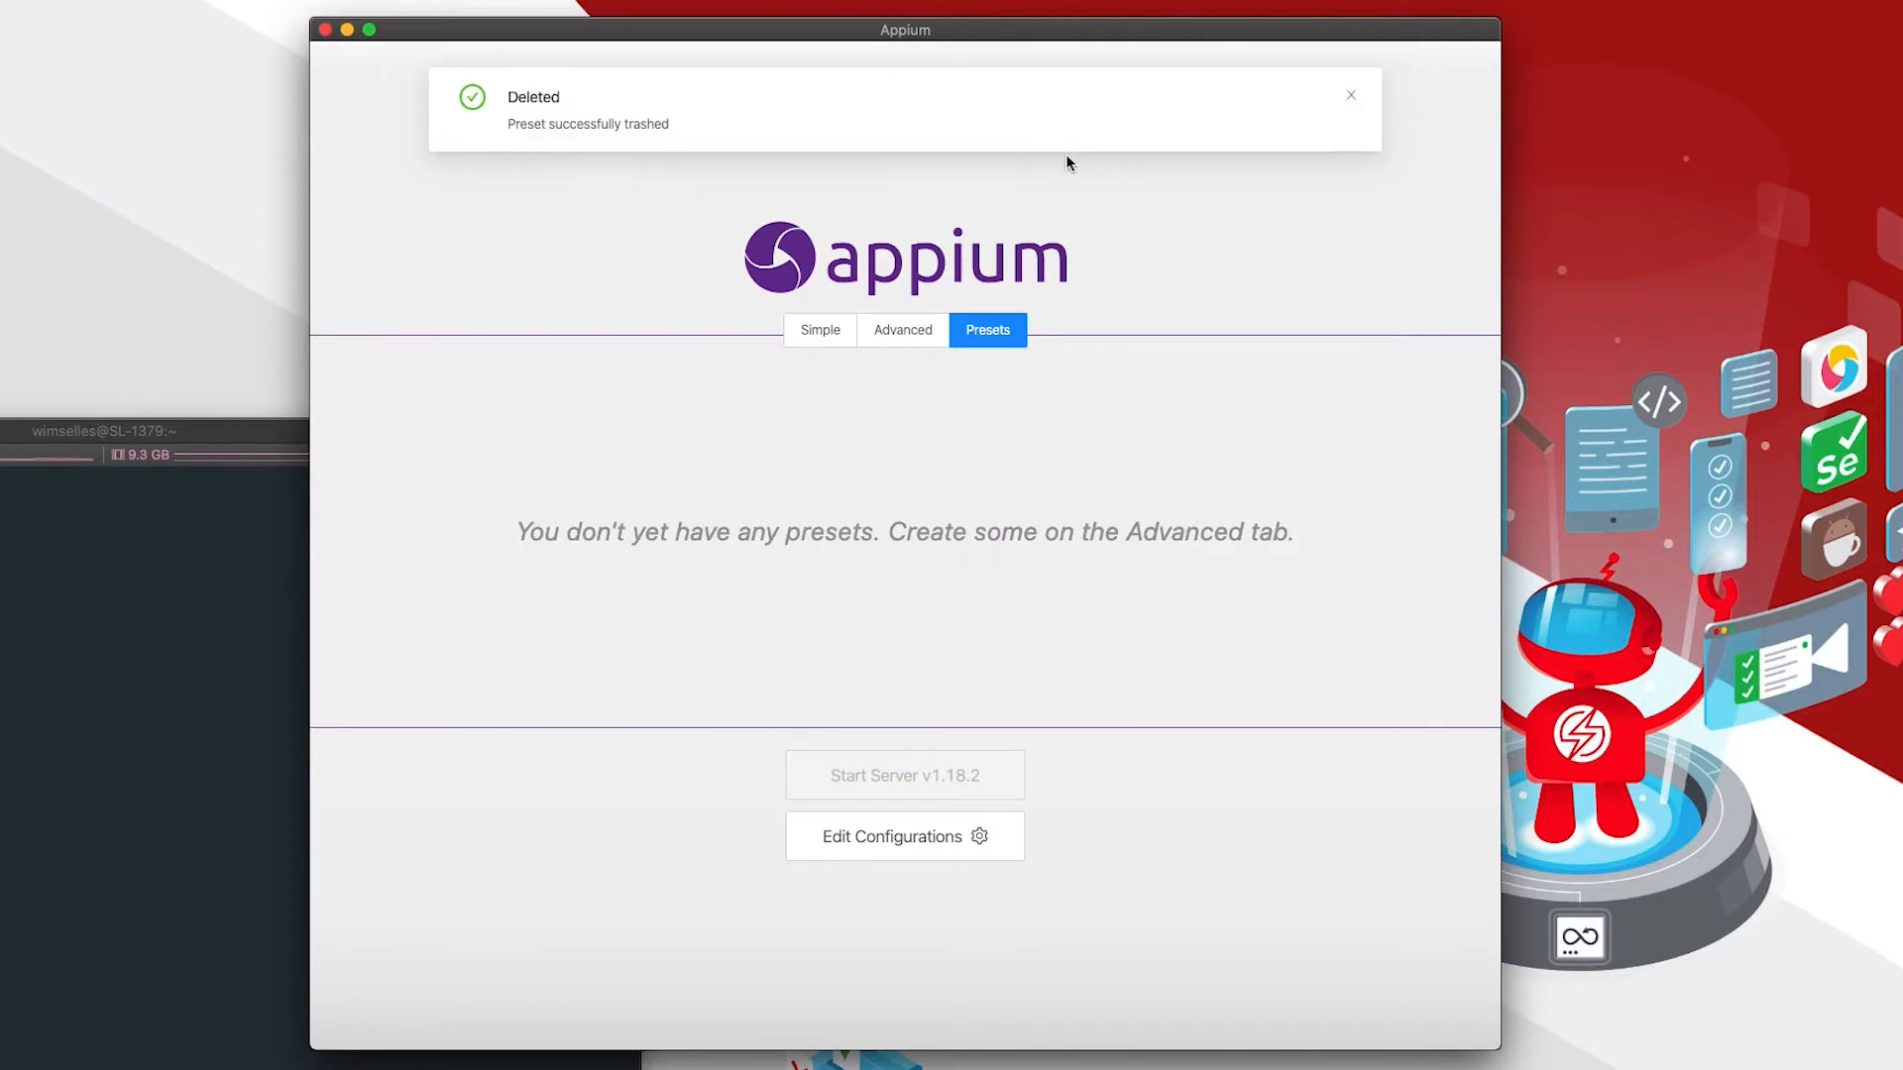
Return to the simple server settings and view the ANDROID_HOME and JAVA_HOME configuration without changing it.
click(804, 338)
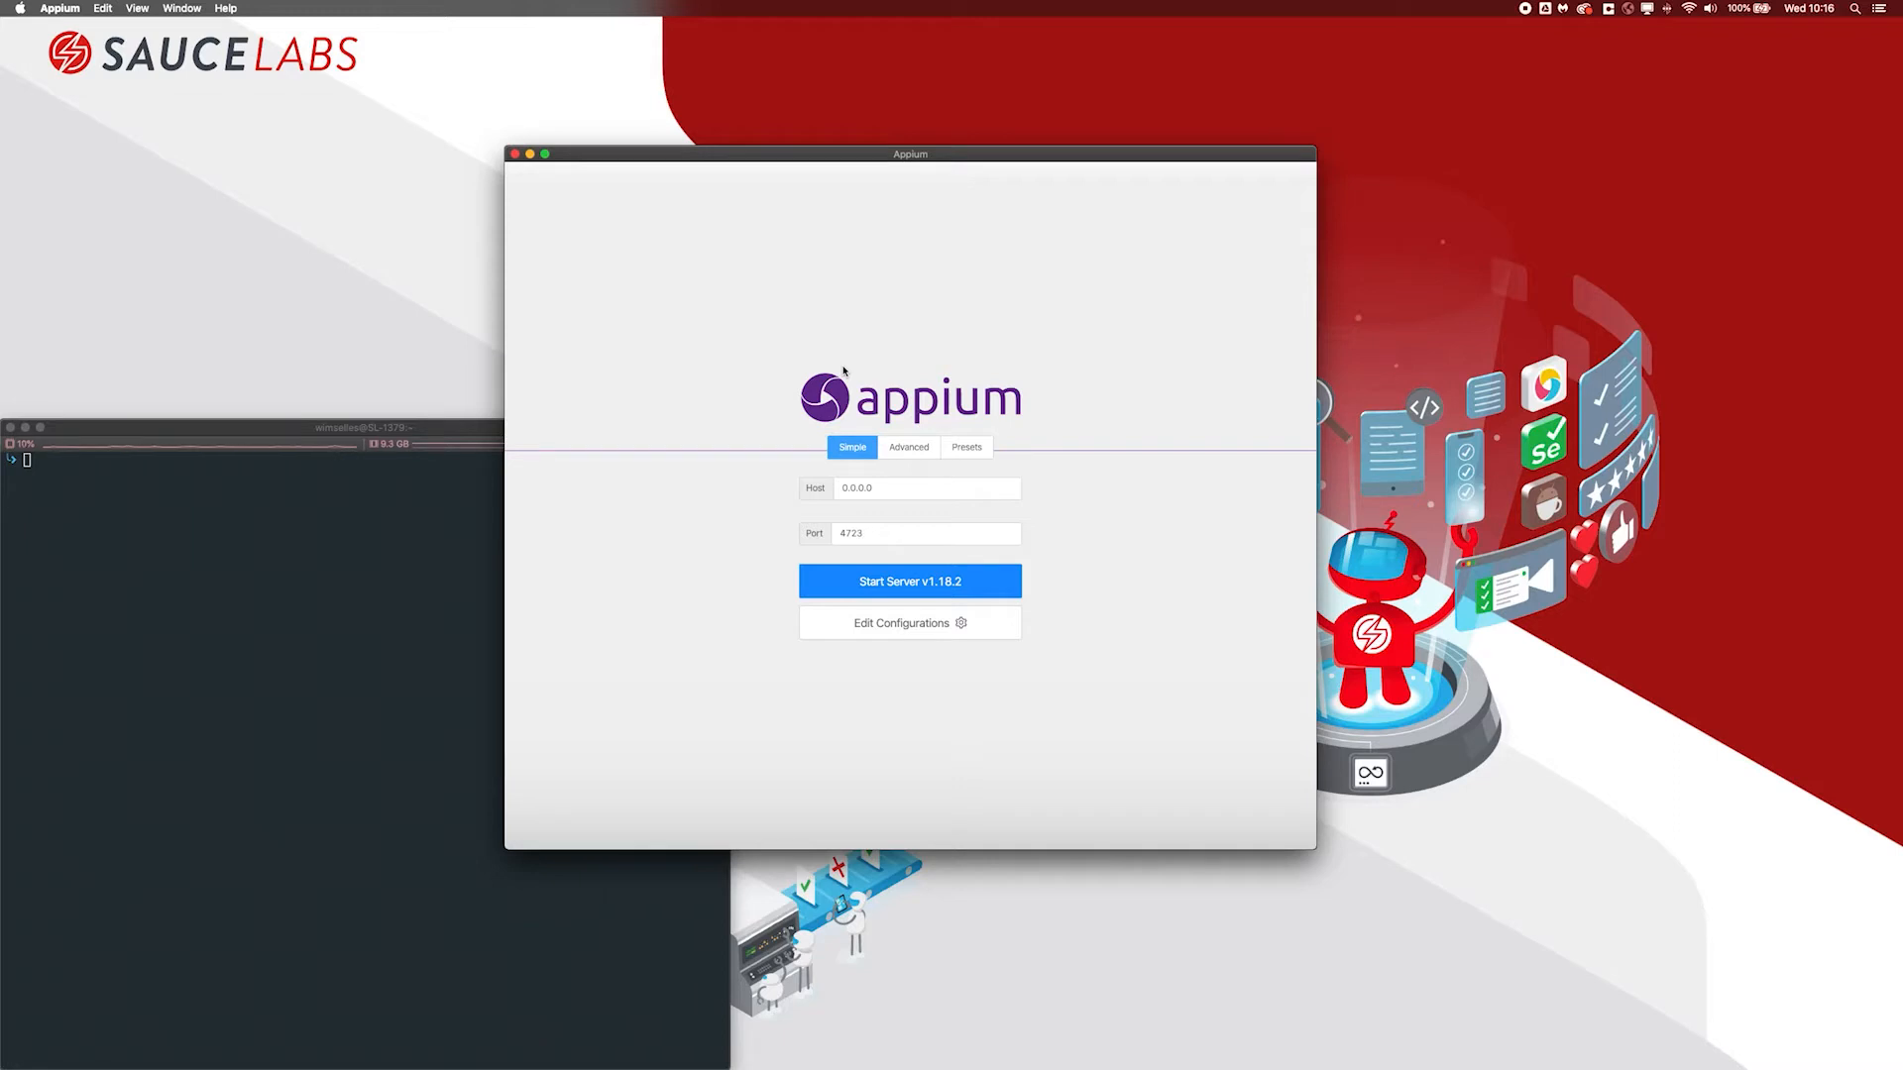
click(903, 634)
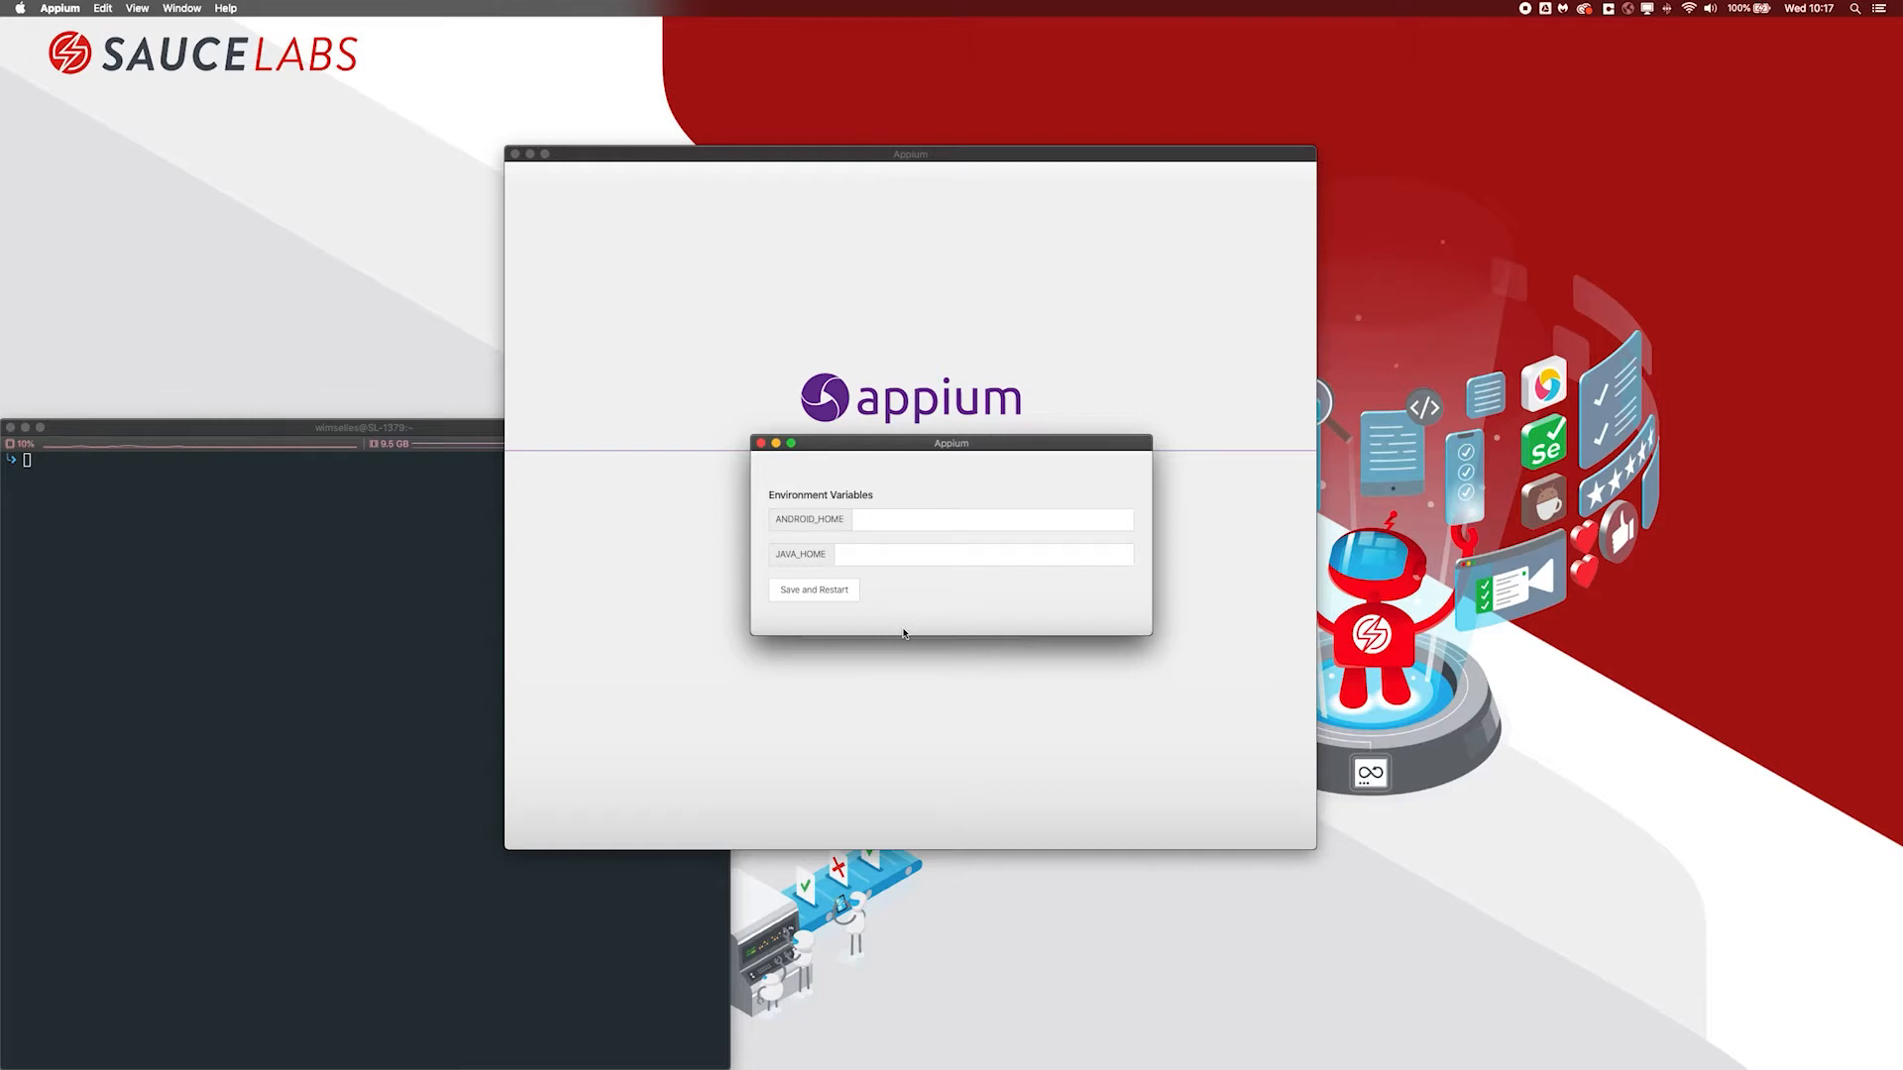
click(761, 444)
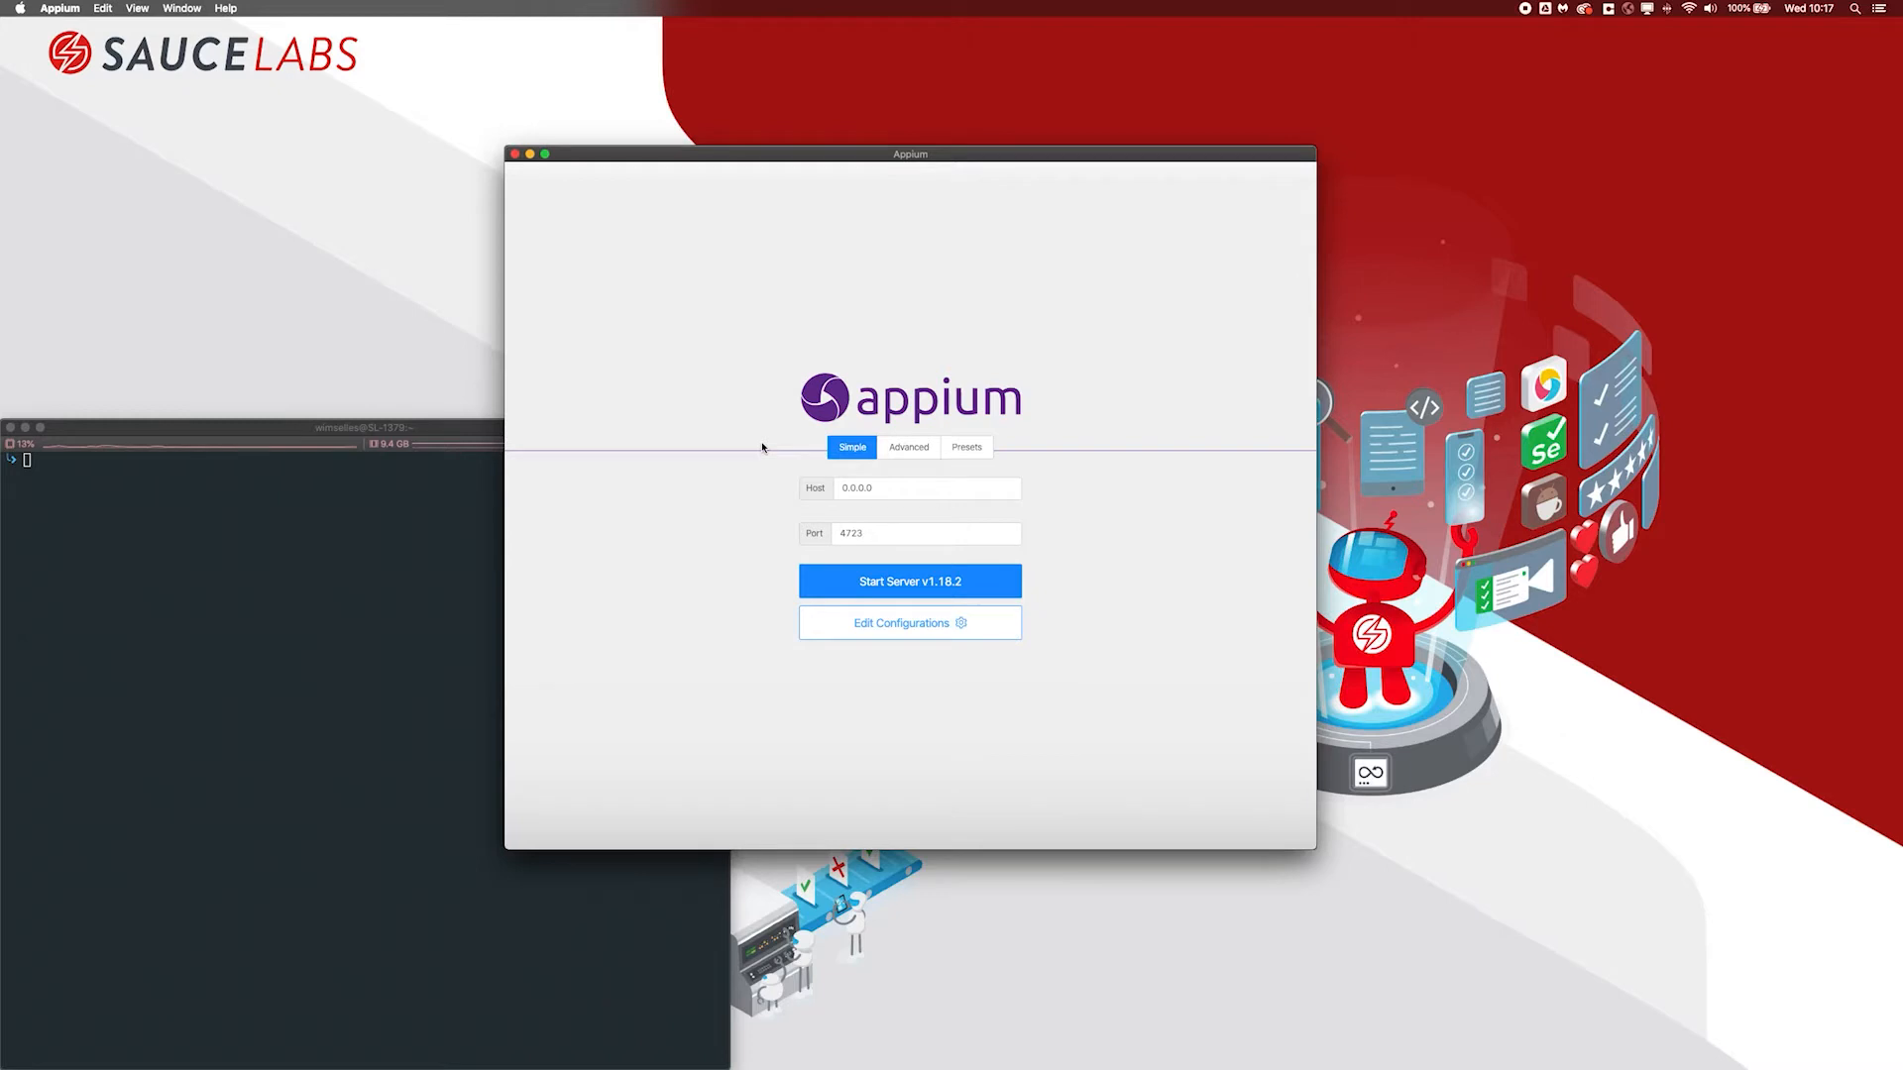
Start the Appium server with the simple settings, view its raw logs as a text file and close that file.
click(919, 583)
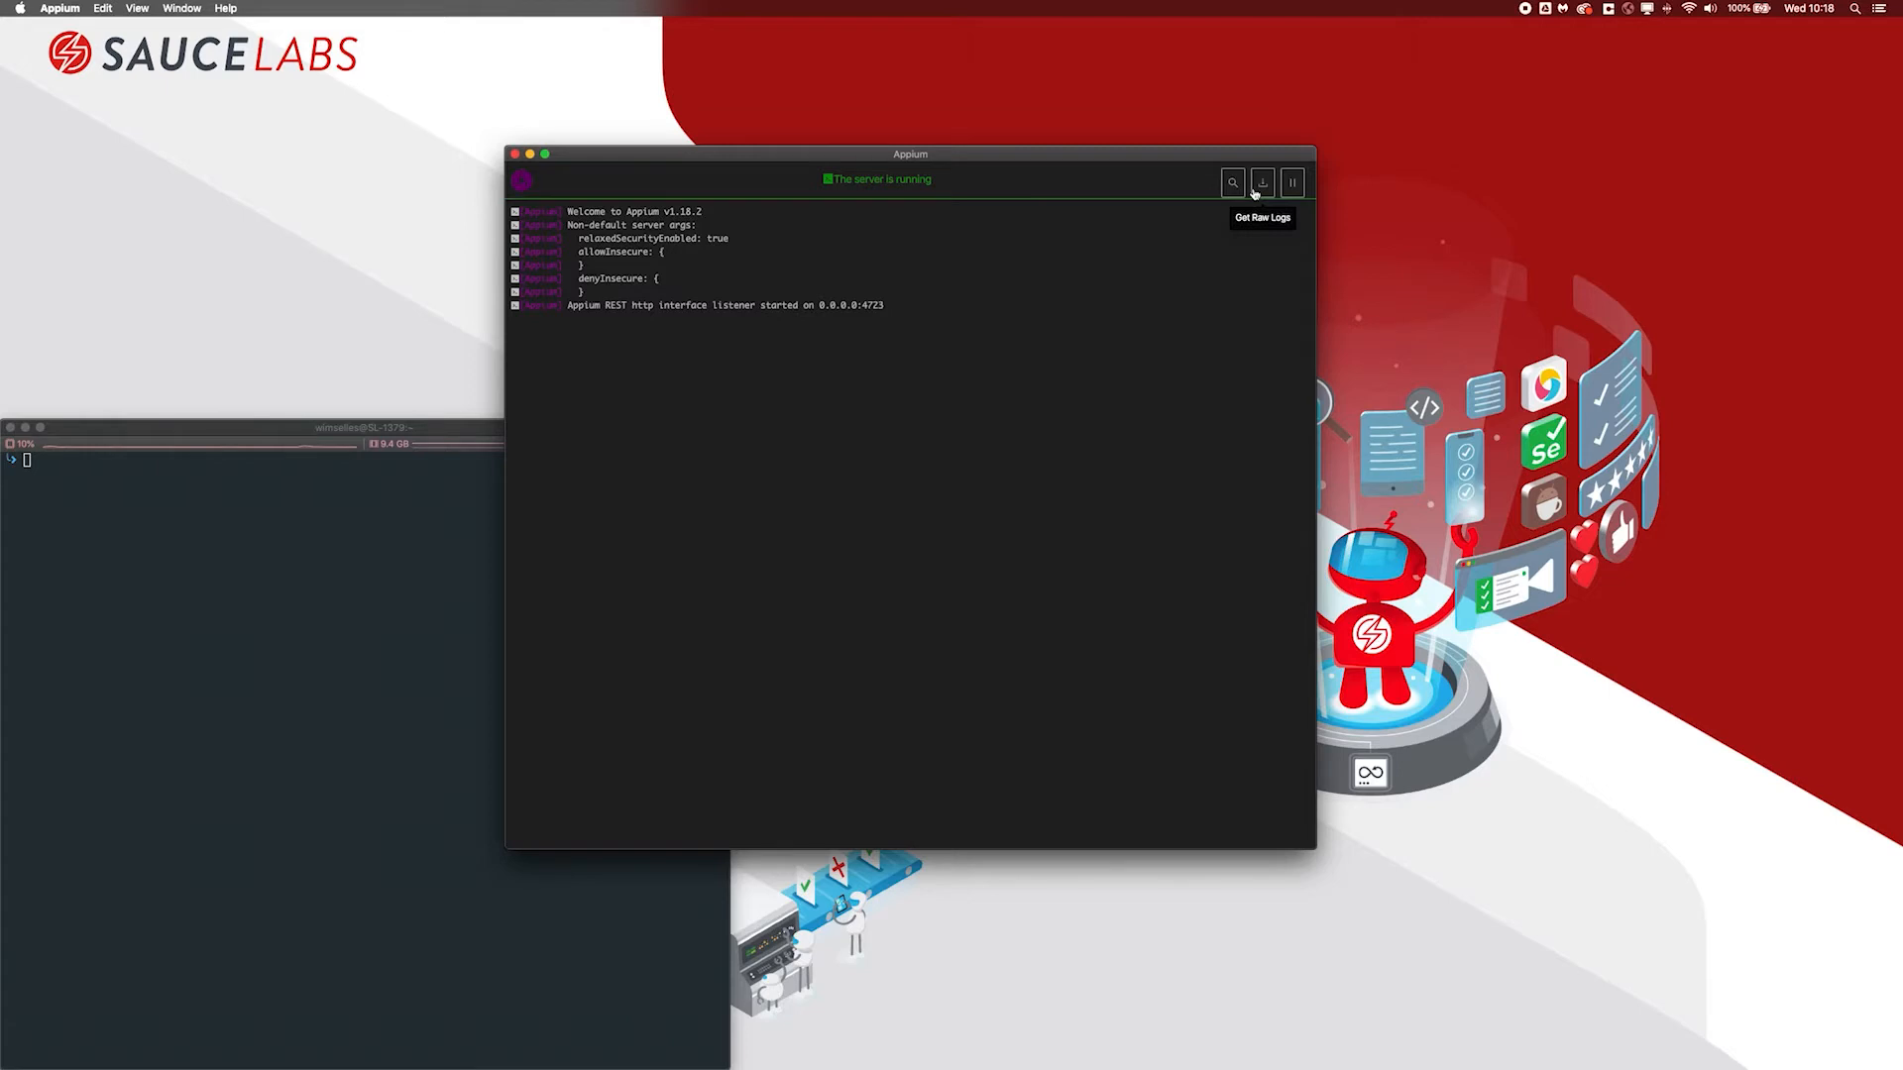
click(1262, 189)
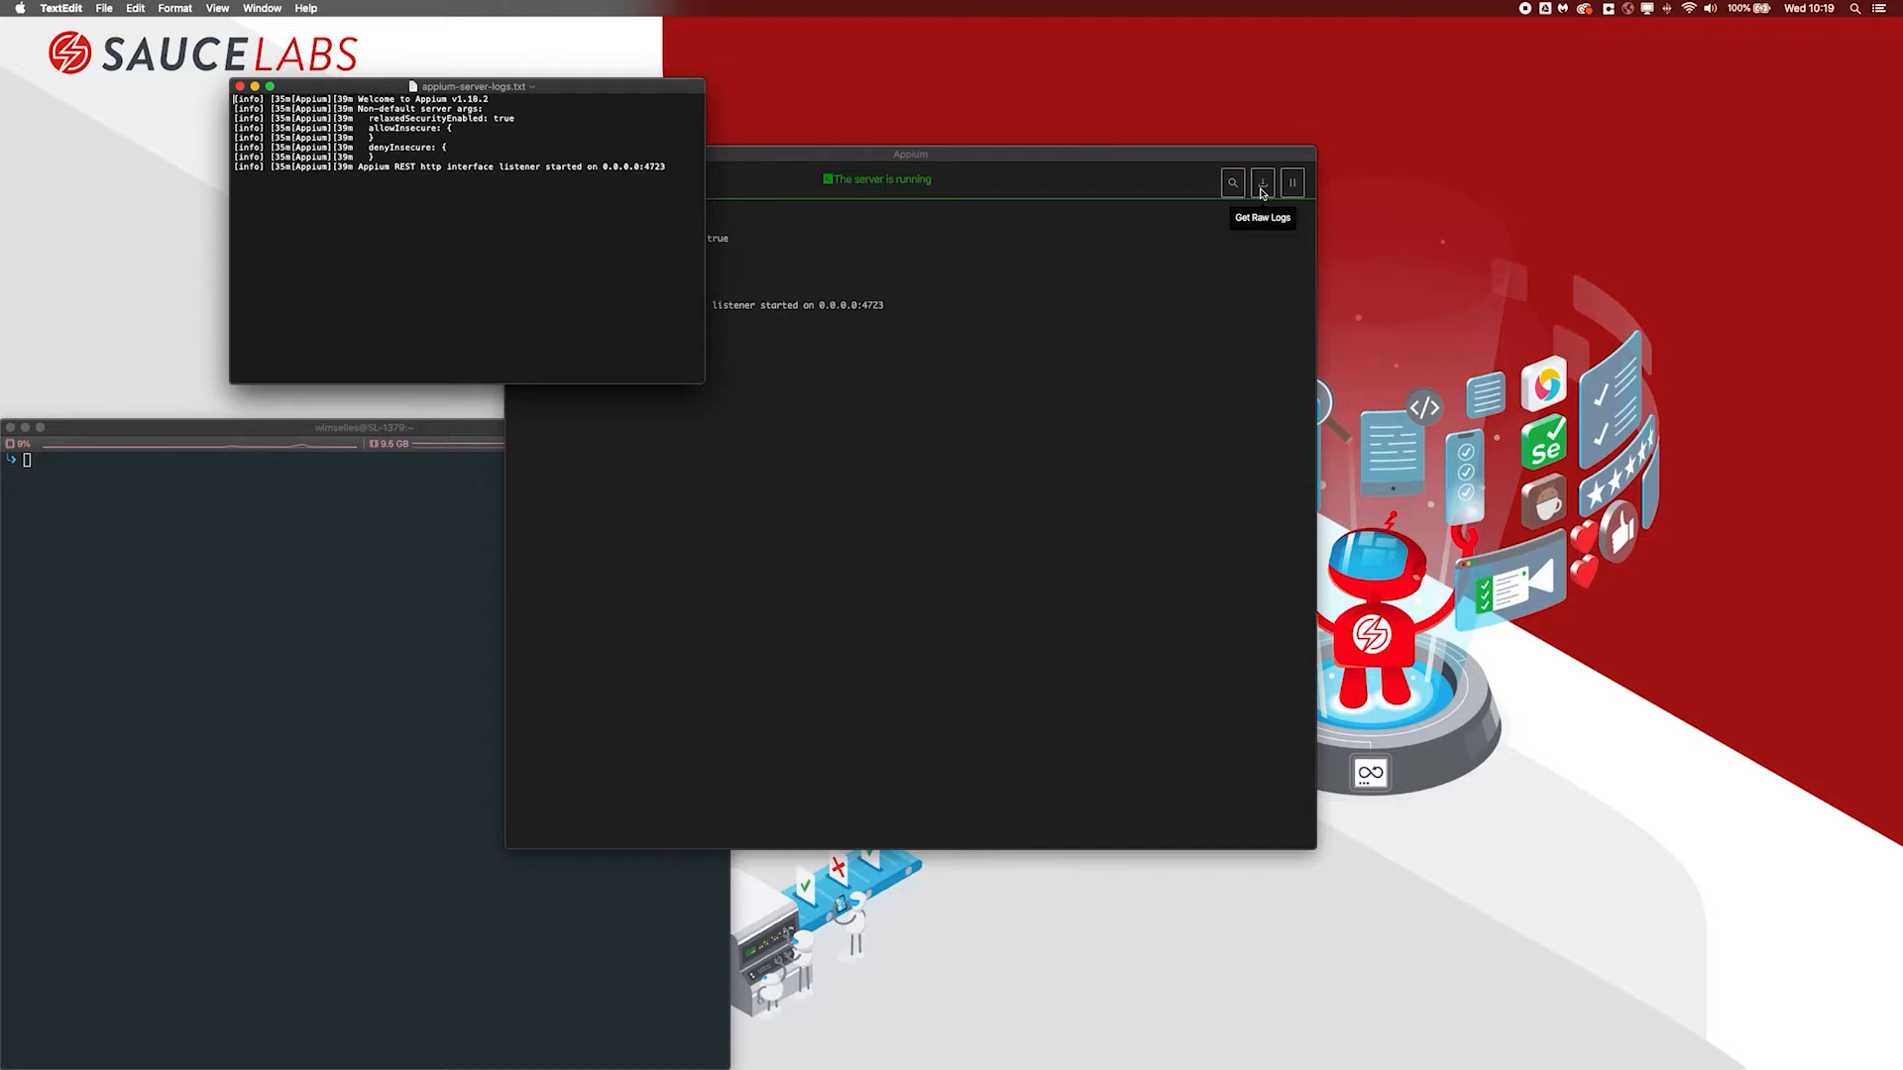
click(239, 86)
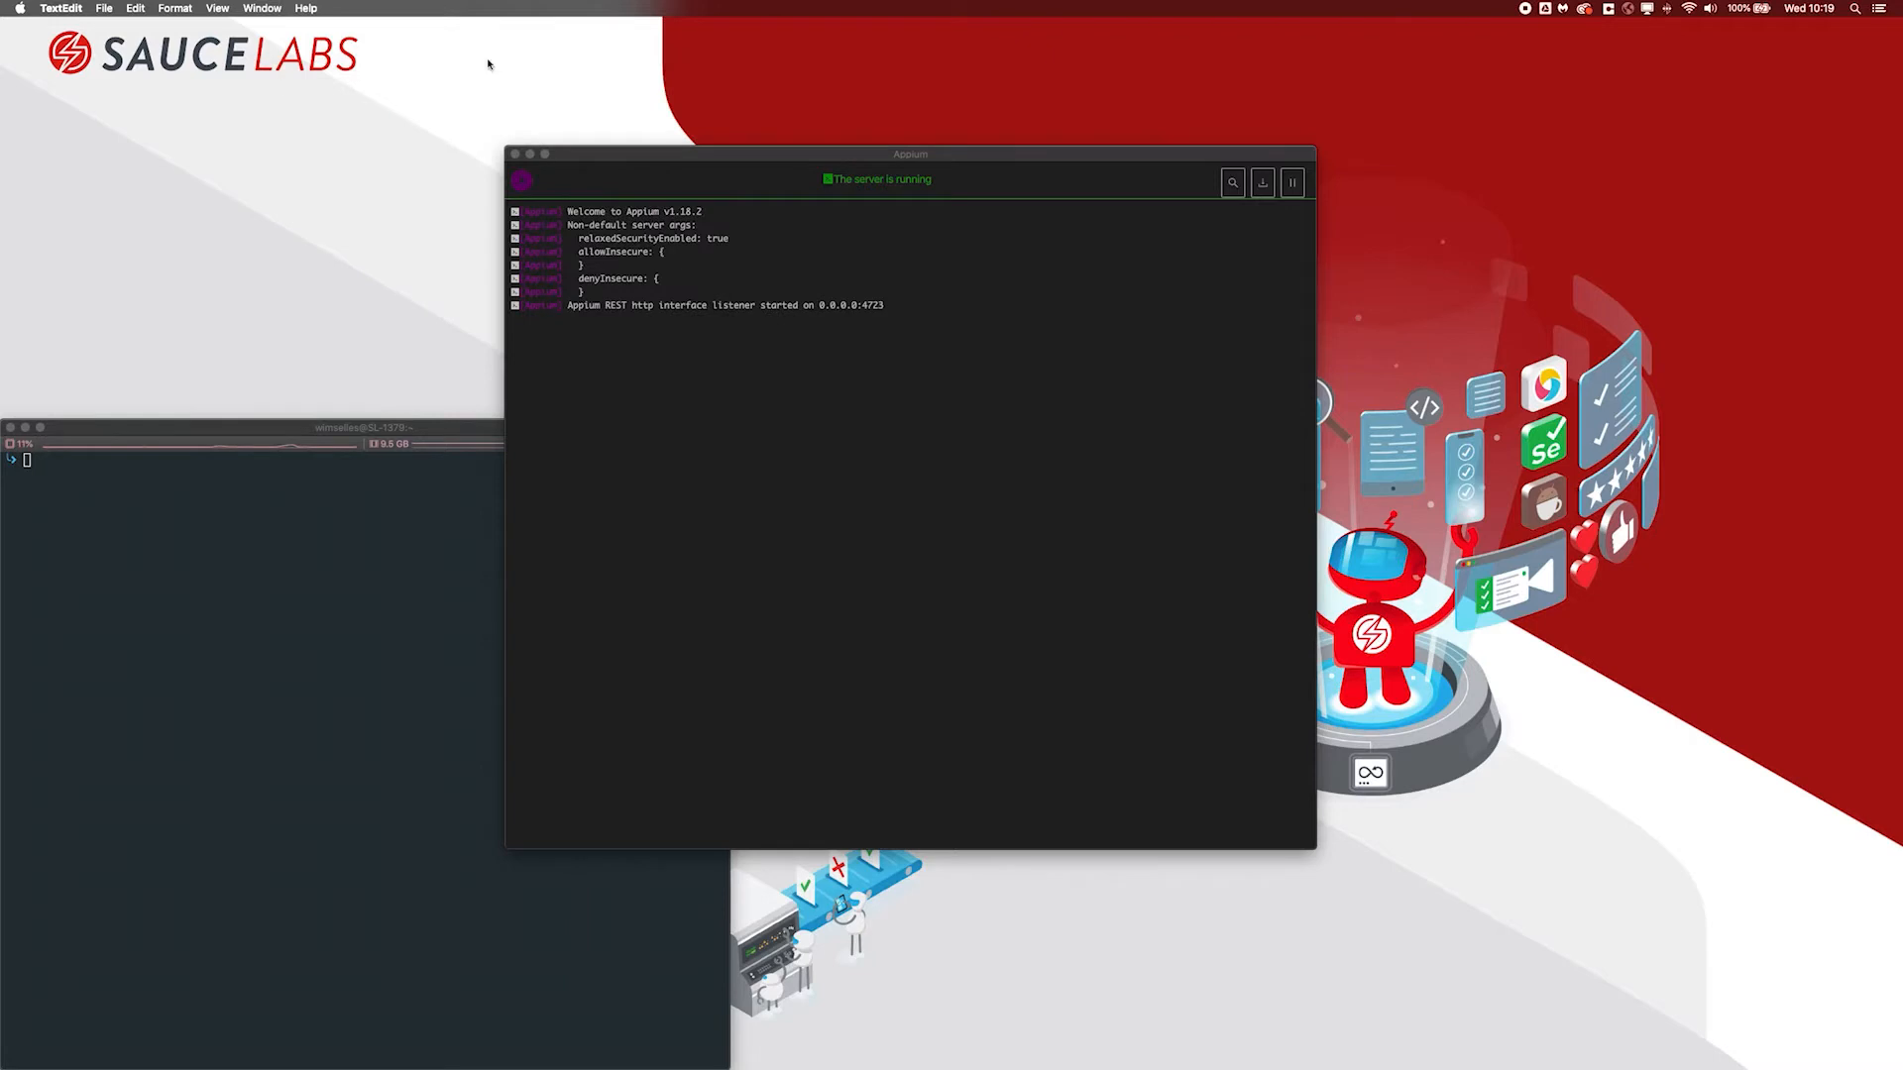
click(1205, 195)
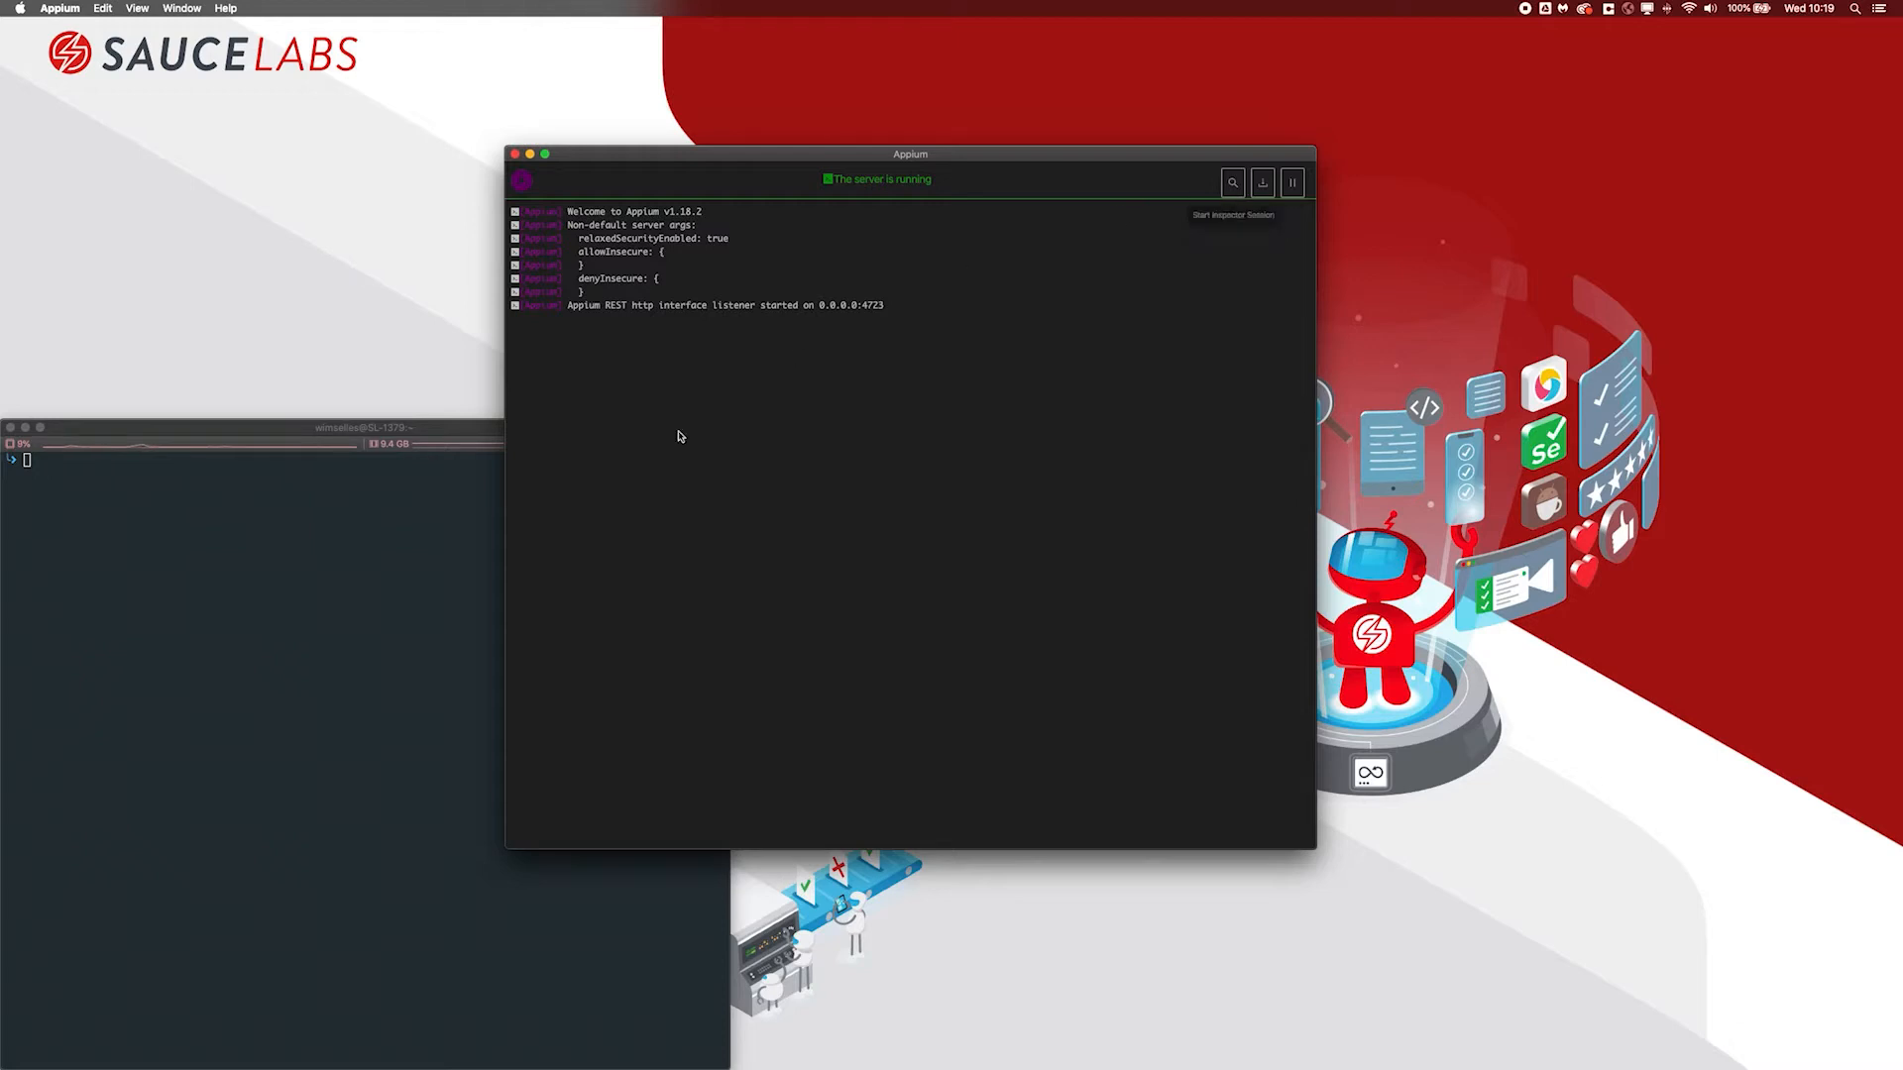
click(89, 493)
text(em)
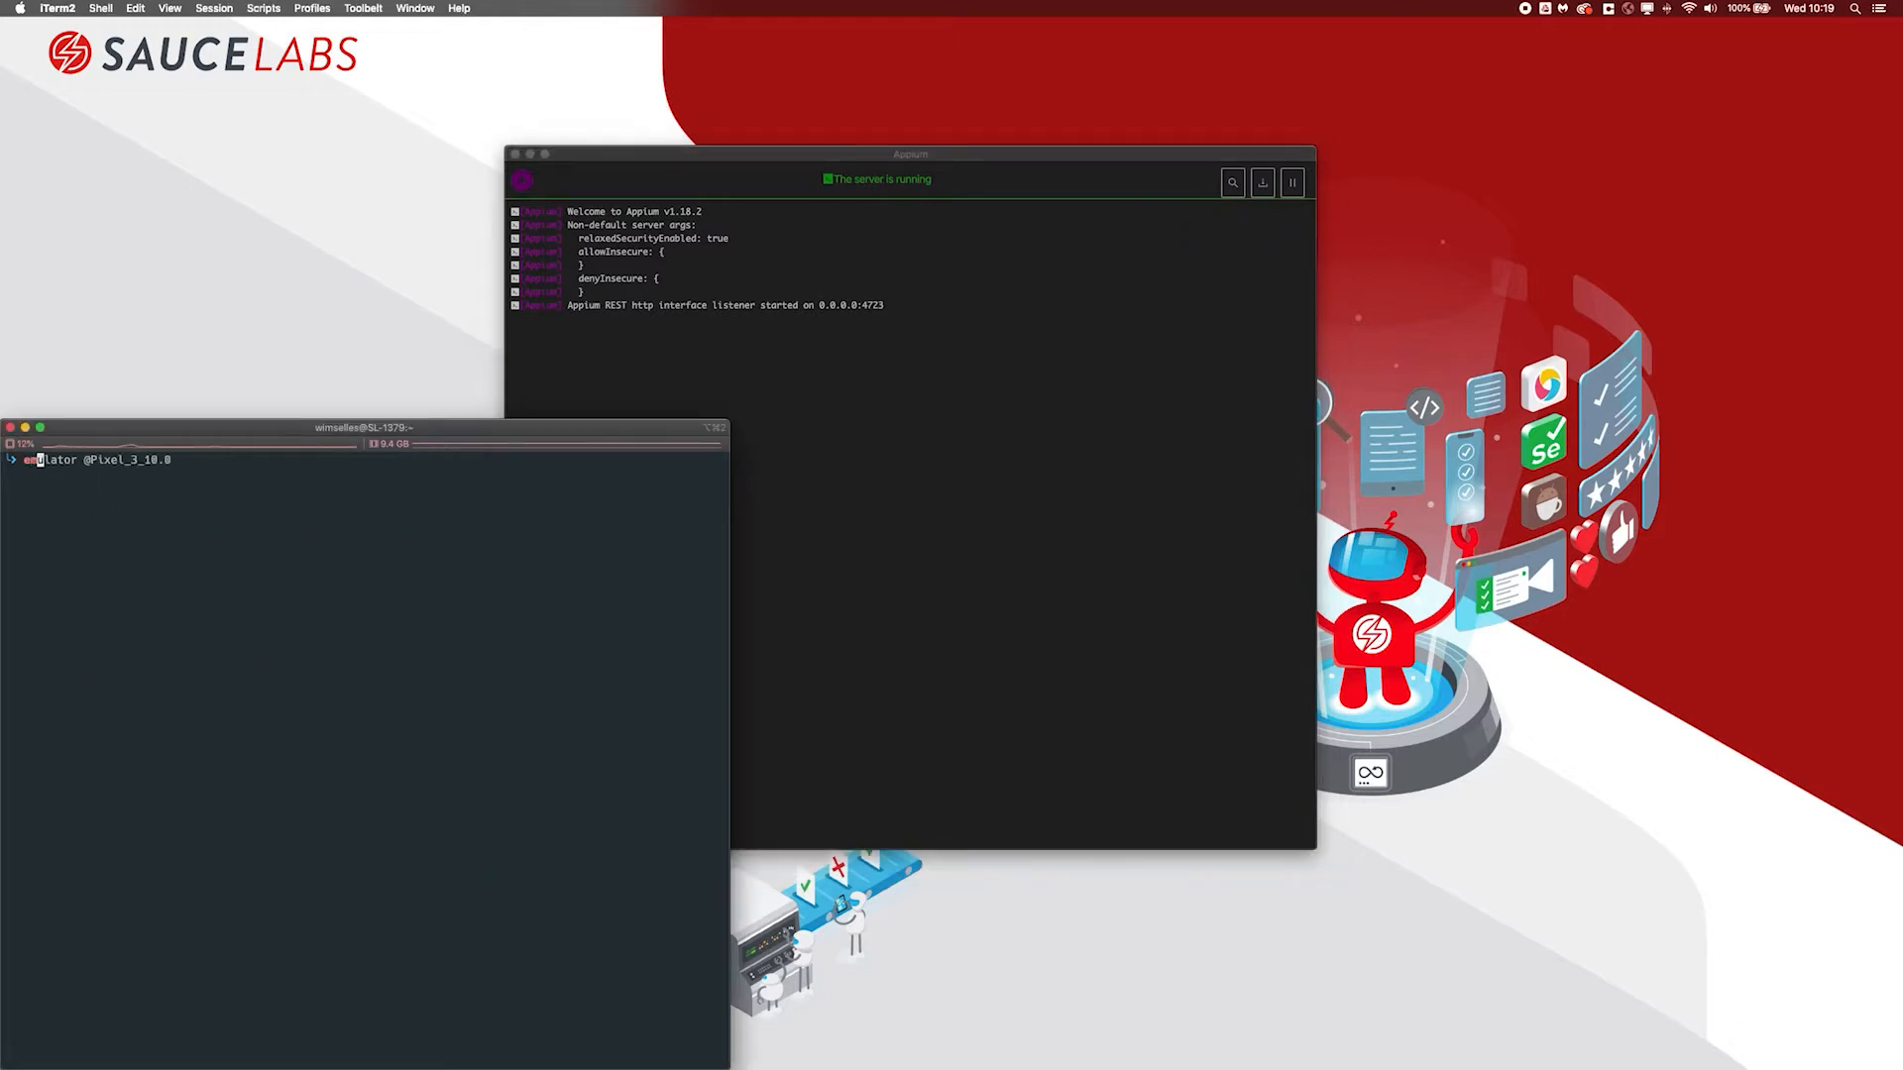
key(Right)
key(Return)
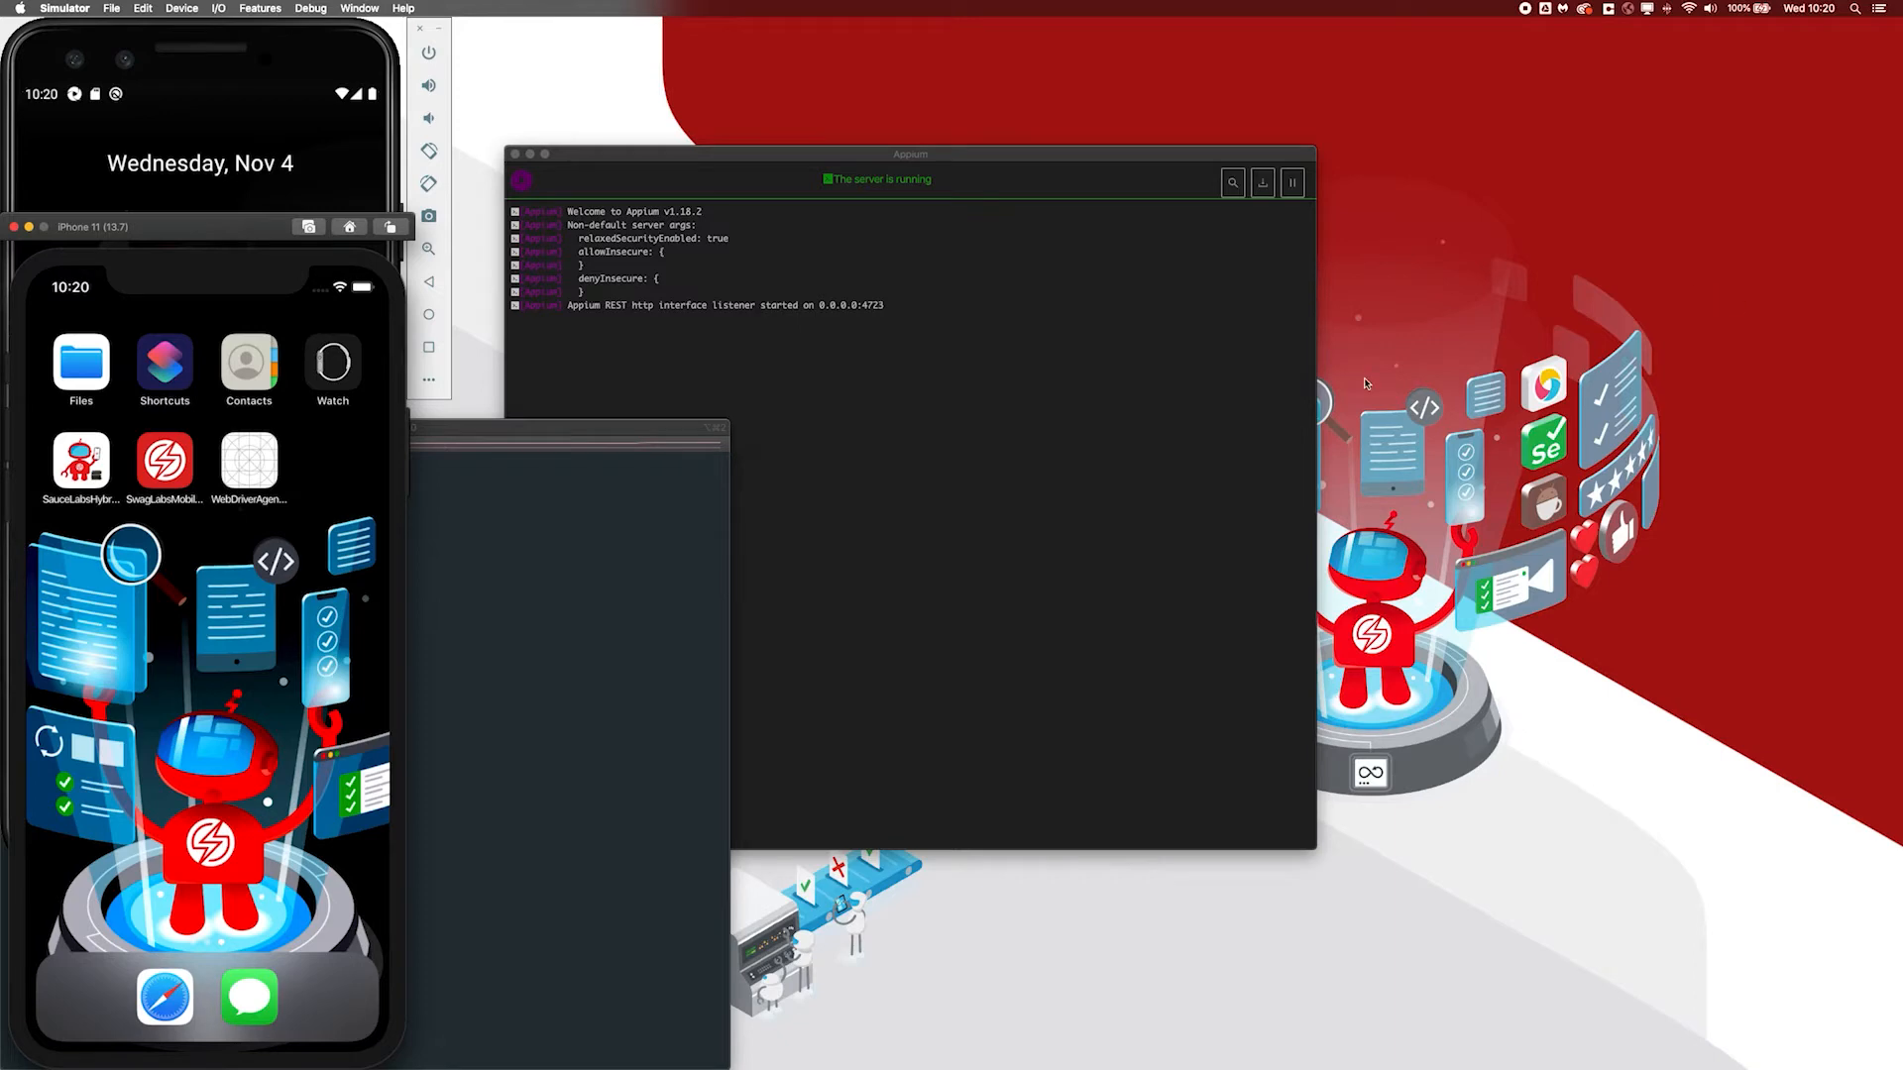
Switch back to Appium, open a new inspector session window, enlarge it and move it clear of the server log.
click(1239, 361)
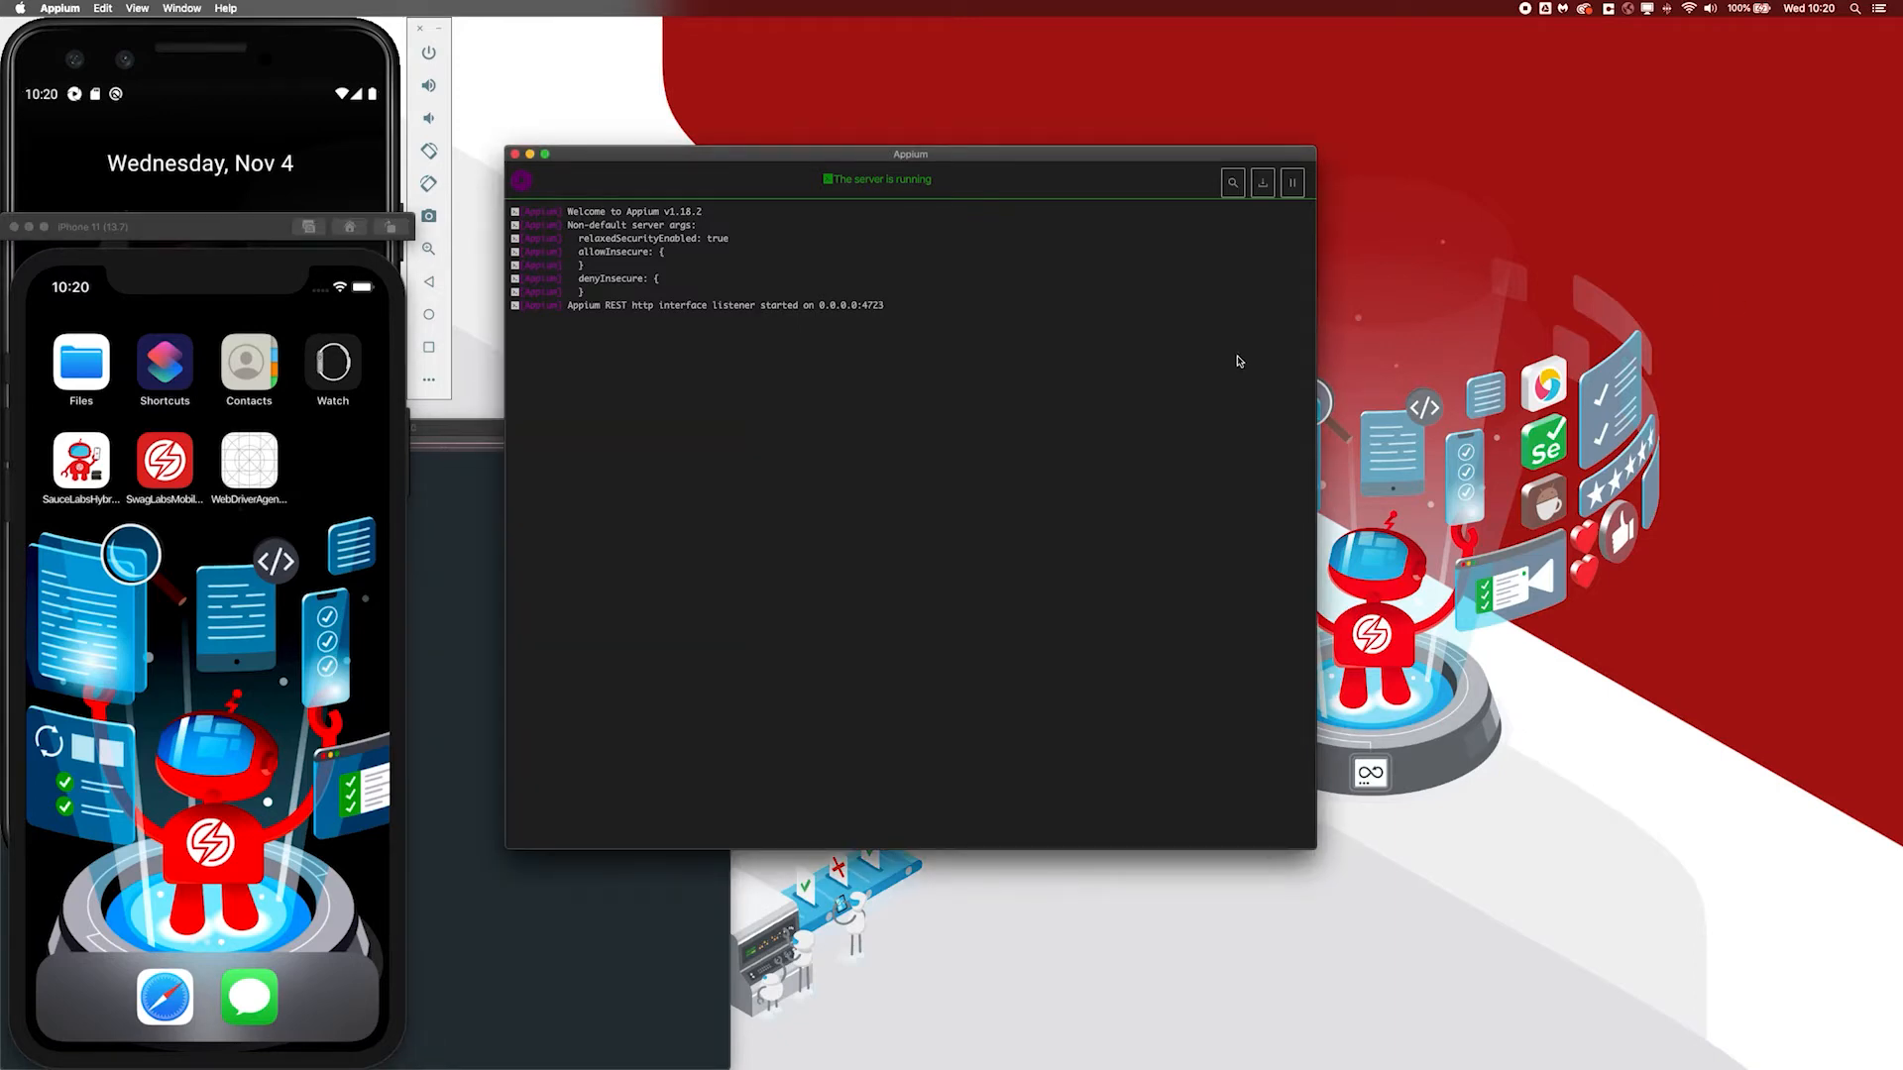
click(1232, 185)
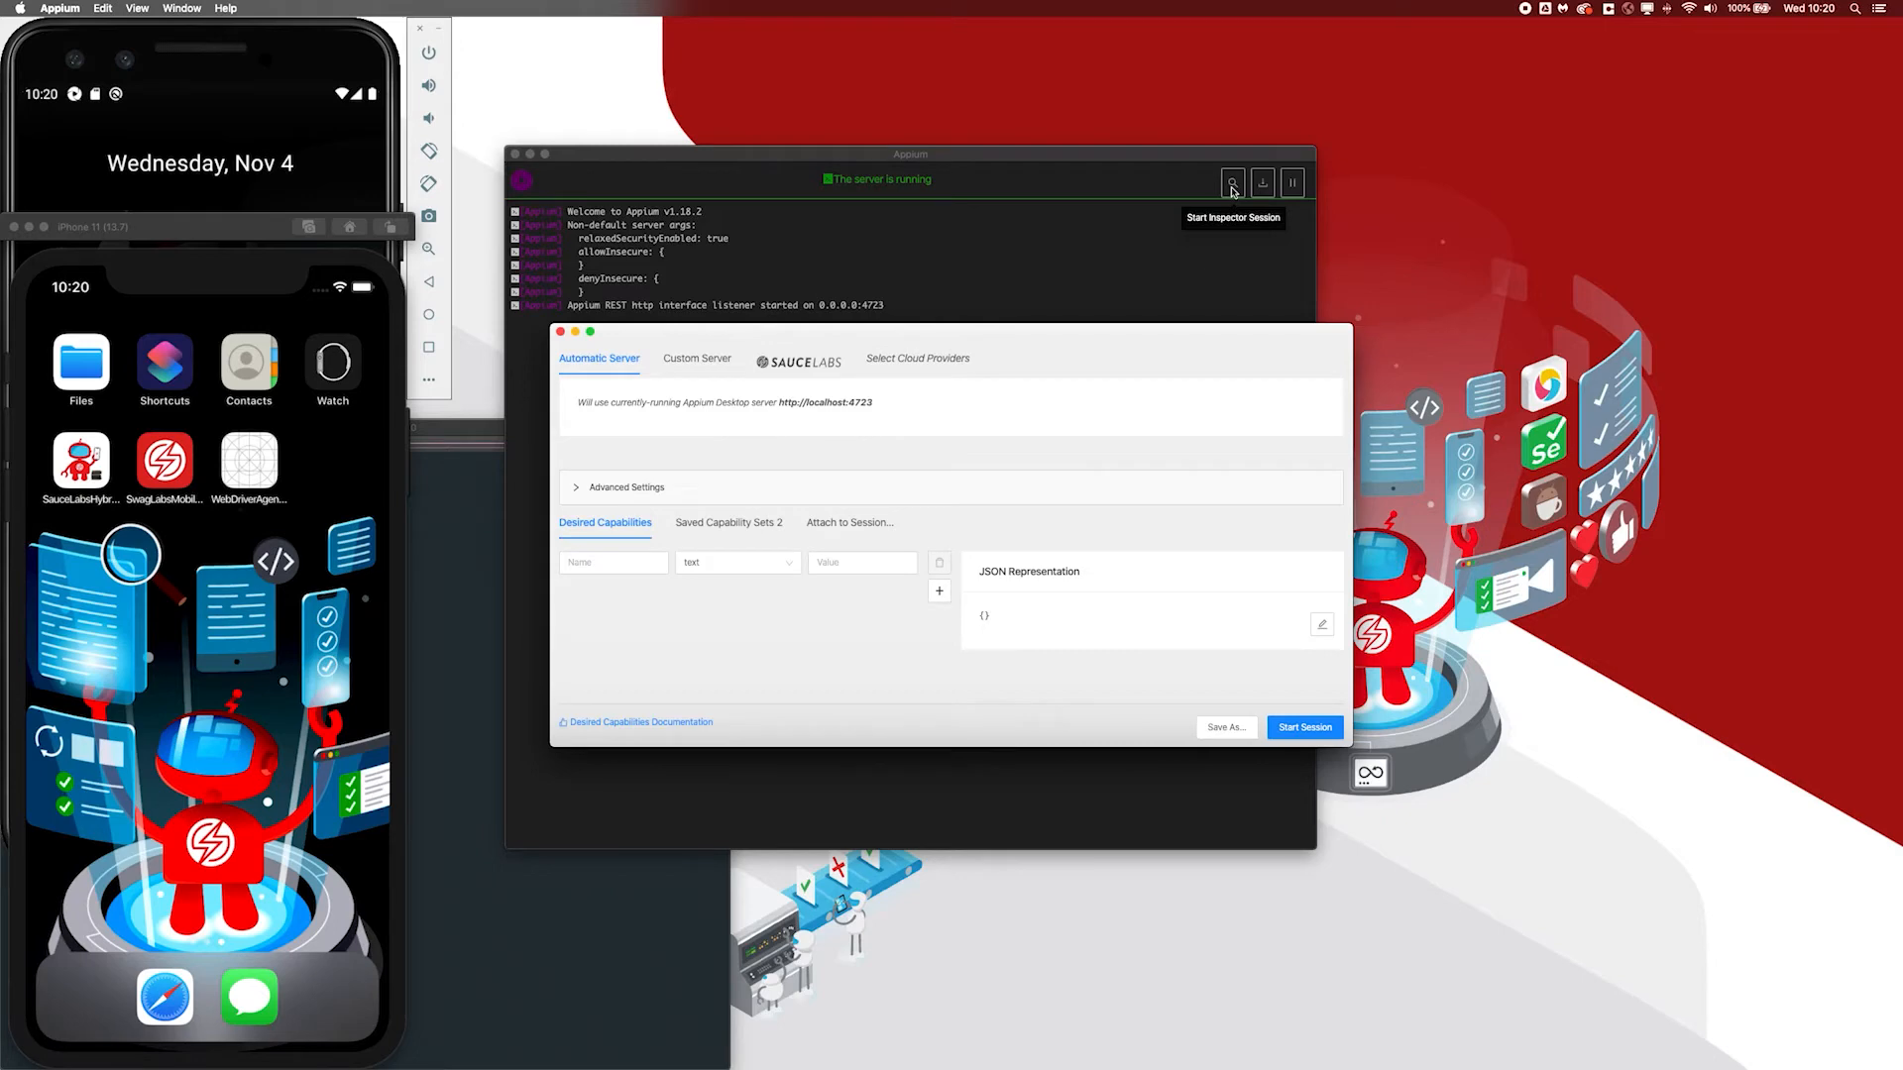
drag(1363, 322, 1608, 118)
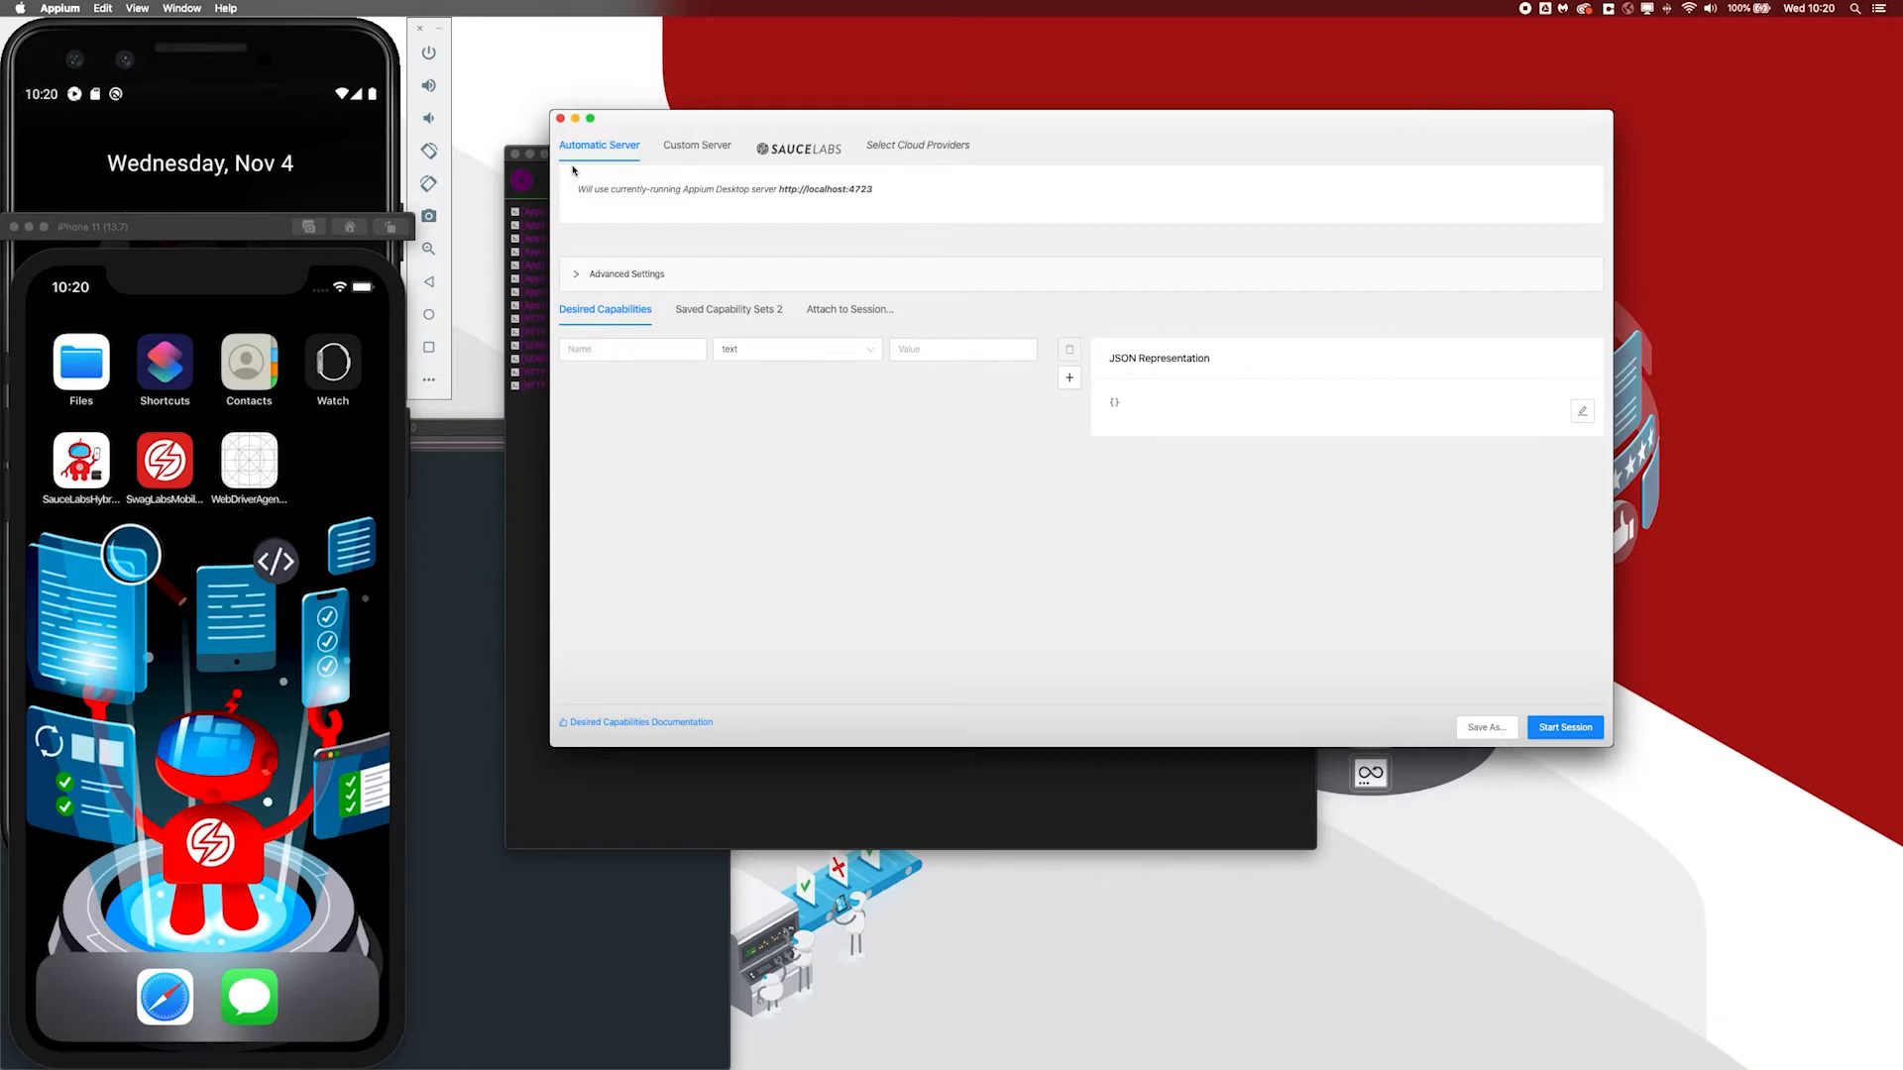
drag(610, 118, 883, 80)
Check the running server's log and view the inspector's advanced connection settings for certificates and proxy.
click(708, 290)
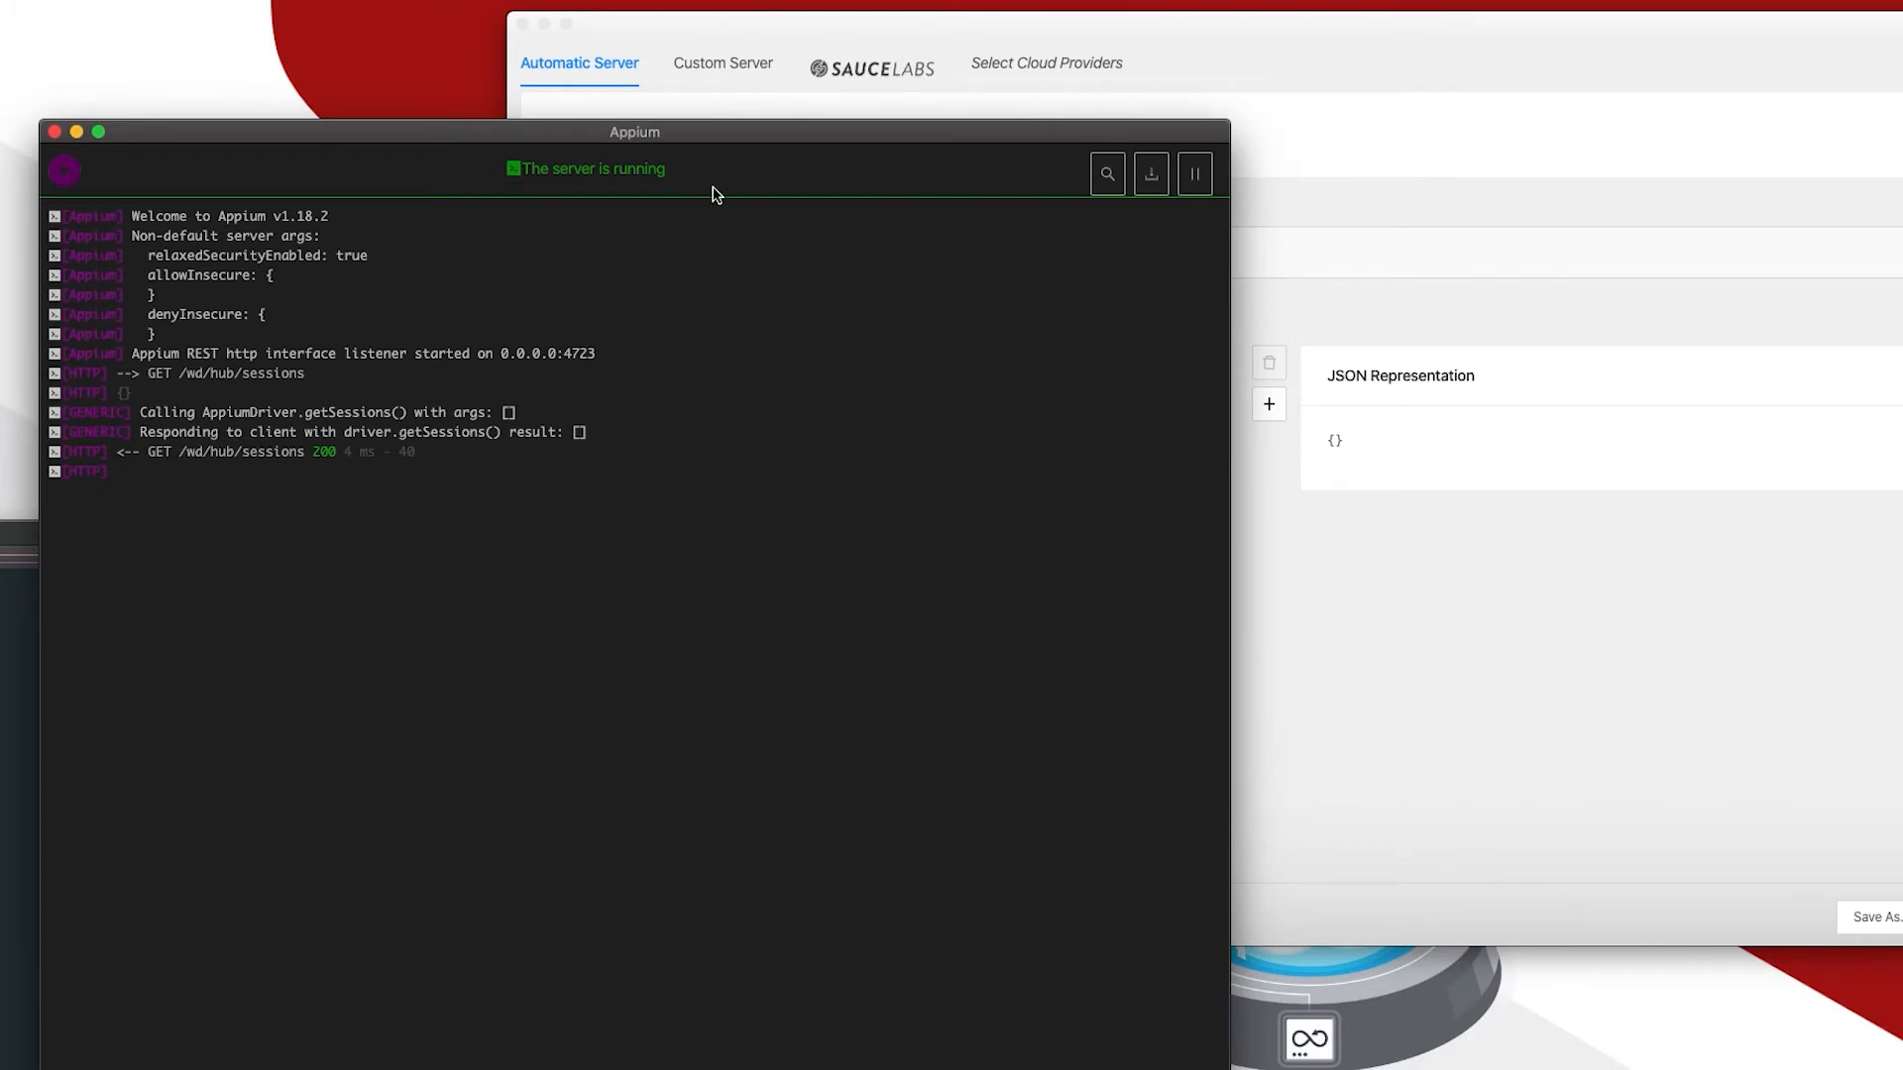
click(1269, 65)
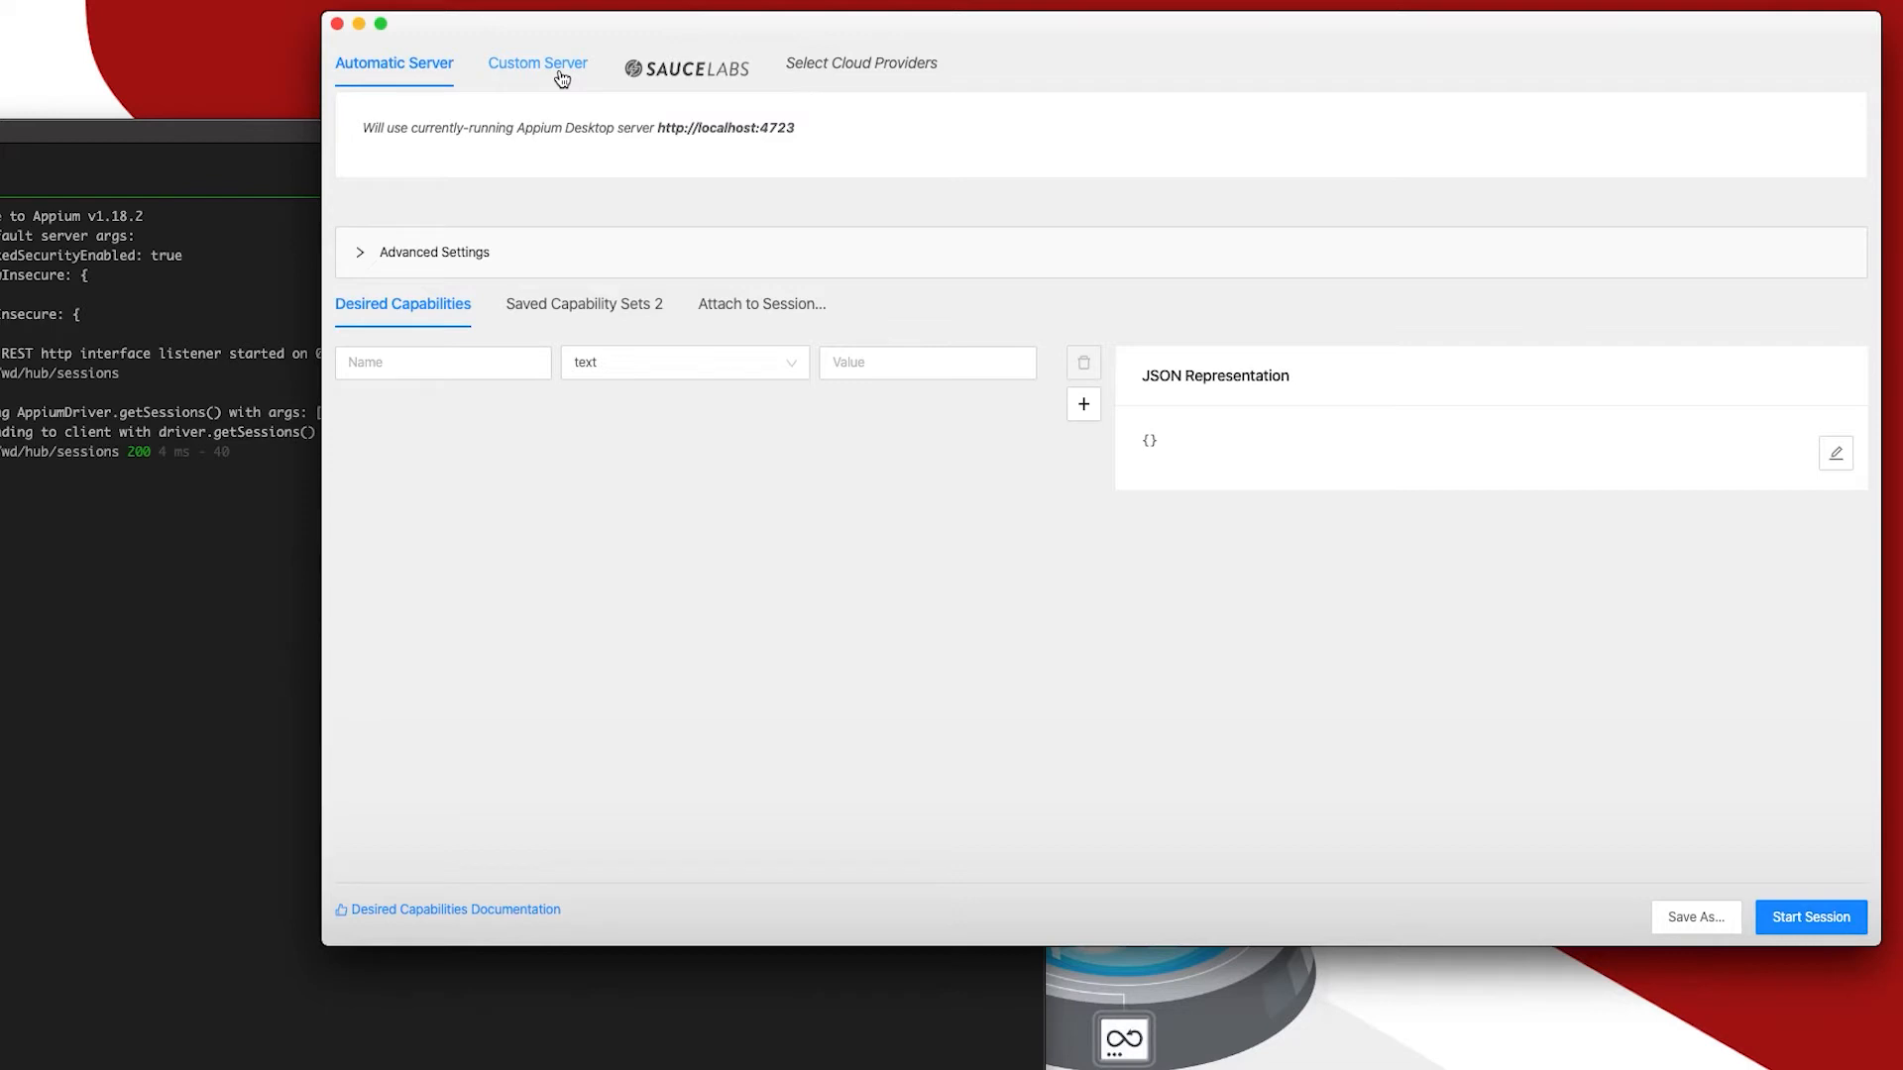
click(395, 255)
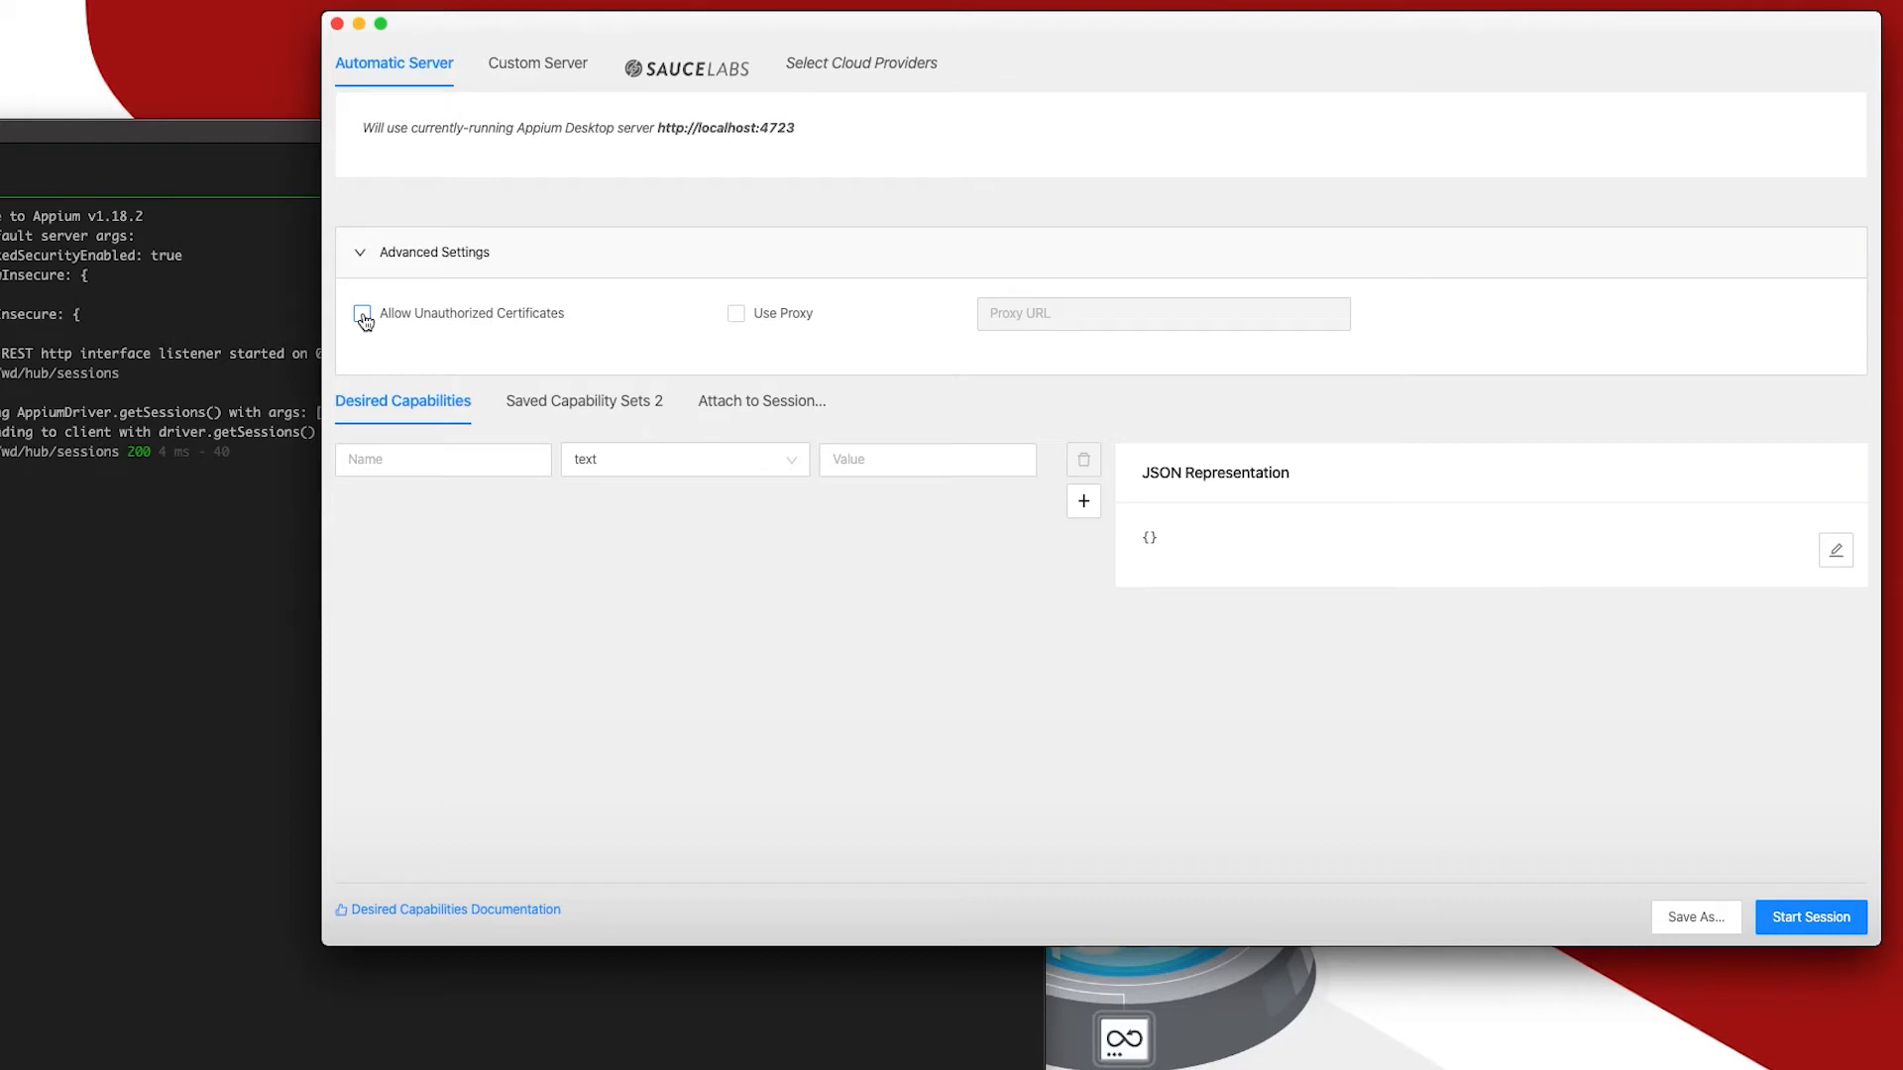
click(360, 252)
Collapse the advanced settings and add the text capability platformName with the value Android.
click(376, 354)
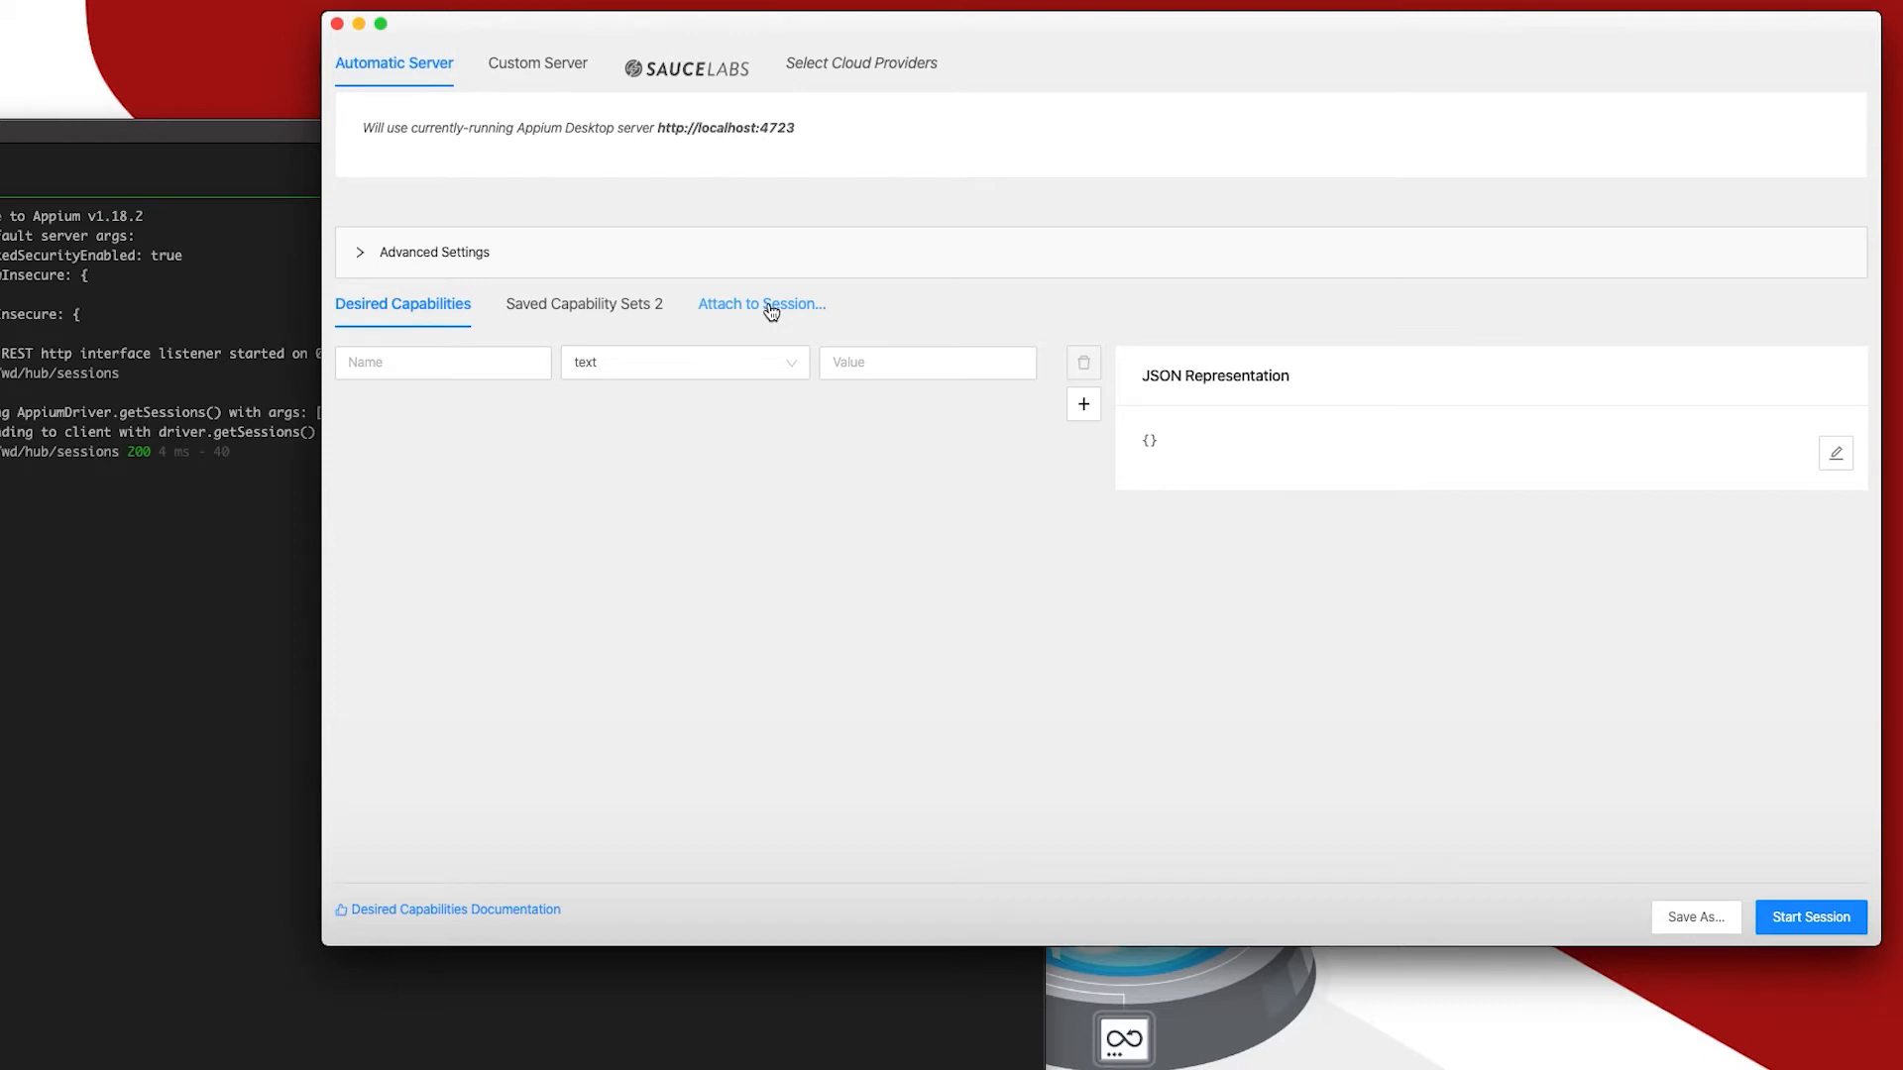
click(525, 362)
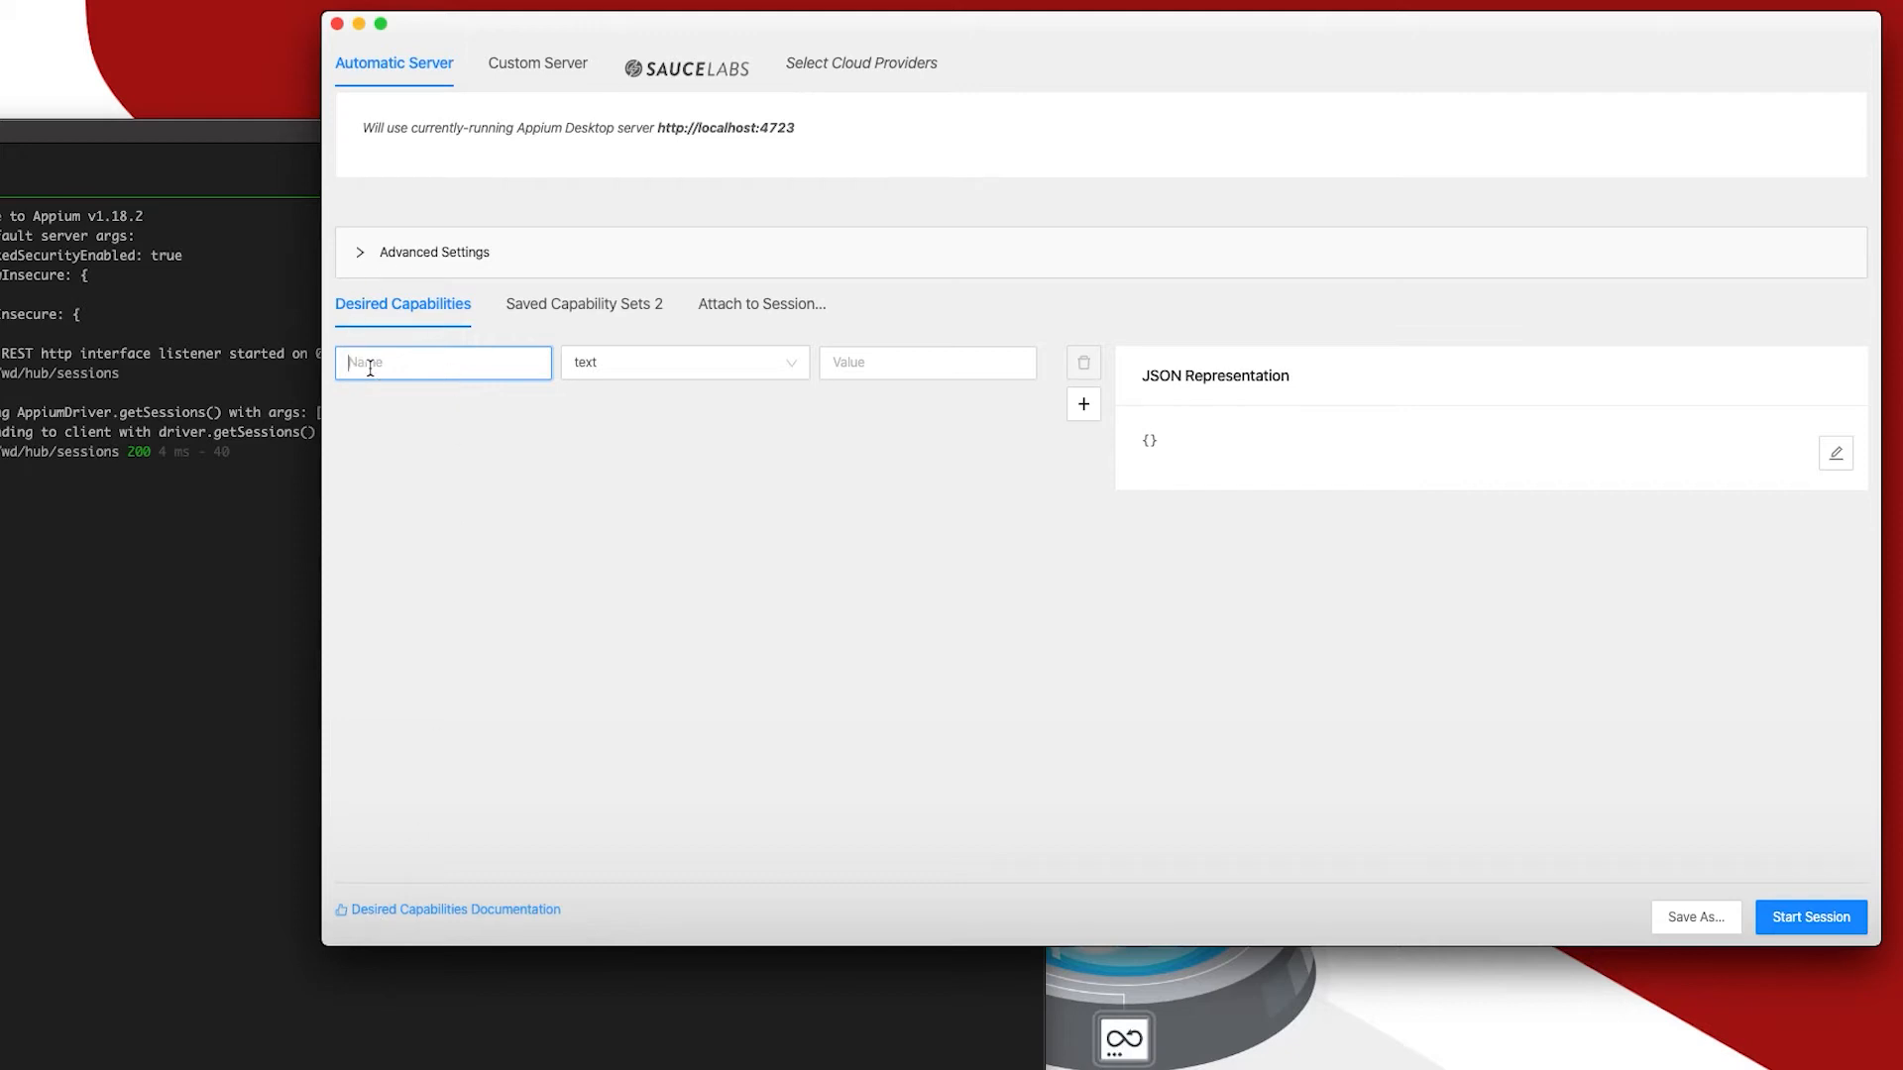
text(platformName)
key(Tab)
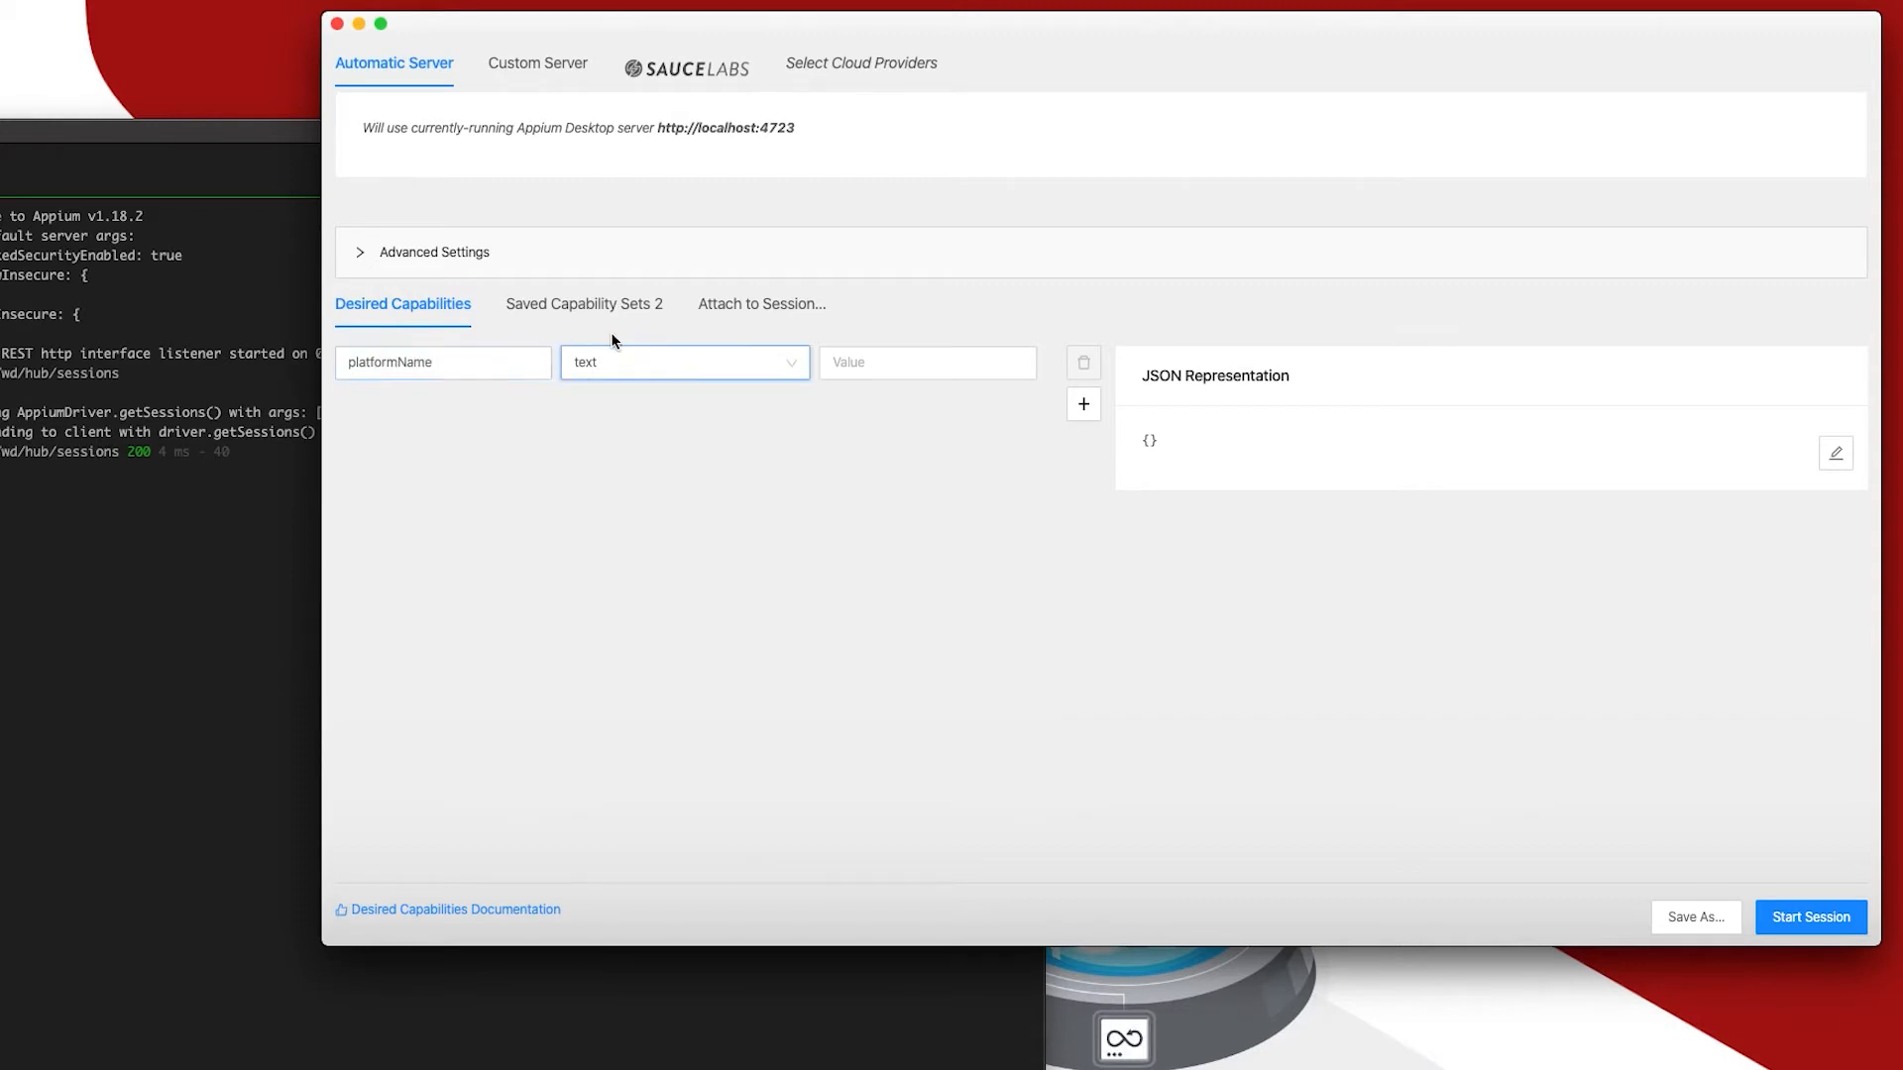
click(879, 358)
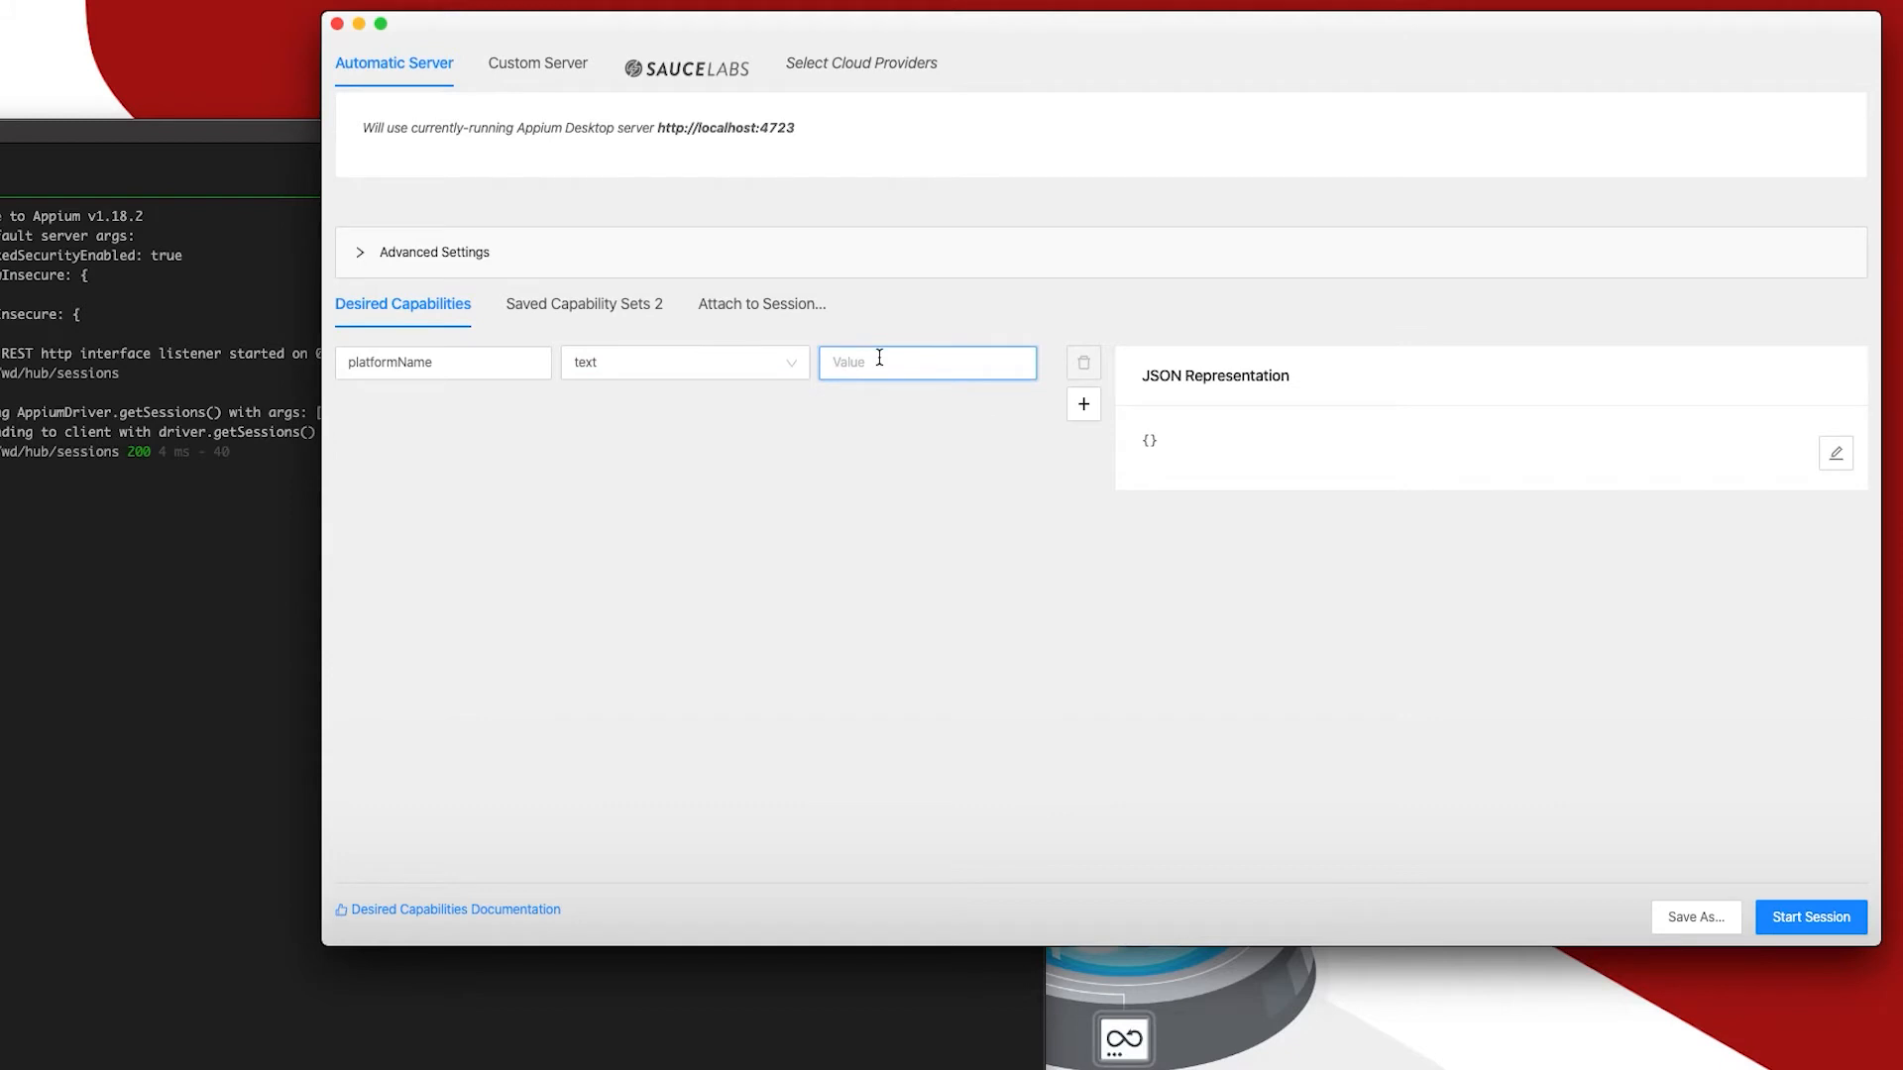
text(Android)
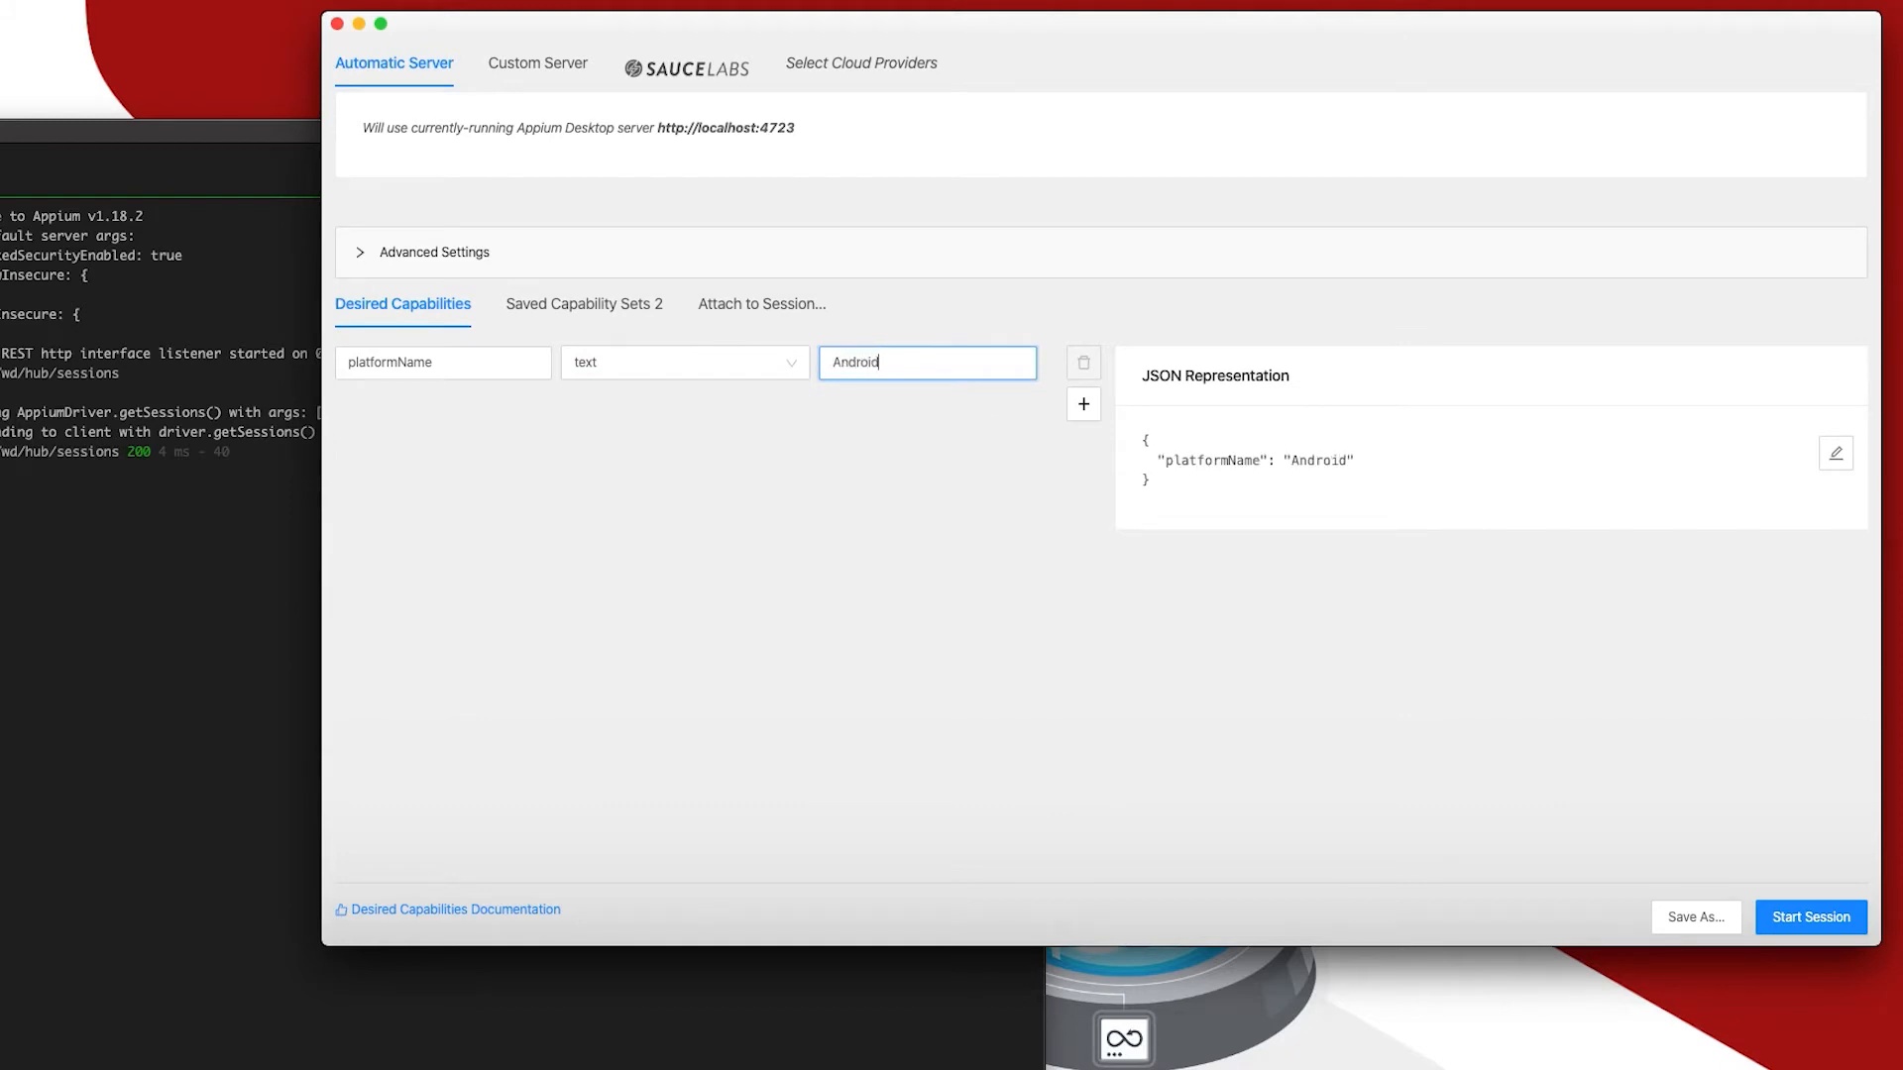
Add a second text capability named platformVersion with the value 10.0.
click(1075, 406)
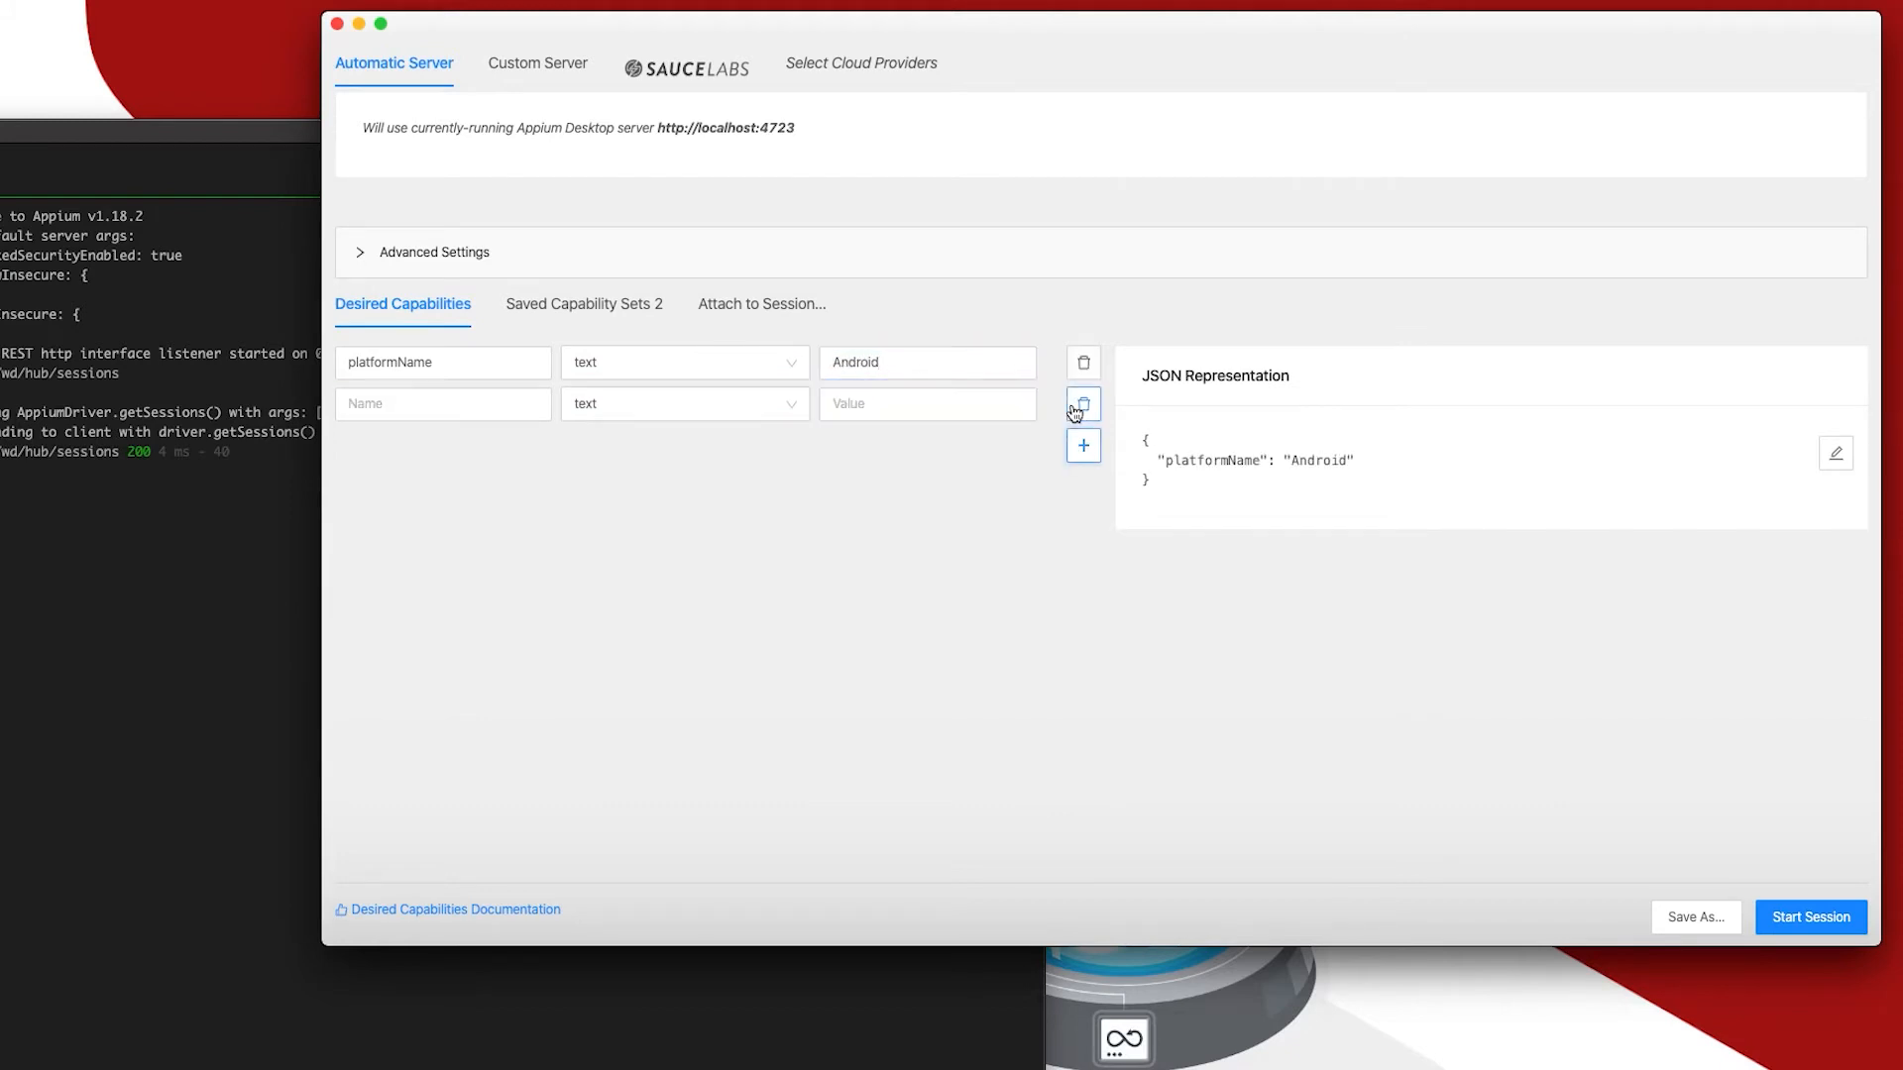
click(459, 403)
text(platformVersion)
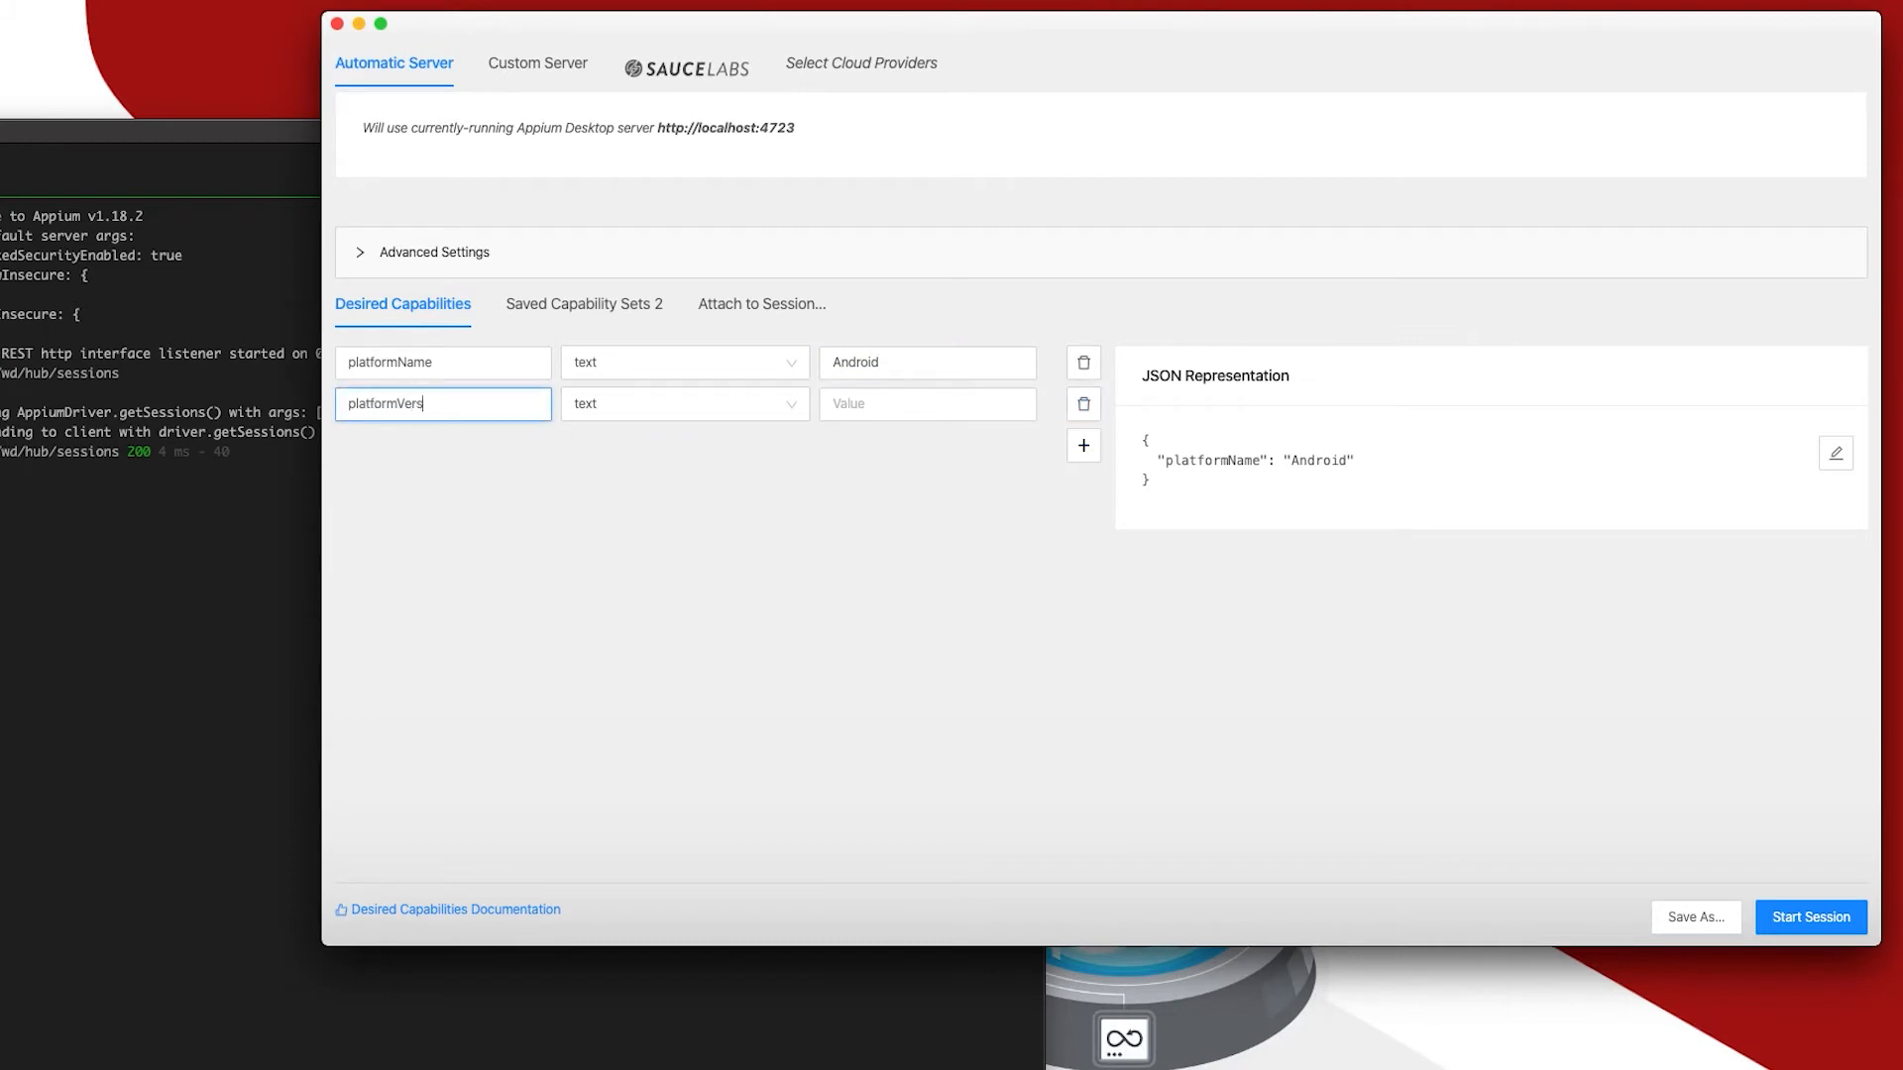
click(871, 402)
text(10.0)
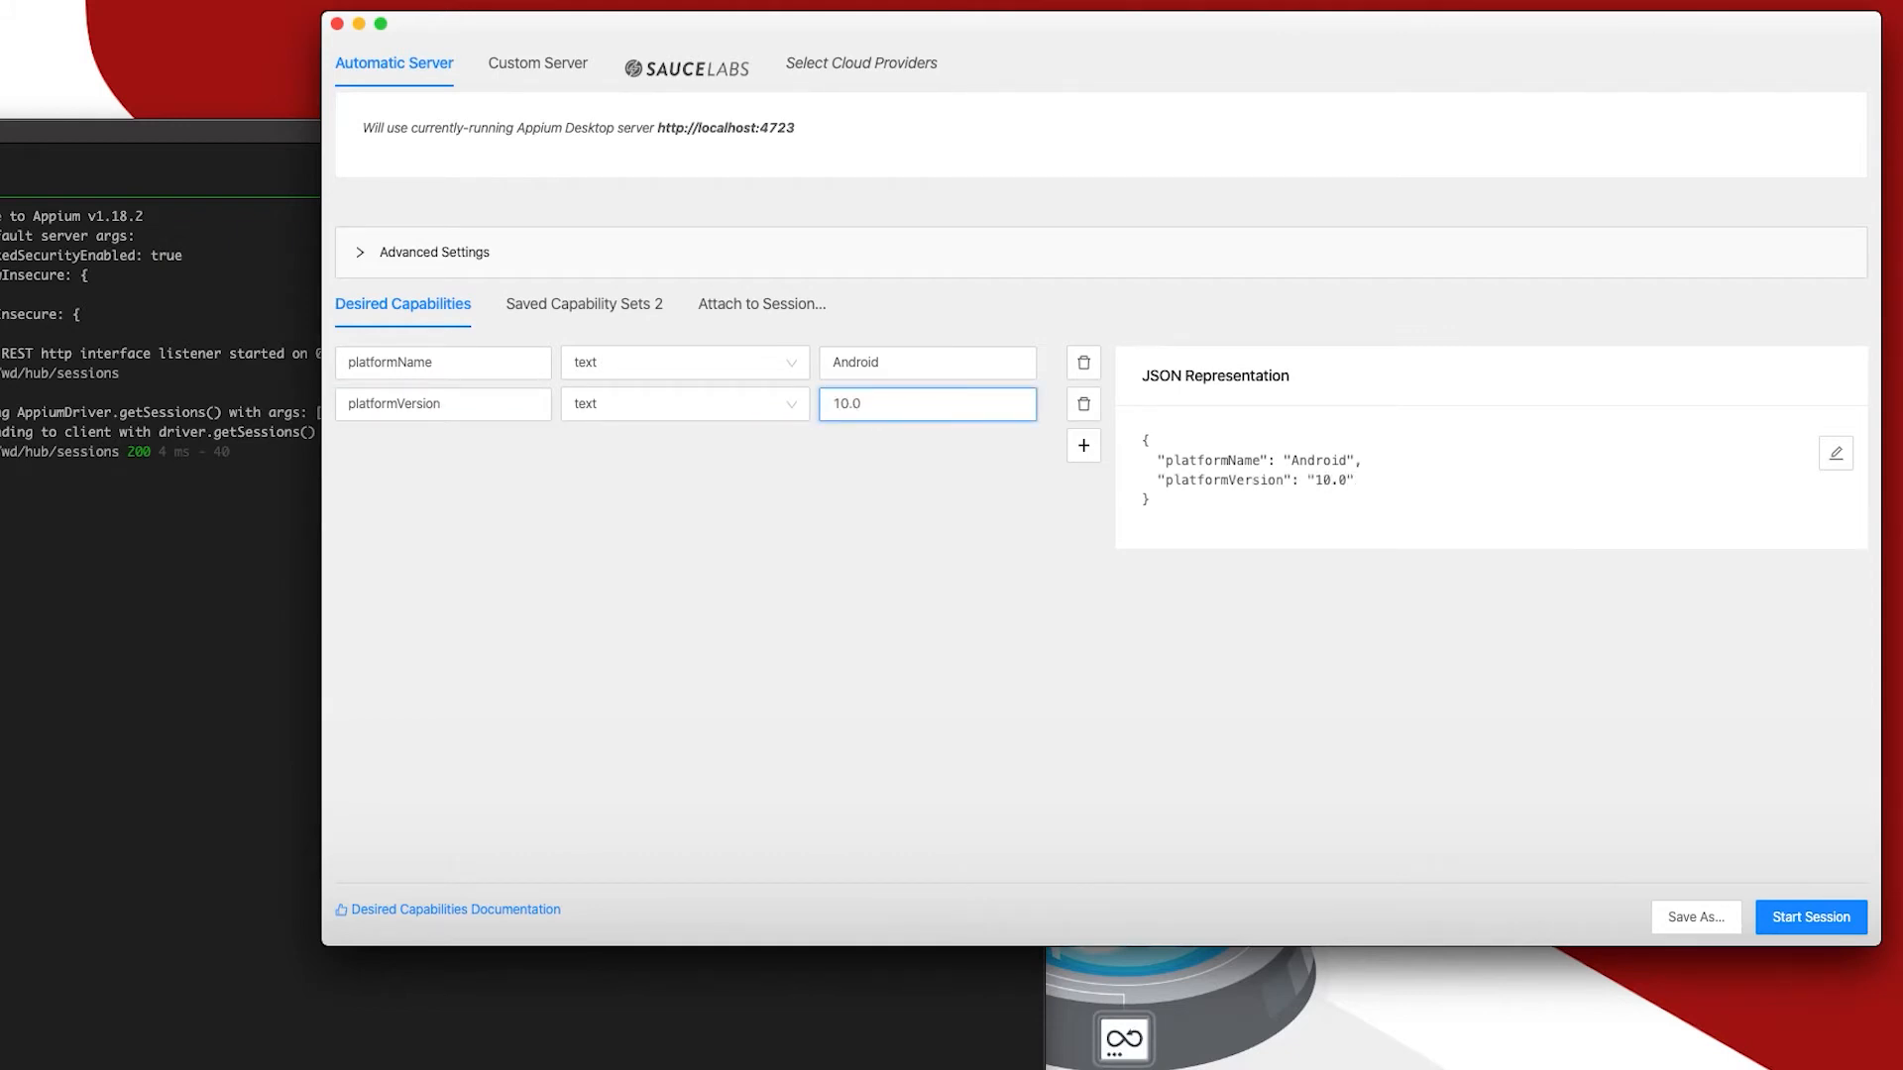
Add the text capability deviceName and fill its value with Pixel_3_10.0, copied from the emulator command in iTerm2.
key(super+Tab)
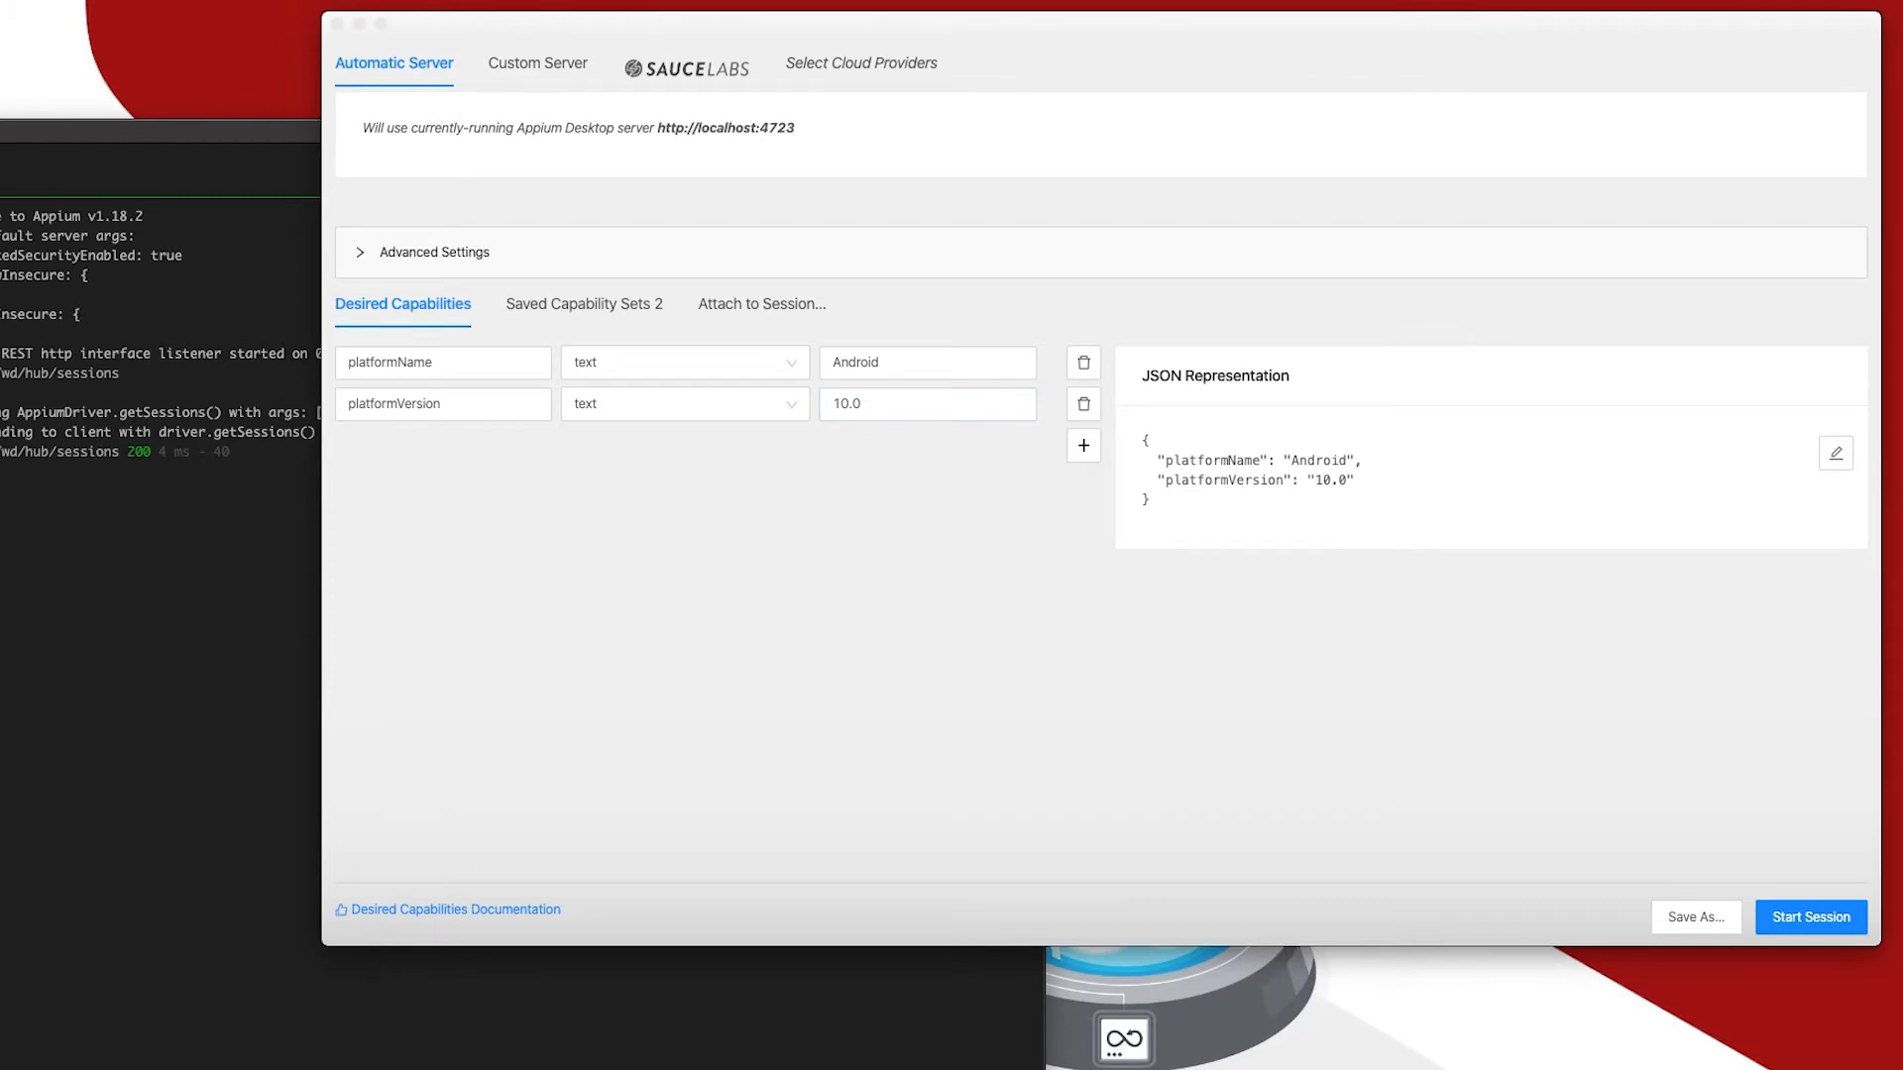
click(1079, 451)
click(1082, 454)
click(529, 445)
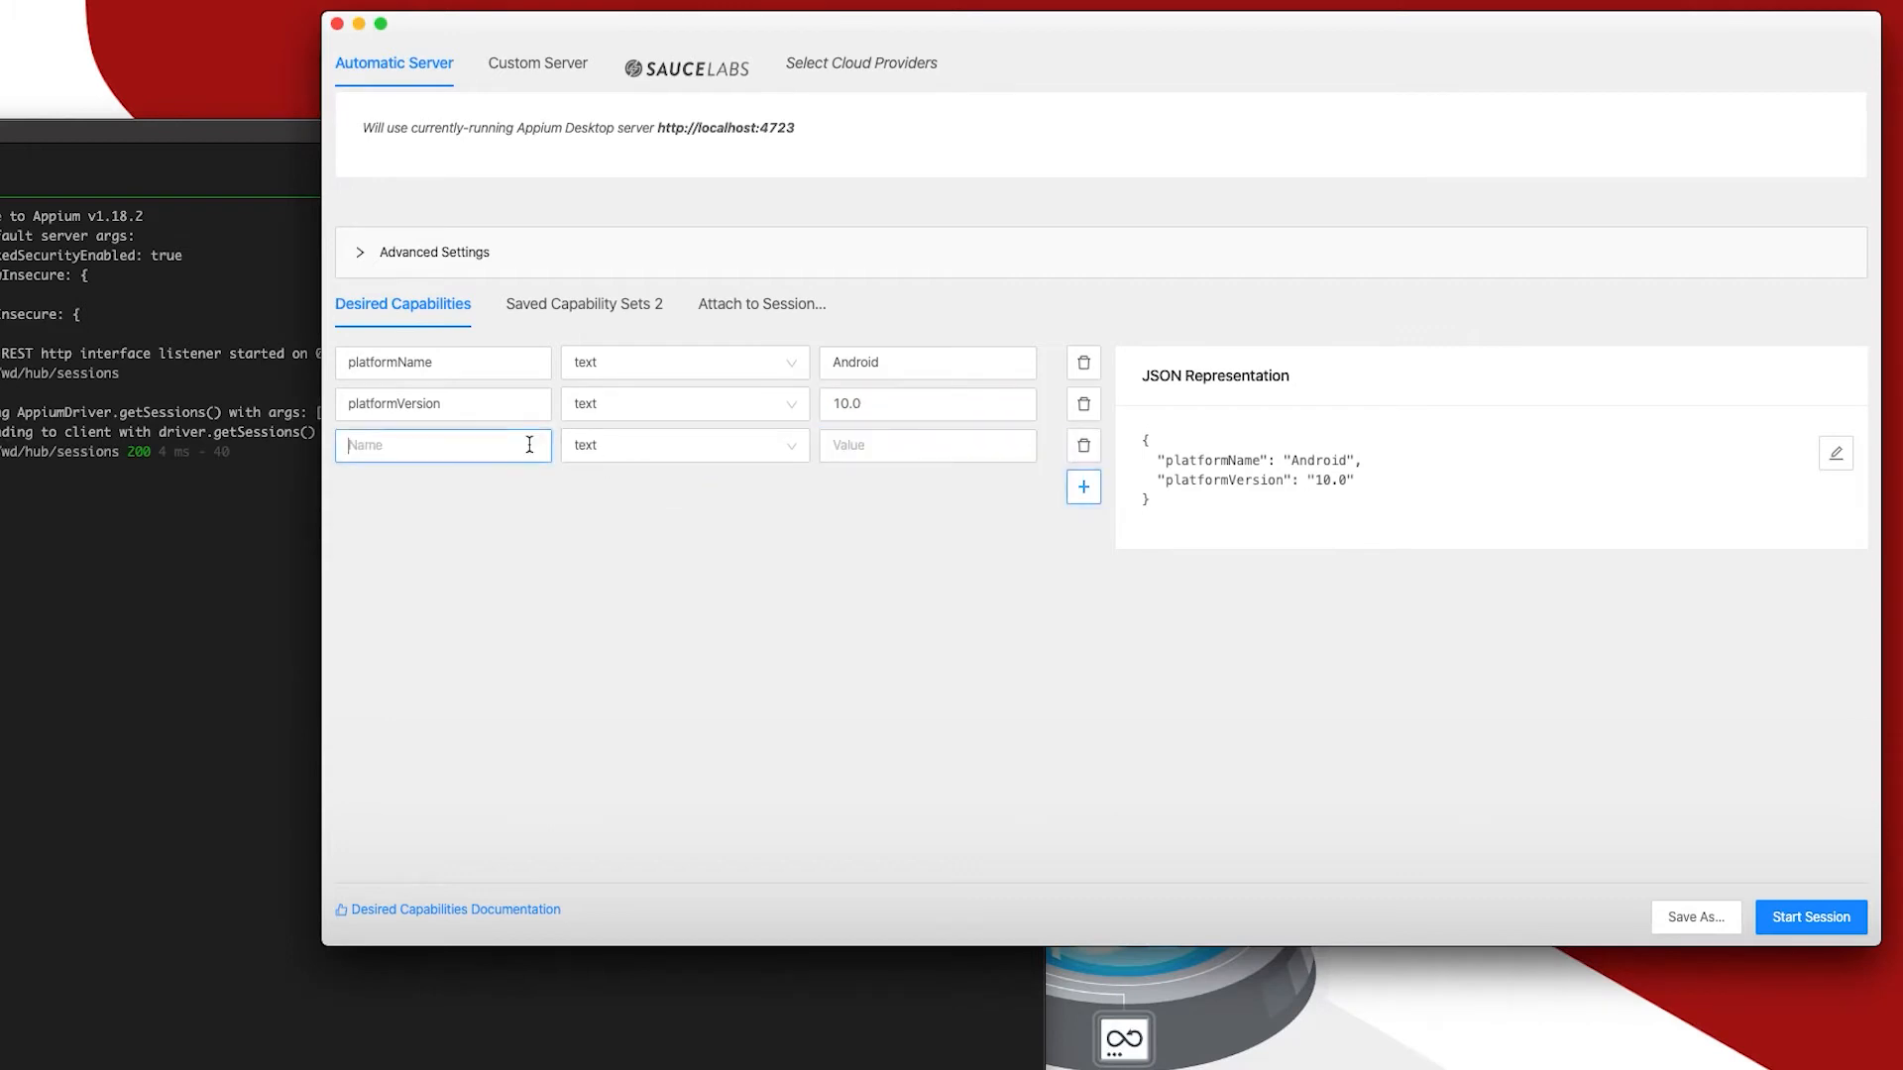
text(deviceName)
click(895, 441)
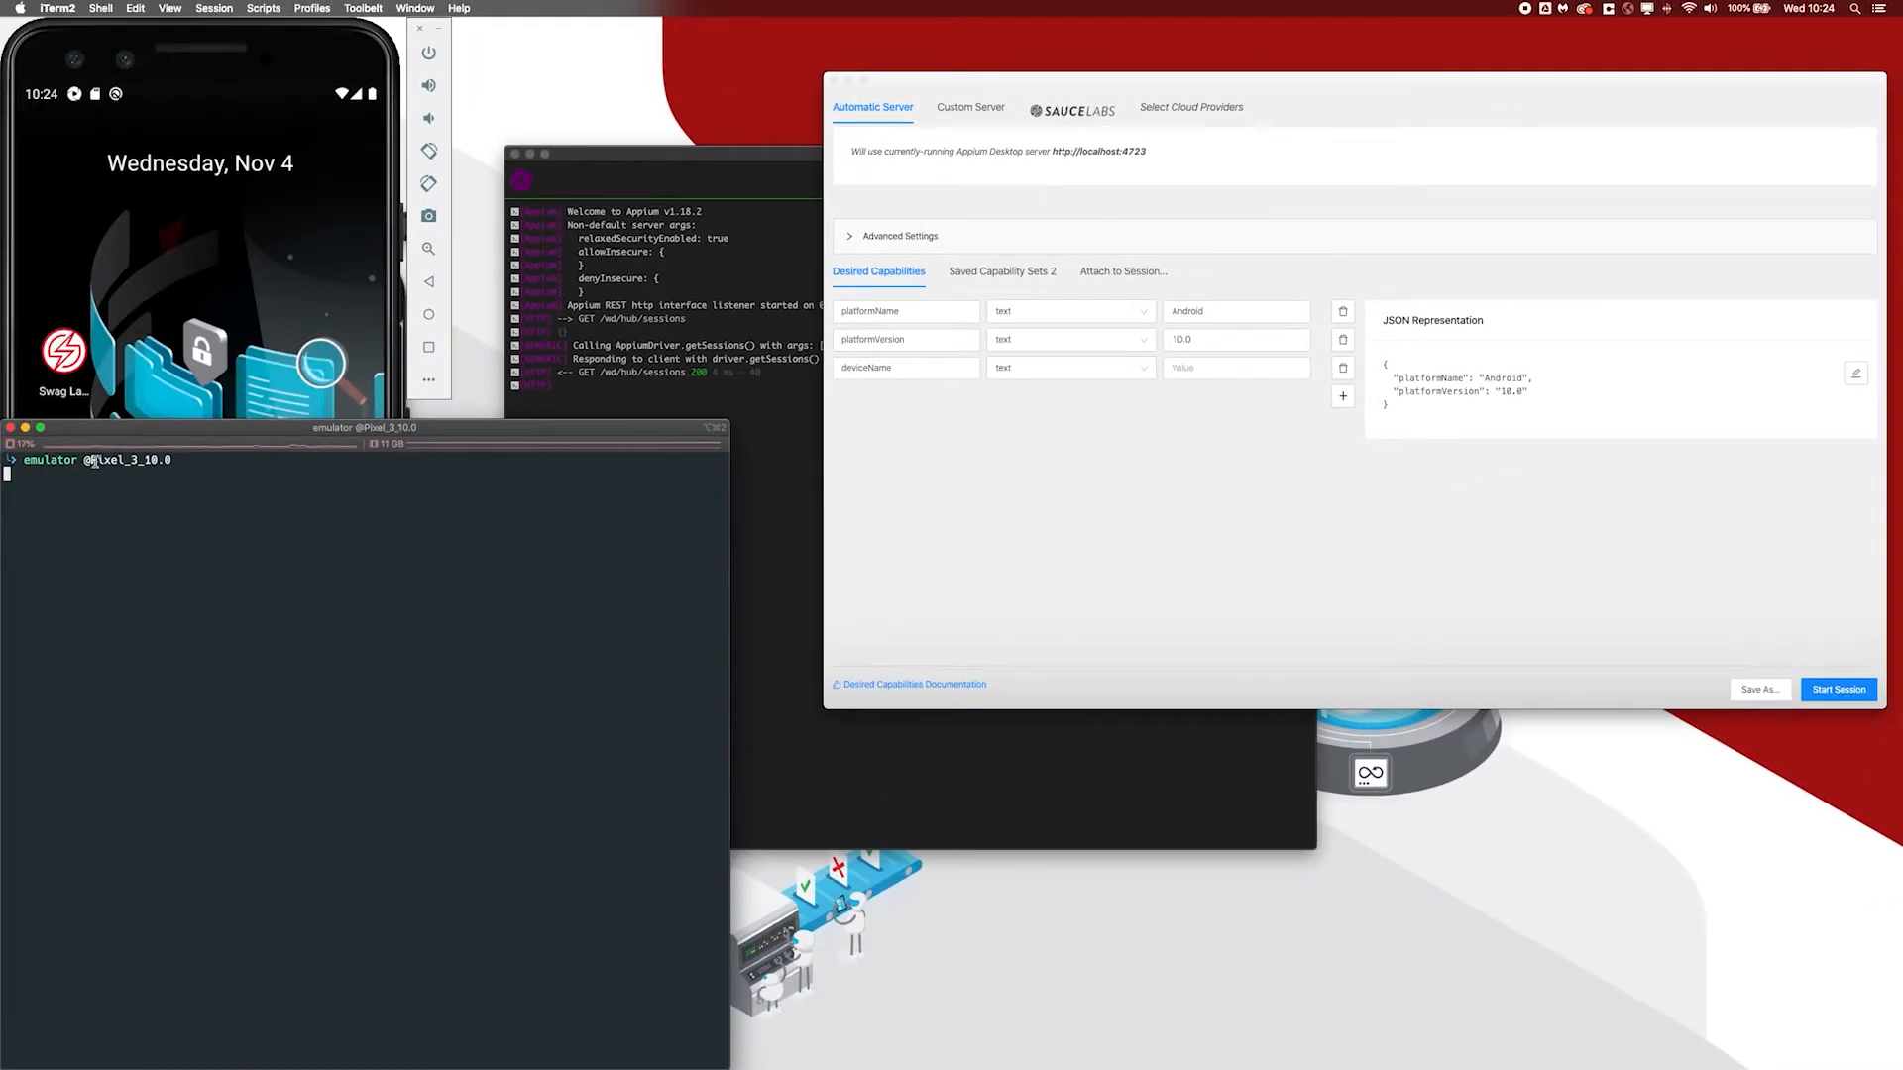
drag(87, 459, 173, 462)
key(super+c)
click(1213, 369)
key(super+v)
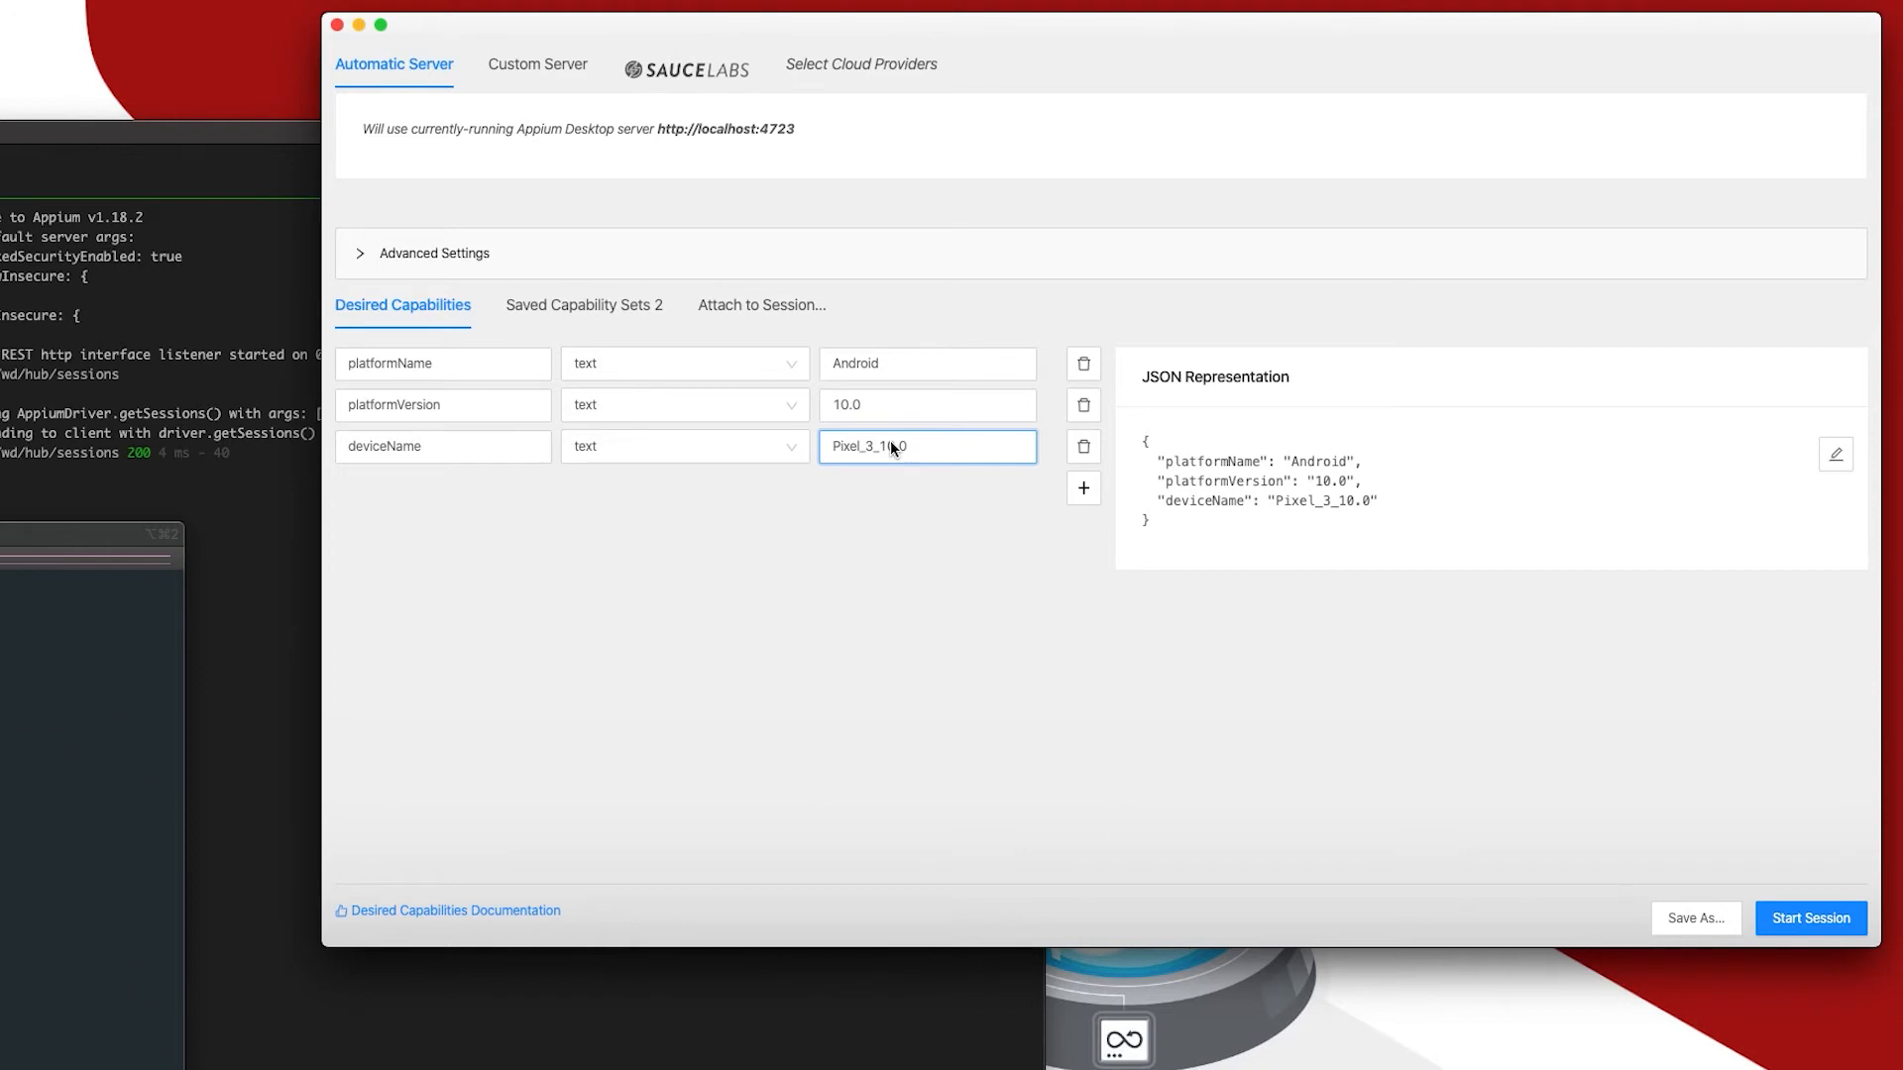
Add the capability app with type filepath and choose the file Android.SauceLabs.Mobile.Sample.app.2.7.0.apk from the 2.7.0 folder.
key(super+Tab)
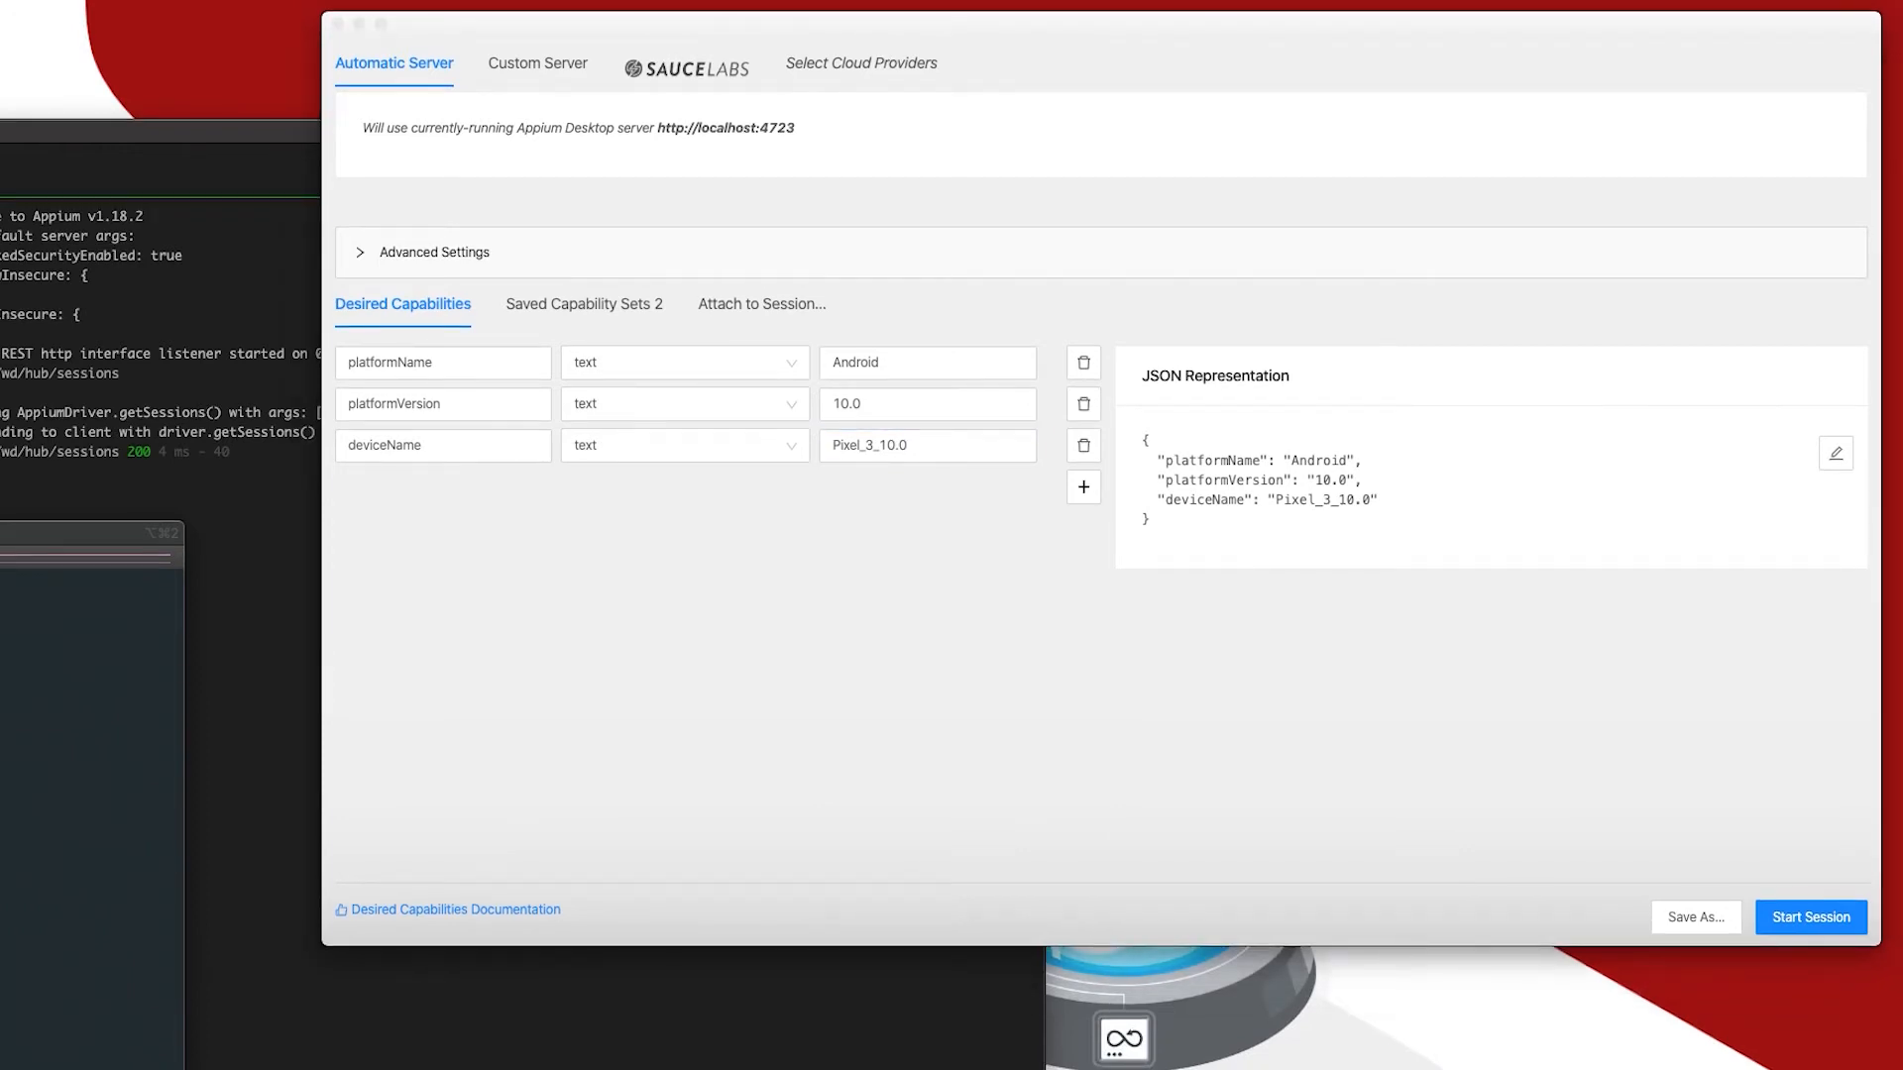
key(super+Tab)
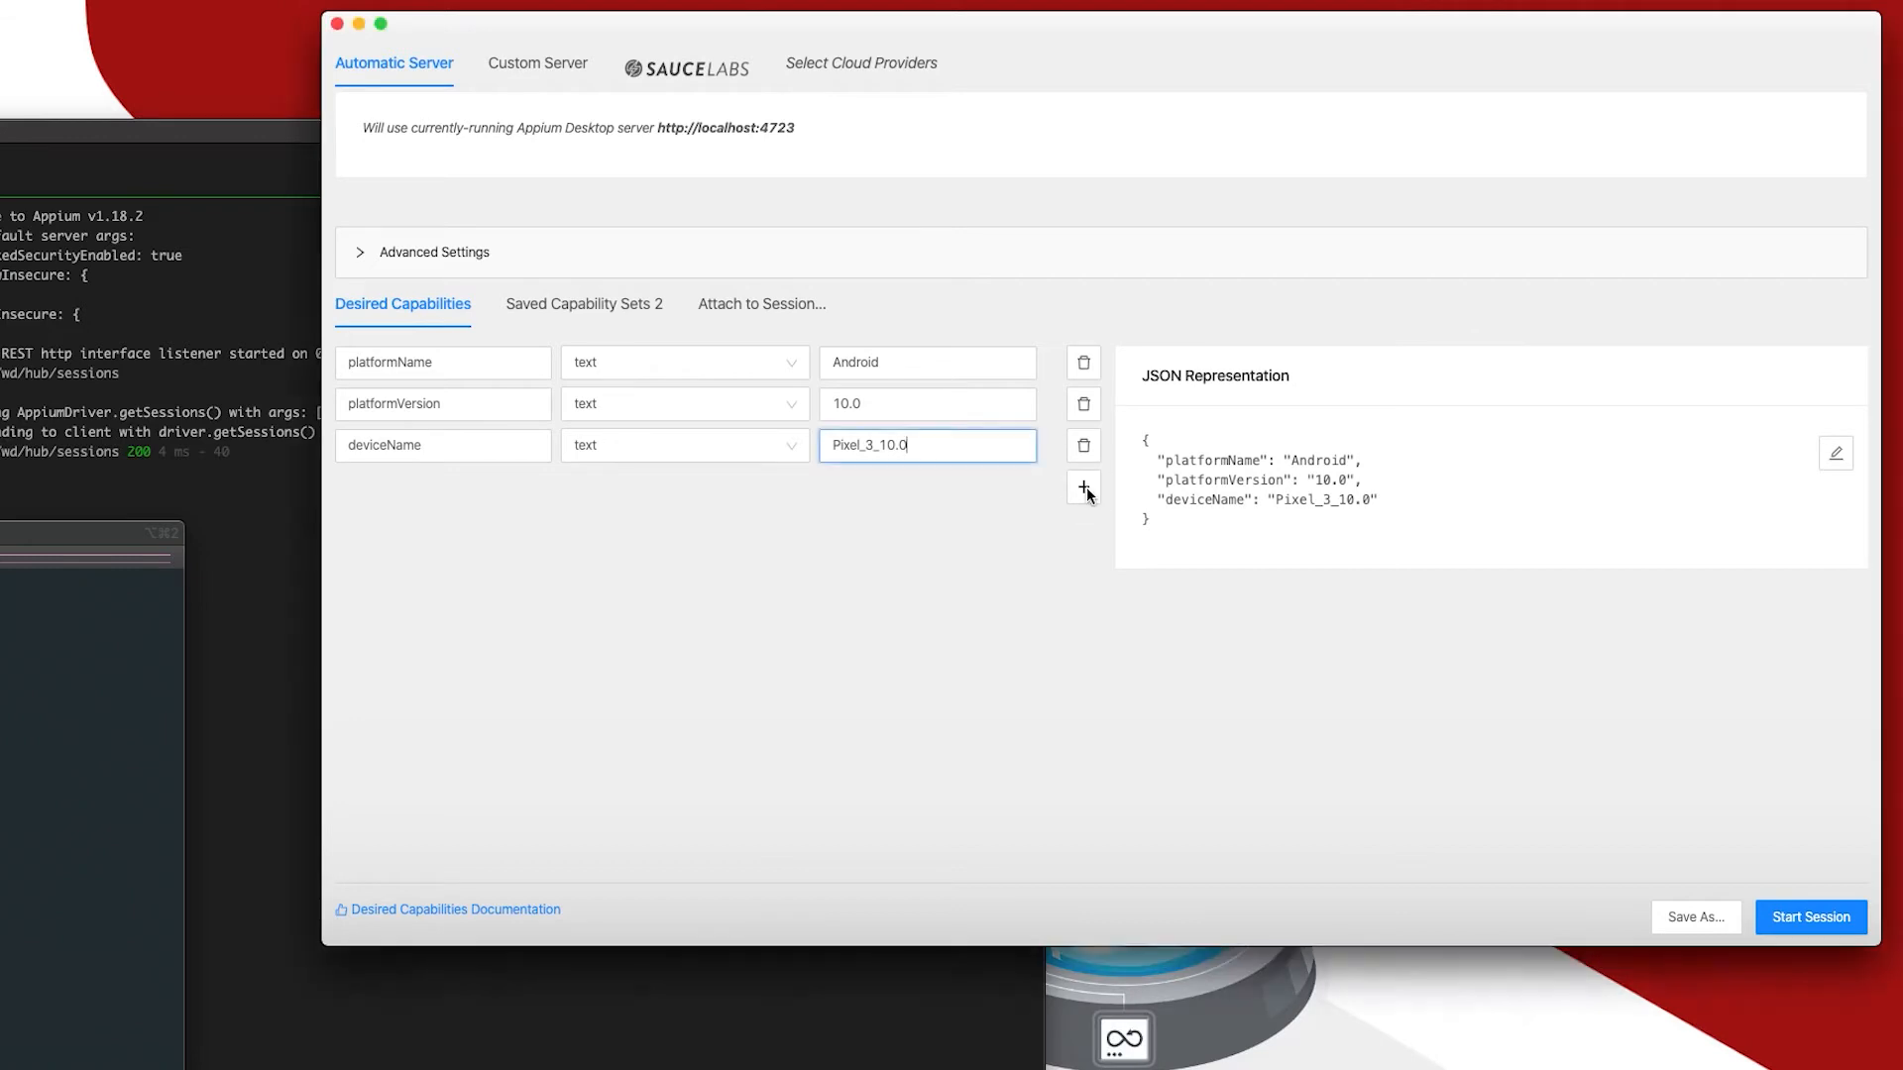
click(1084, 488)
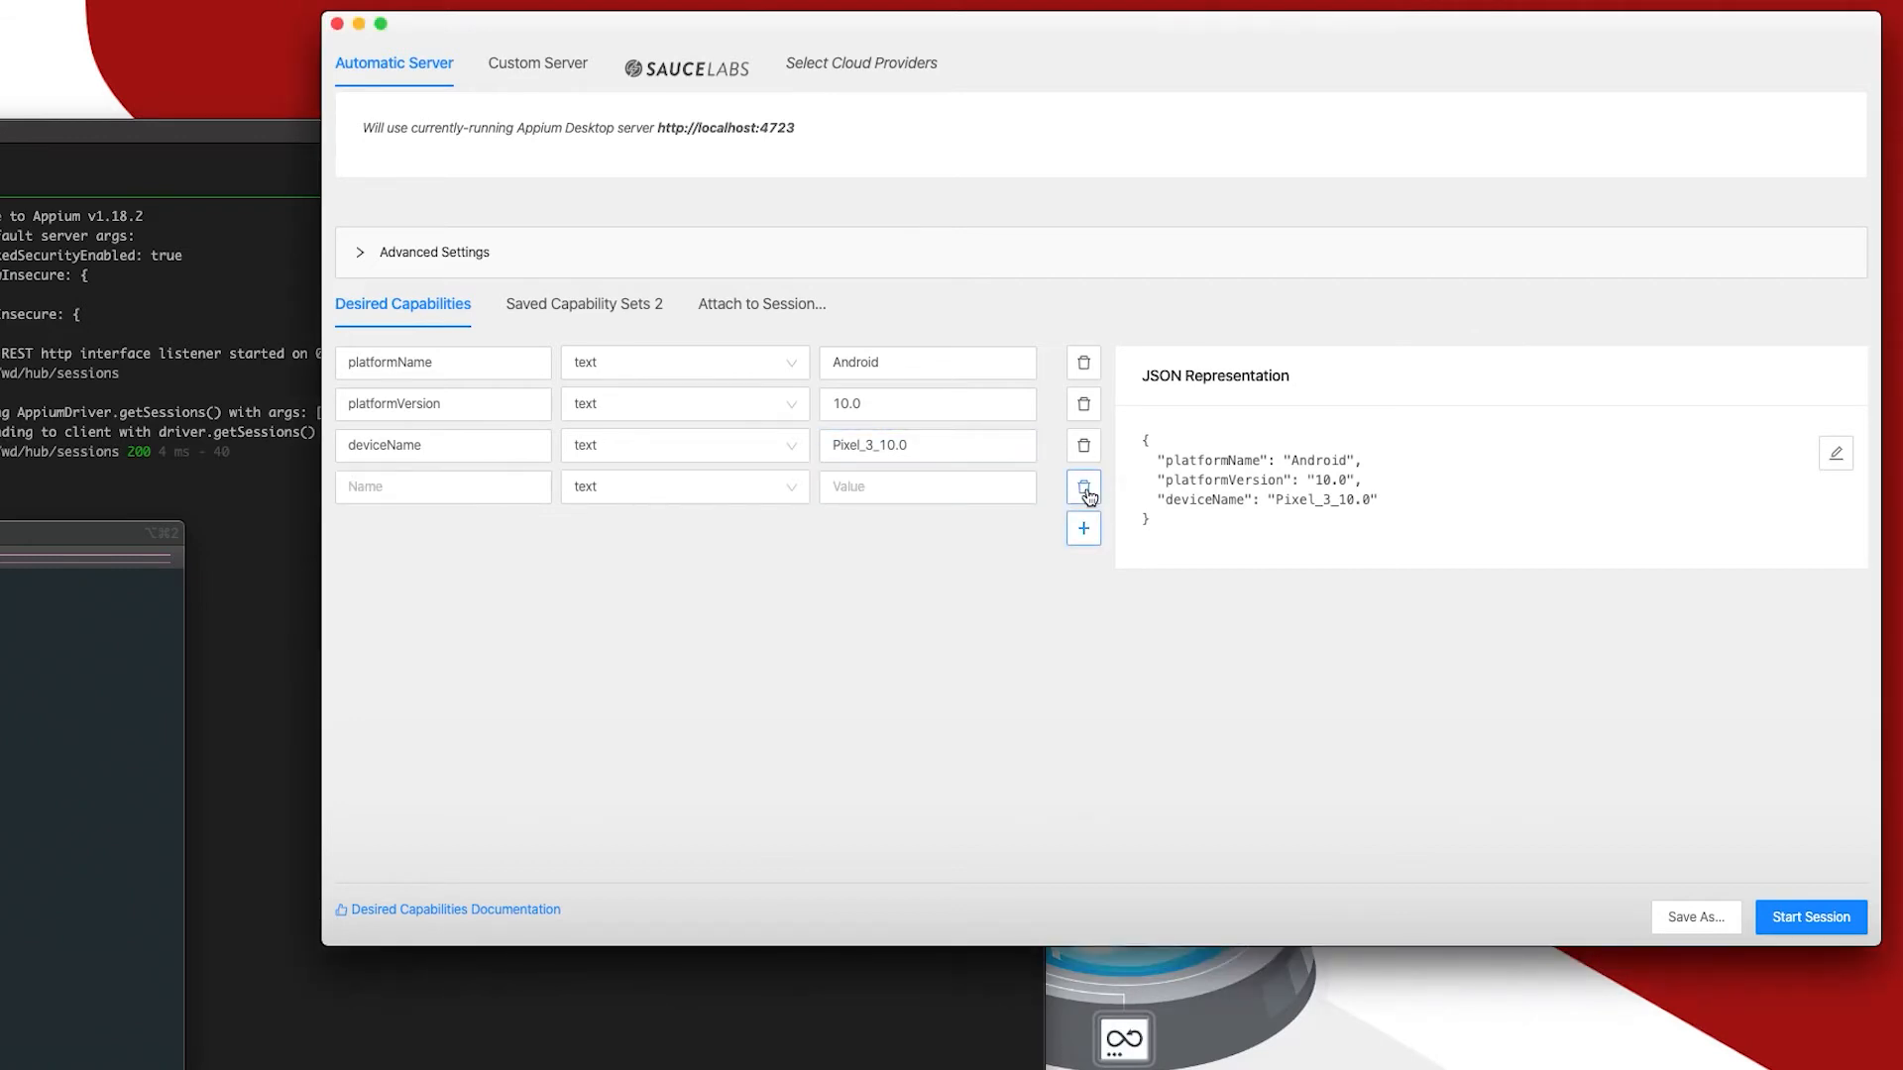
click(511, 488)
text(app)
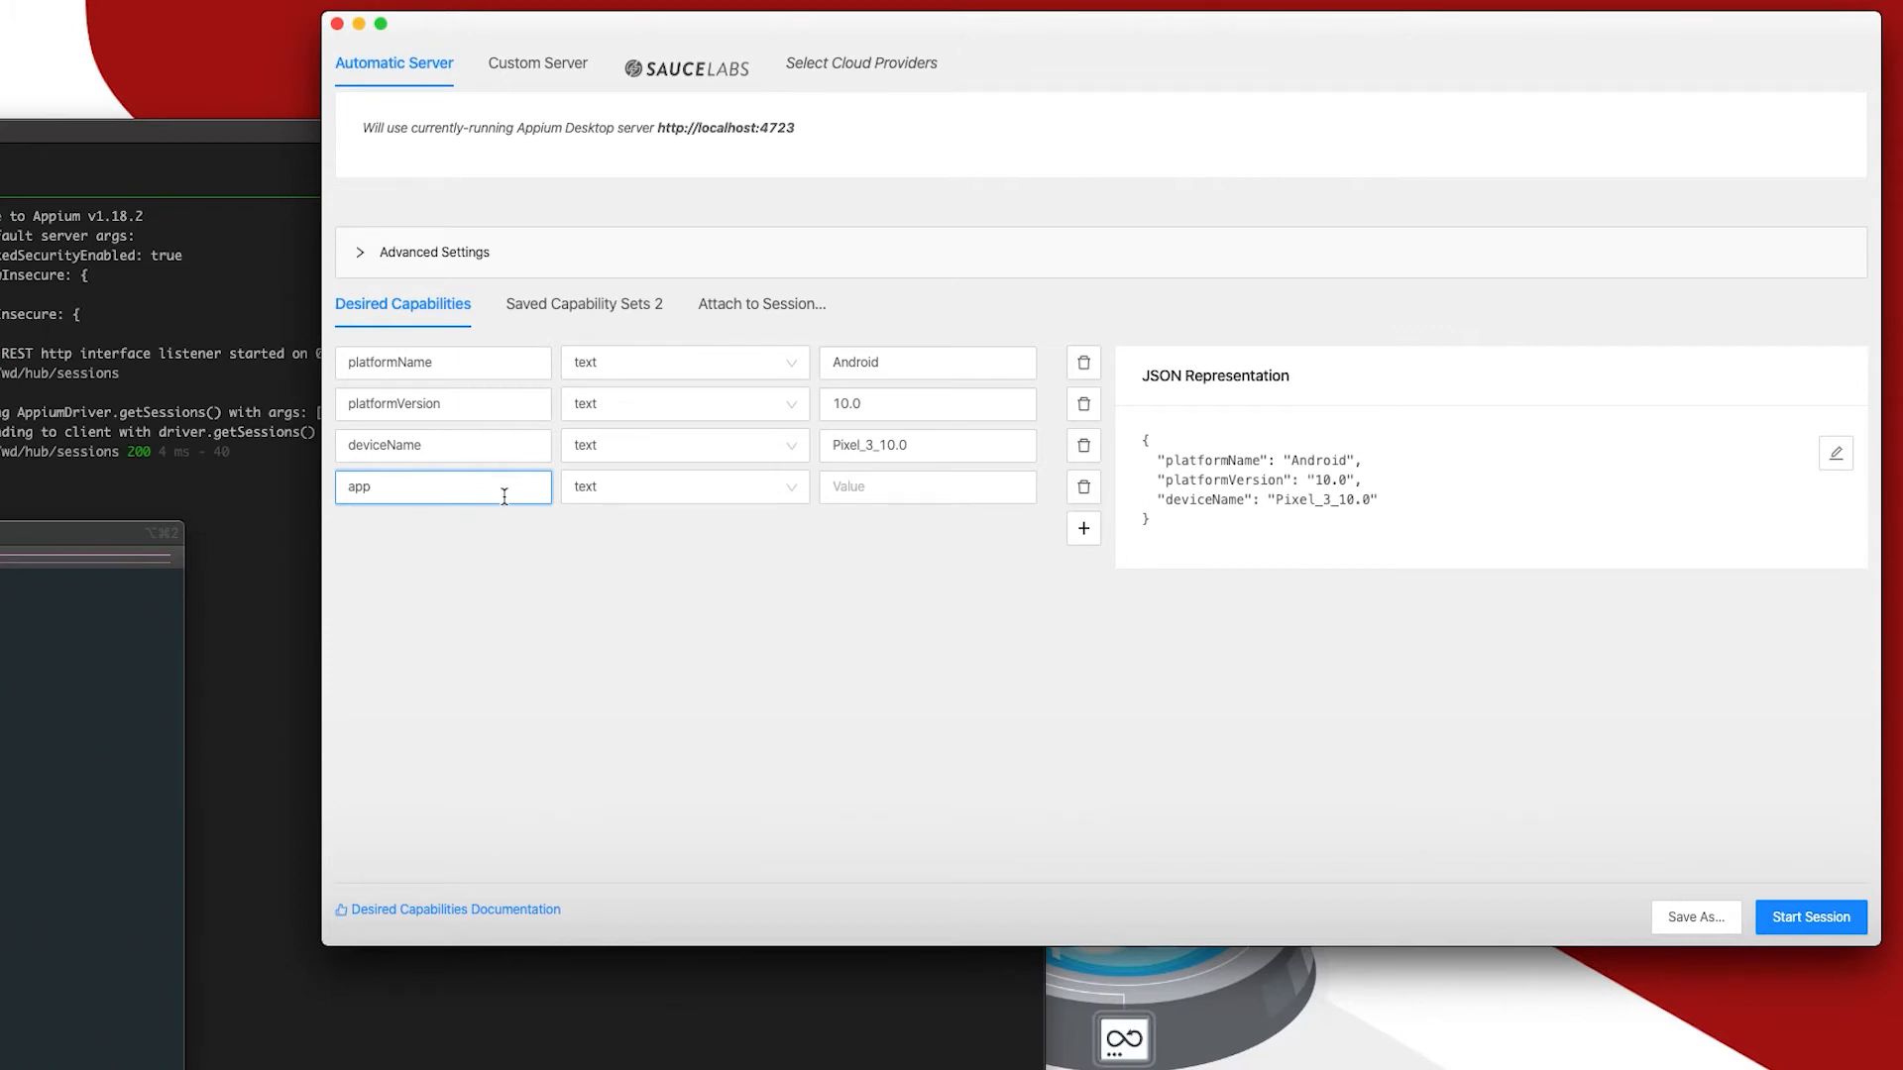
click(749, 496)
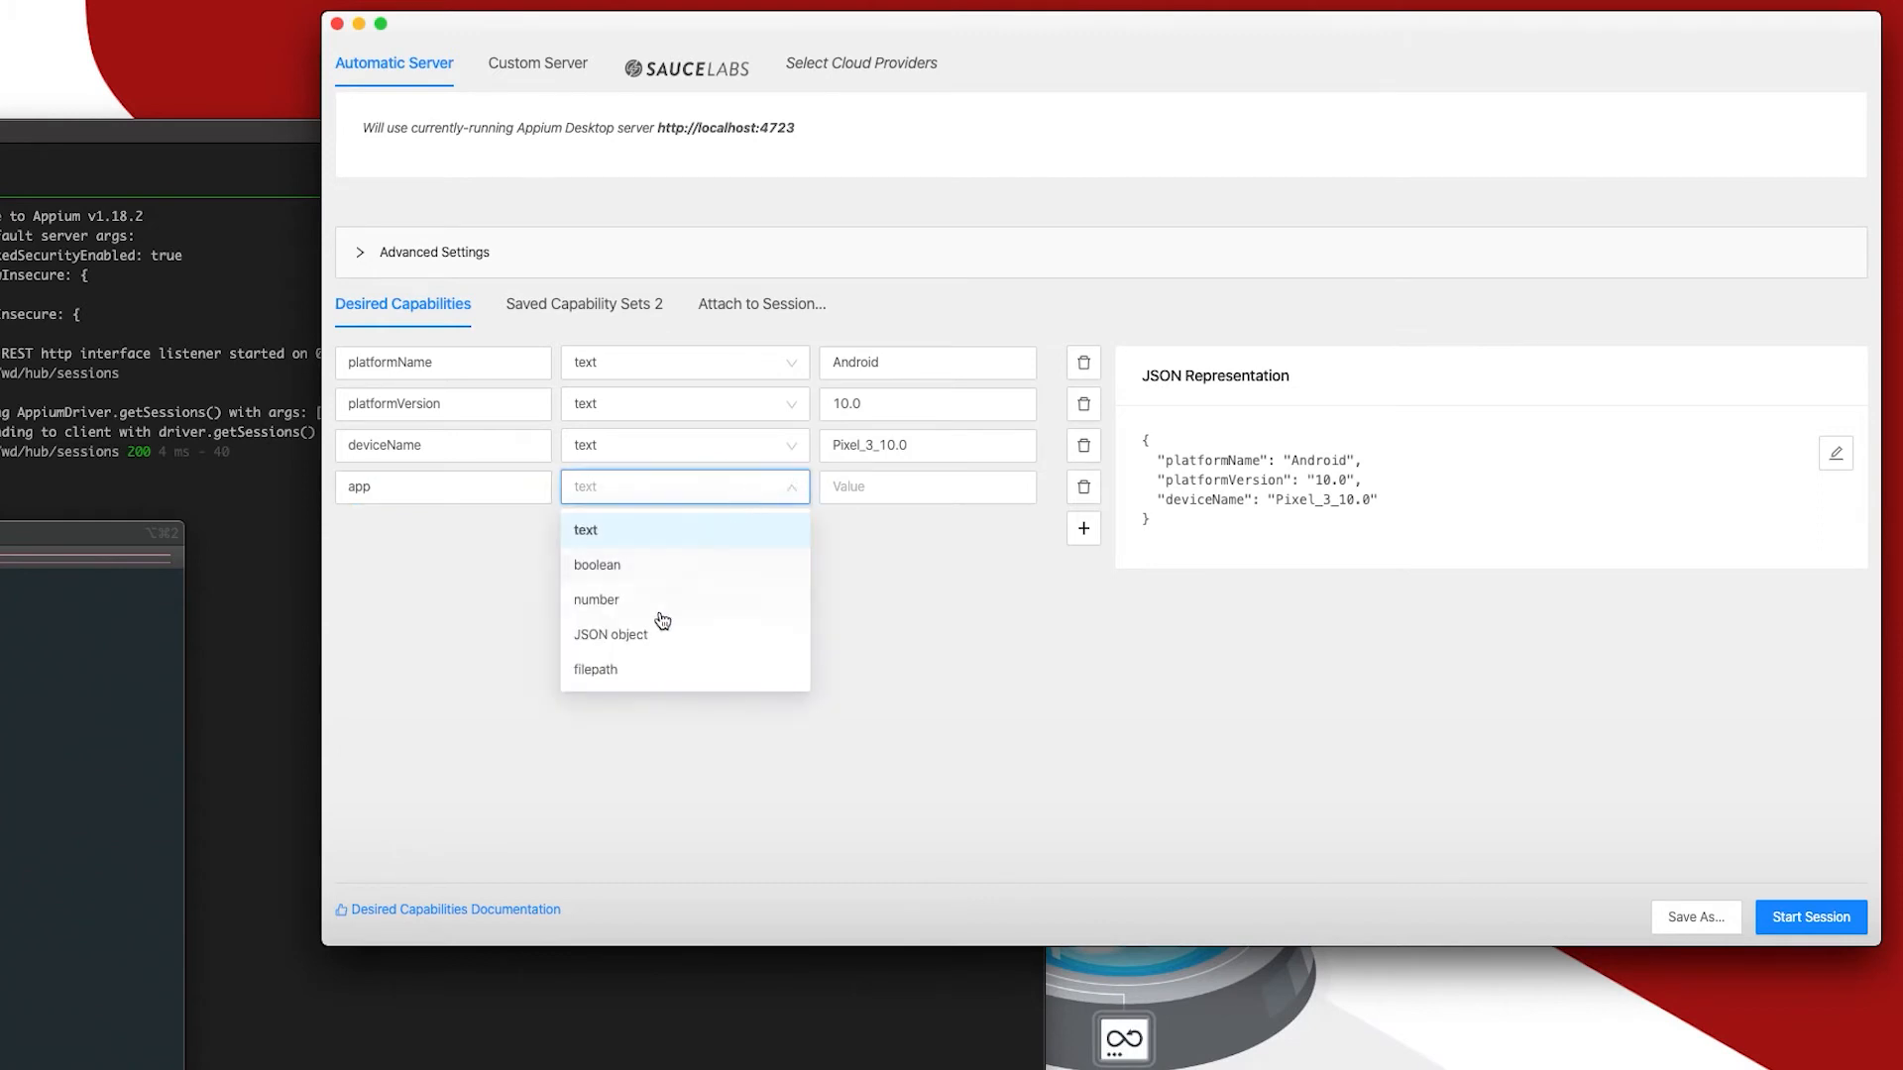
click(616, 677)
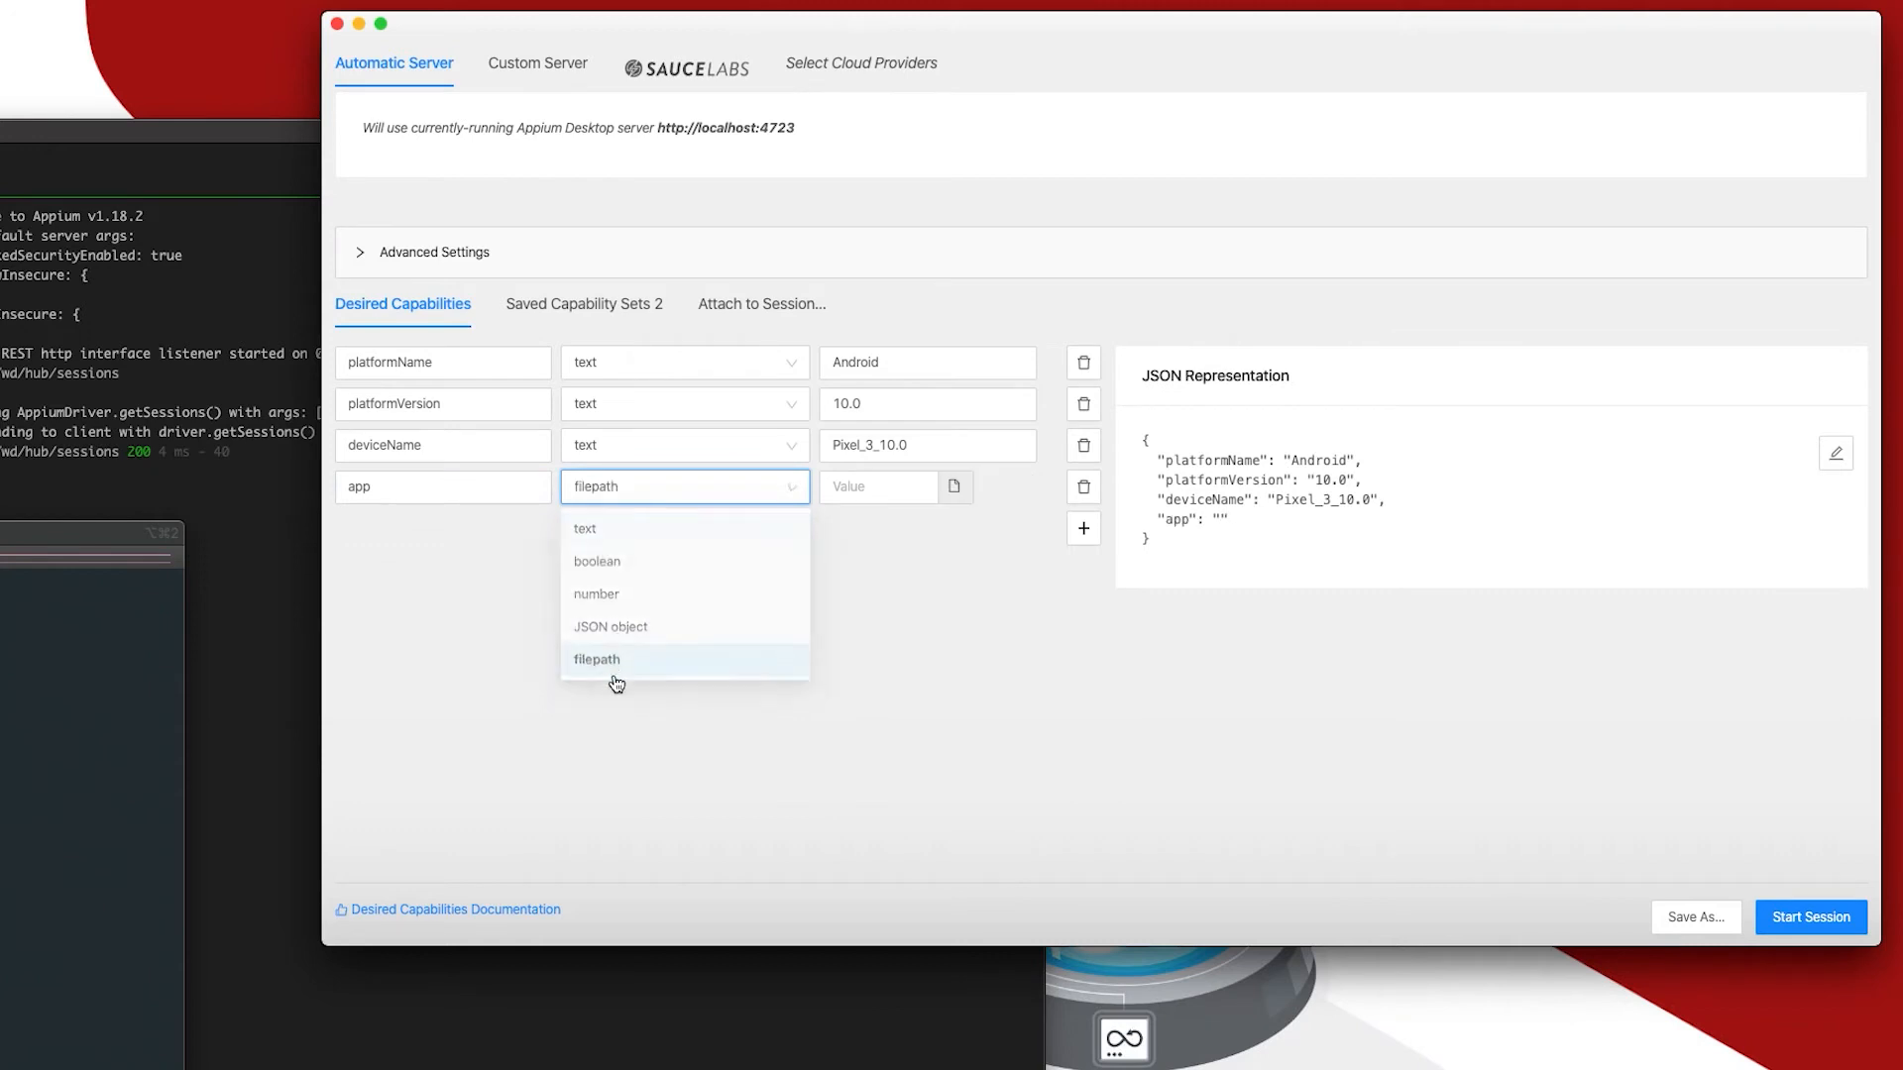
click(954, 487)
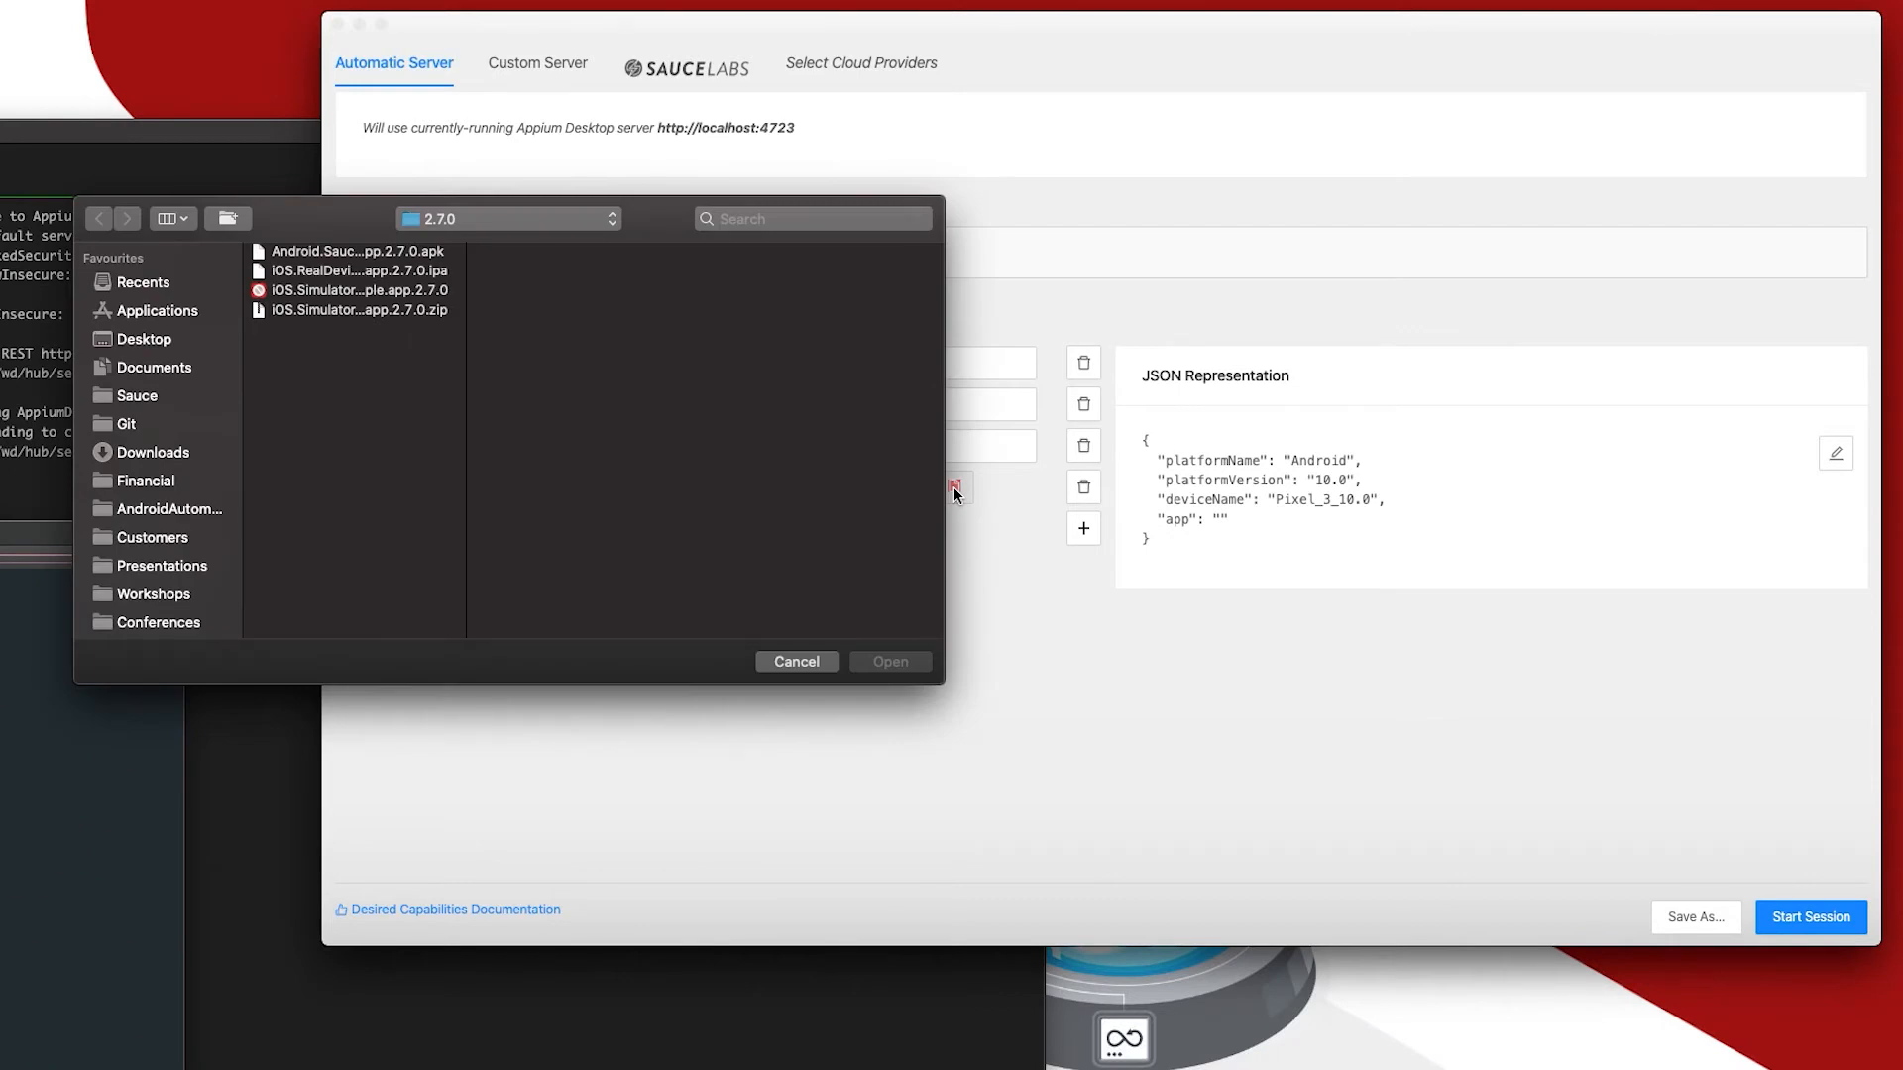
click(310, 255)
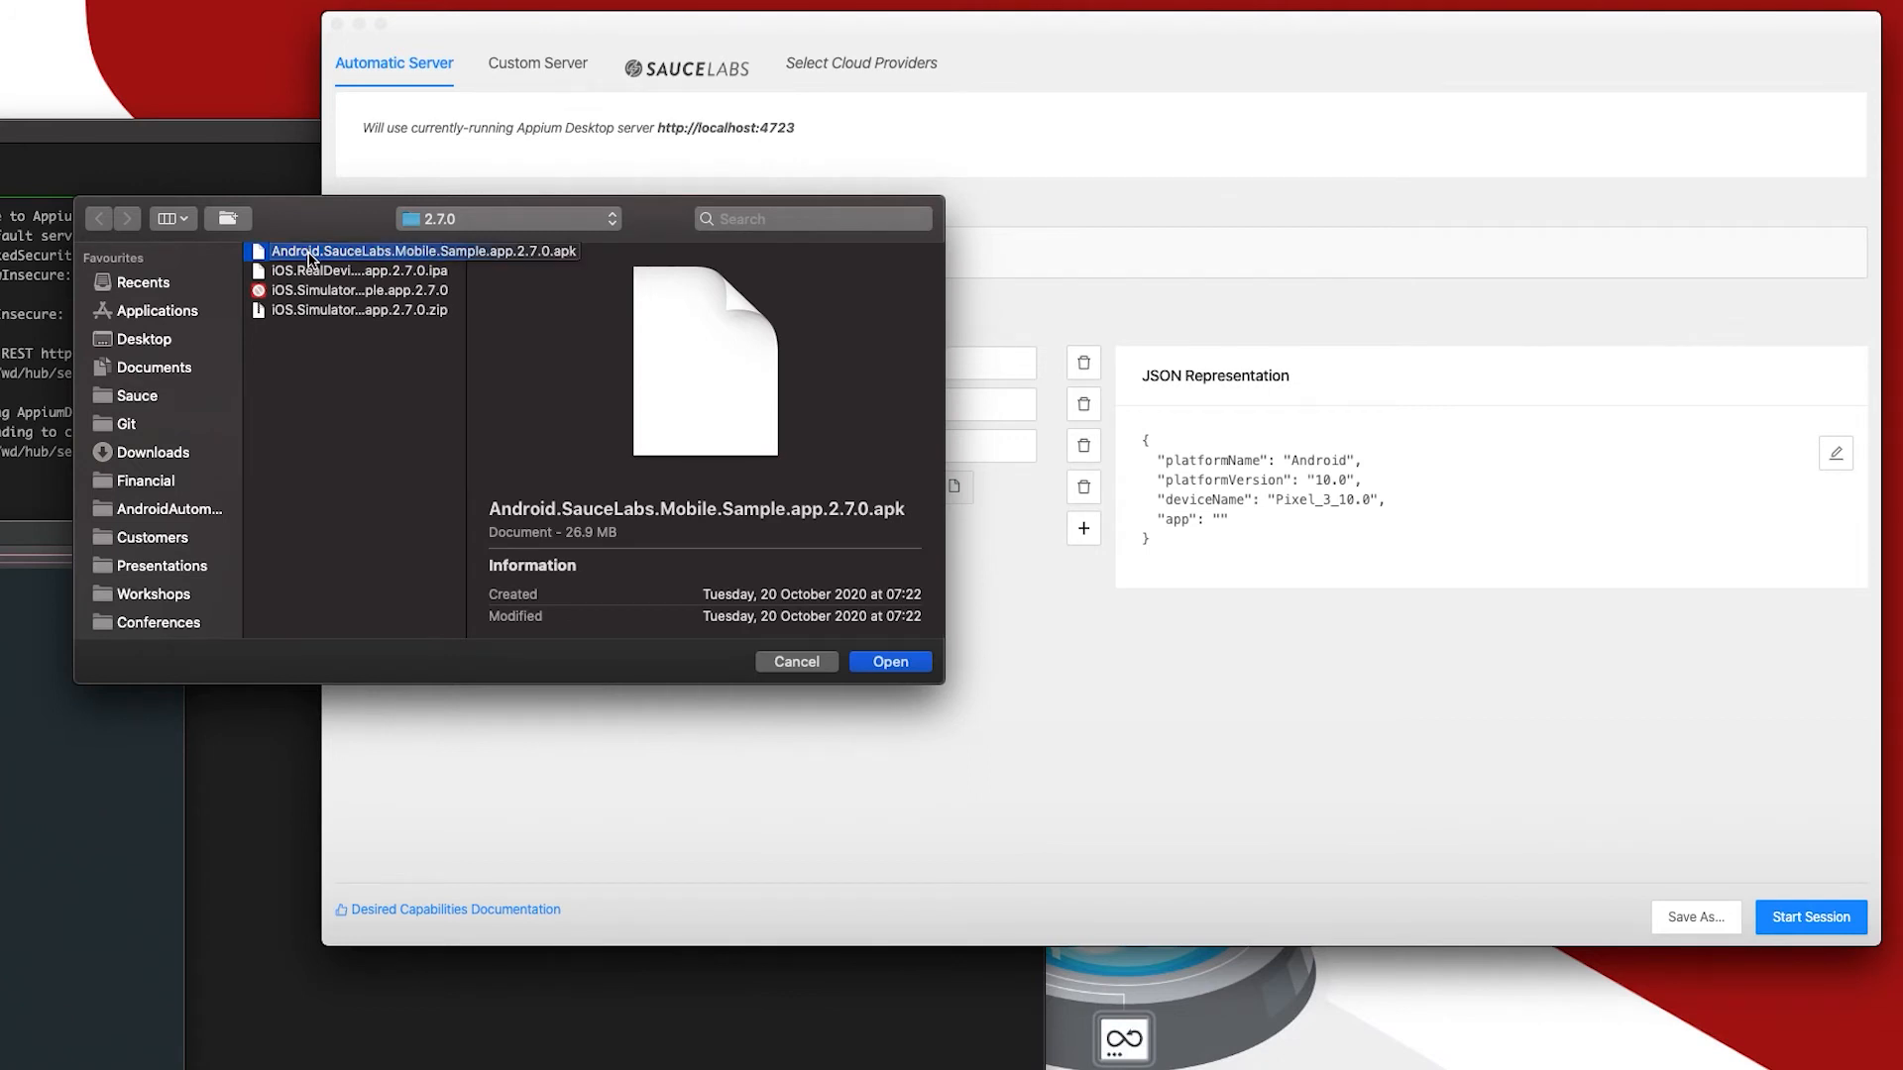
click(887, 664)
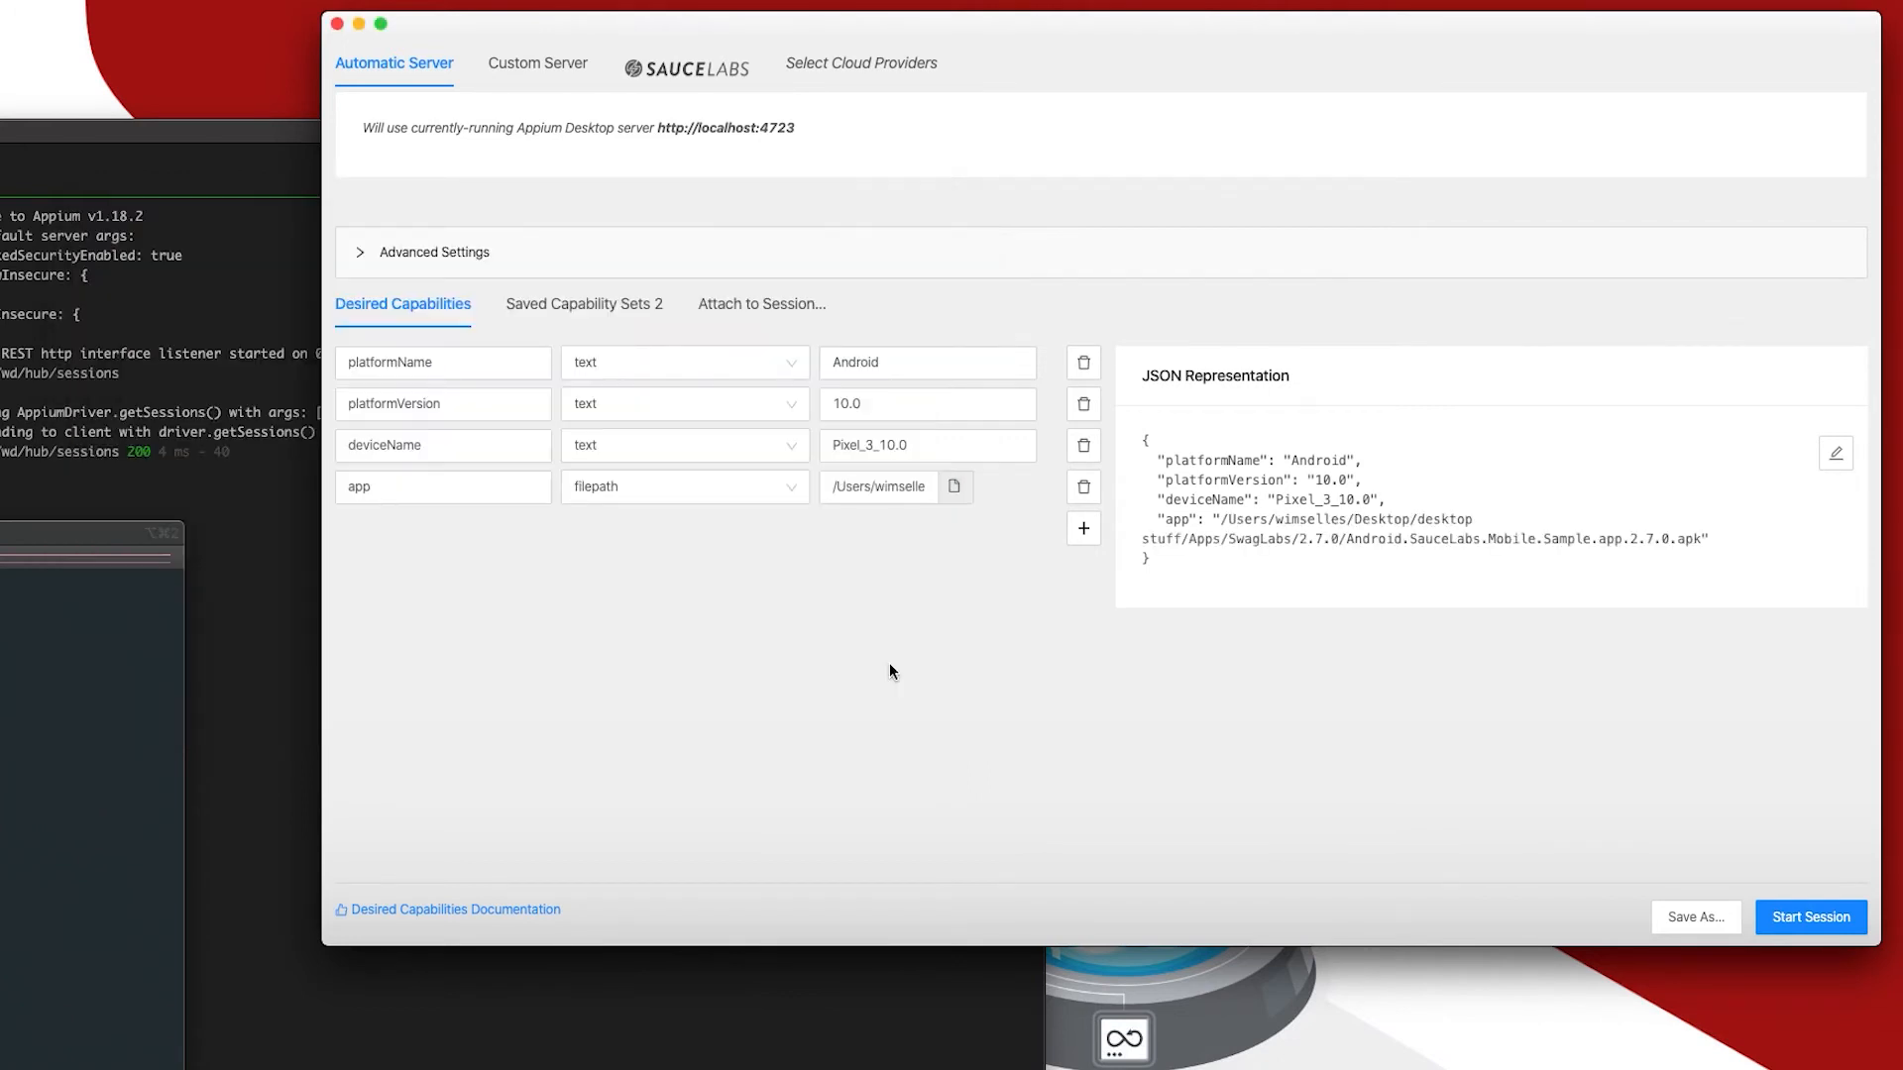
click(850, 485)
Add the capability noReset with type boolean, try both toggle states and leave it set to true.
click(1086, 532)
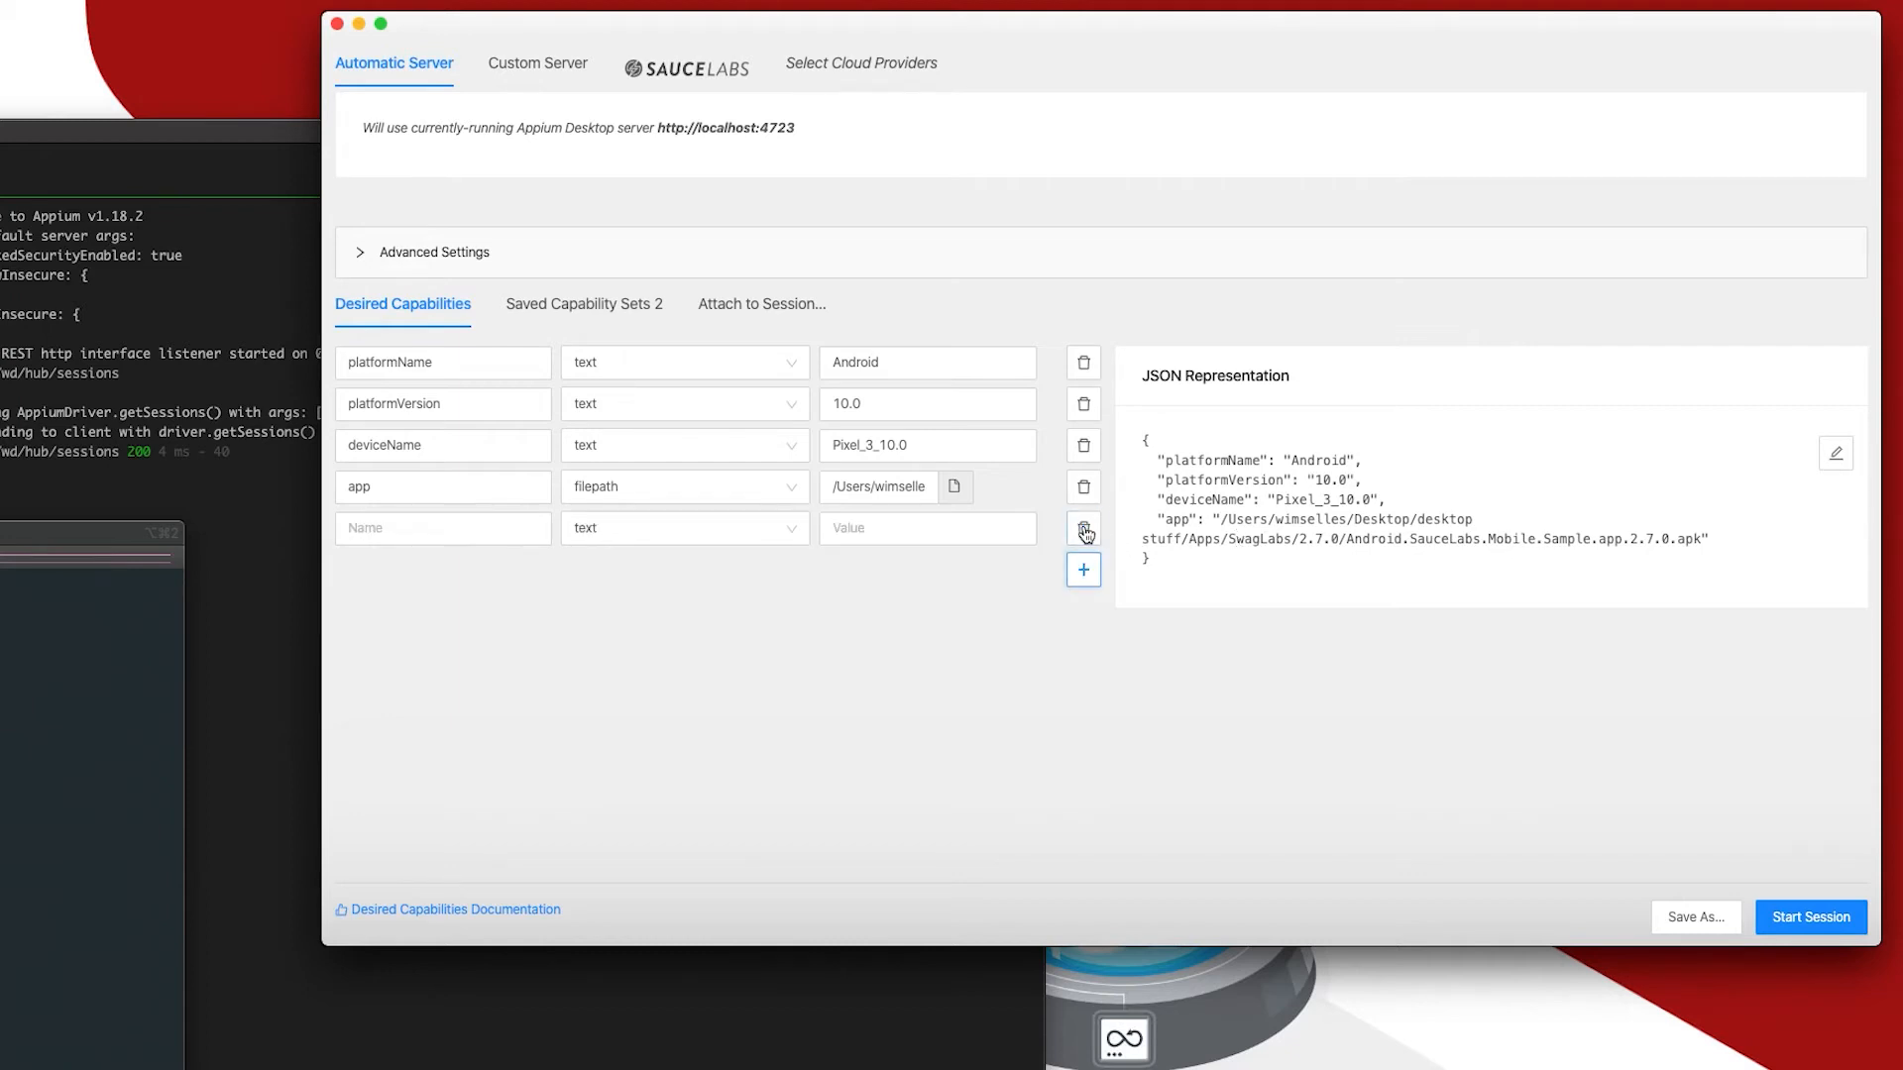
click(406, 527)
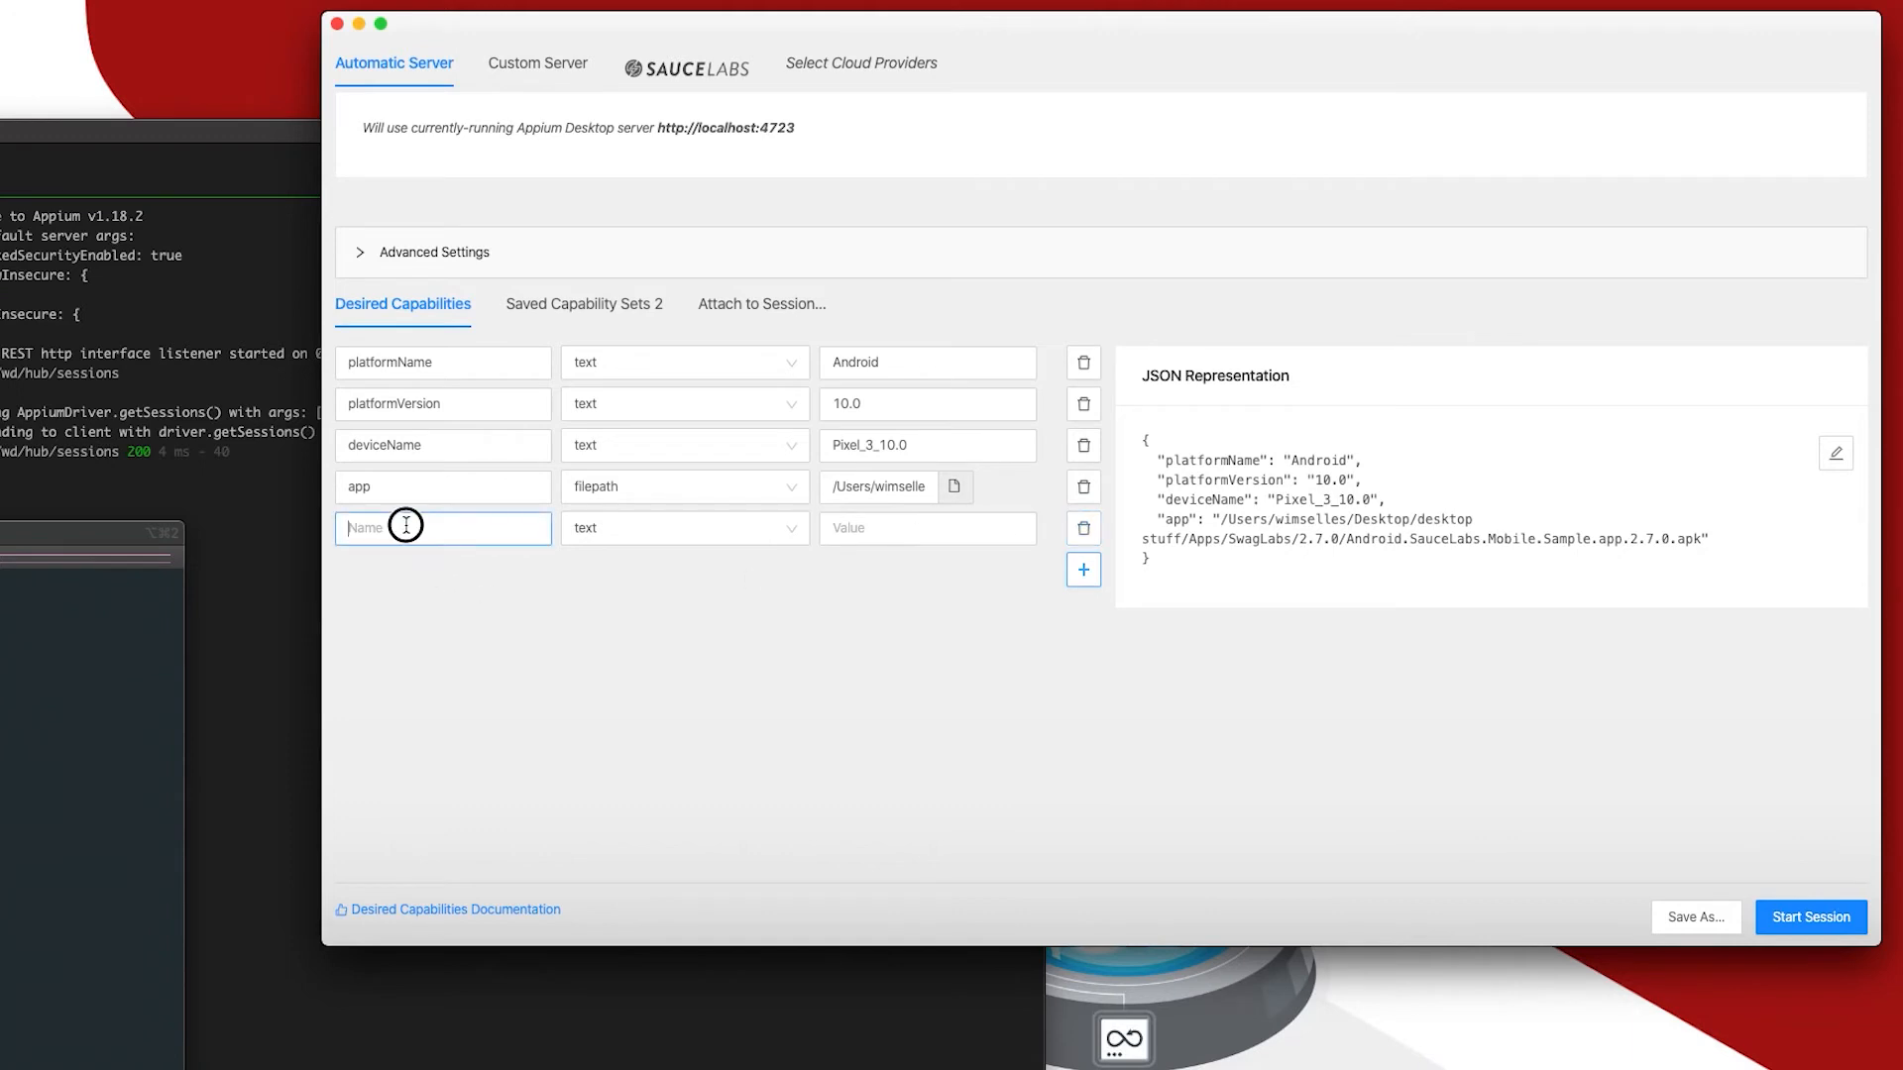
text(noReset)
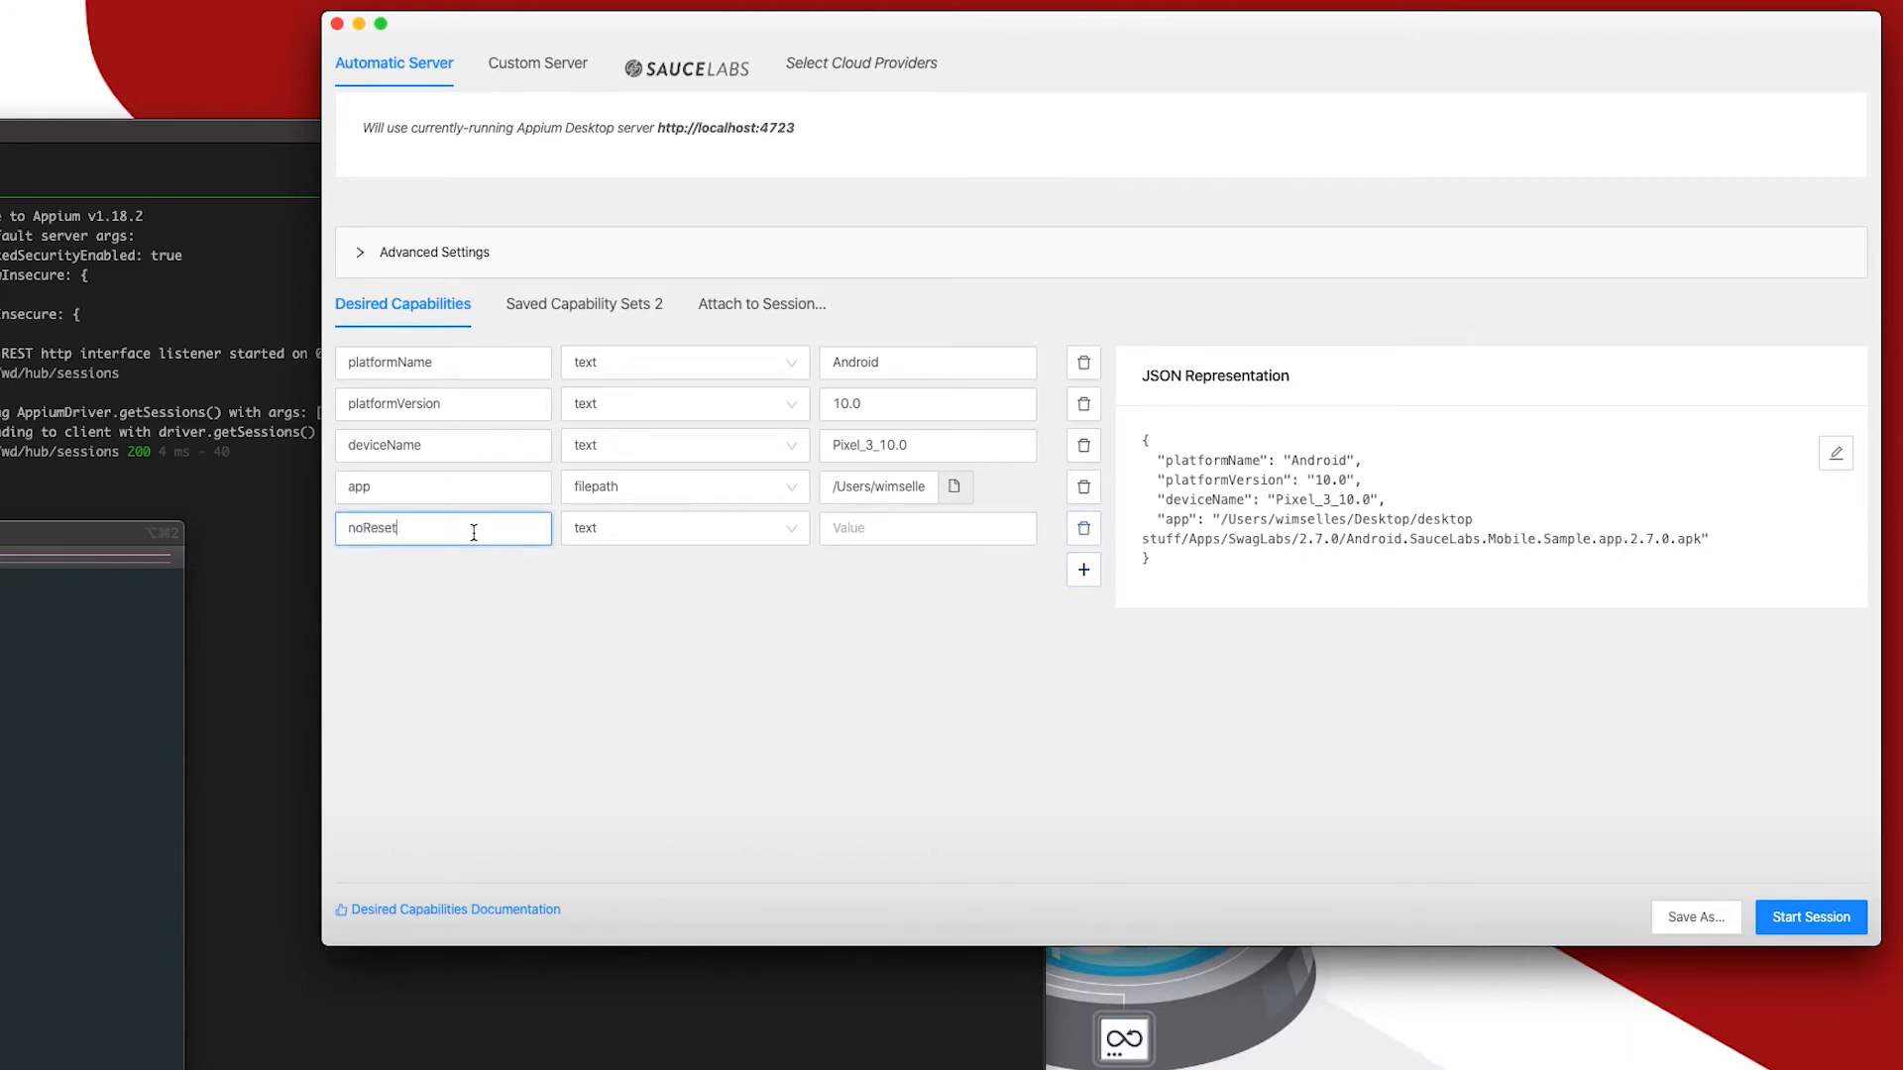
click(660, 528)
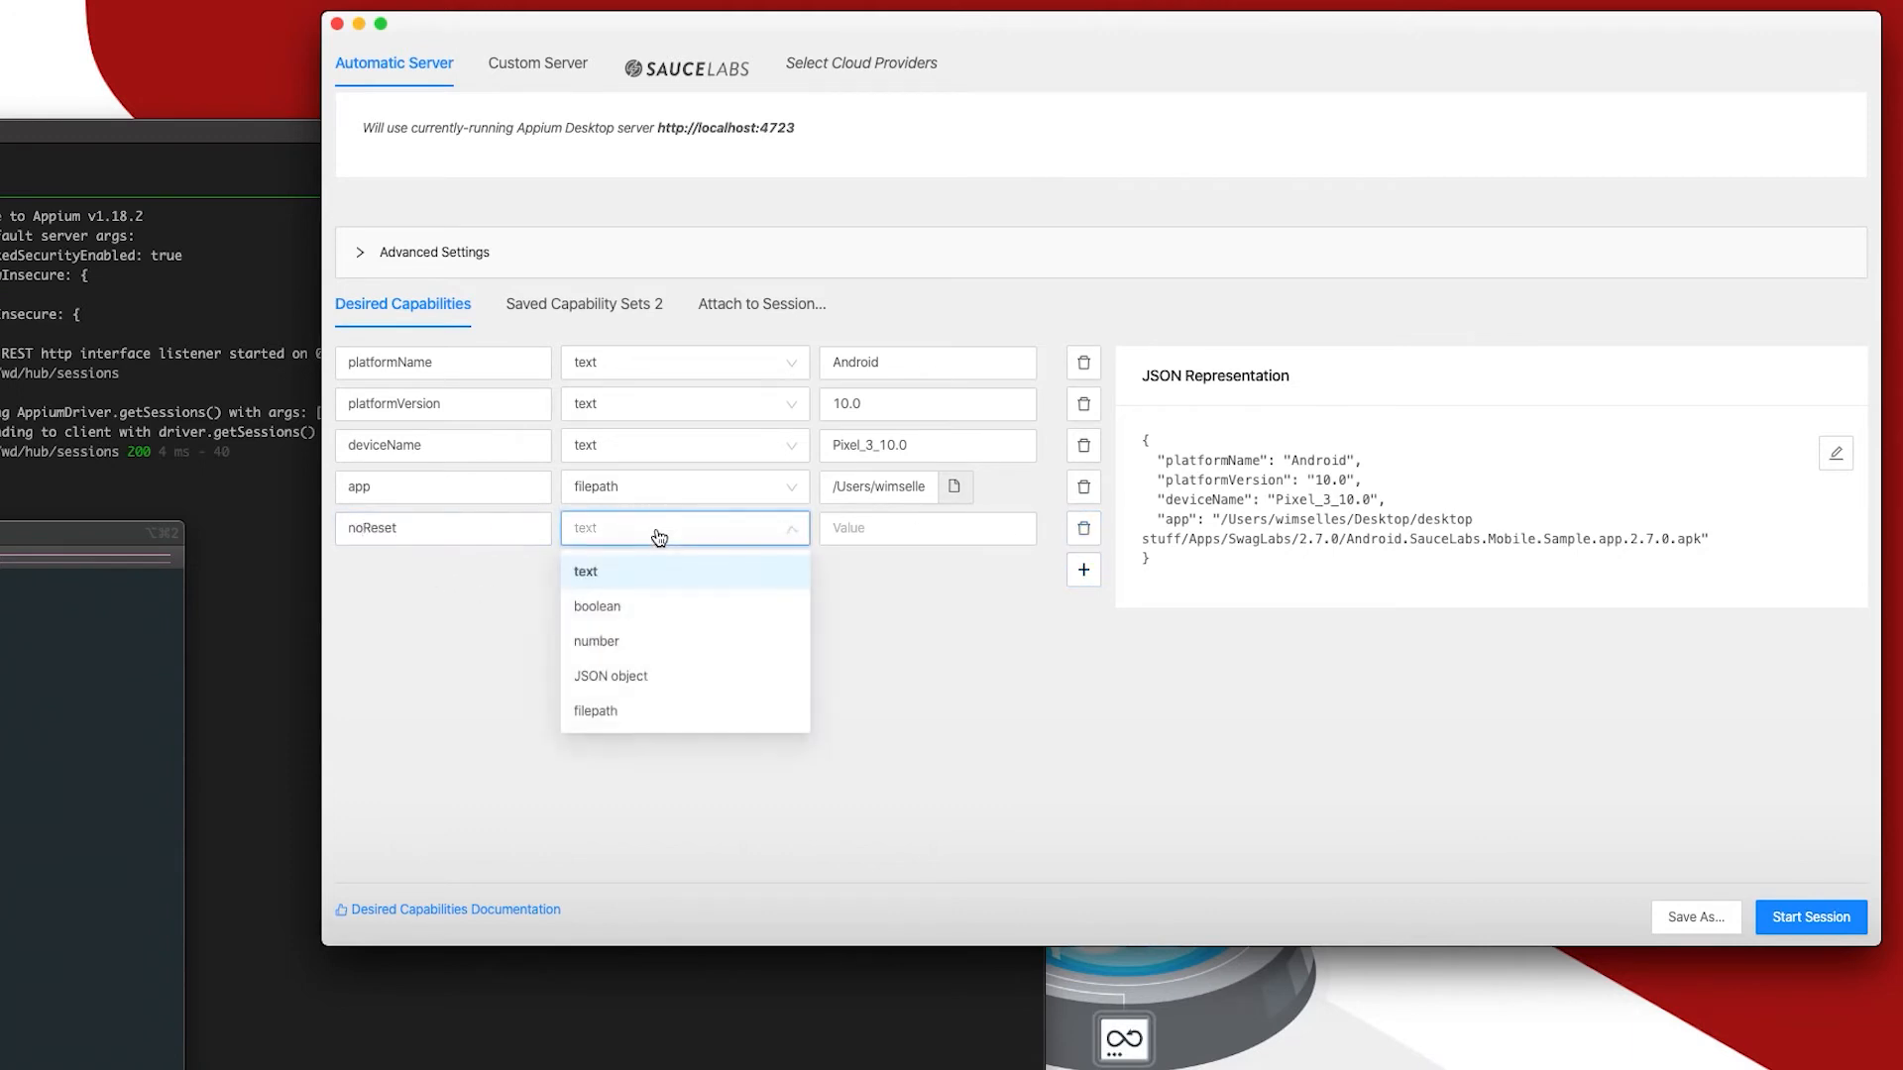
click(610, 607)
click(847, 533)
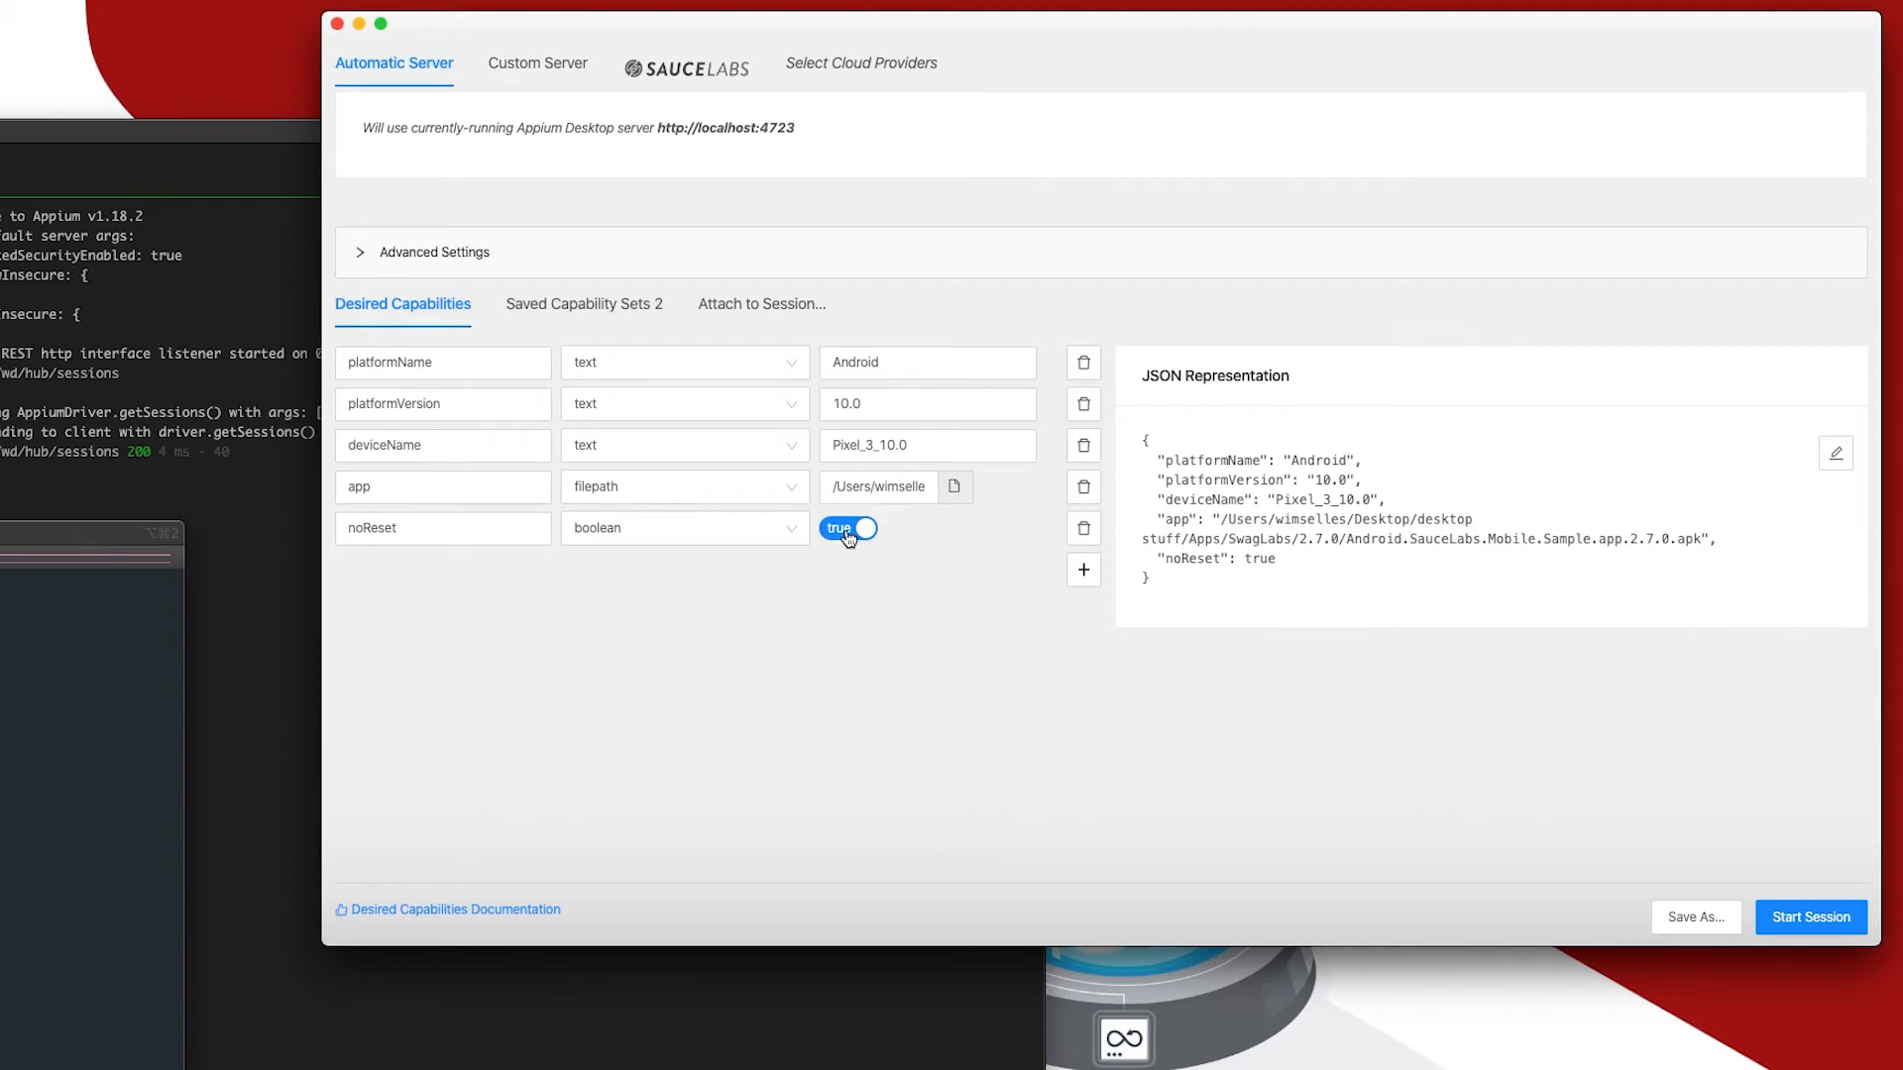
click(848, 530)
key(super+Tab)
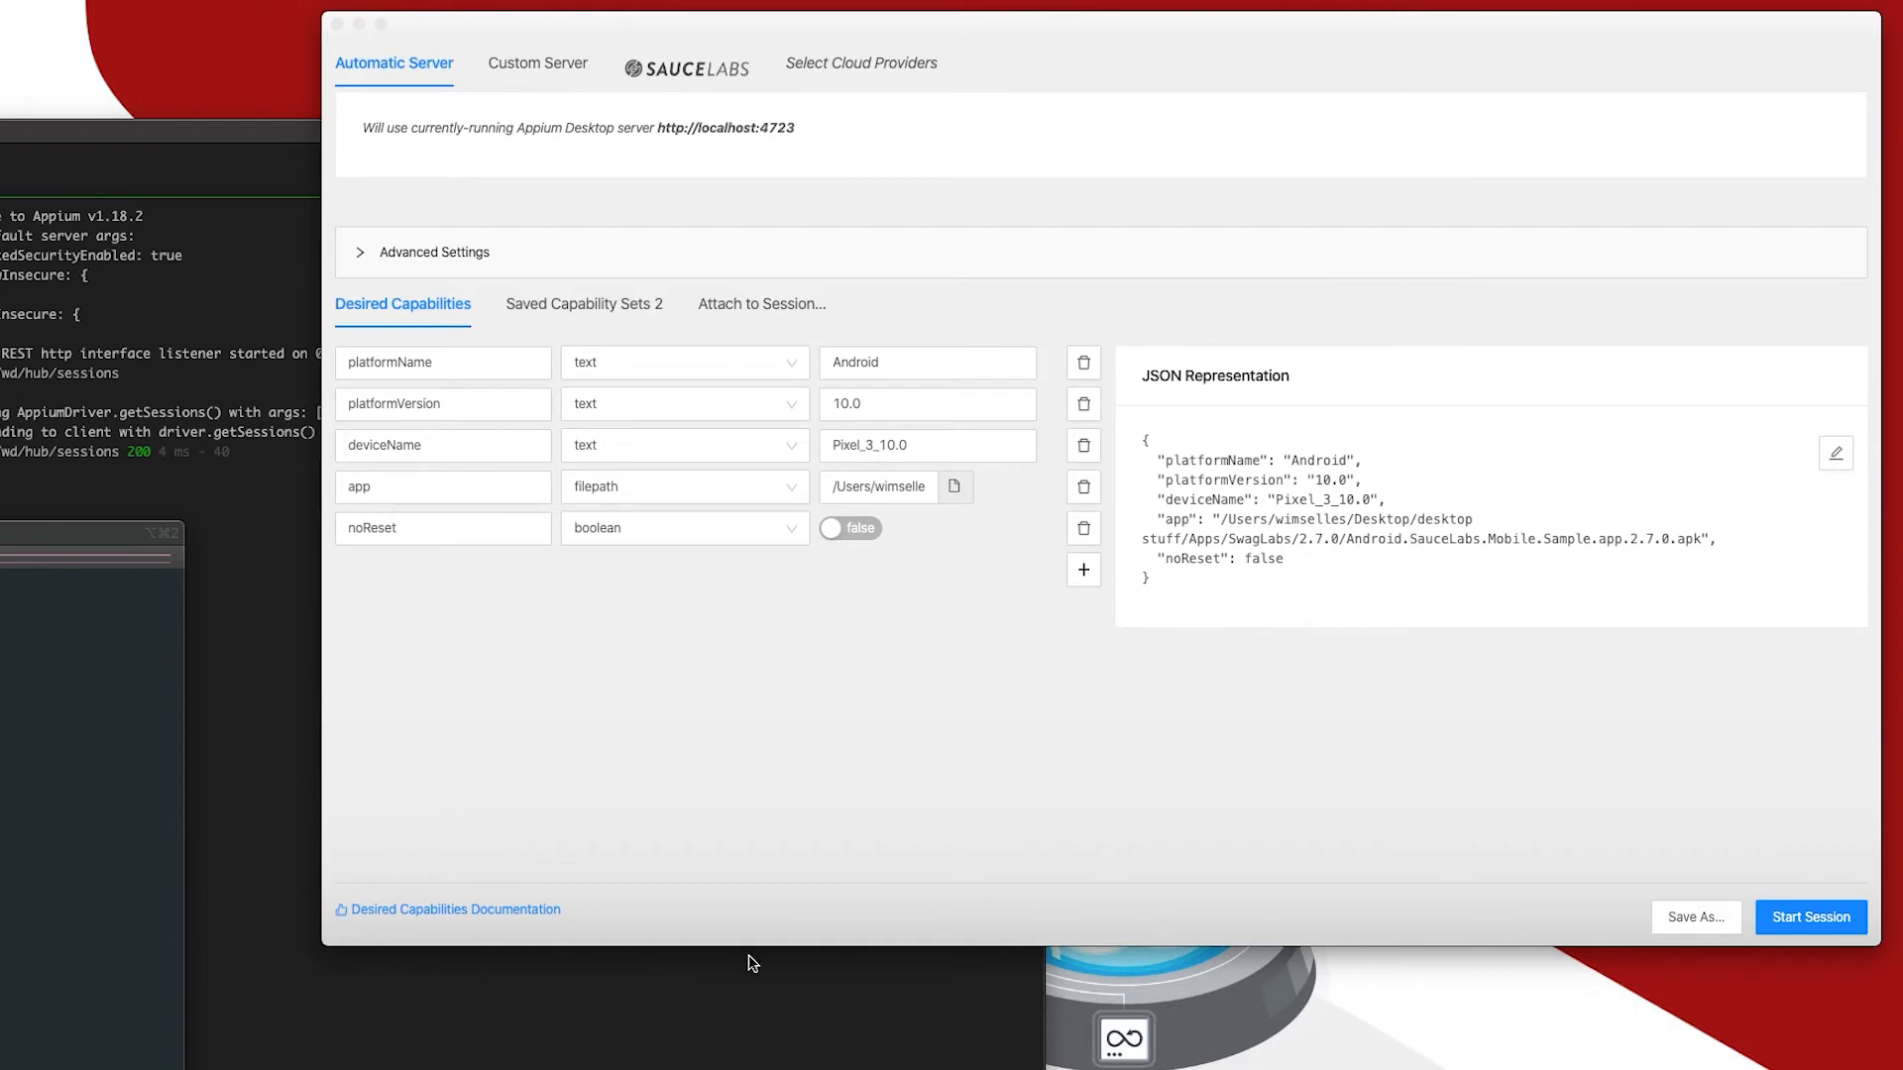
click(788, 728)
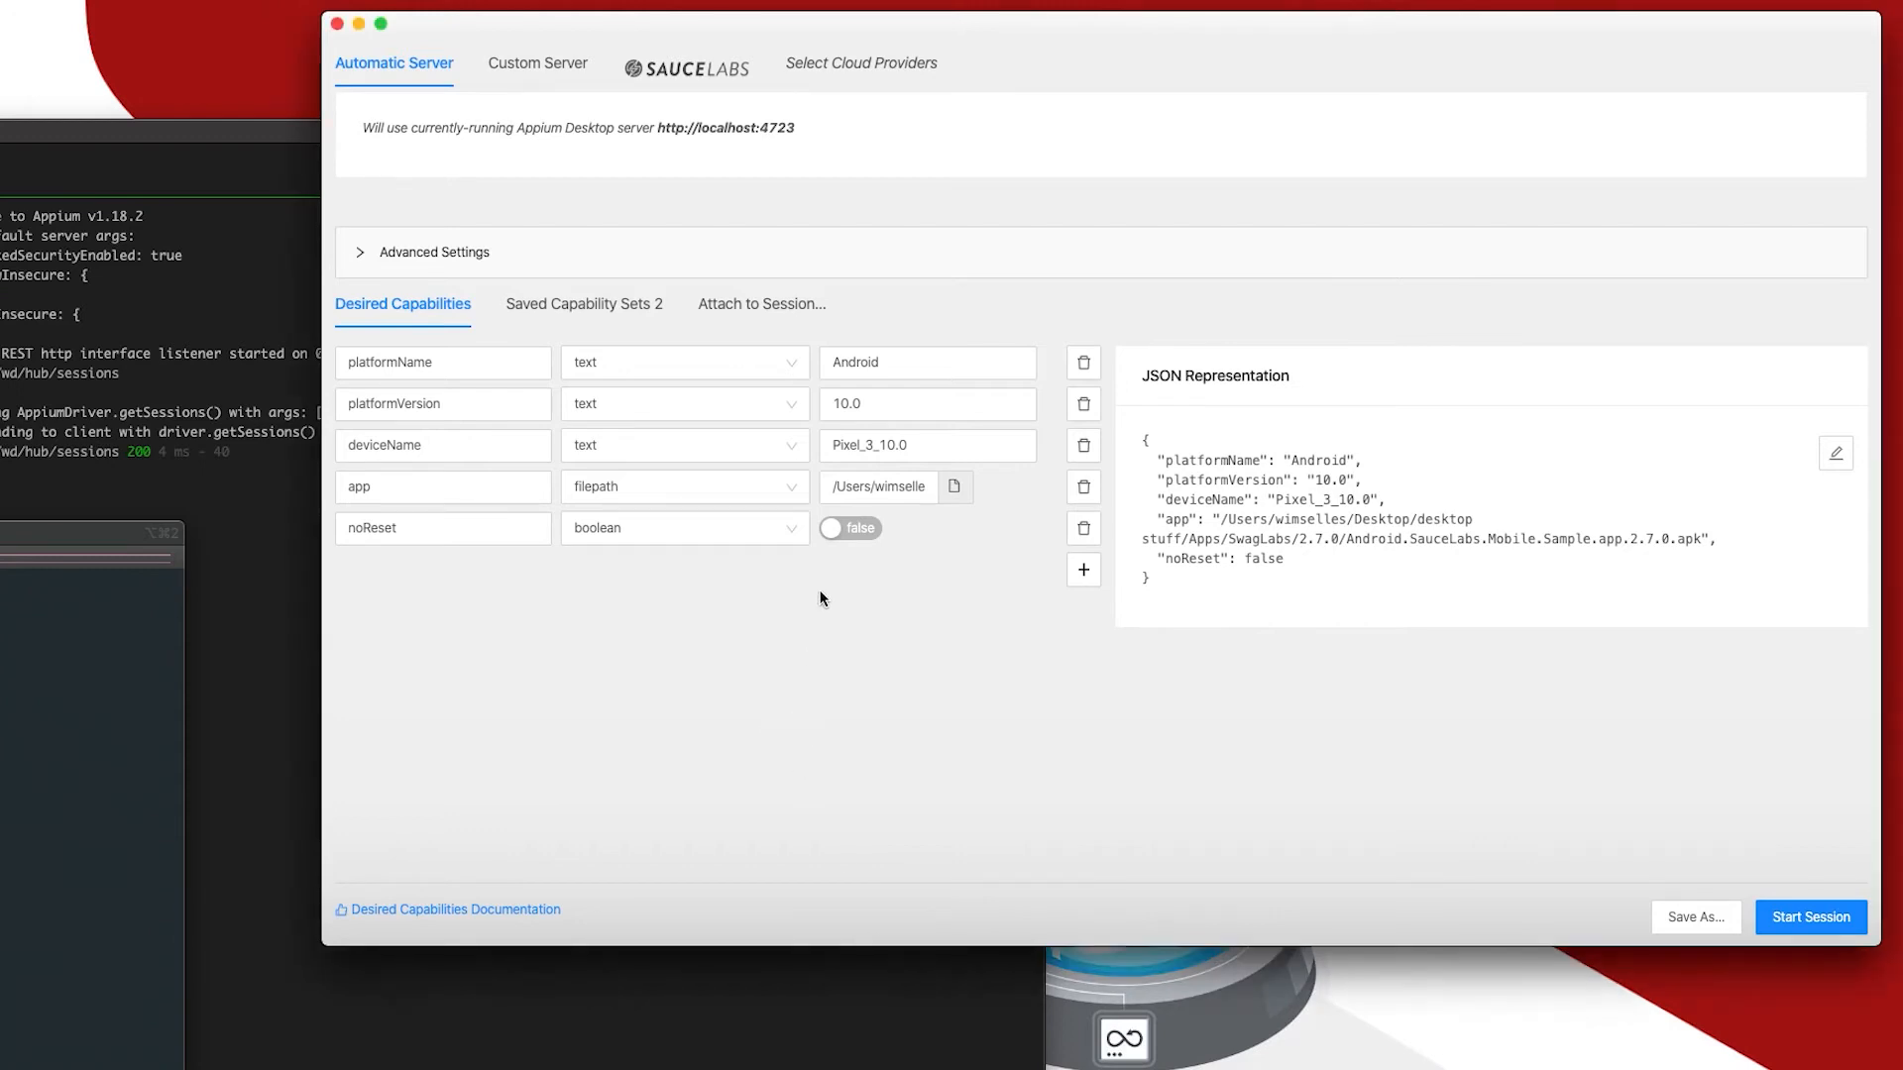
click(847, 532)
Add the text capability appWaitActivity with the value com.swaglabsmobileapp.MainActivity.
click(1085, 571)
click(442, 567)
text(appWait)
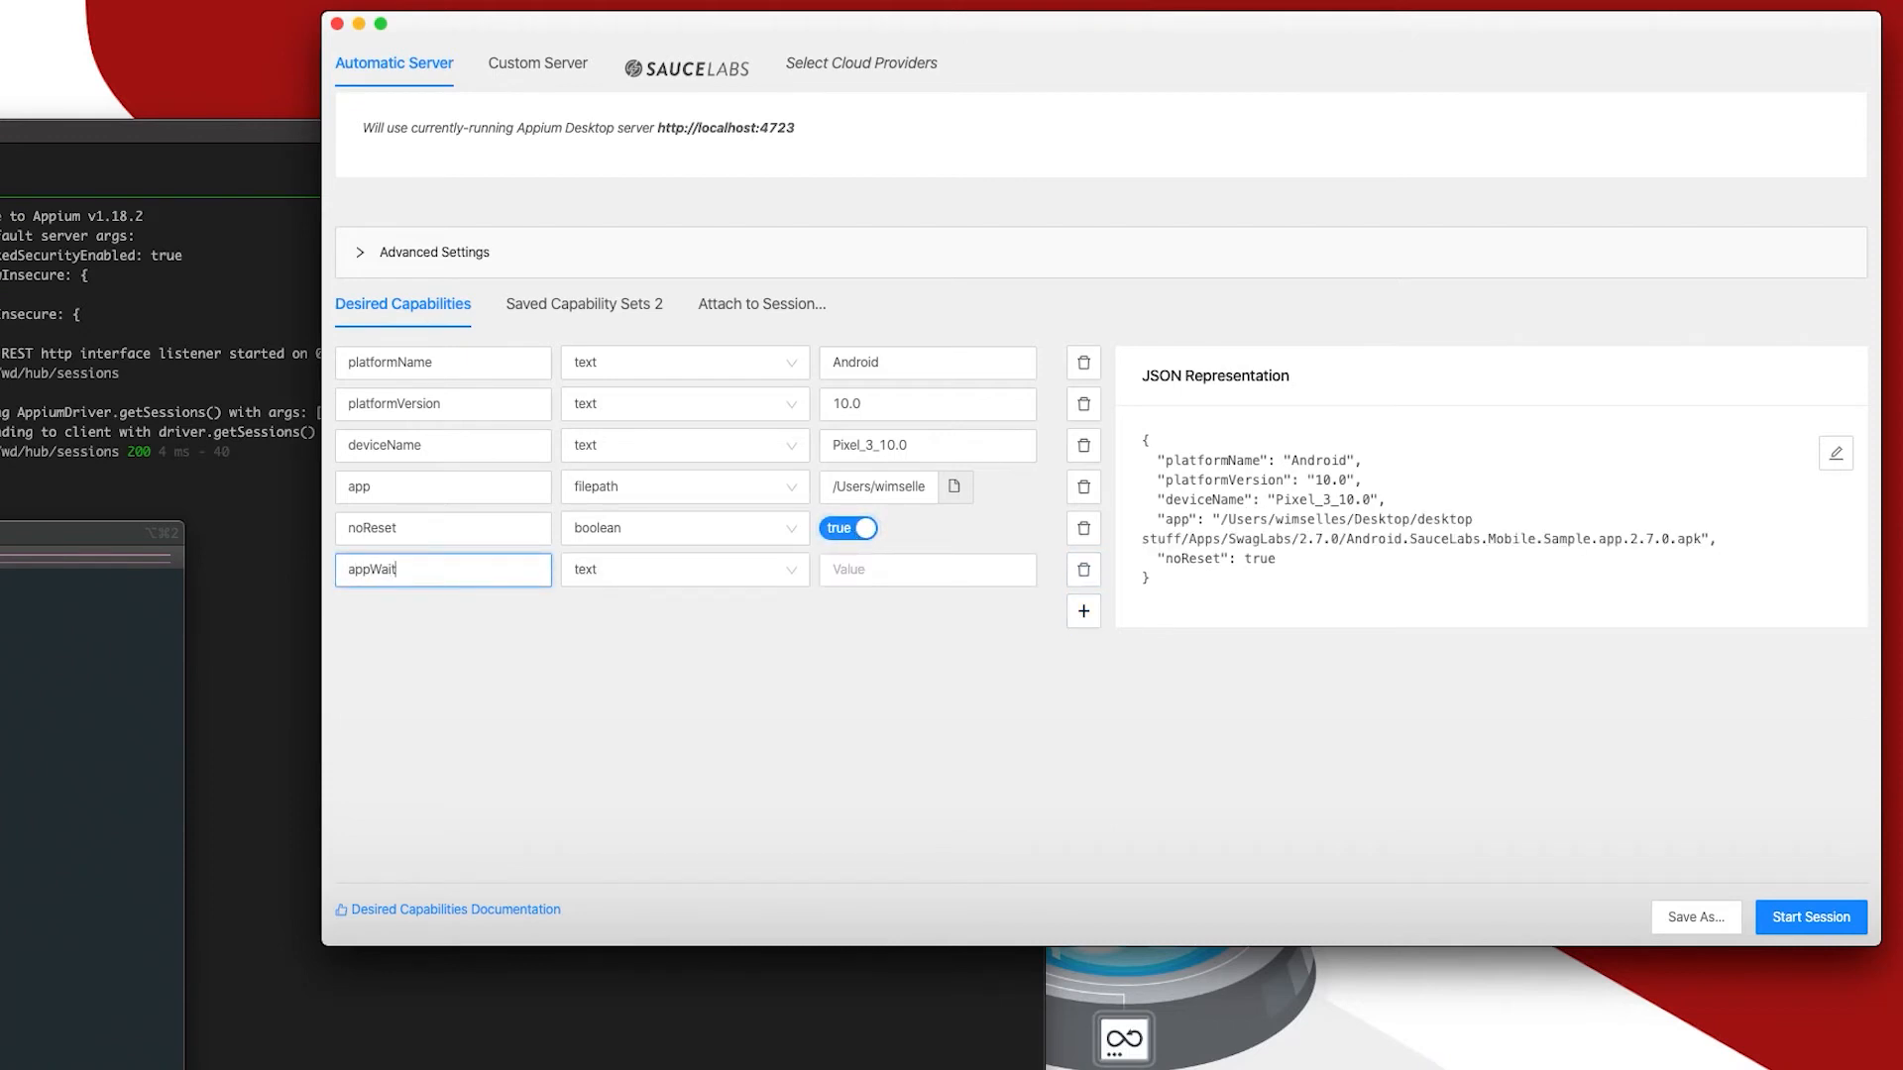
text(Activity)
click(871, 573)
text(com.swaglabsmobileapp.MainActivity)
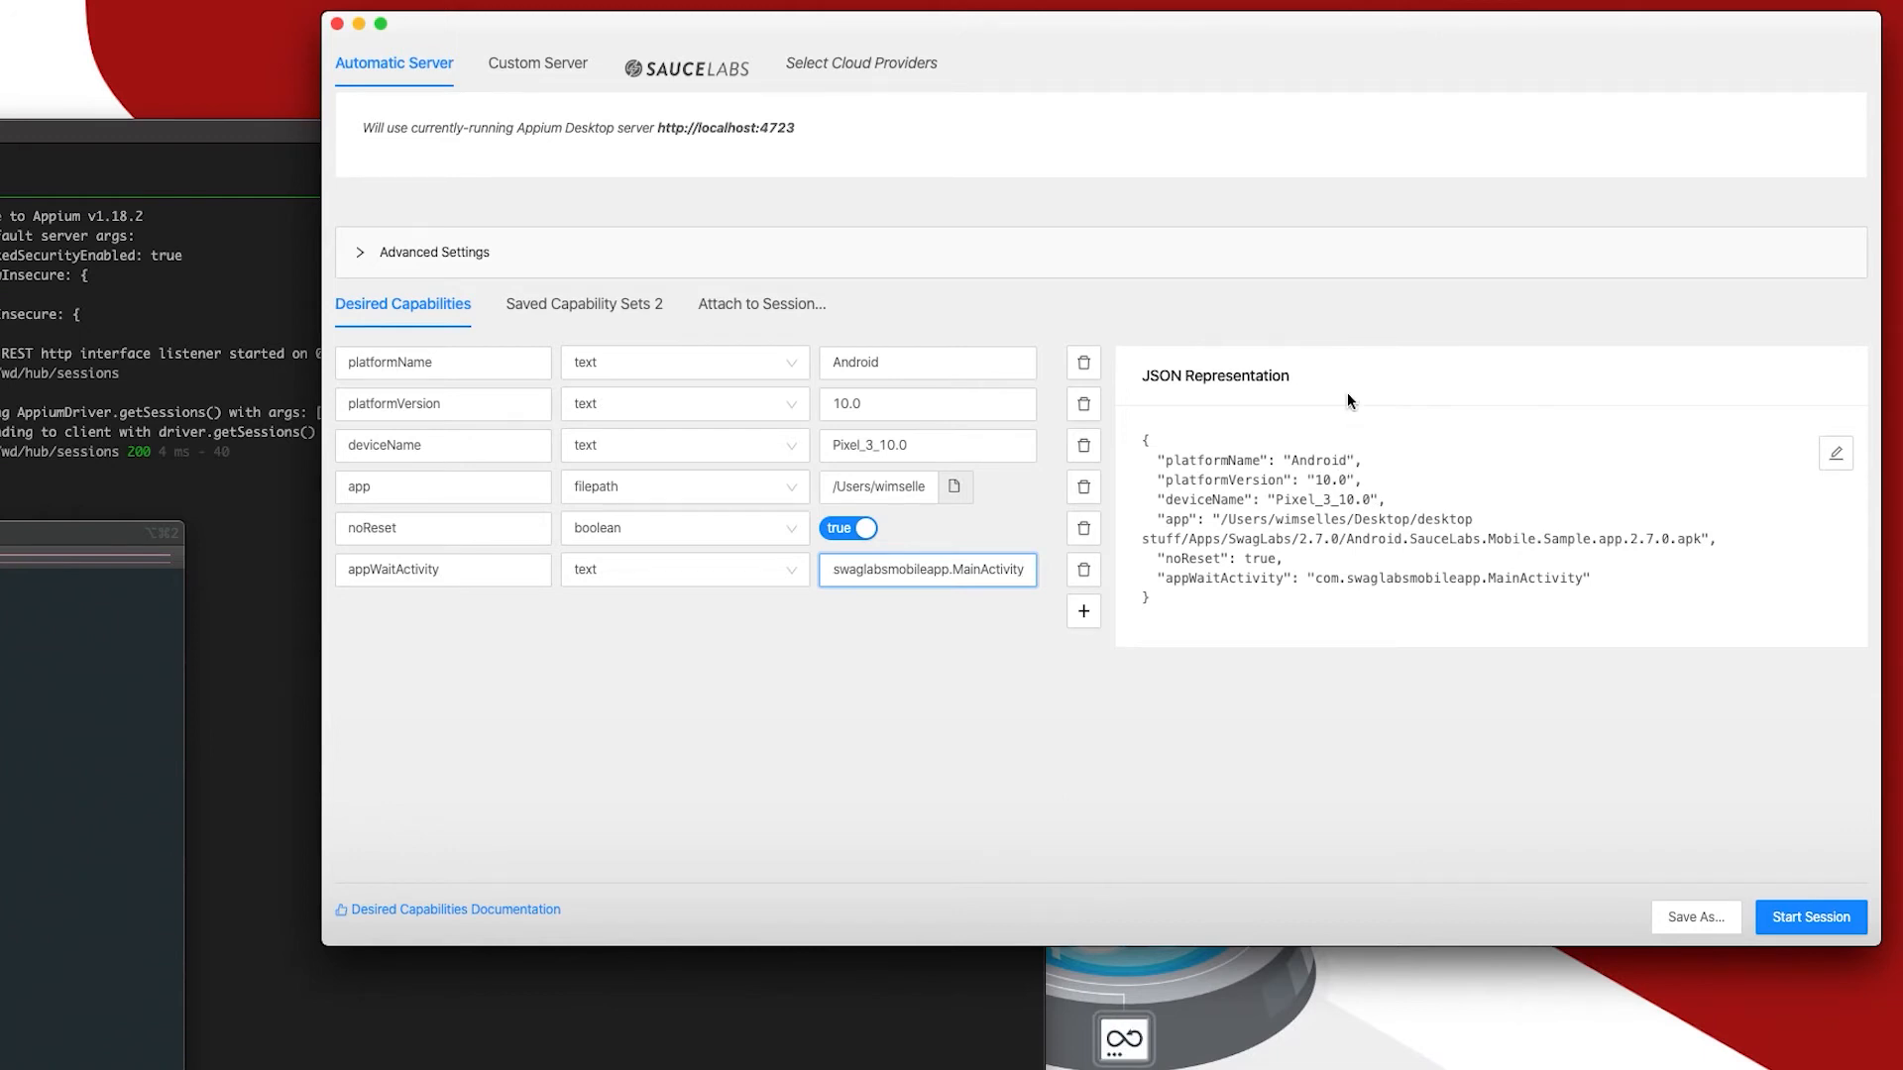
Change noReset to false in the JSON representation, save that edit and switch noReset back to true in the capability list.
click(1256, 442)
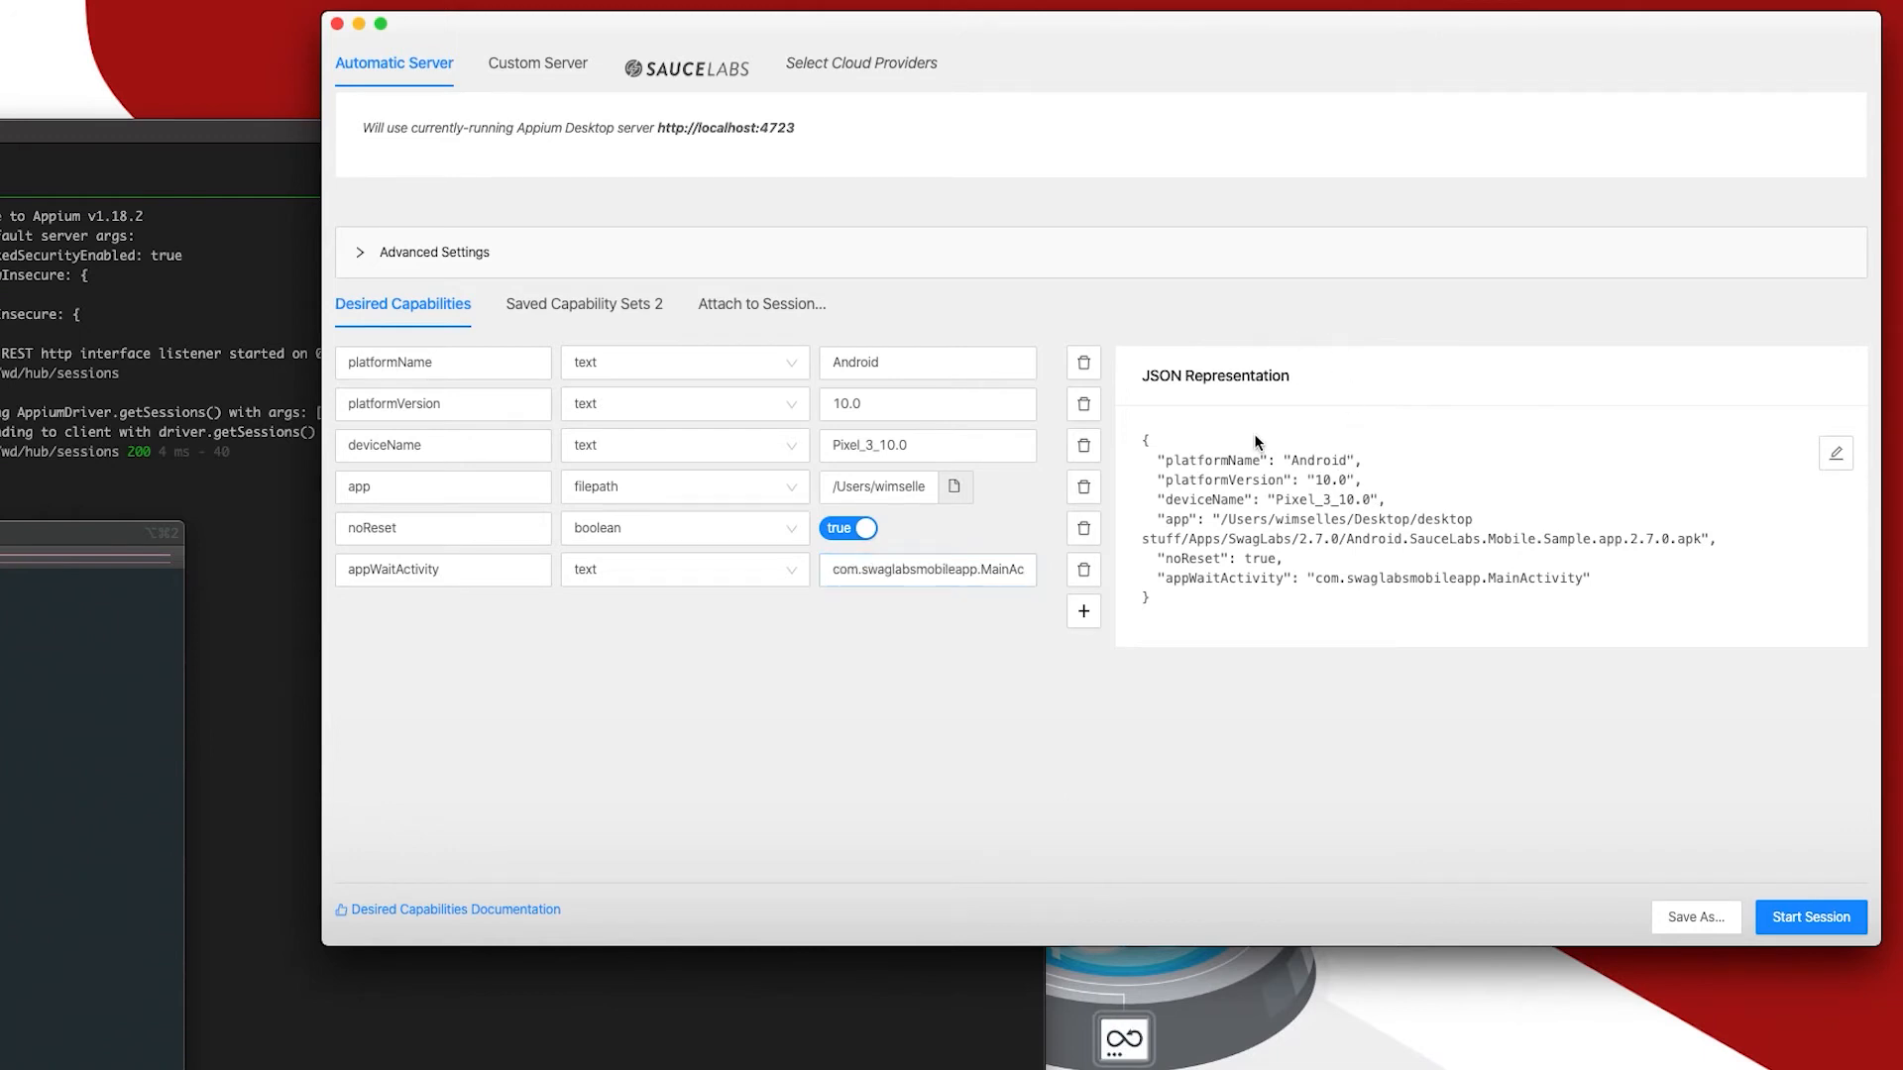
click(1846, 460)
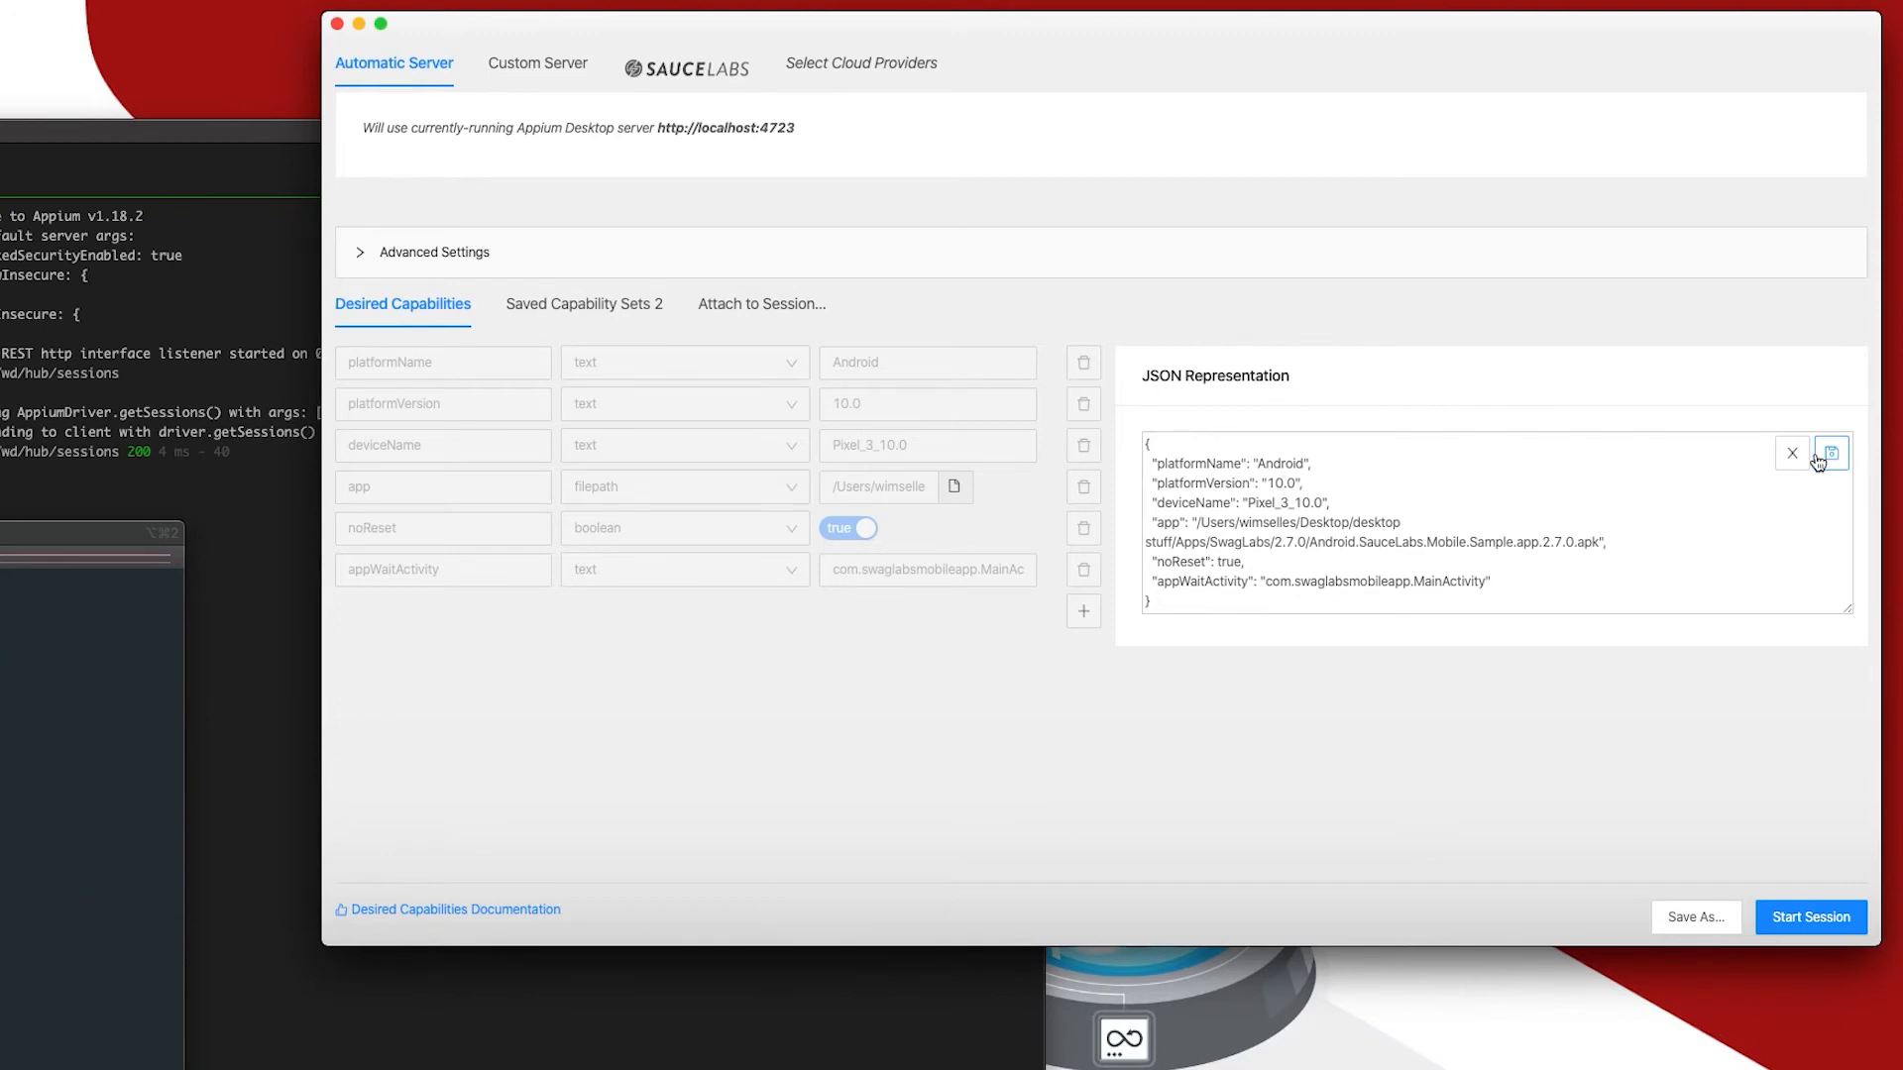
double_click(1227, 561)
text(false)
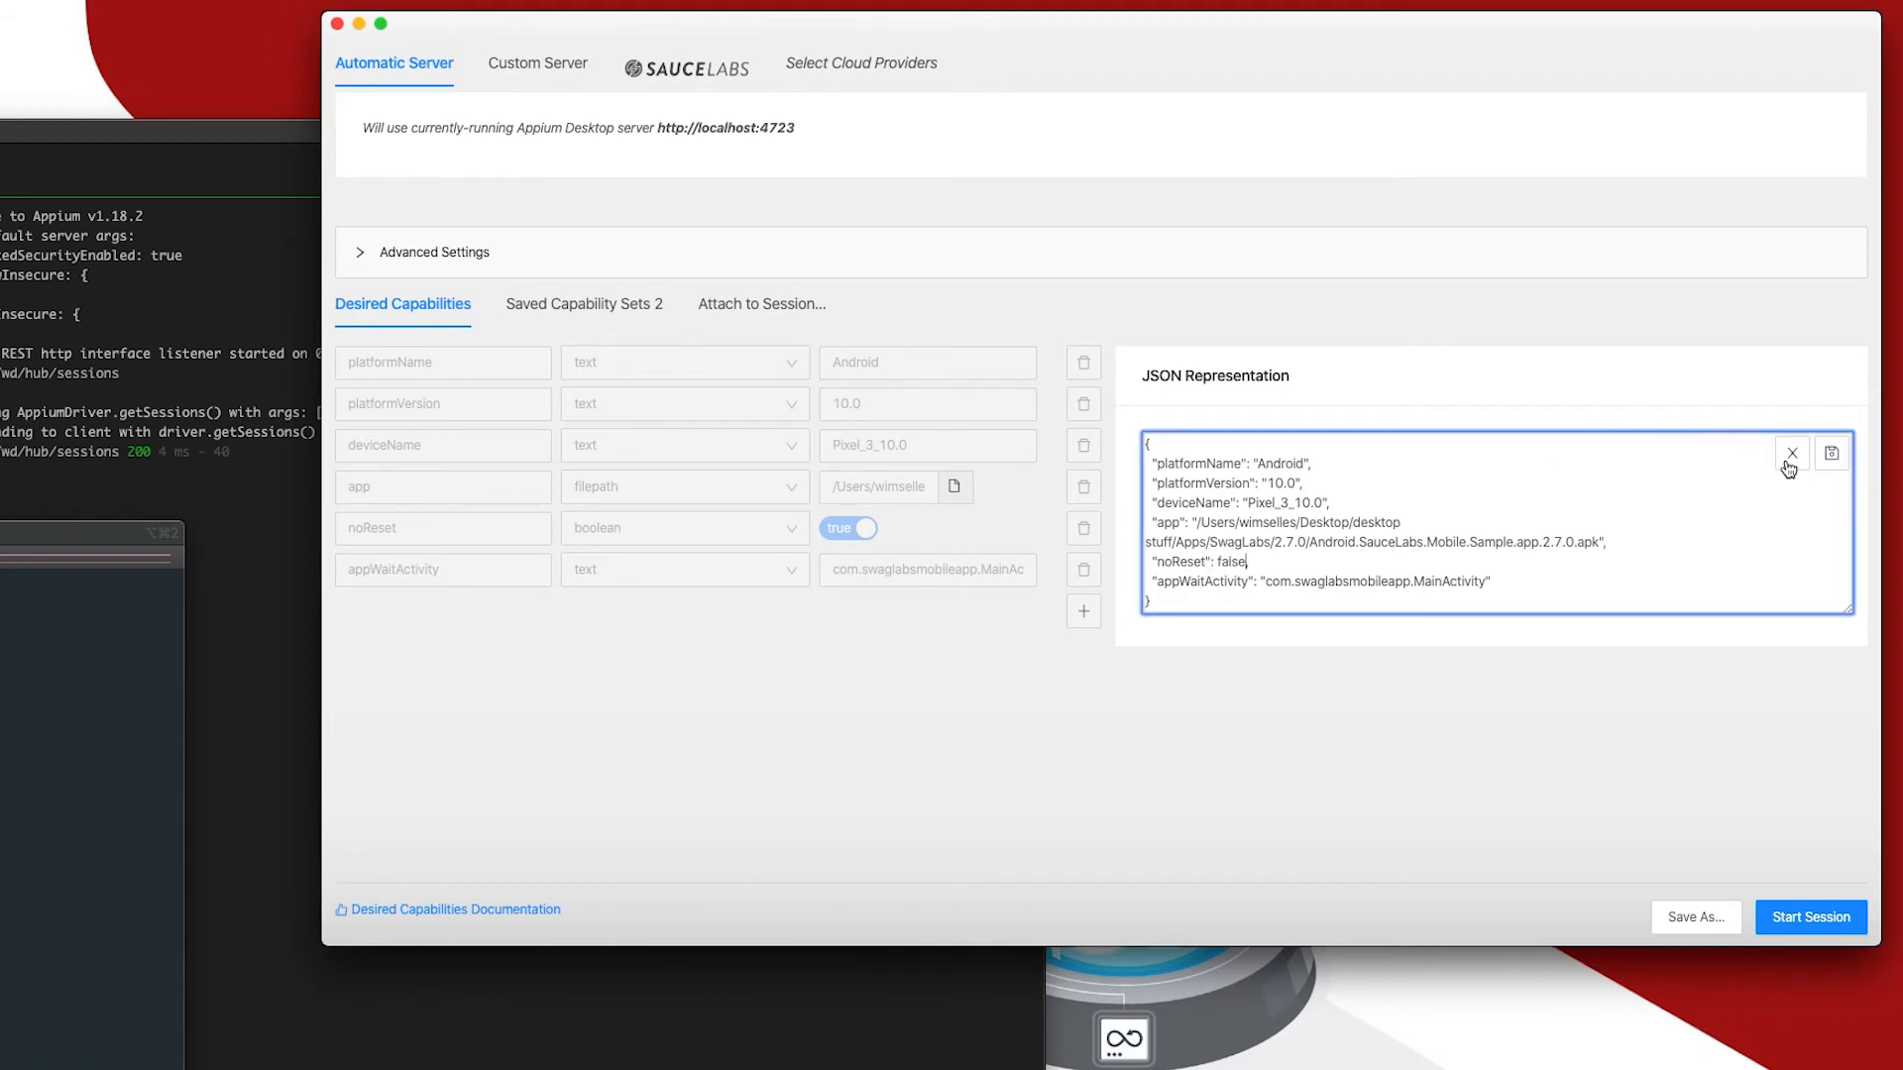
click(1832, 460)
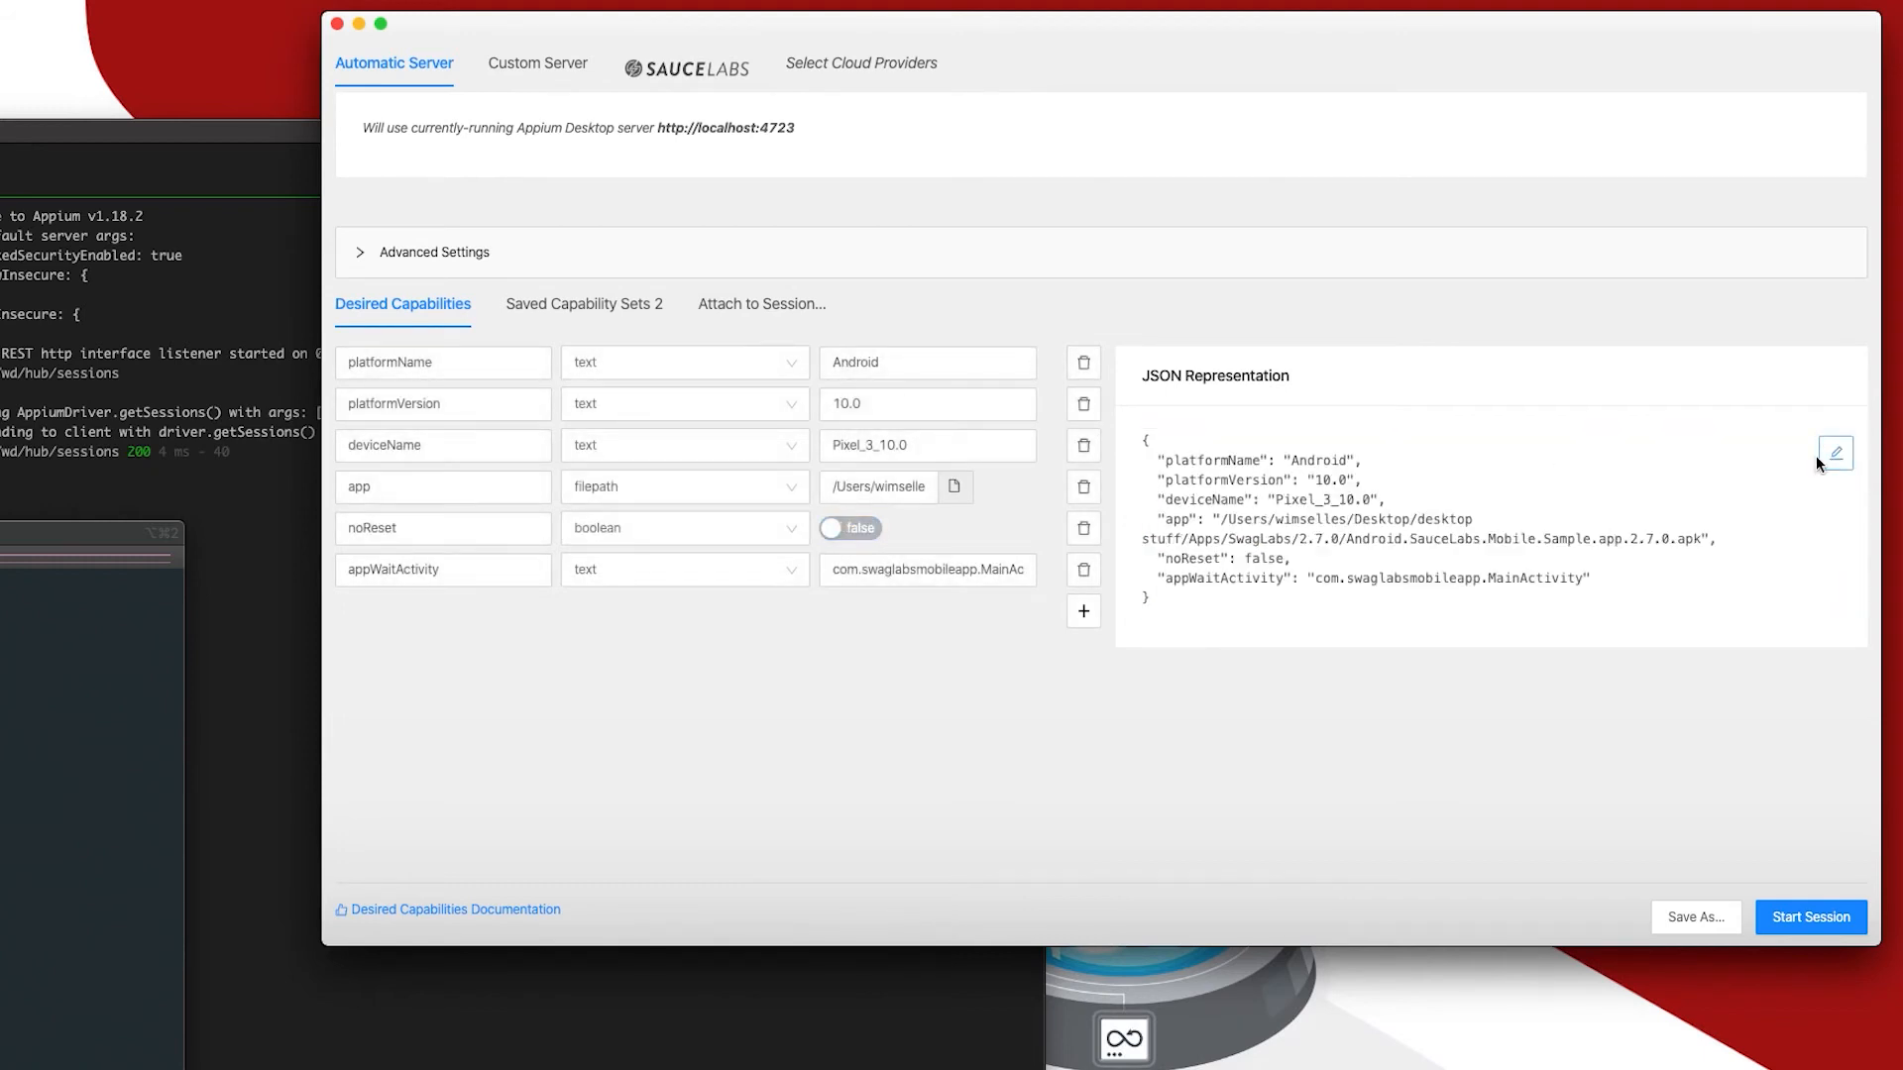
click(844, 531)
Save the current capabilities as a new set named "Pixel 10 Sauce Labs Swag App".
click(1698, 921)
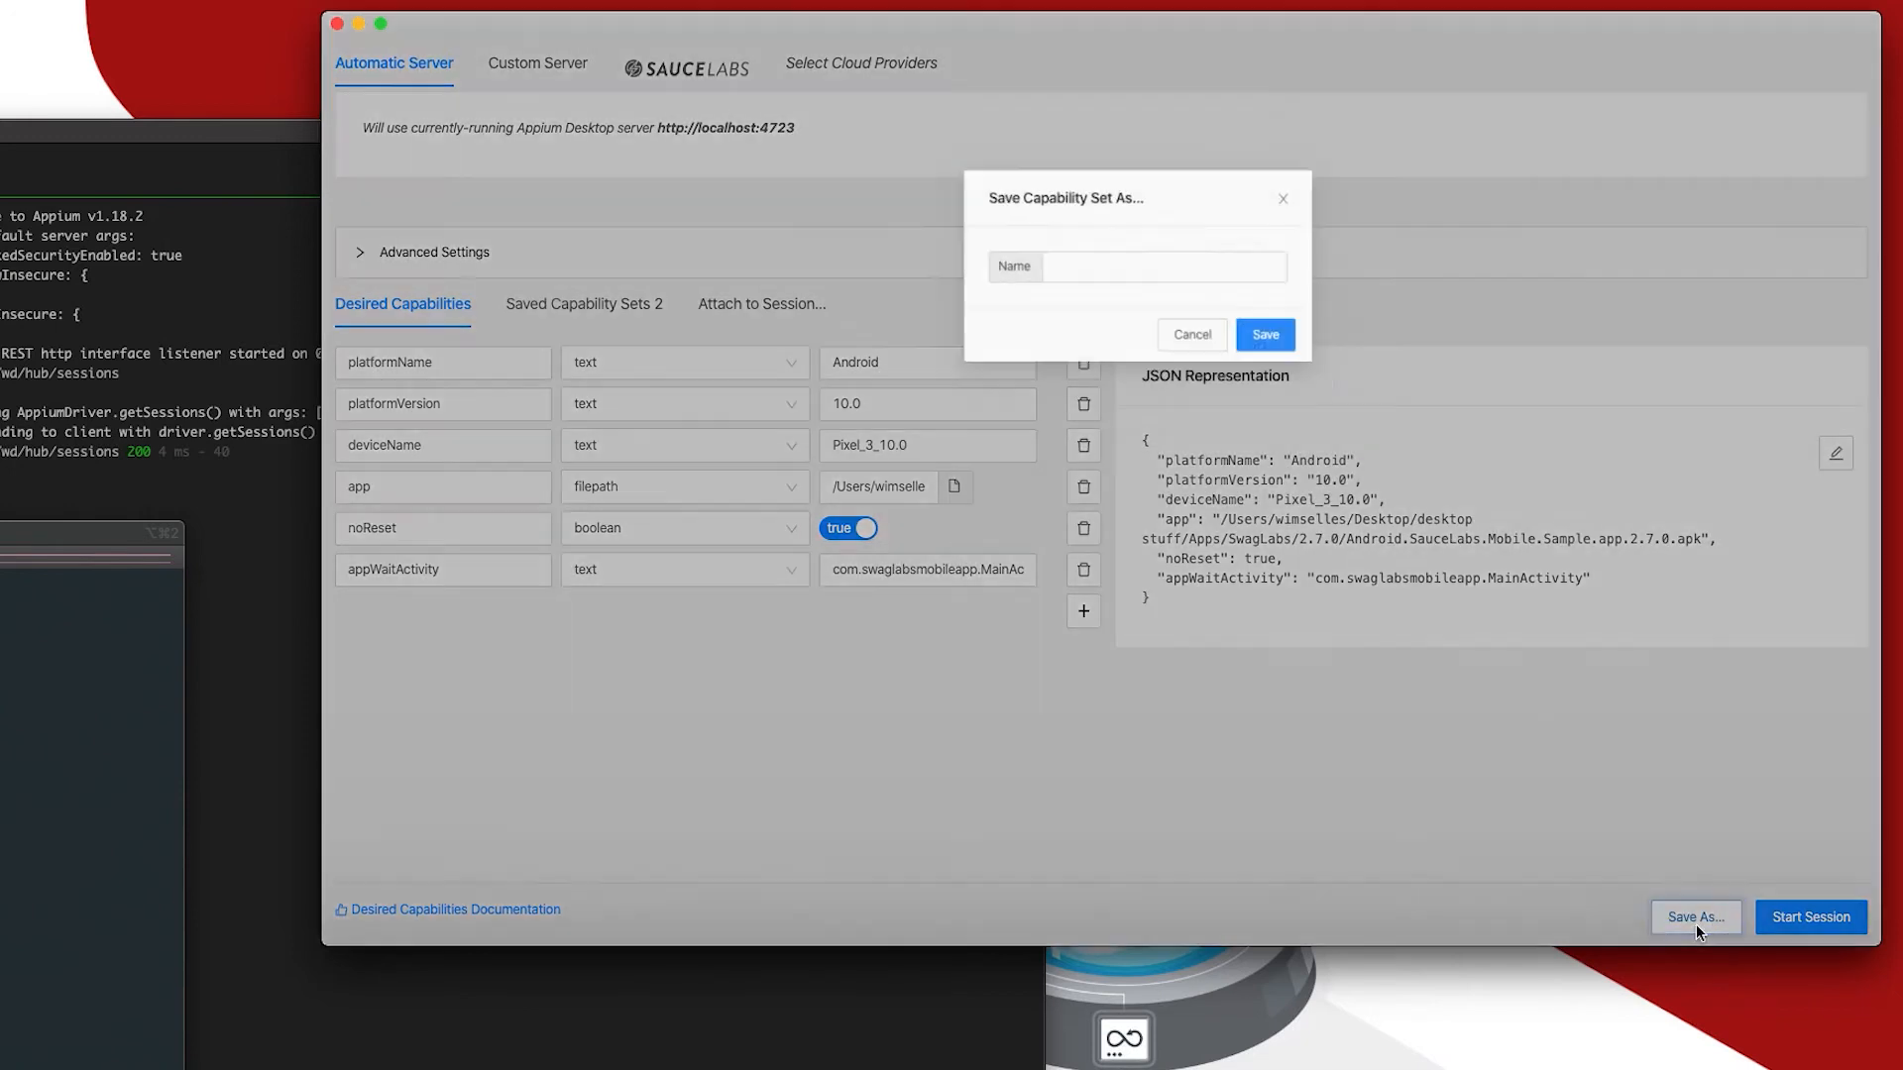
click(1074, 228)
text(Pixel)
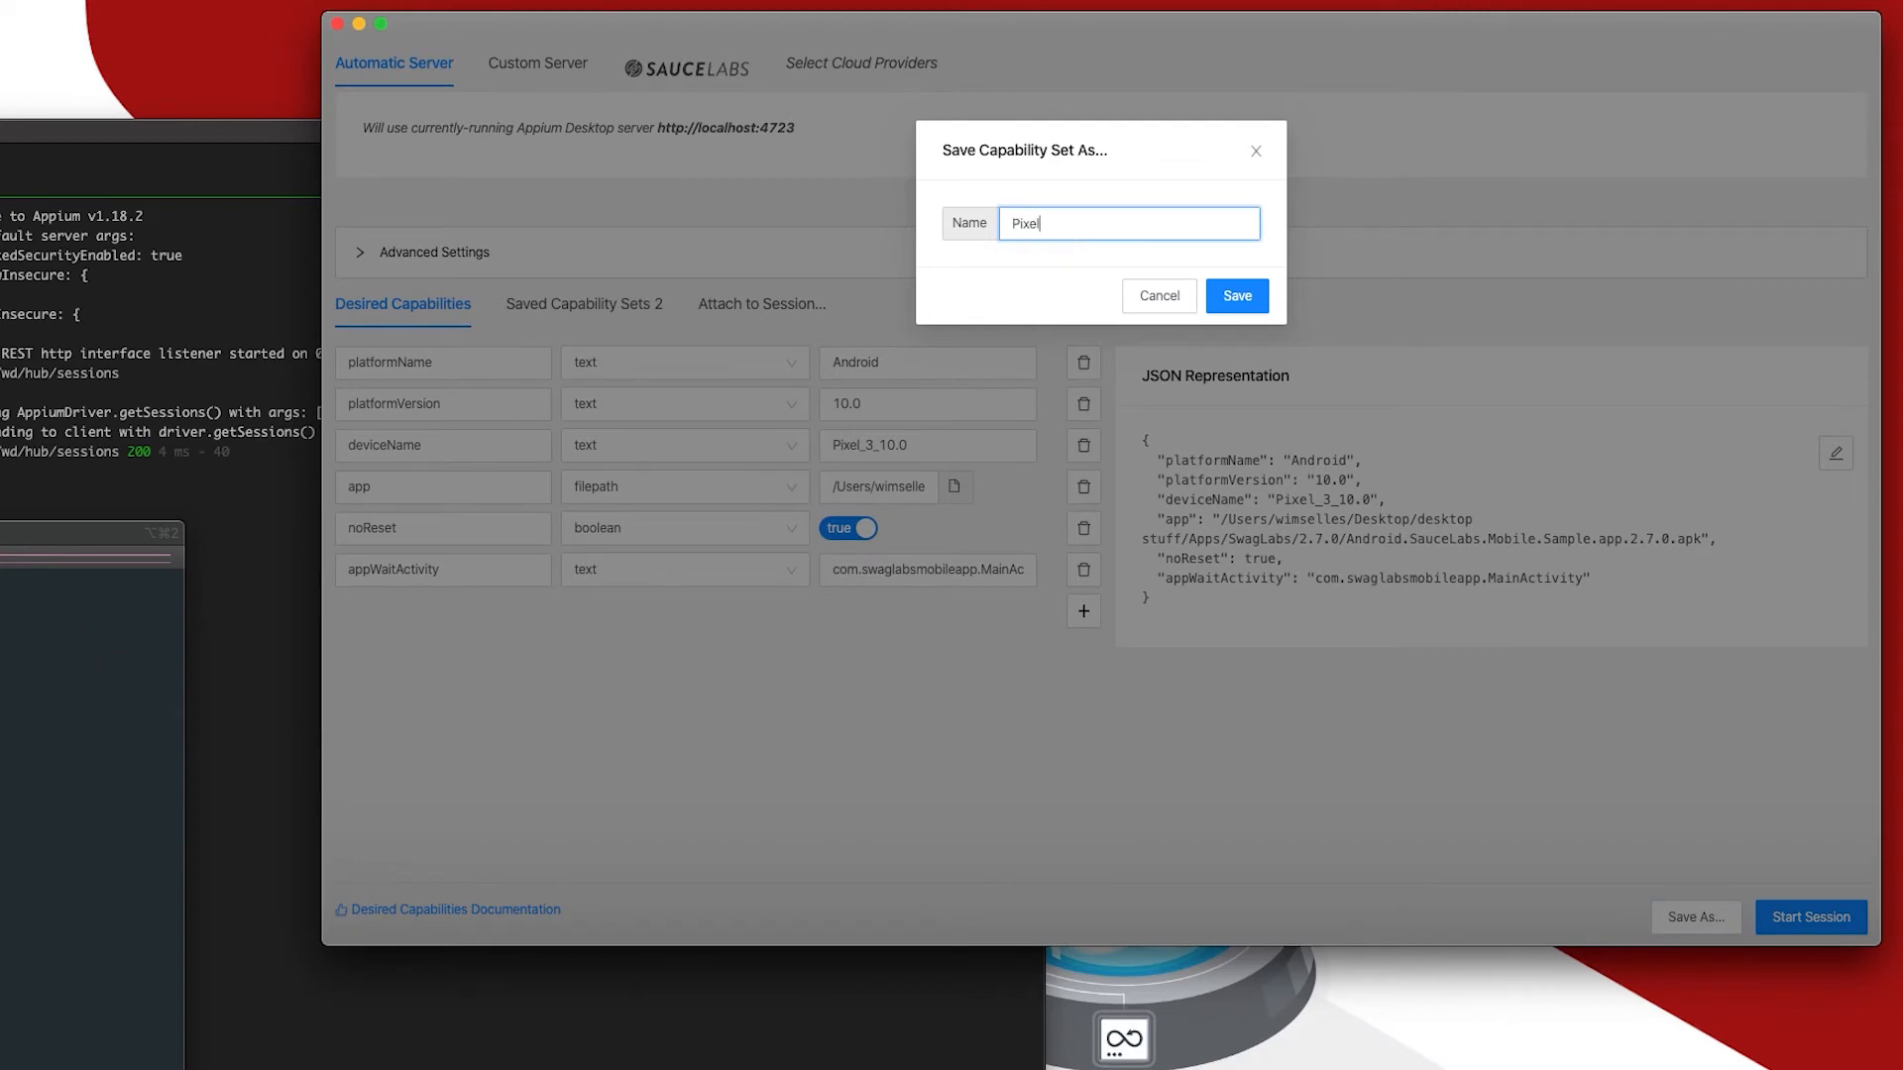
text( 10 Sauce Labs Swag App)
click(1236, 296)
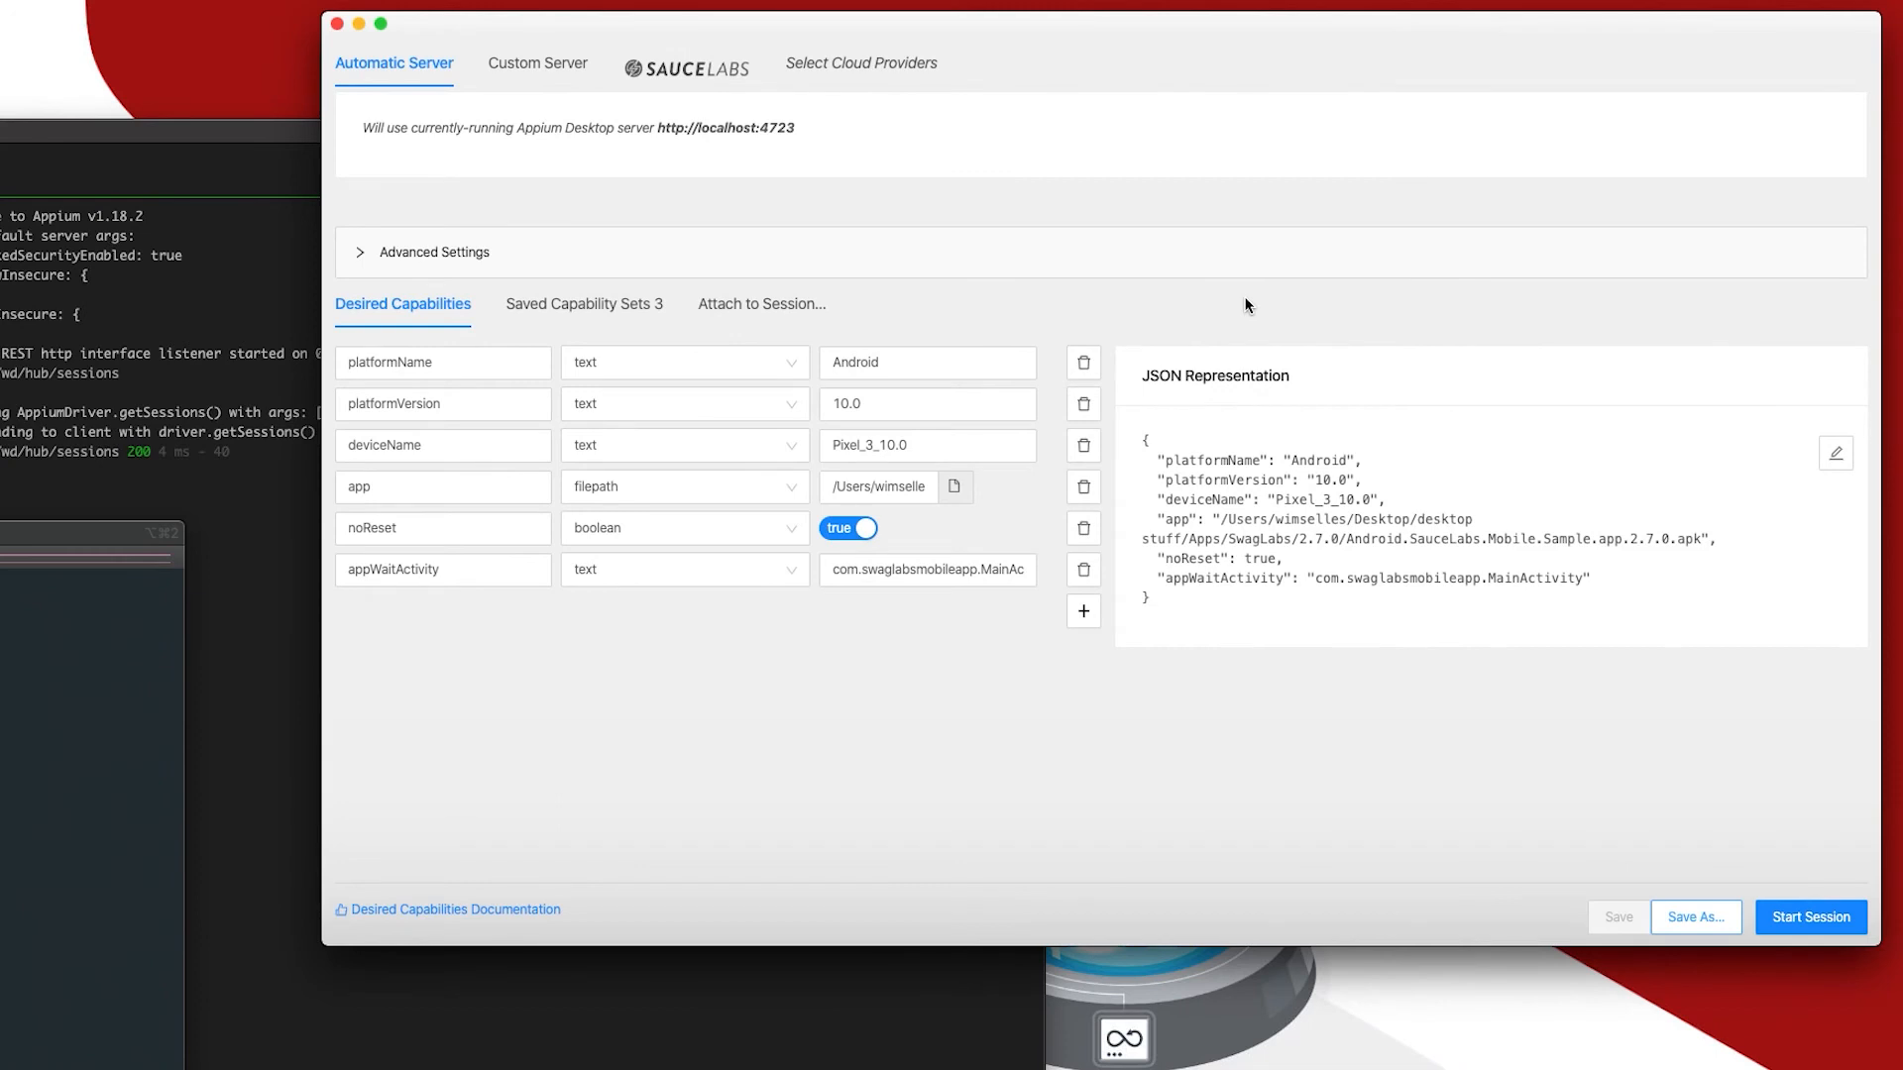
Load the saved set "Pixel 10 Sauce Labs Swag App" and start an inspector session with it.
click(535, 310)
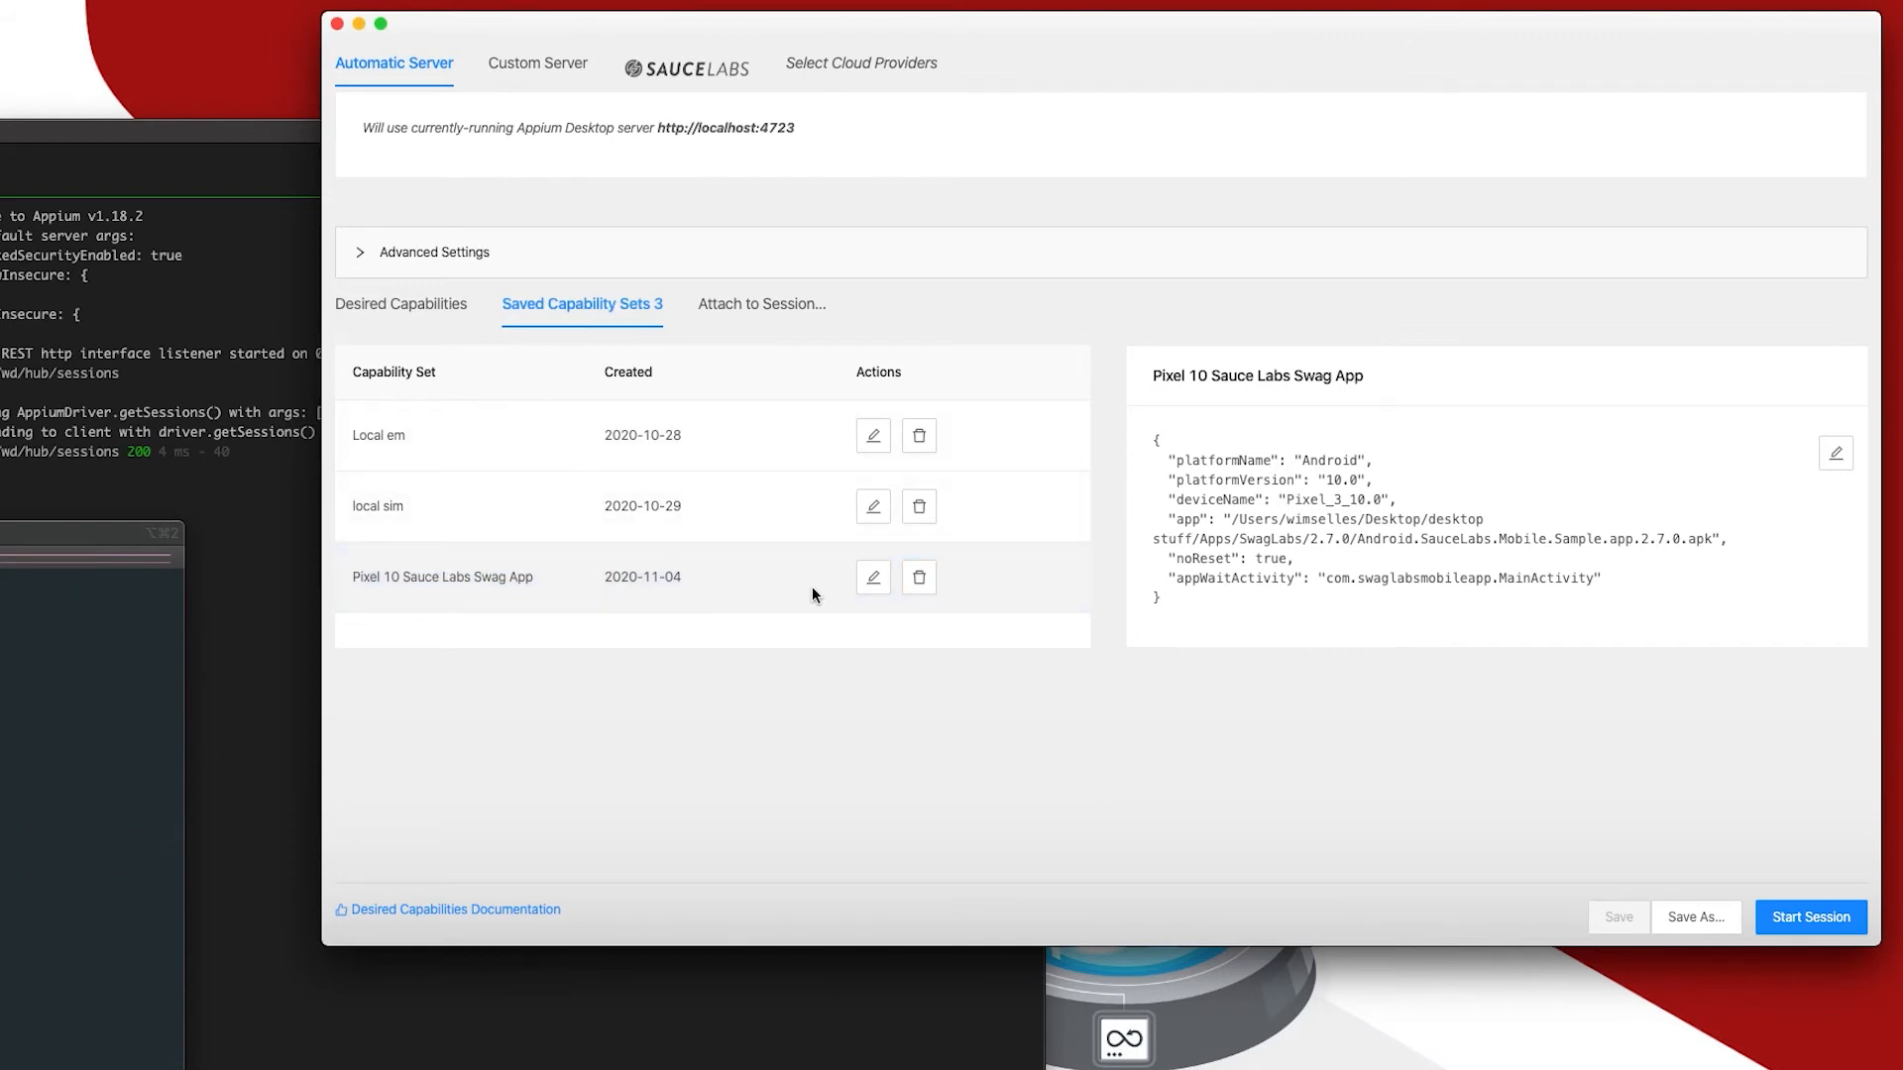
click(873, 580)
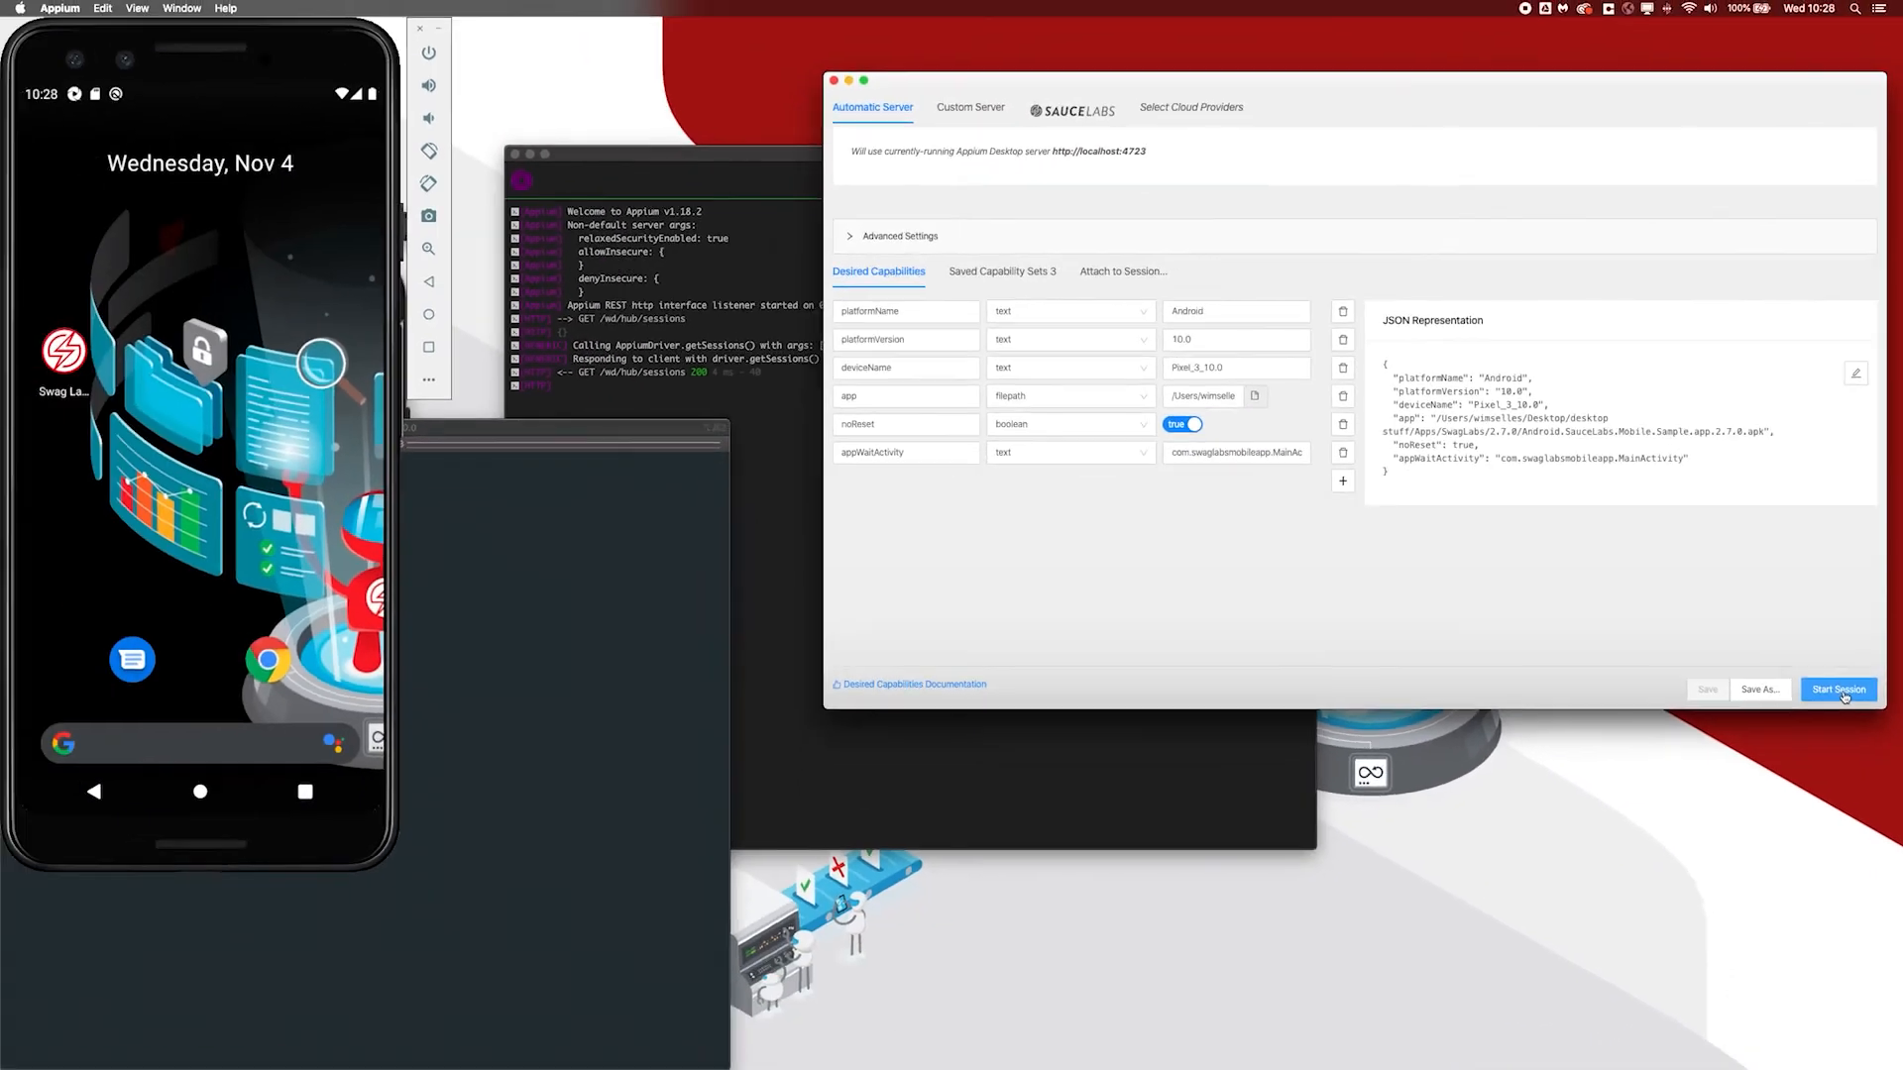
click(1841, 690)
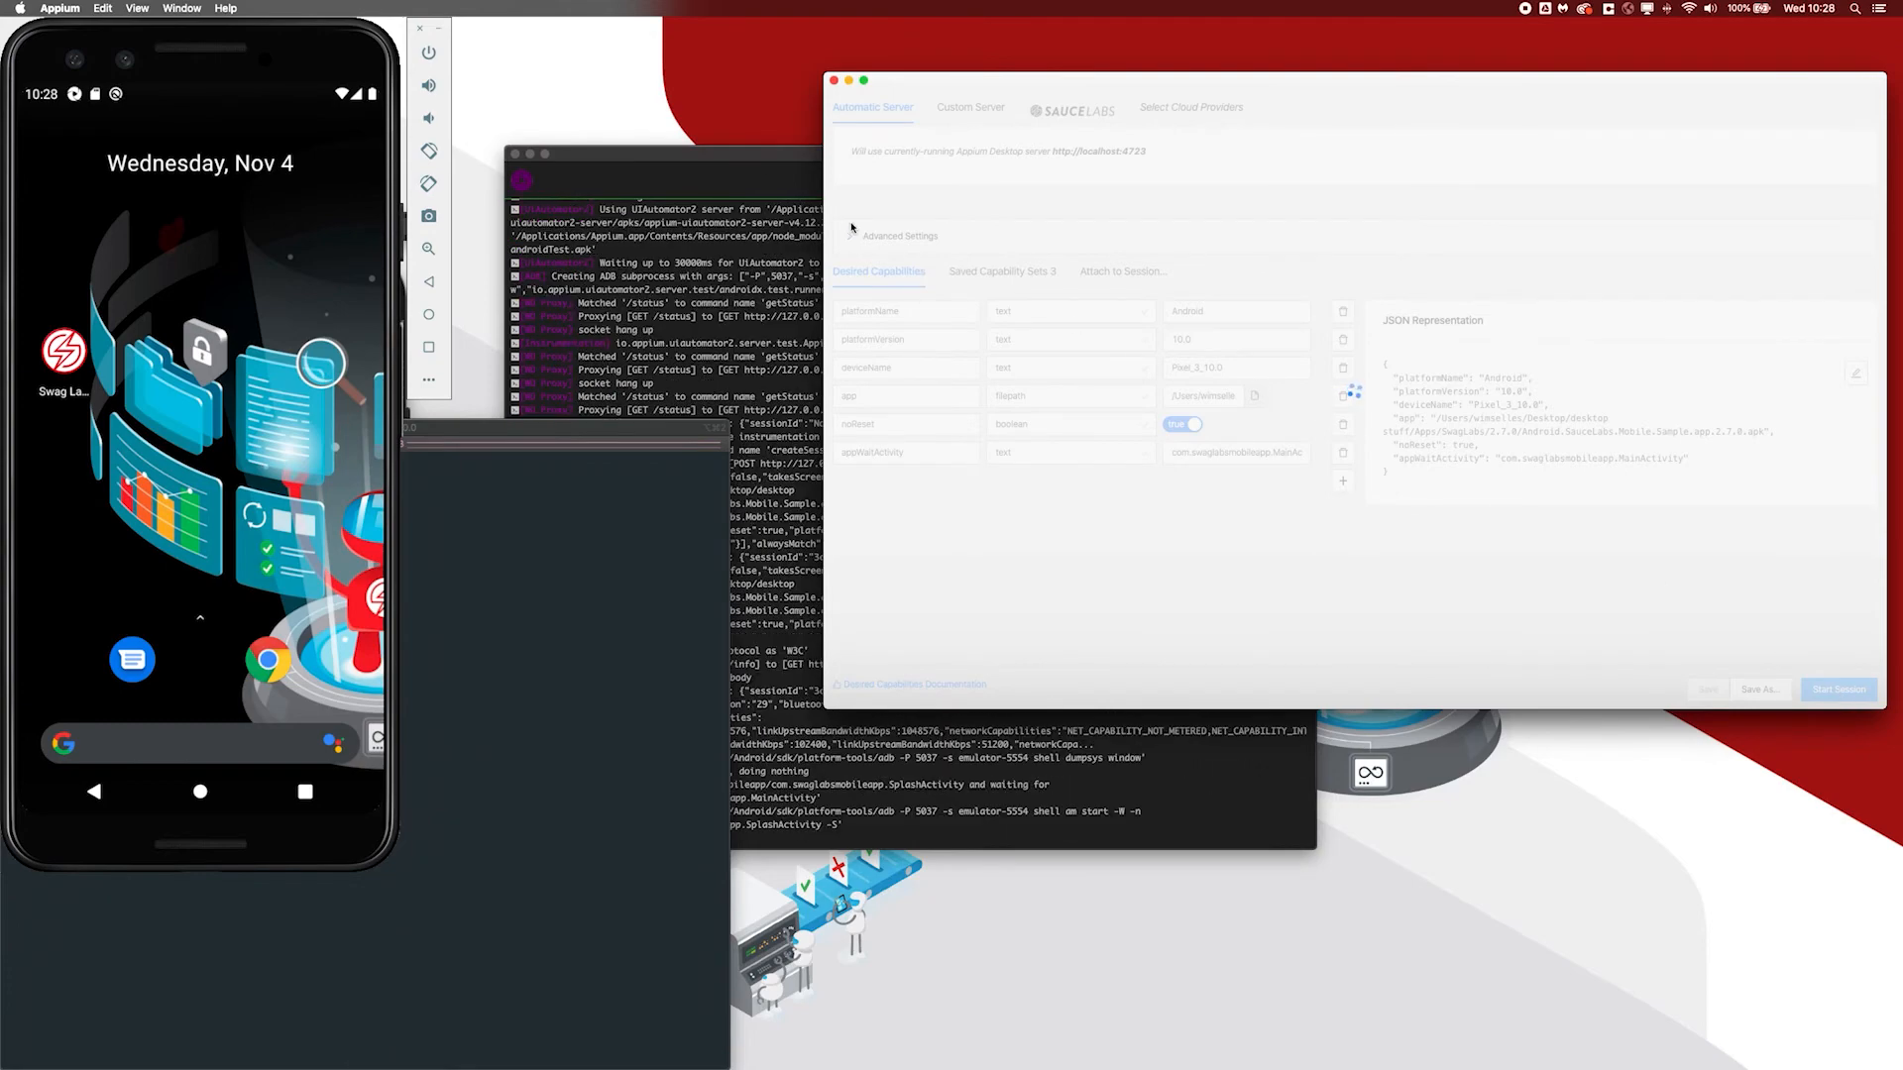
Check the Appium server log, then refresh the inspector's source and screenshot and enlarge the inspector window.
click(725, 156)
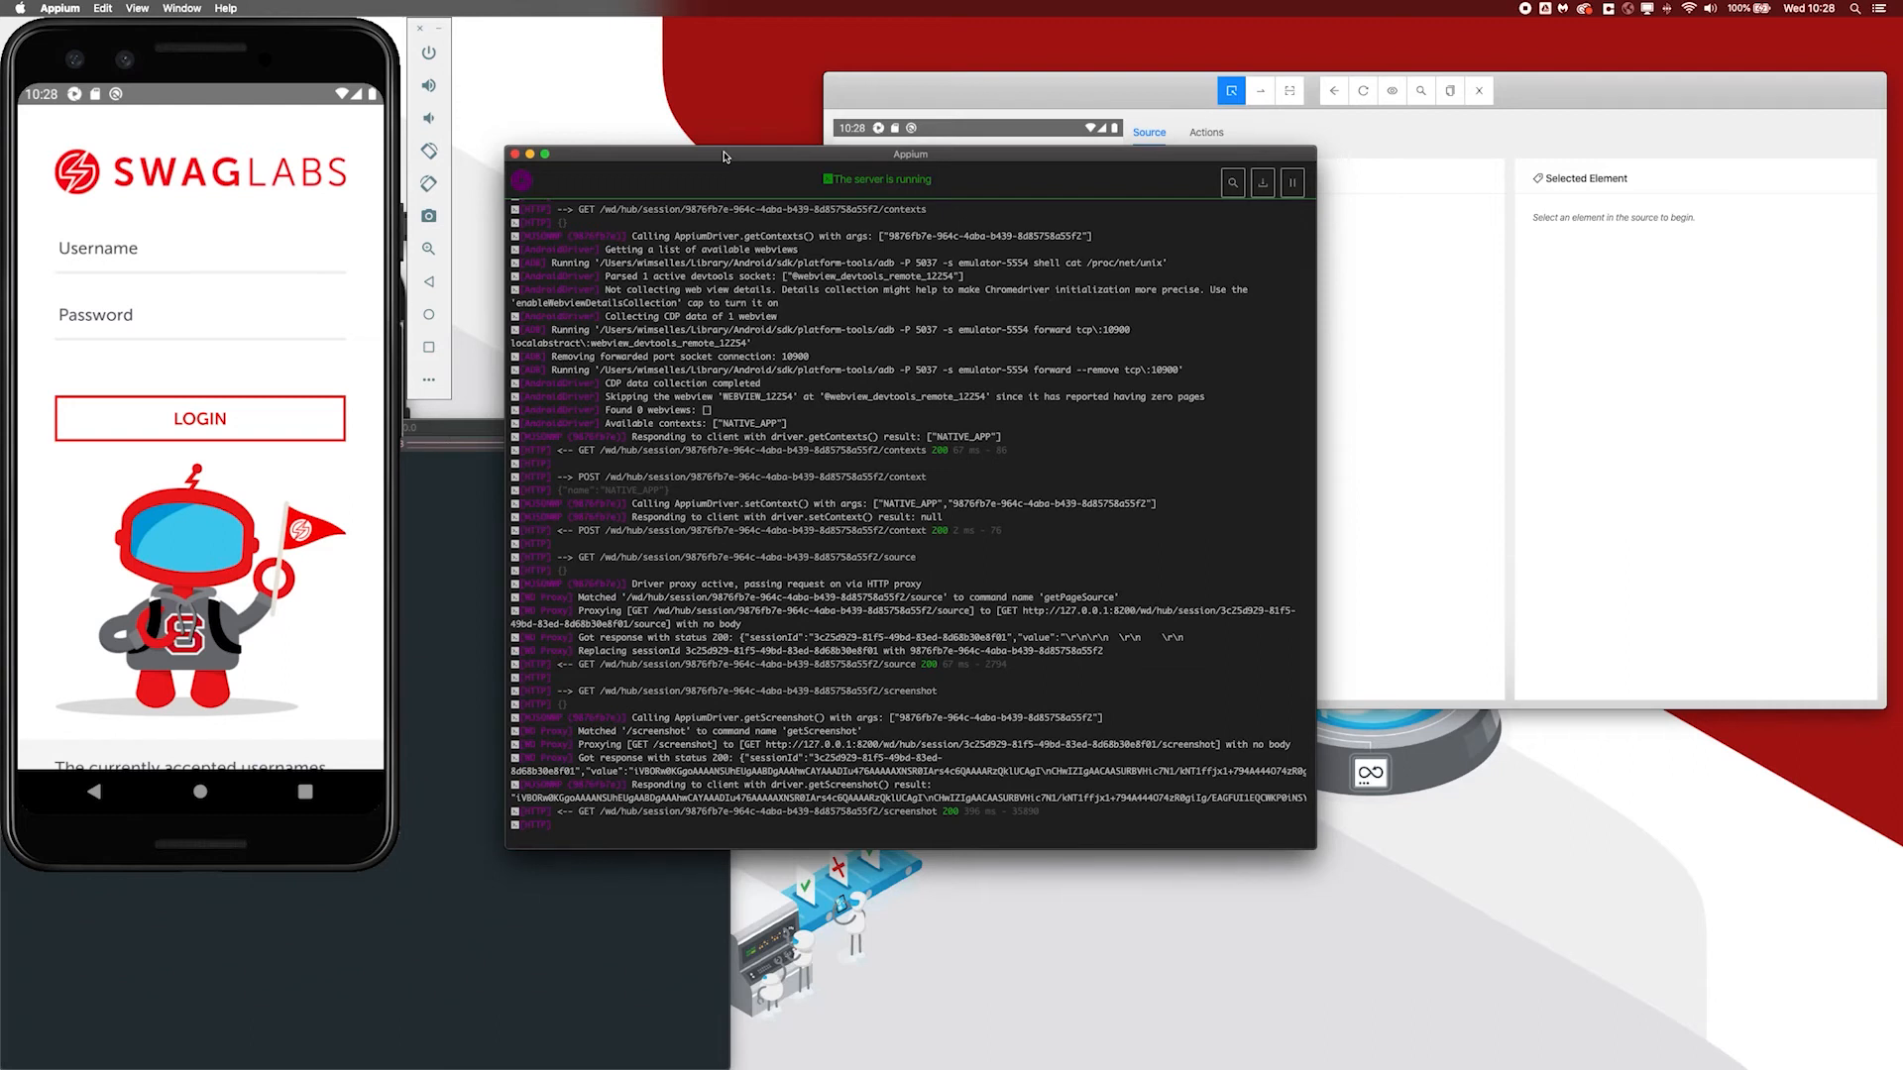
click(903, 95)
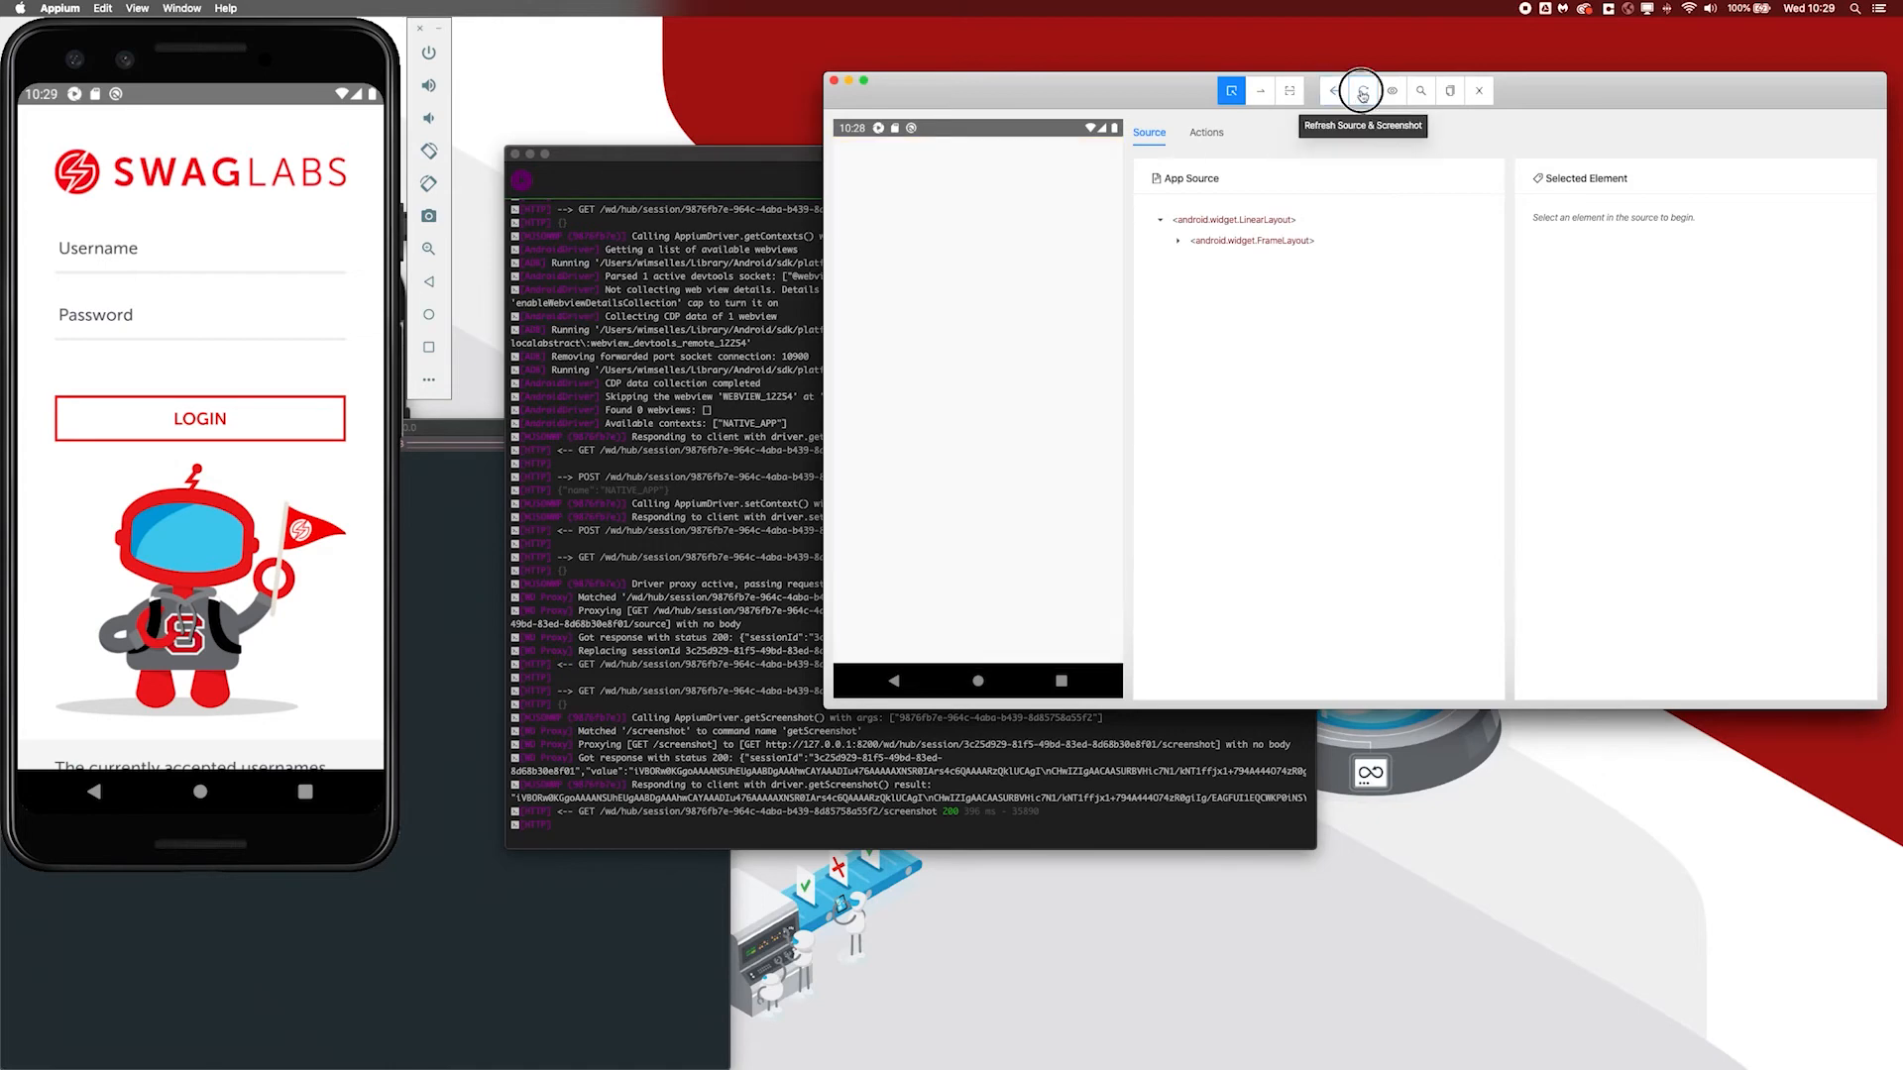
click(1362, 92)
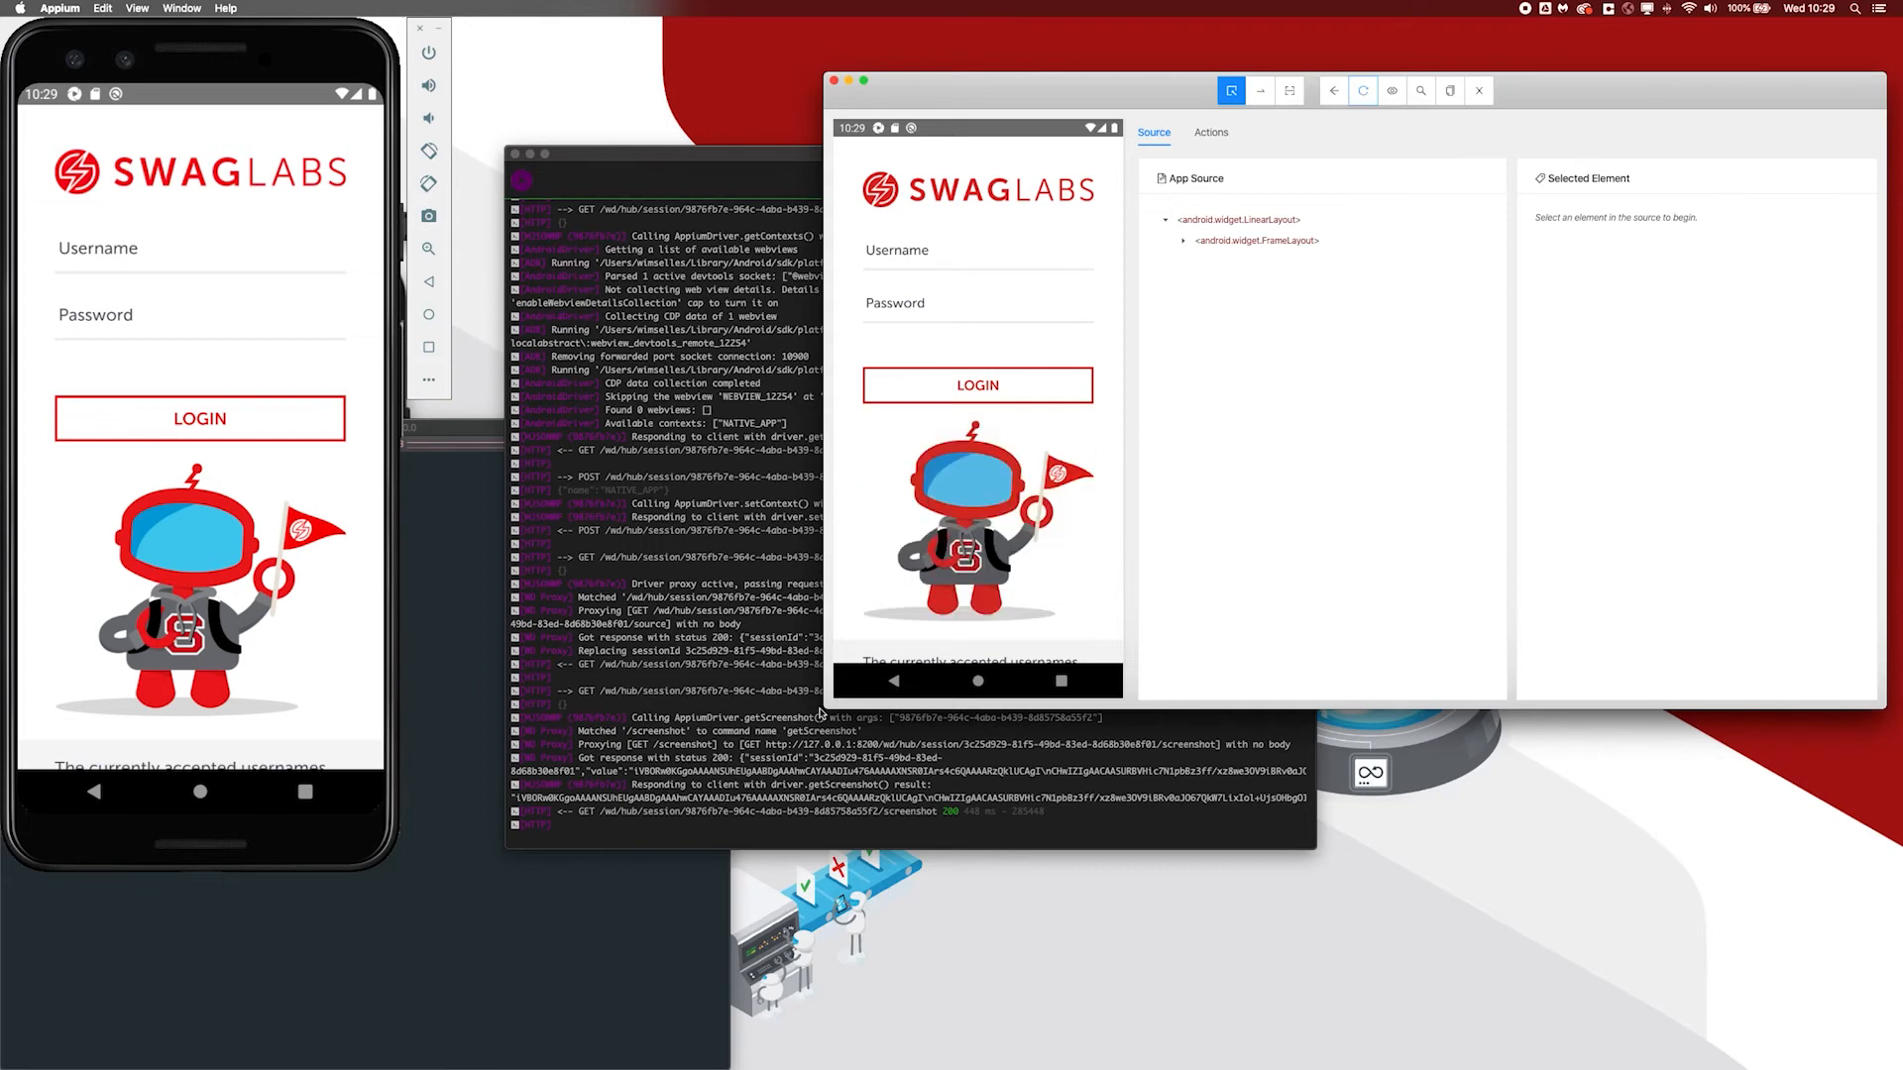
drag(822, 709, 391, 988)
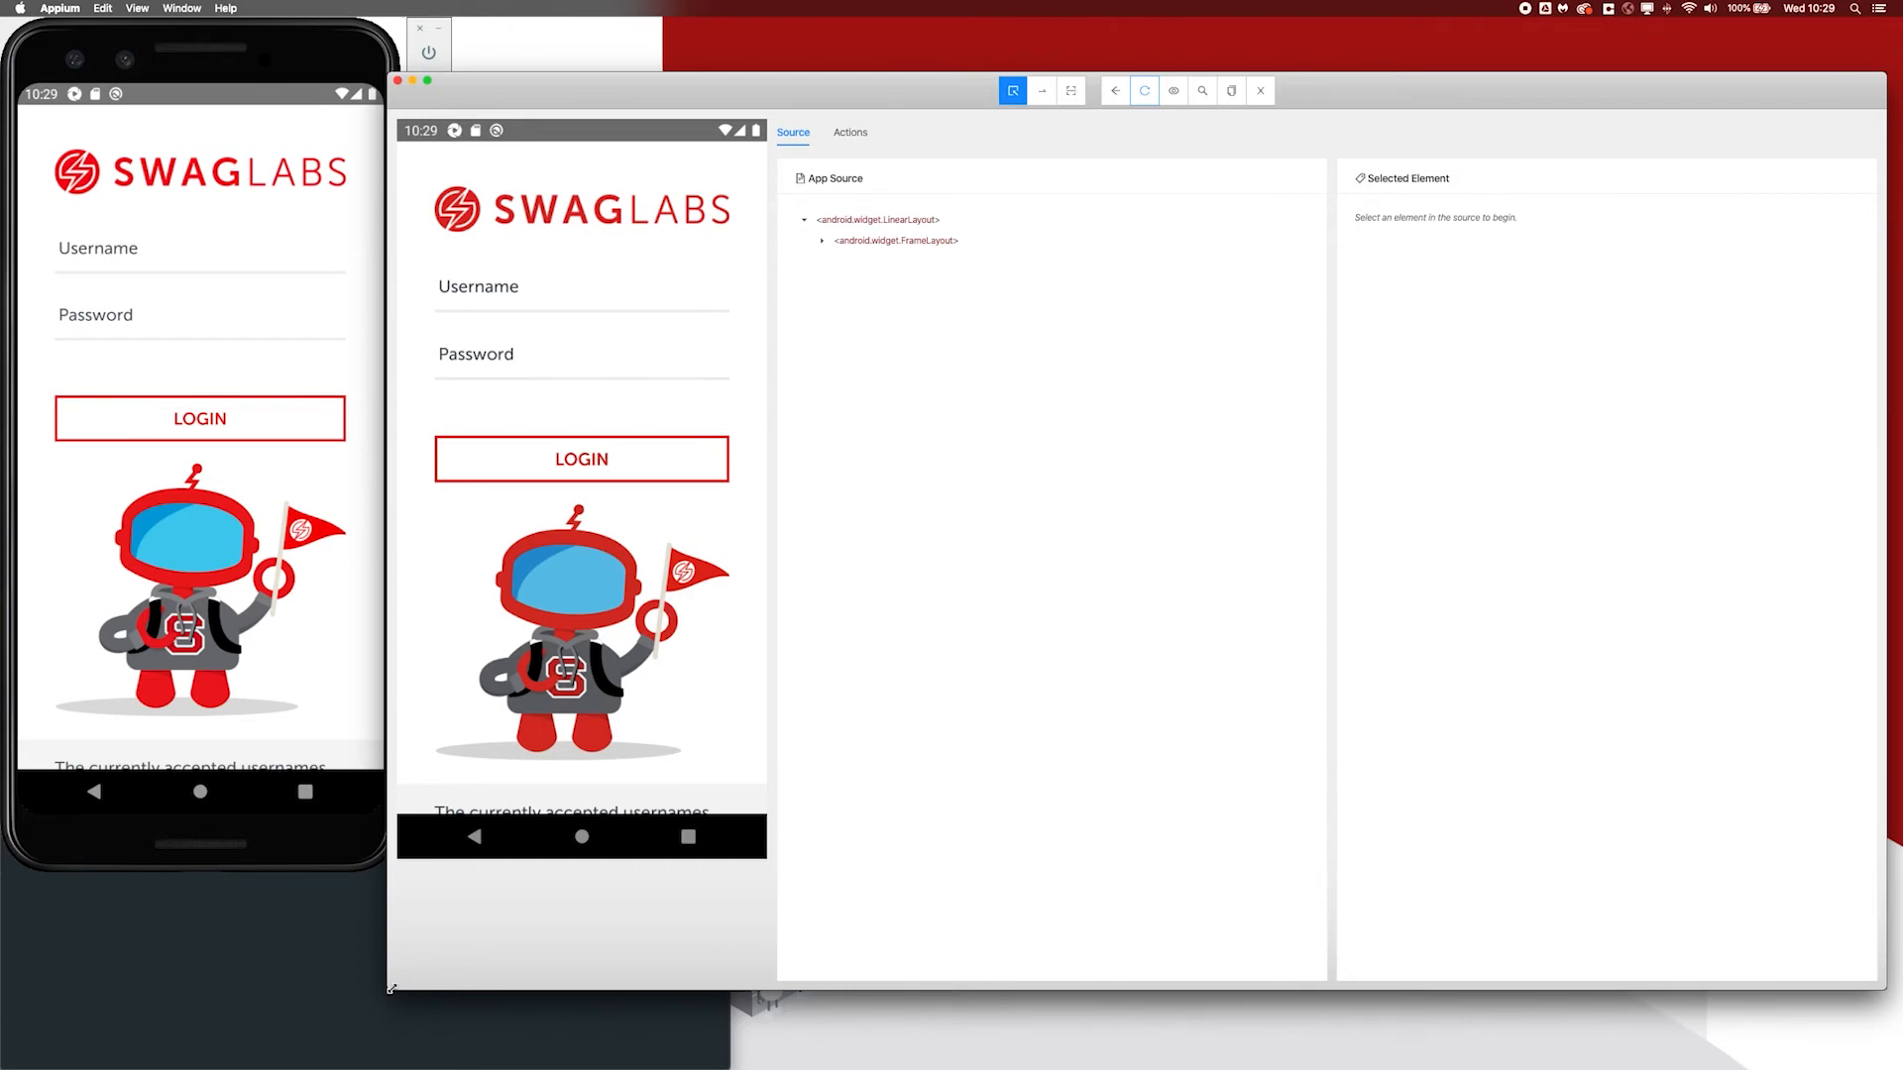
Expand the app source tree and inspect the Username and Password fields of the login screen.
click(822, 240)
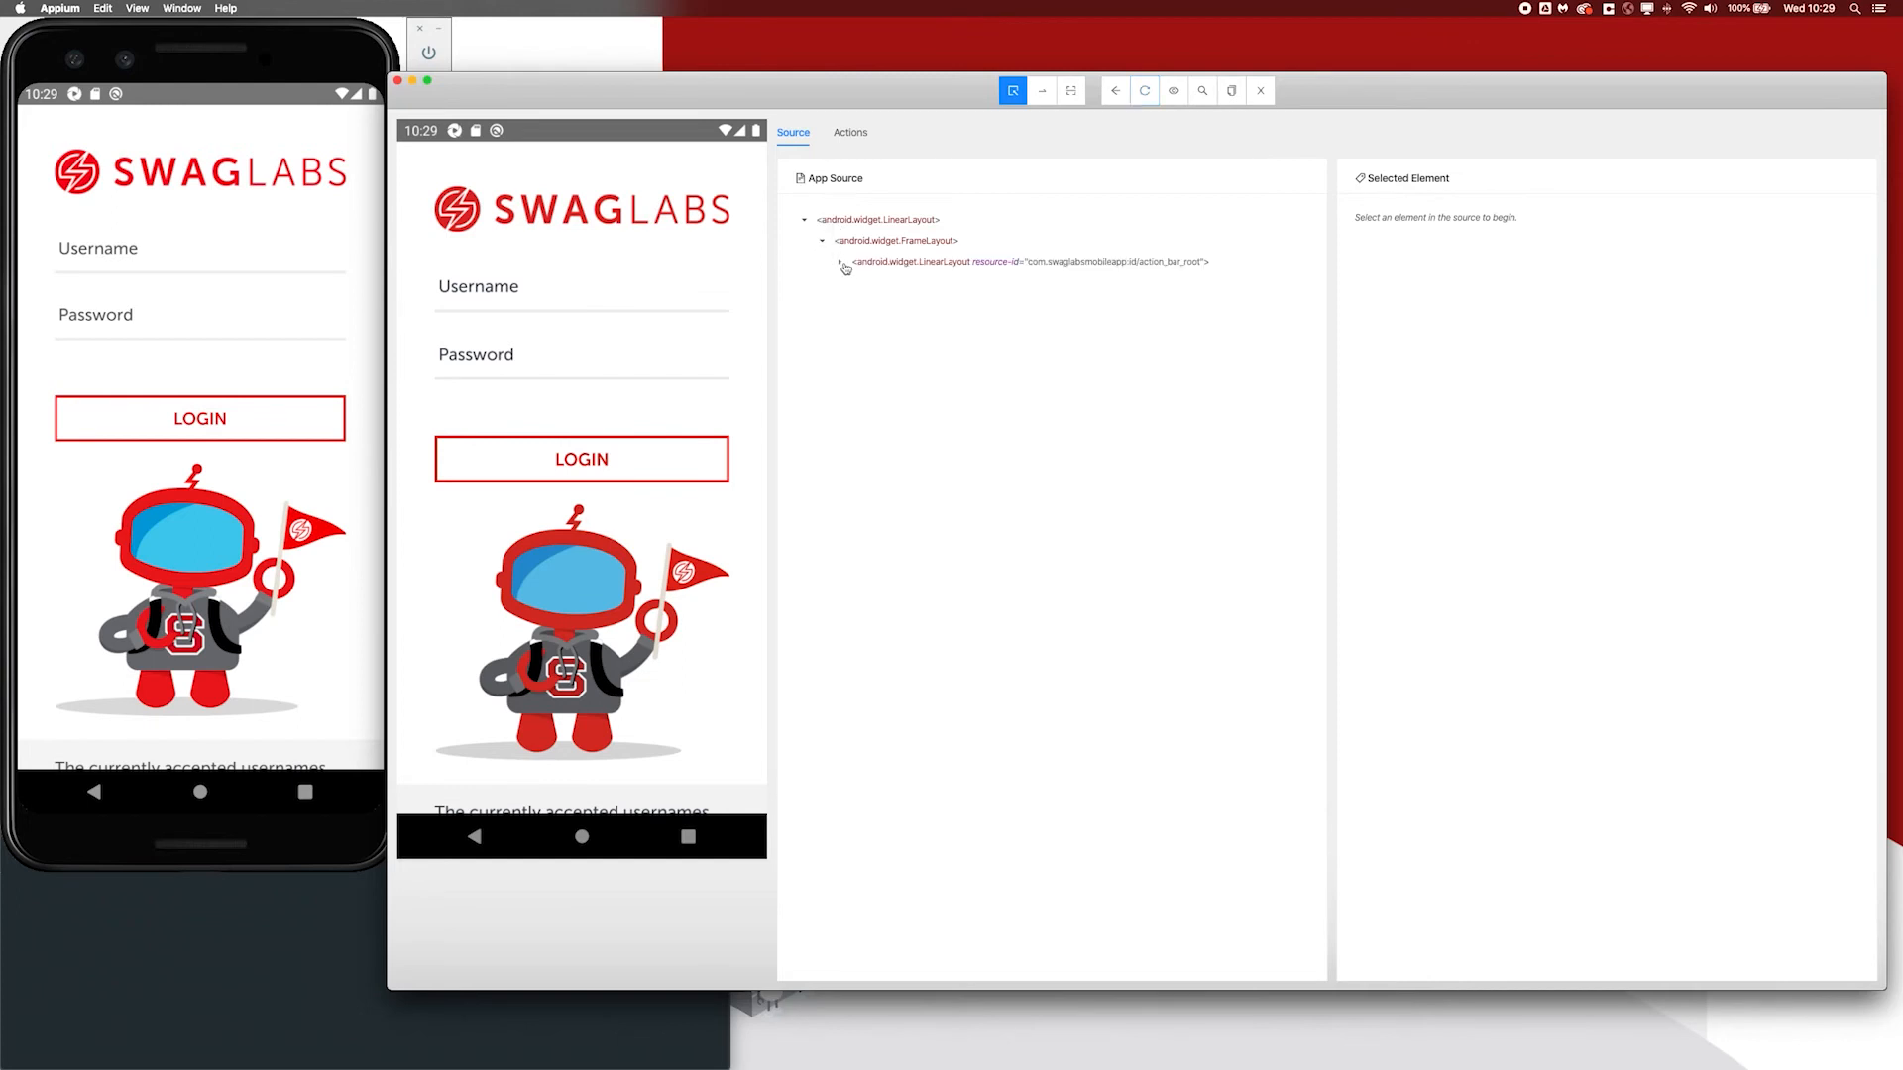
click(840, 263)
click(859, 285)
click(875, 304)
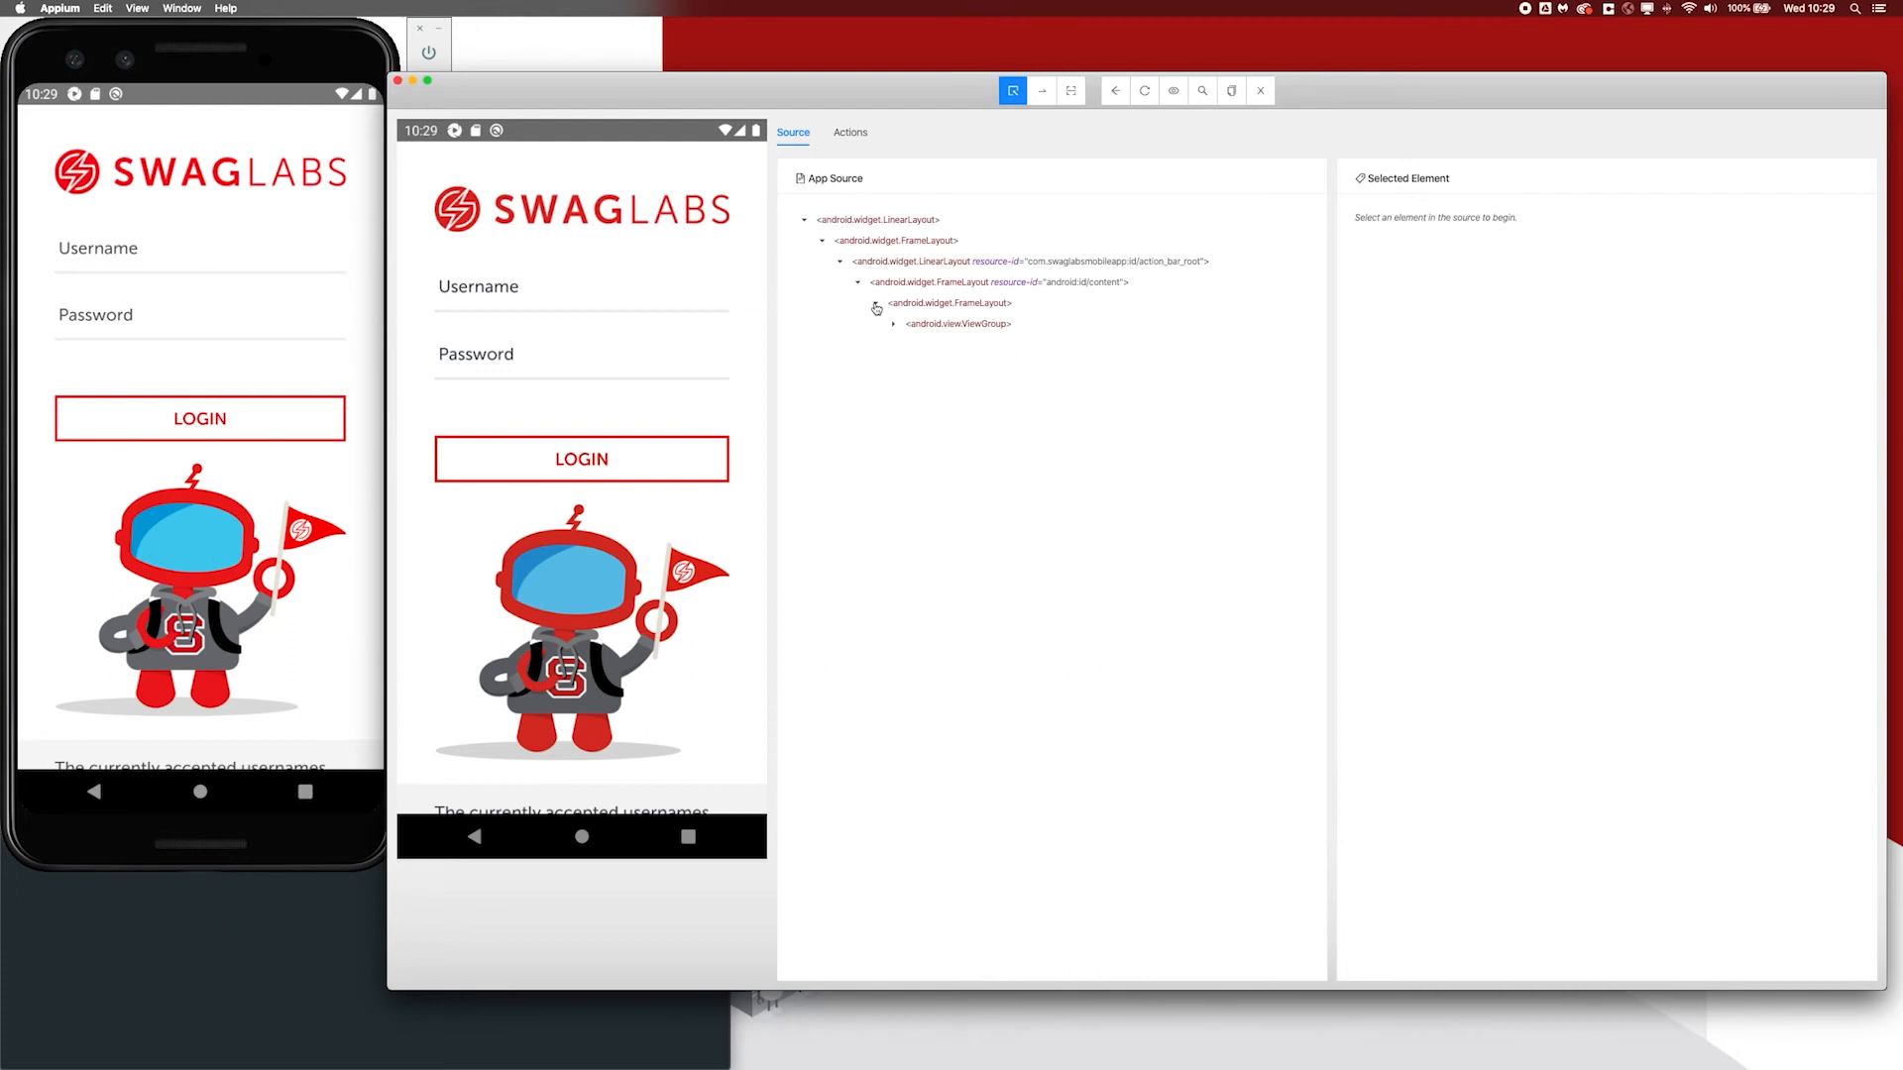
click(556, 287)
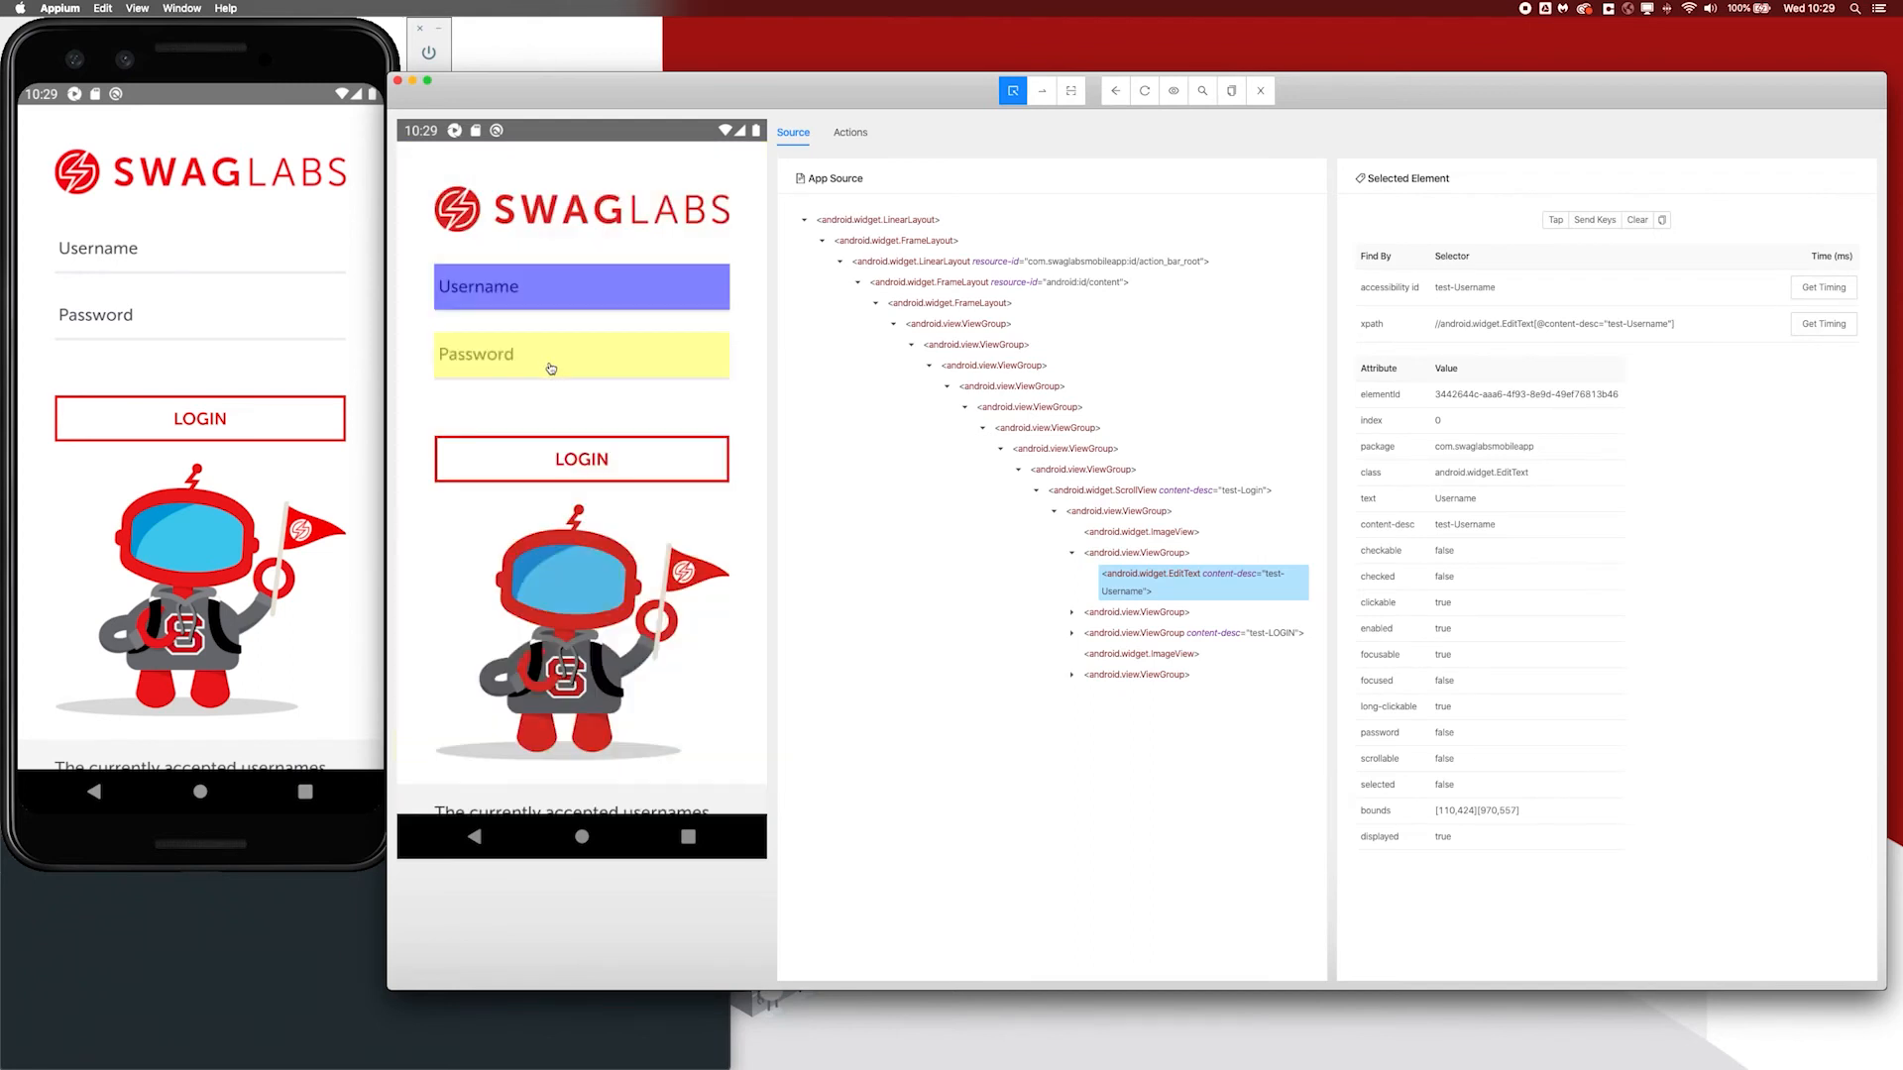
click(551, 368)
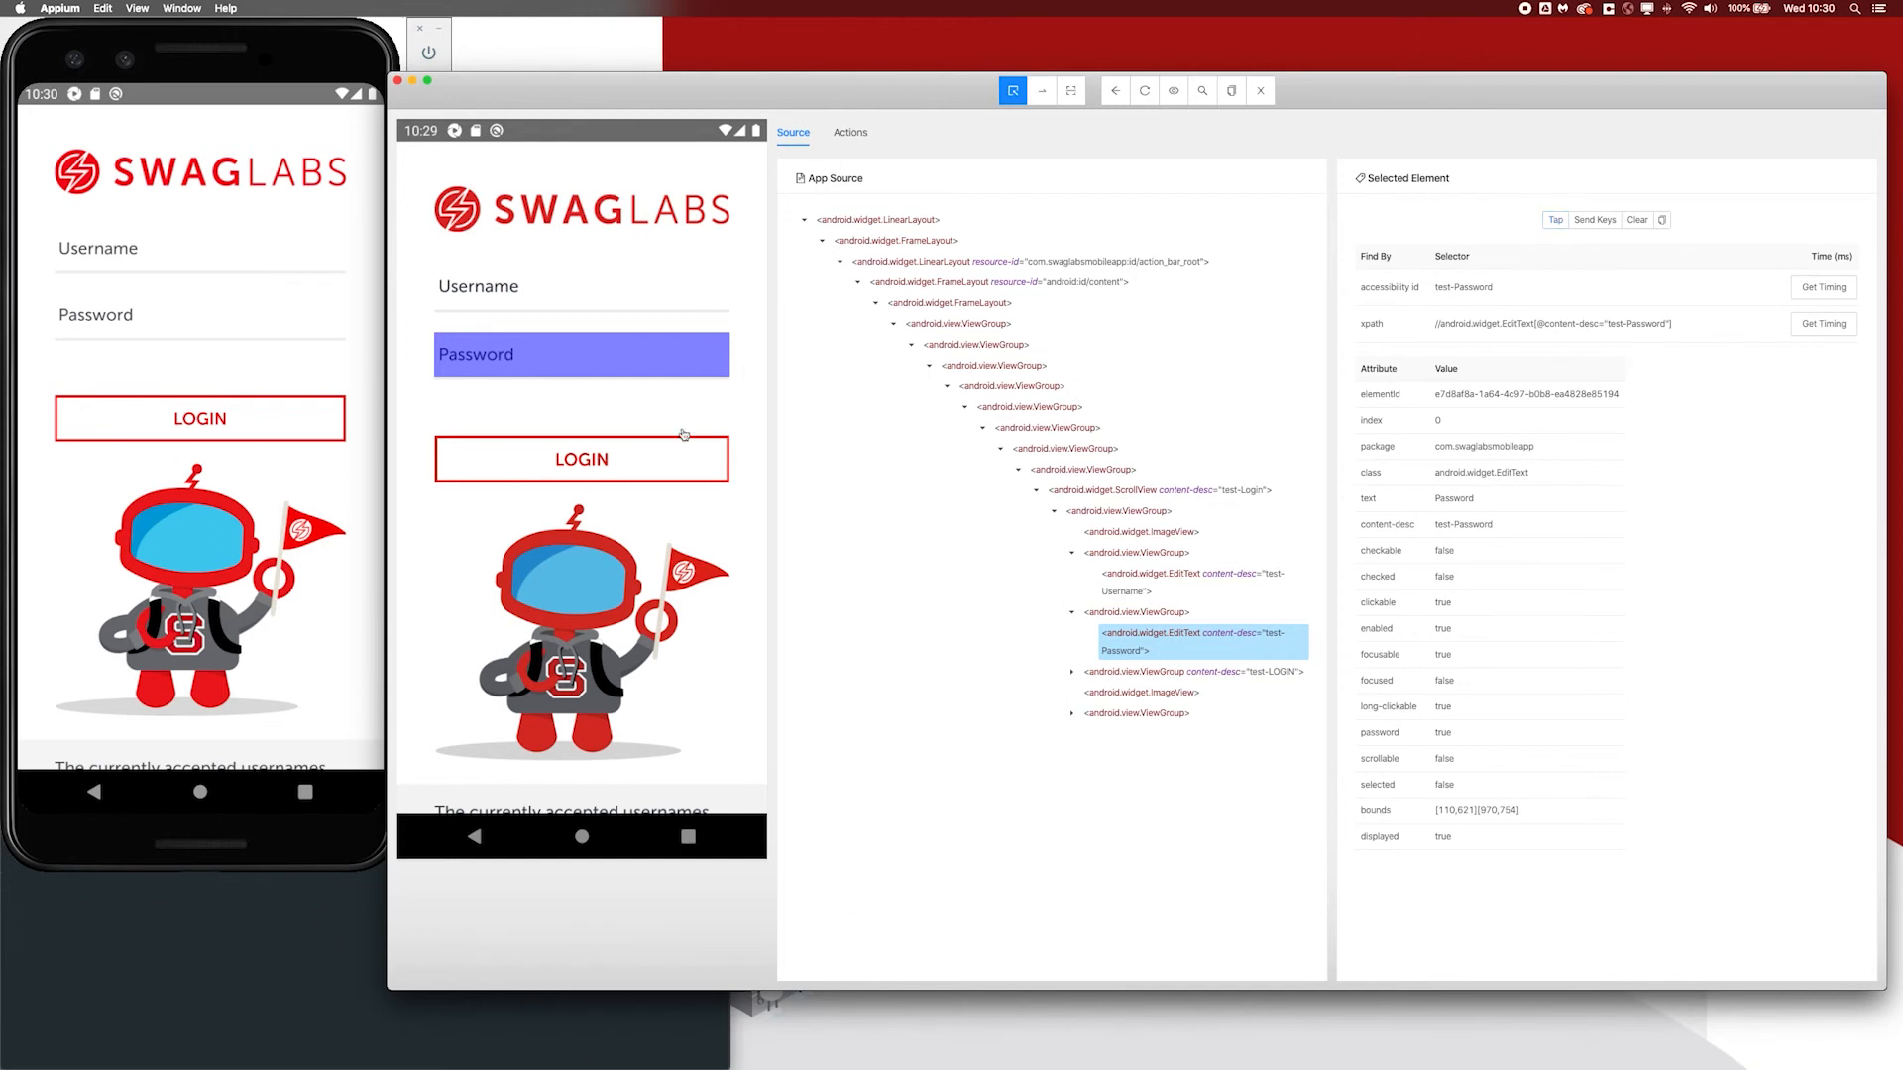
Tap the LOGIN element through the inspector and get the timing of its locator strategies.
click(628, 463)
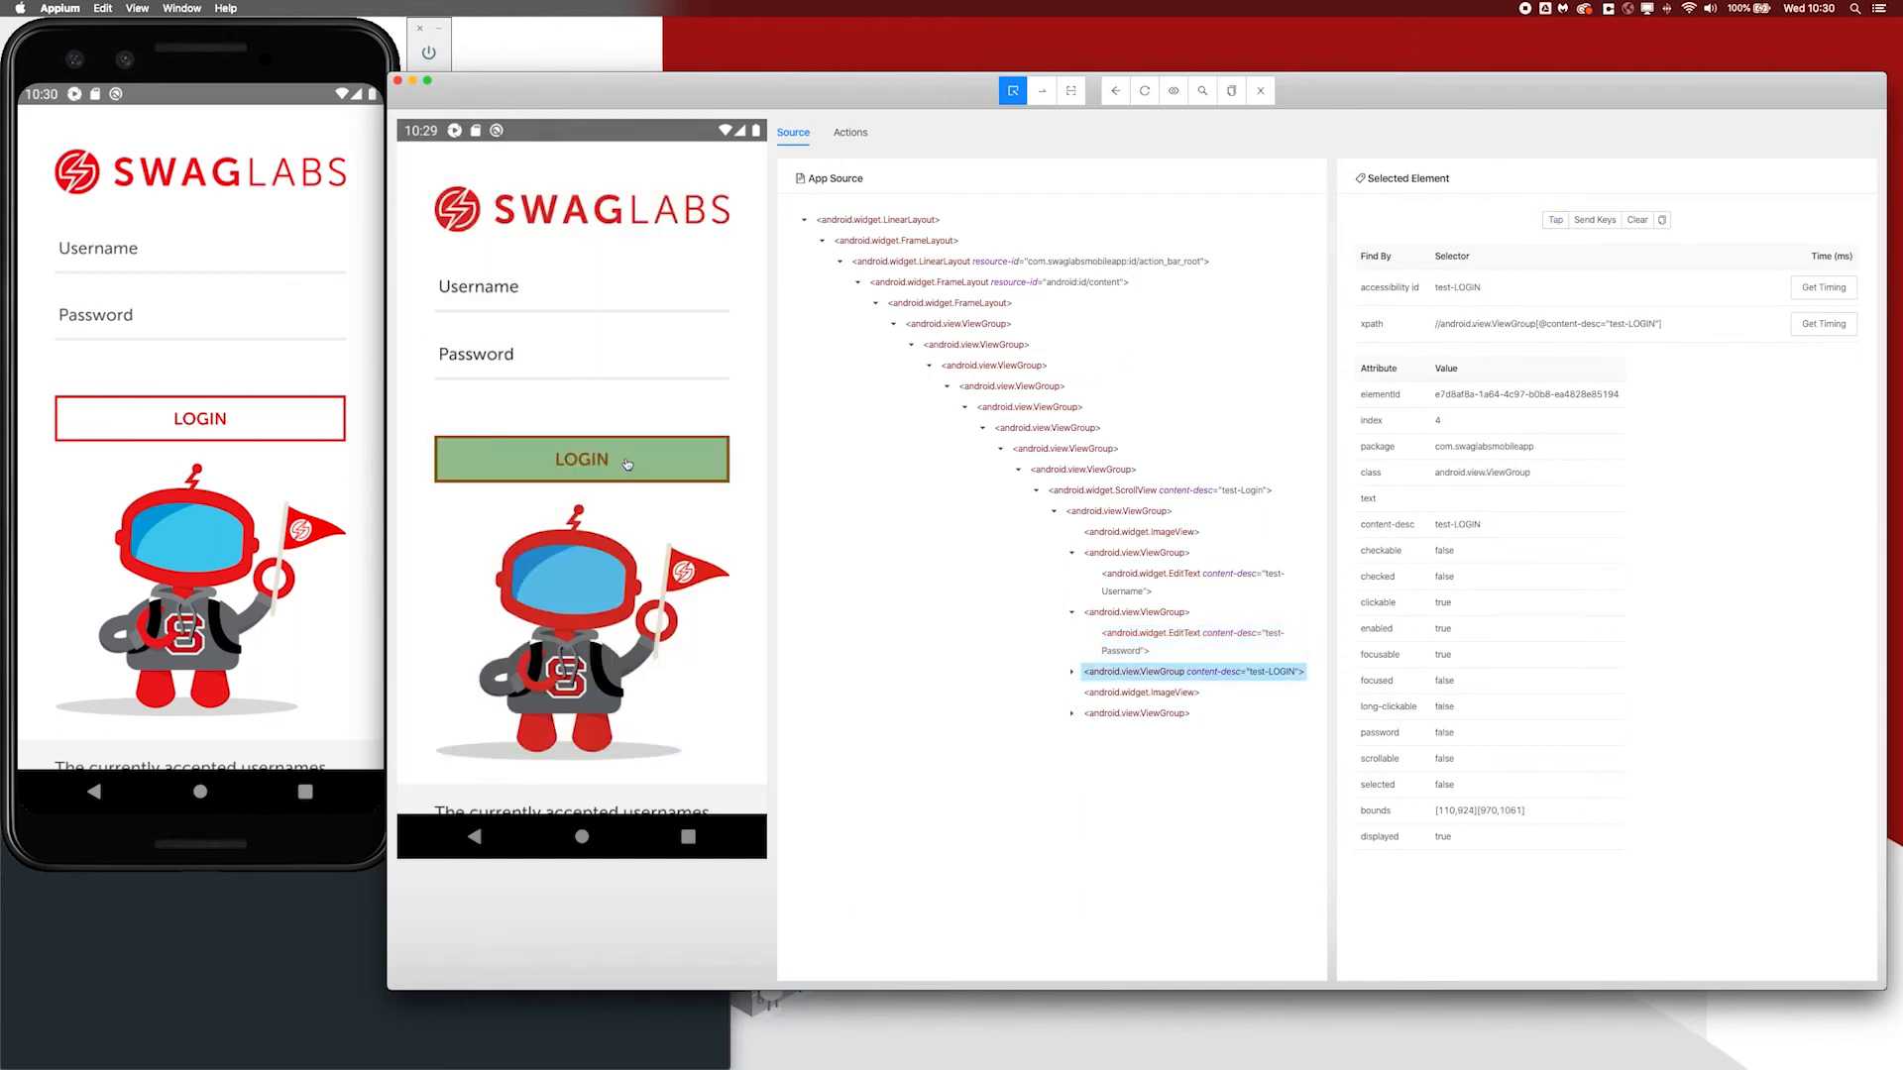
click(1556, 221)
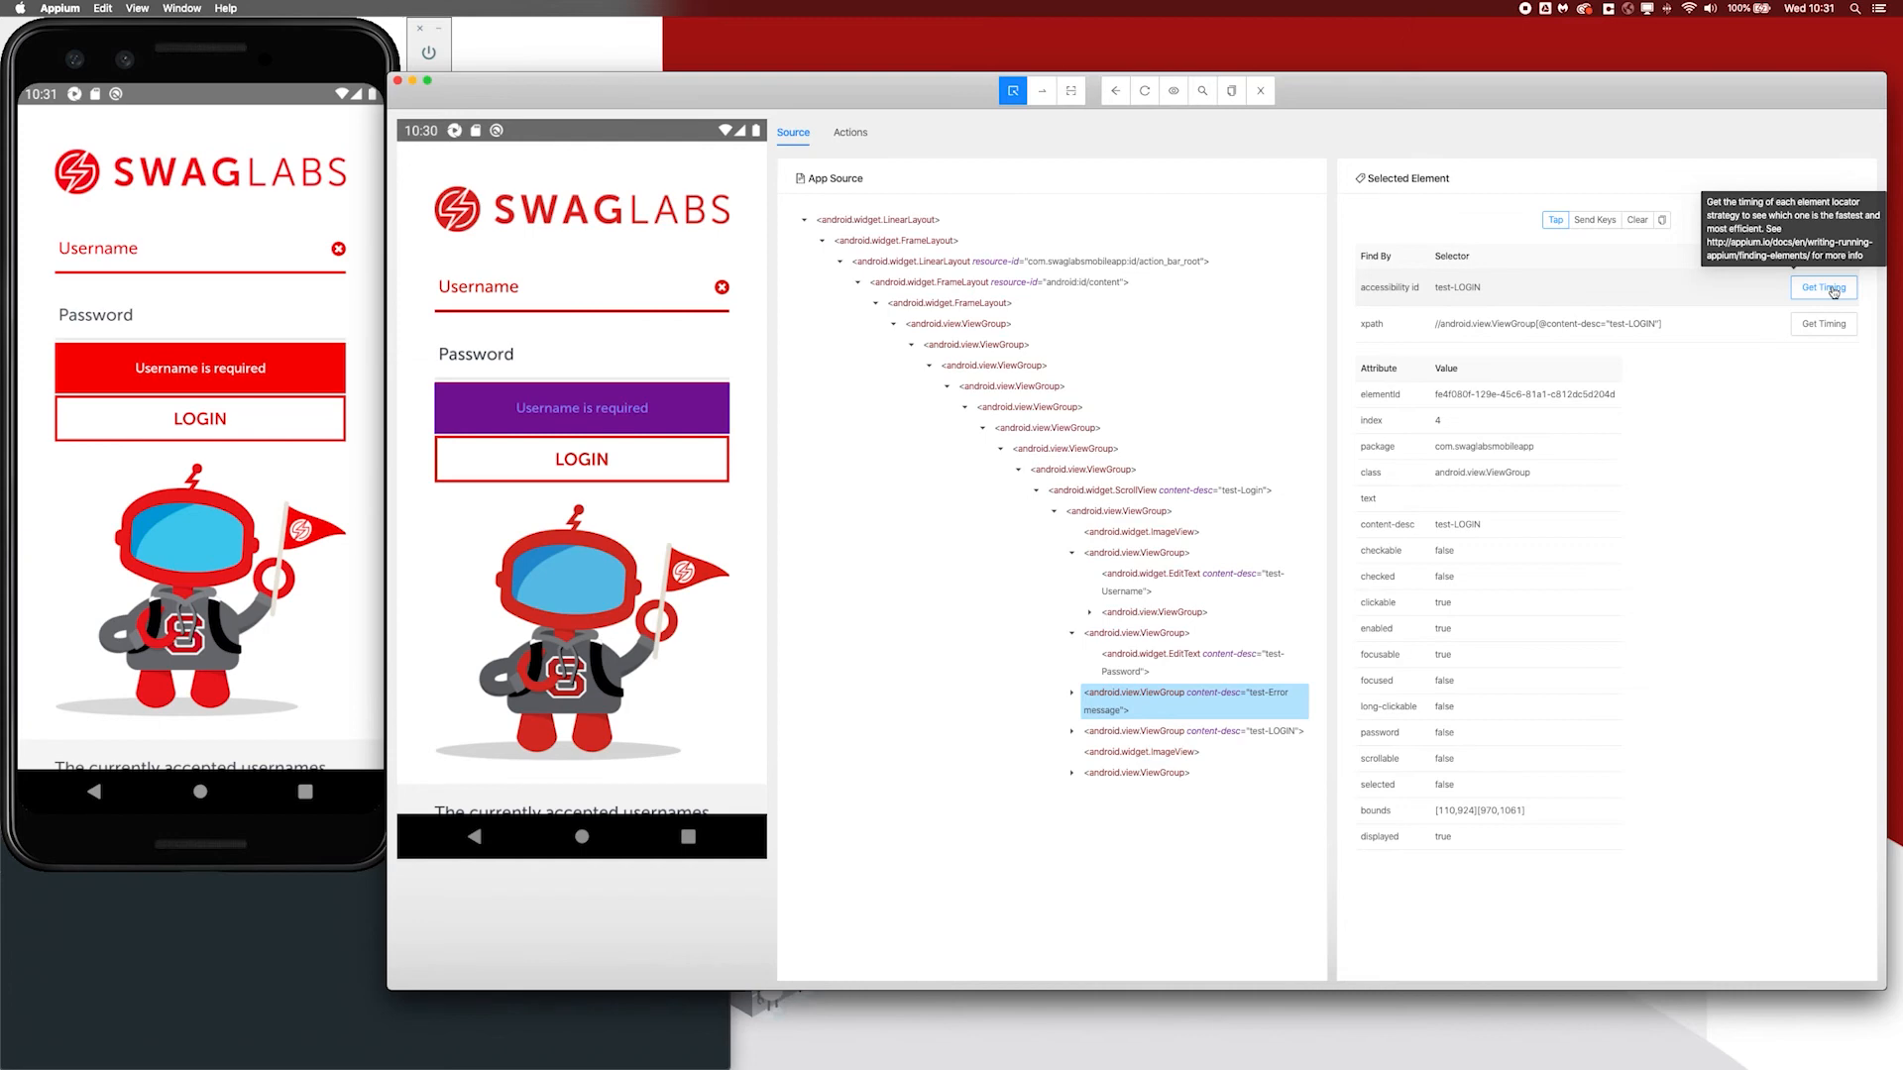
click(1832, 288)
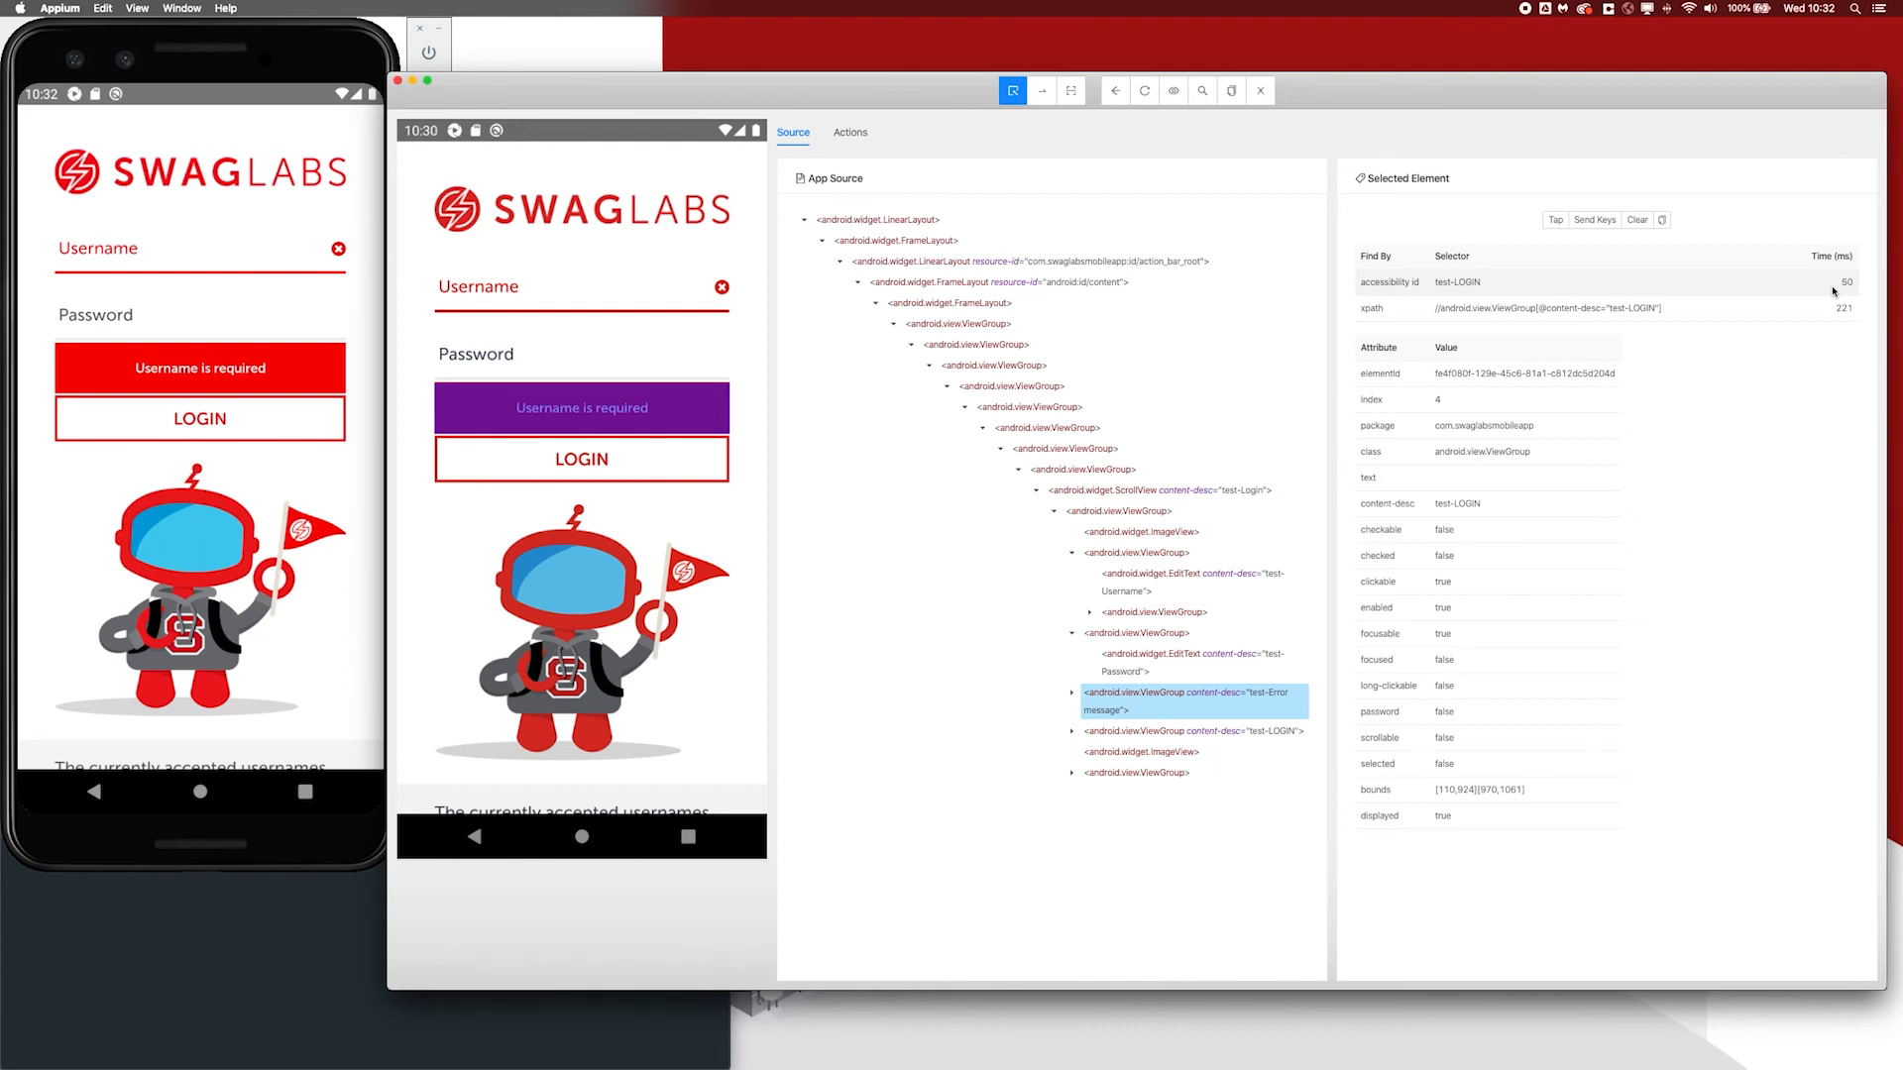
Compare the accepted usernames section in the emulator with the source tree by inspecting the last view group and its text element.
click(301, 656)
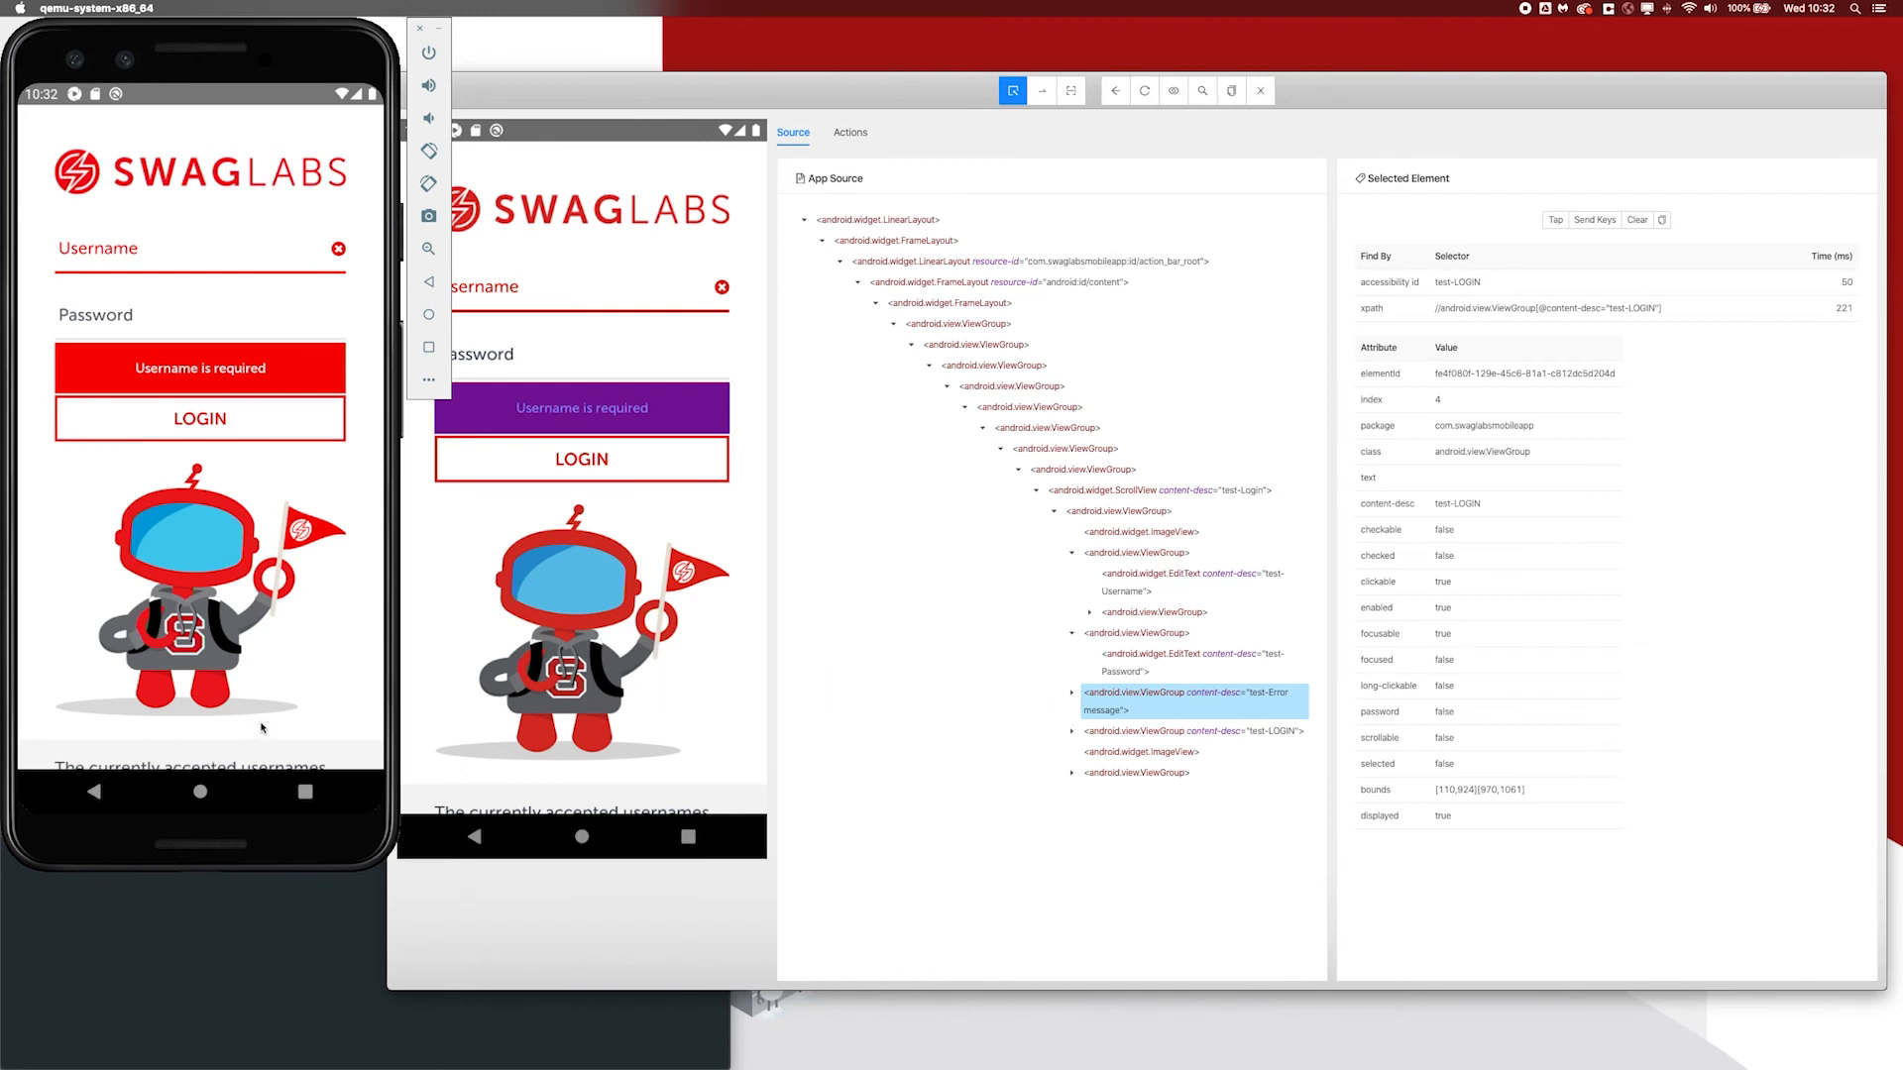
drag(270, 721, 214, 206)
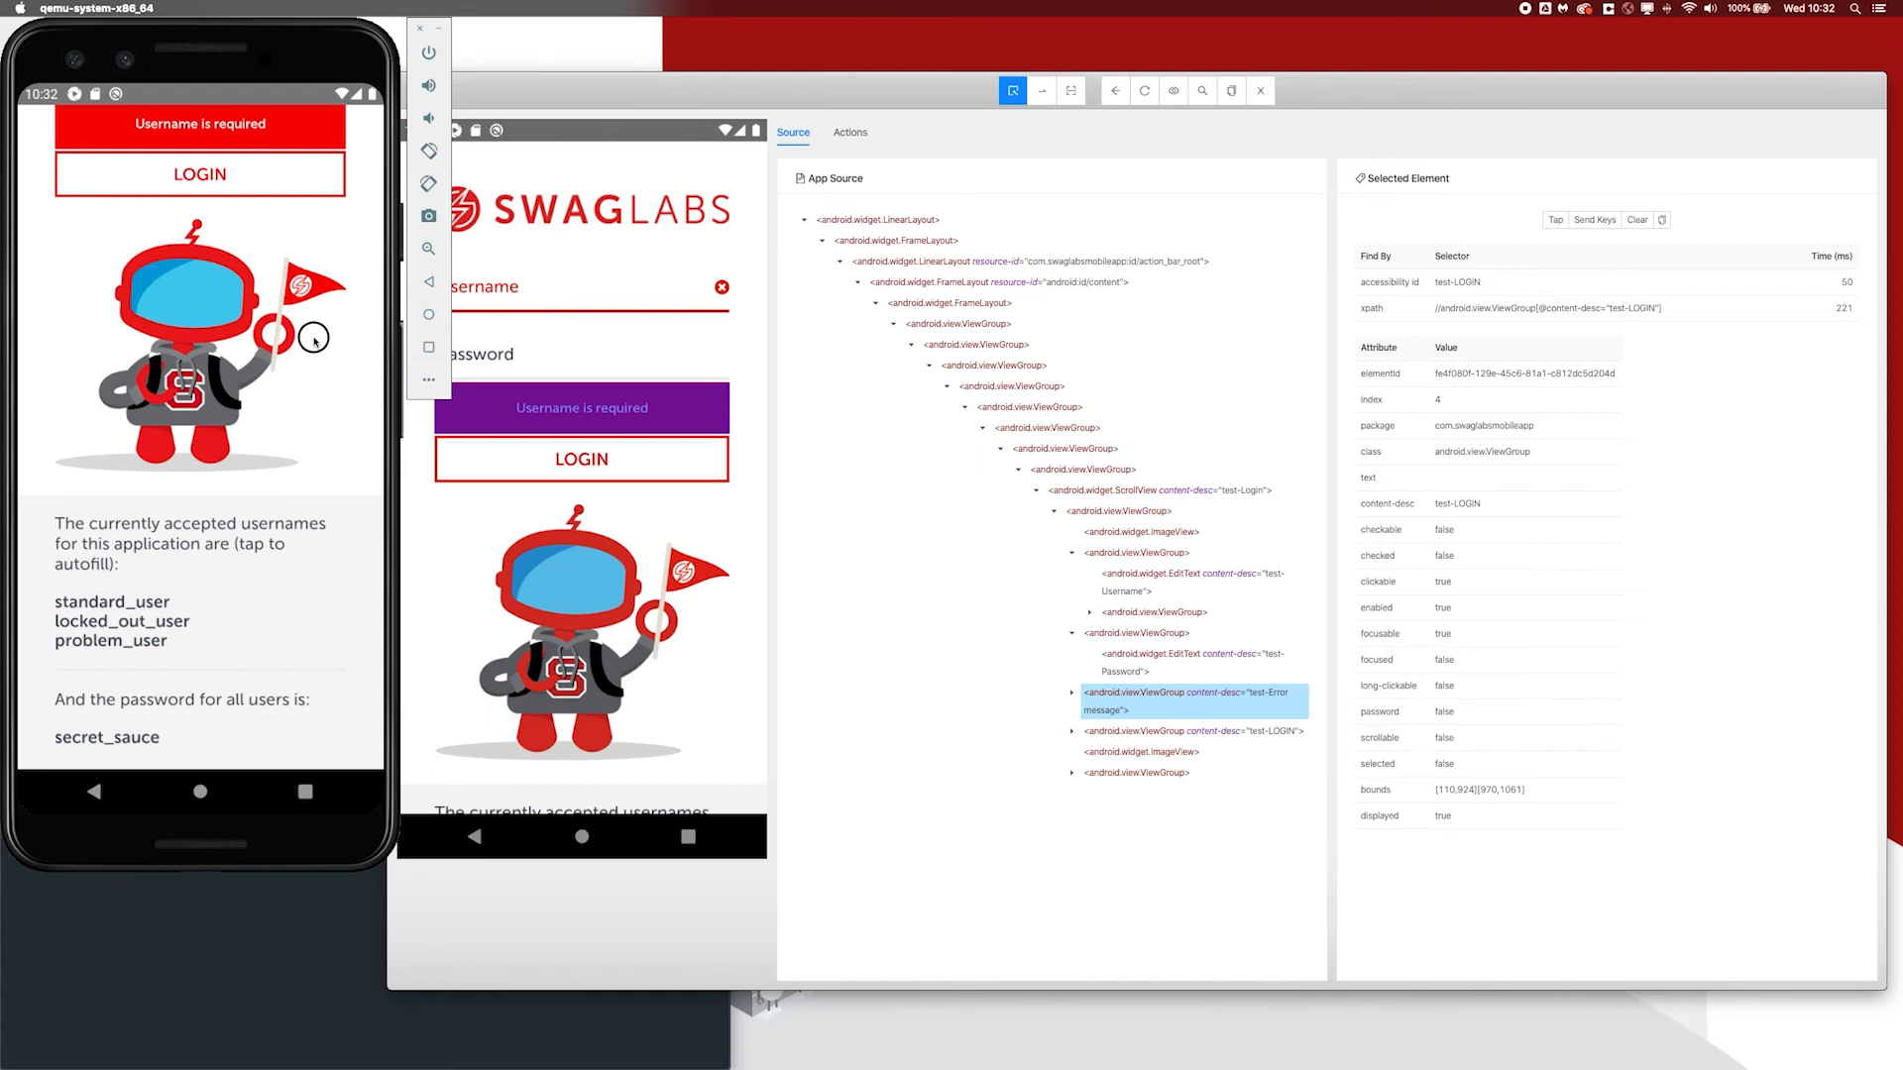
drag(318, 340, 325, 785)
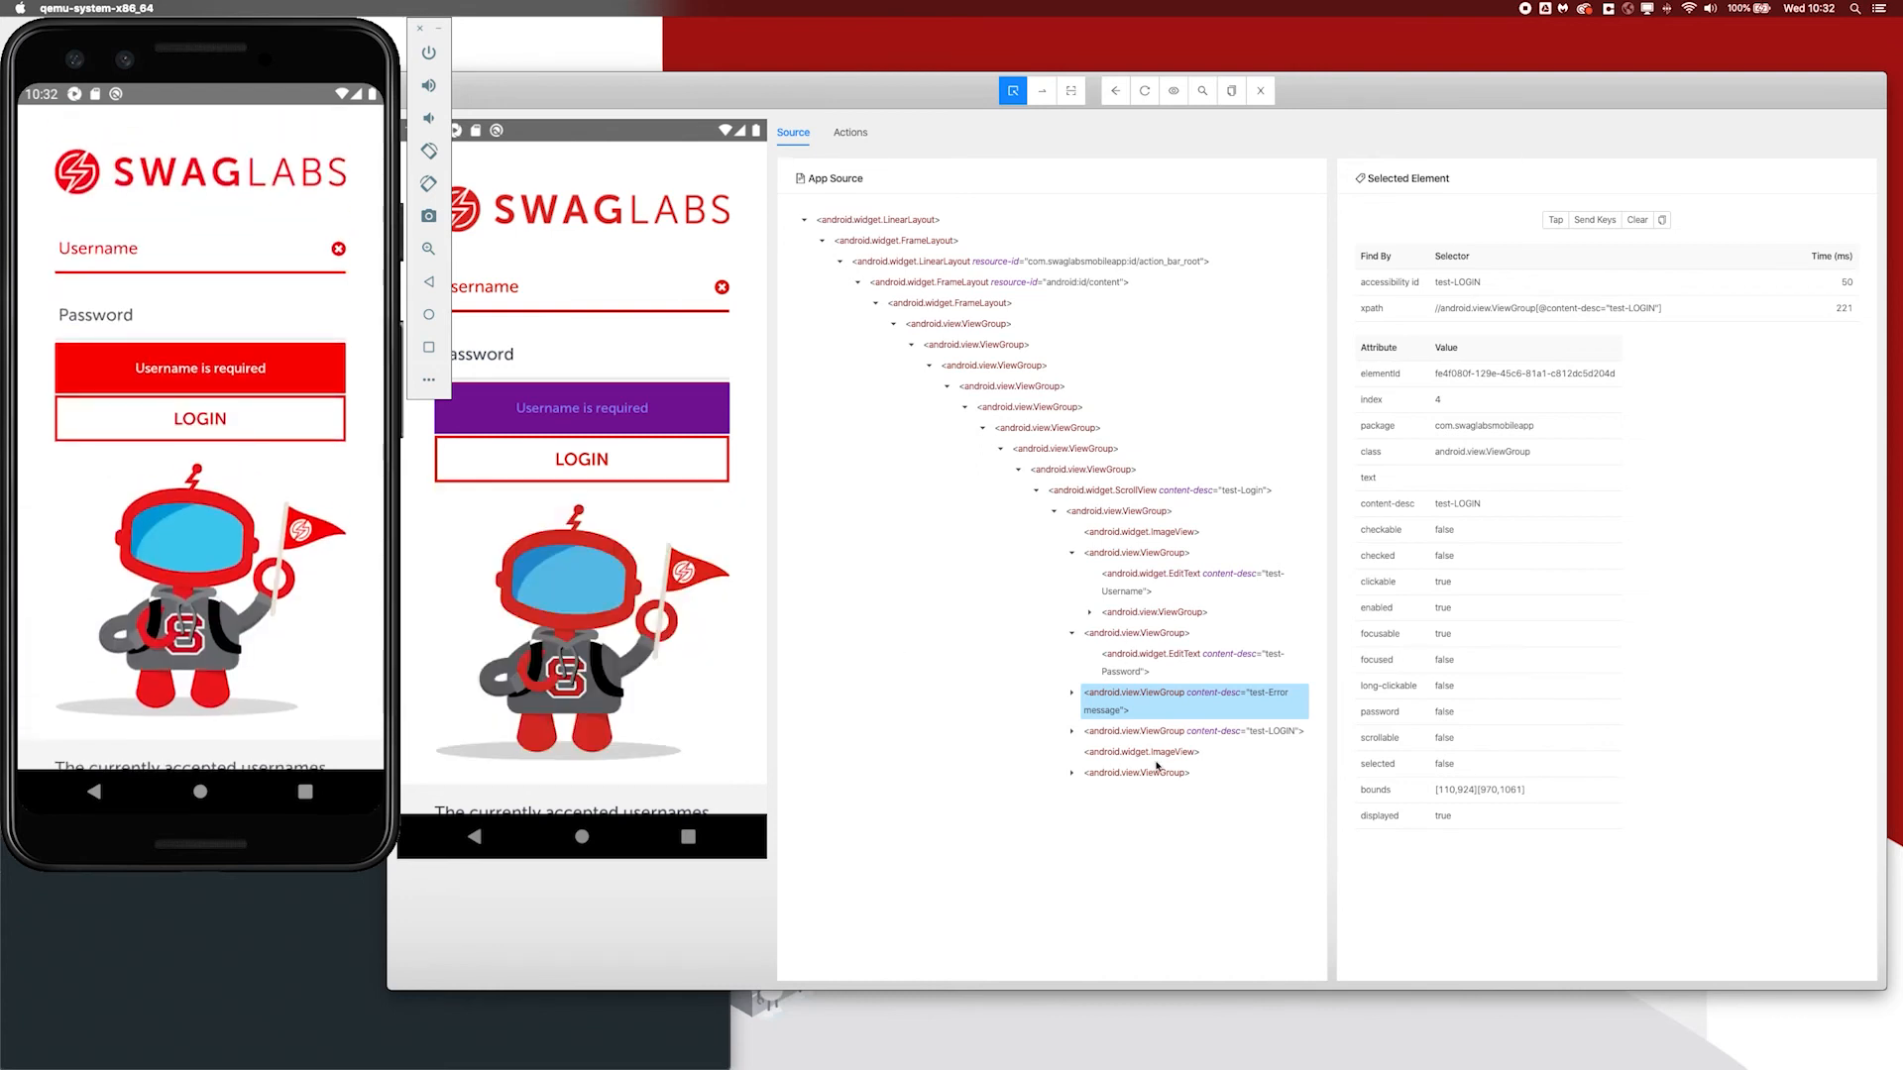
click(1127, 778)
click(1105, 779)
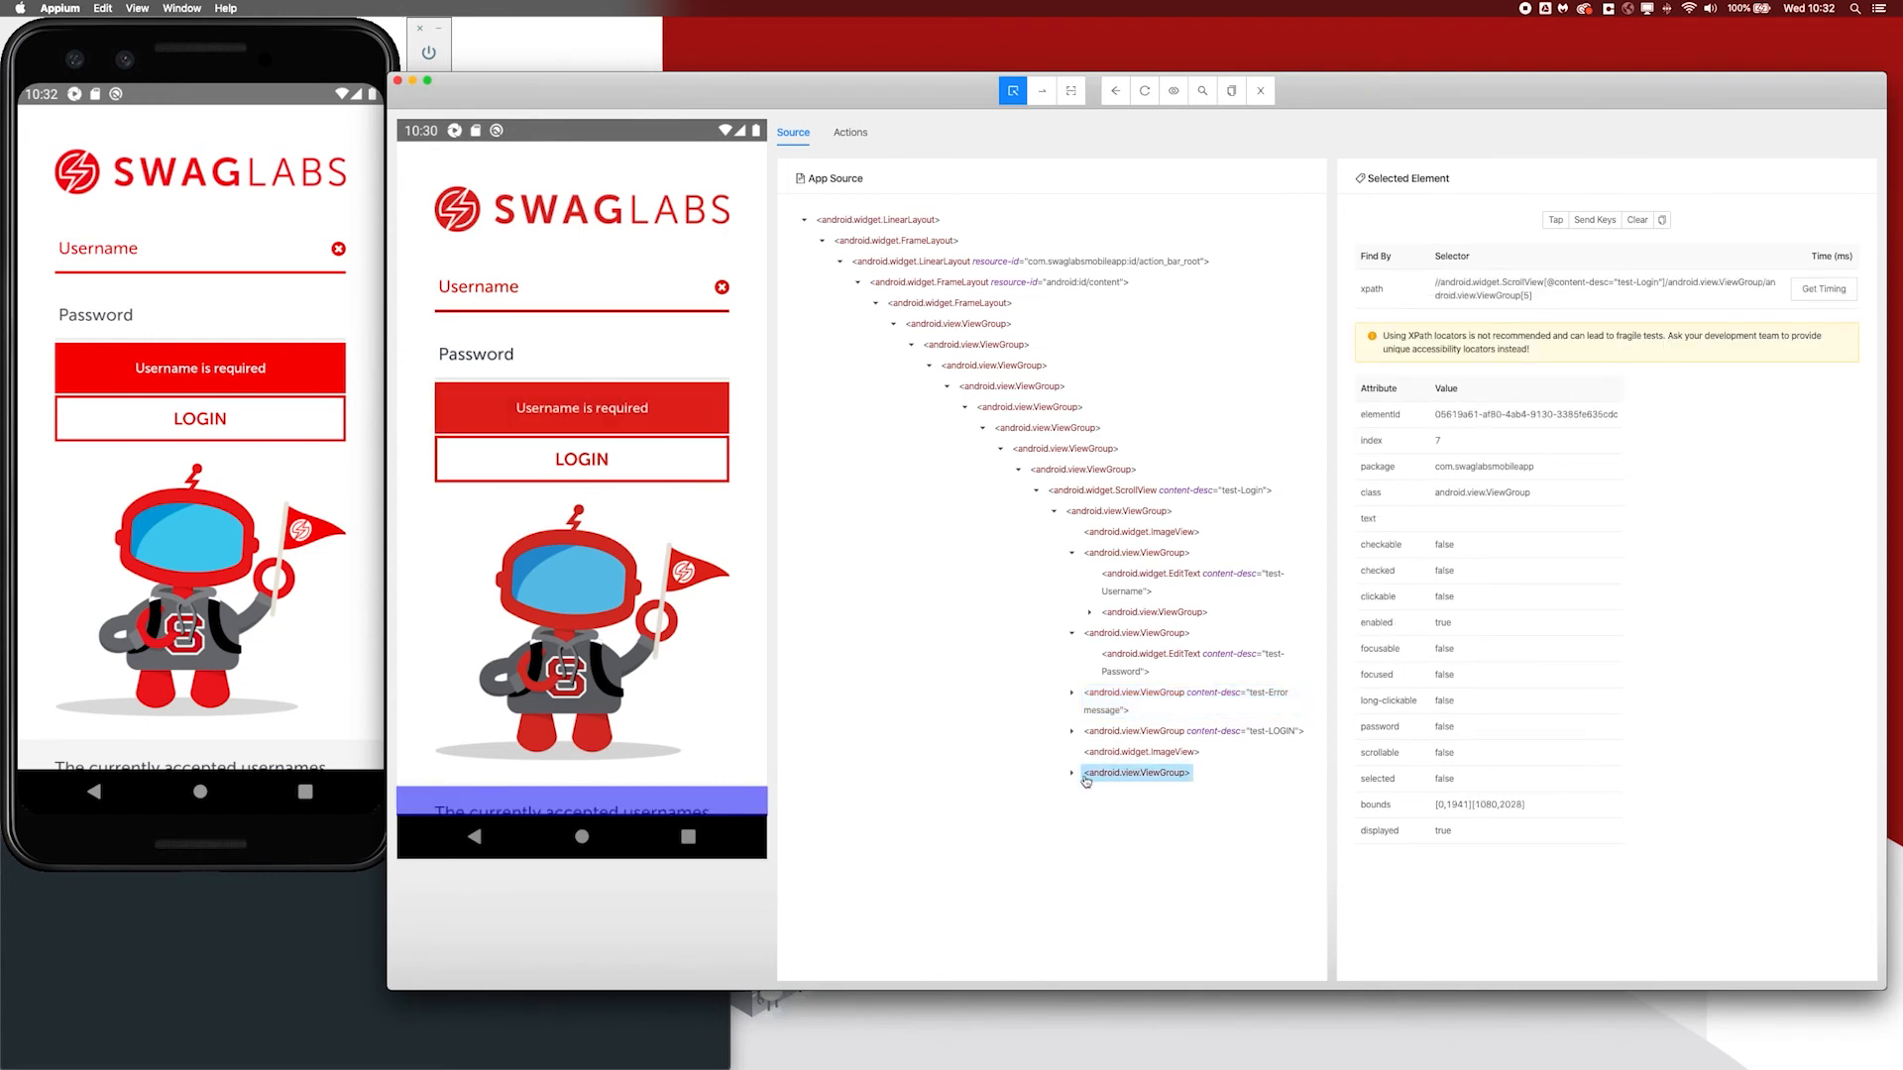
click(1072, 774)
click(1141, 794)
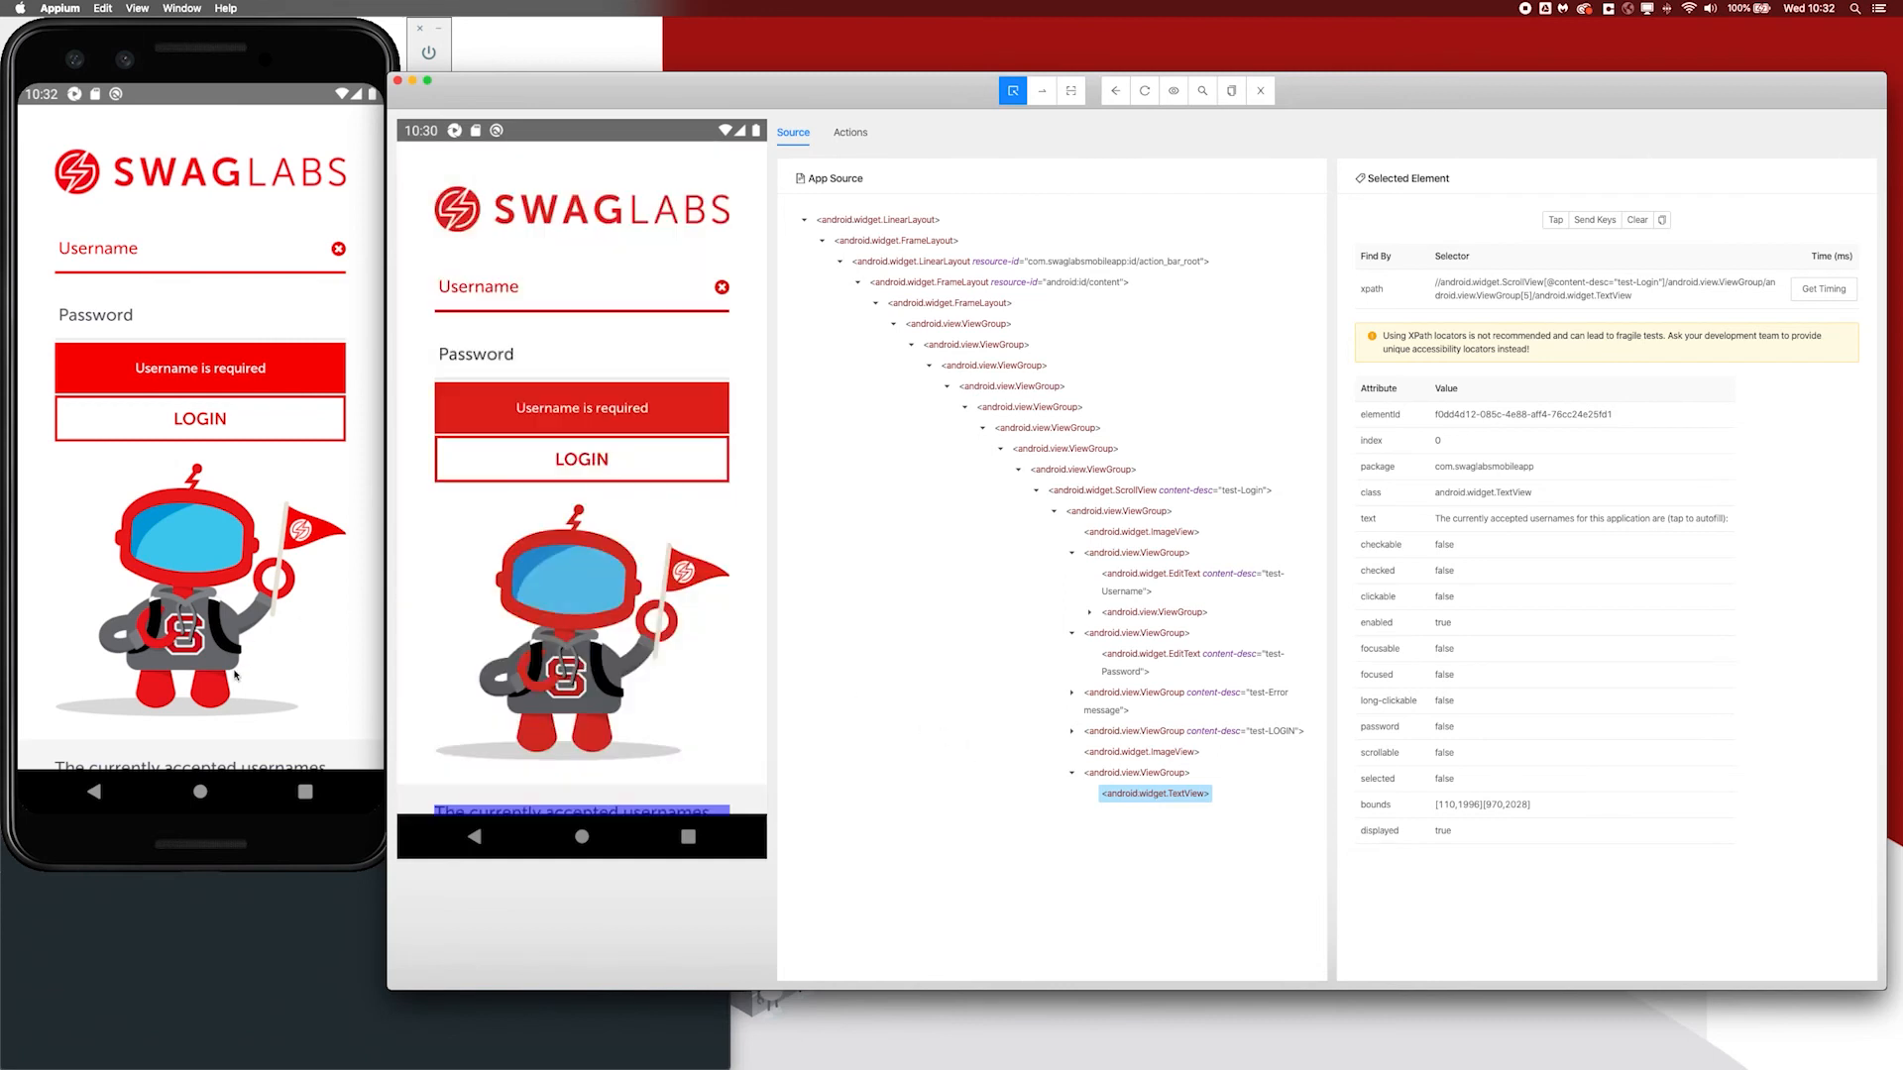
Scroll the emulator's login screen down to the accepted usernames and refresh the inspector's source and screenshot.
click(248, 269)
drag(304, 656, 296, 229)
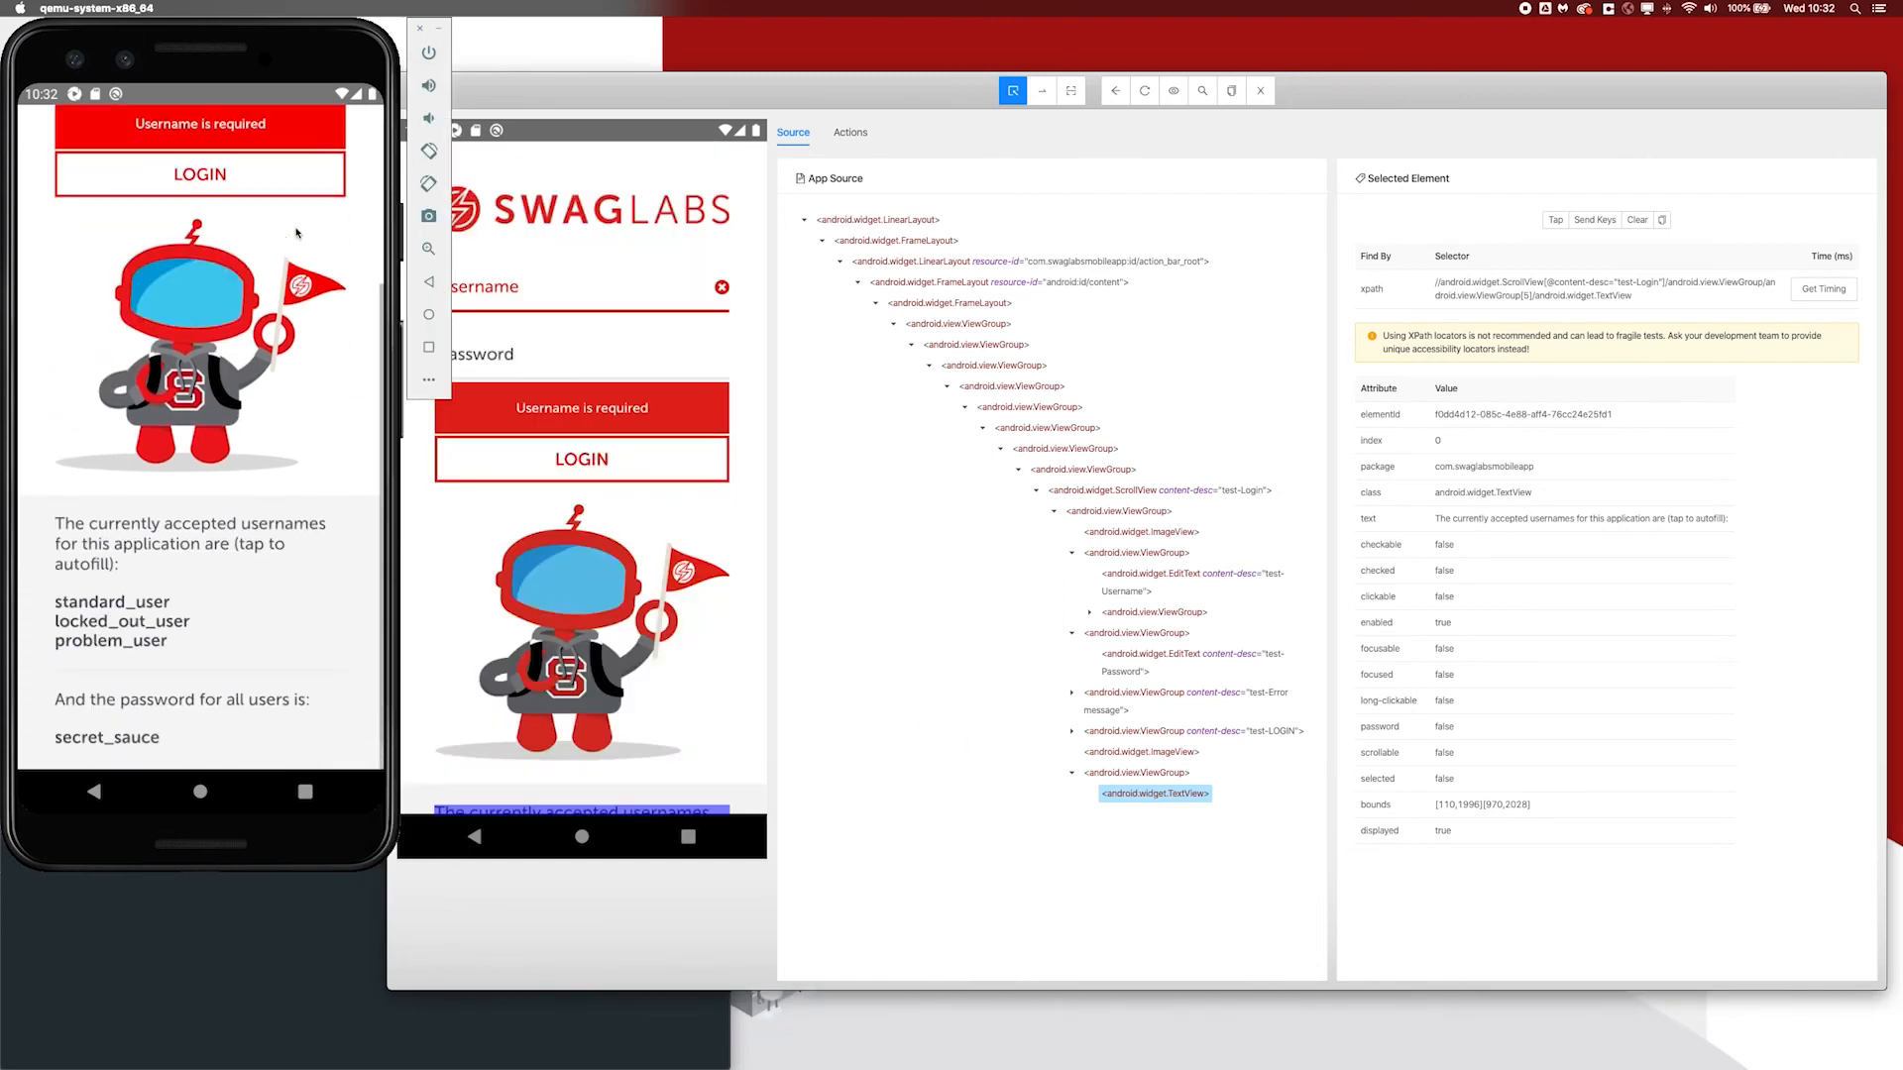
click(1144, 101)
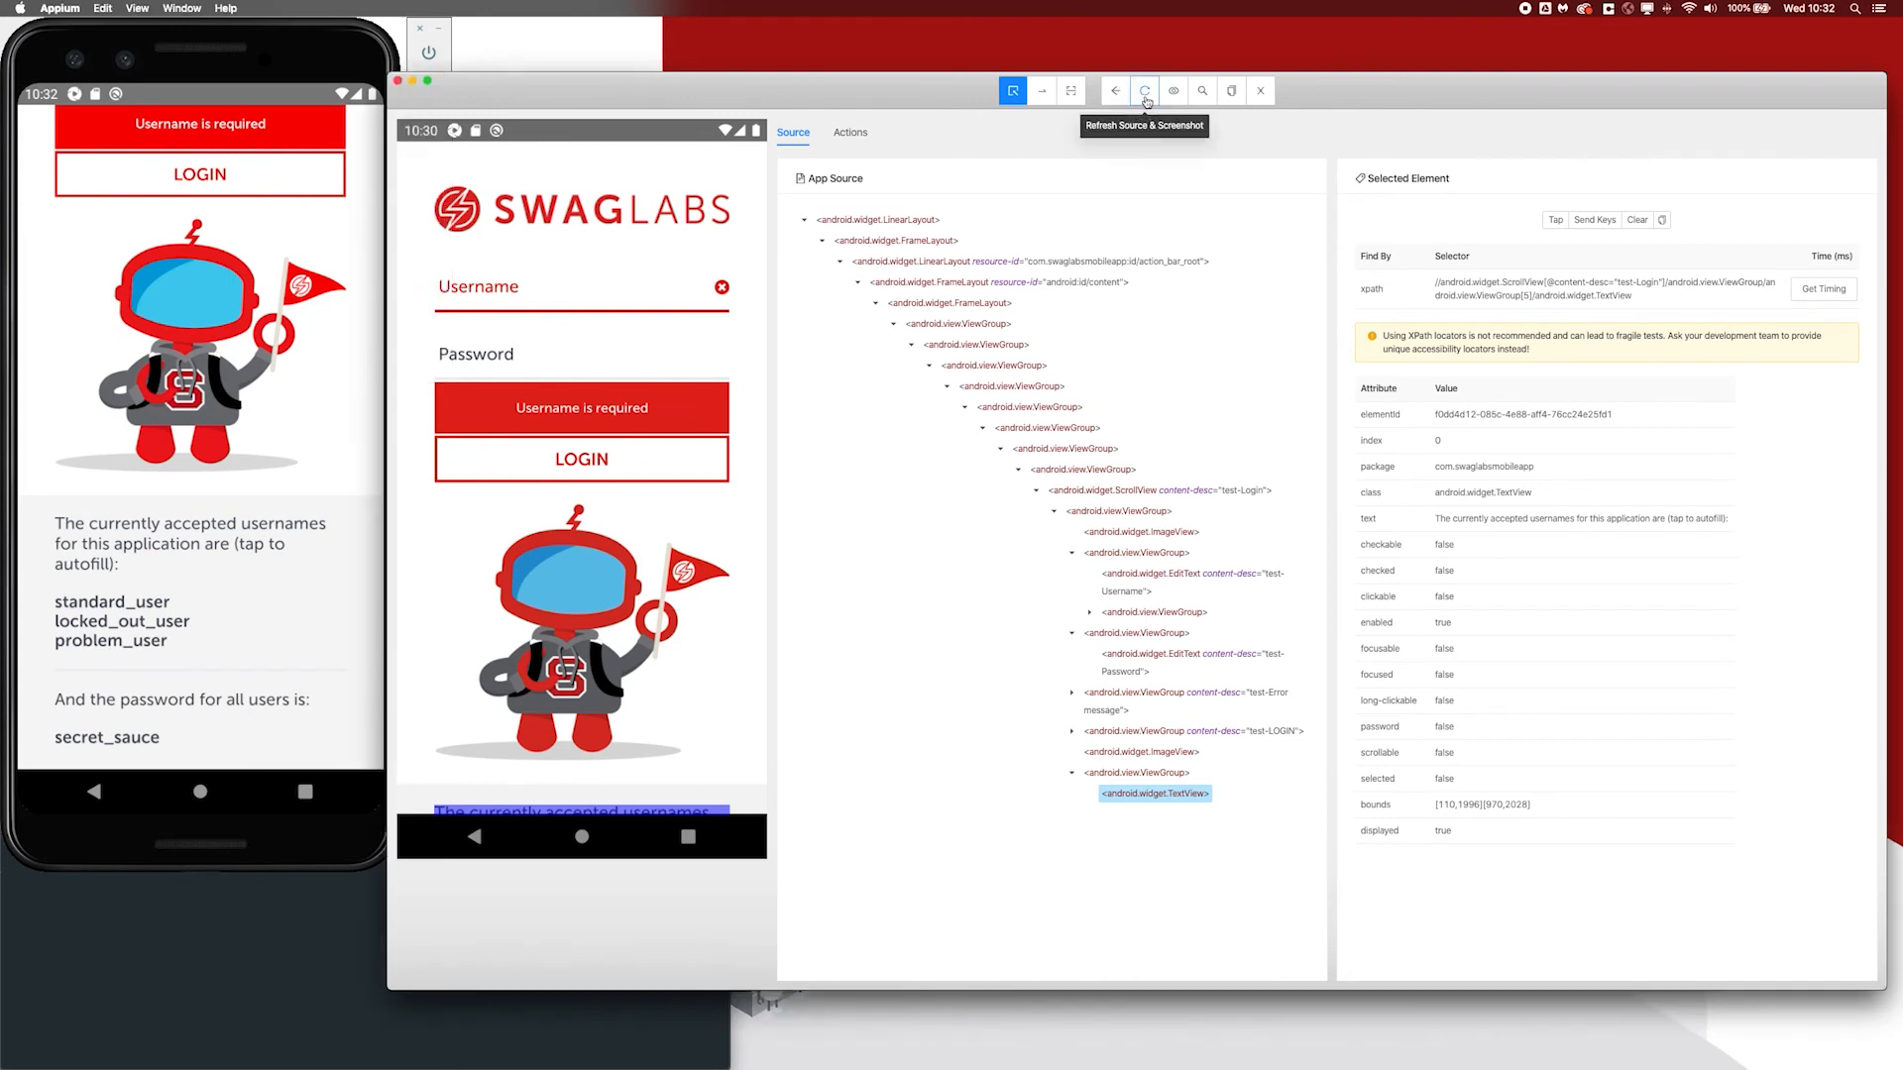
click(1146, 102)
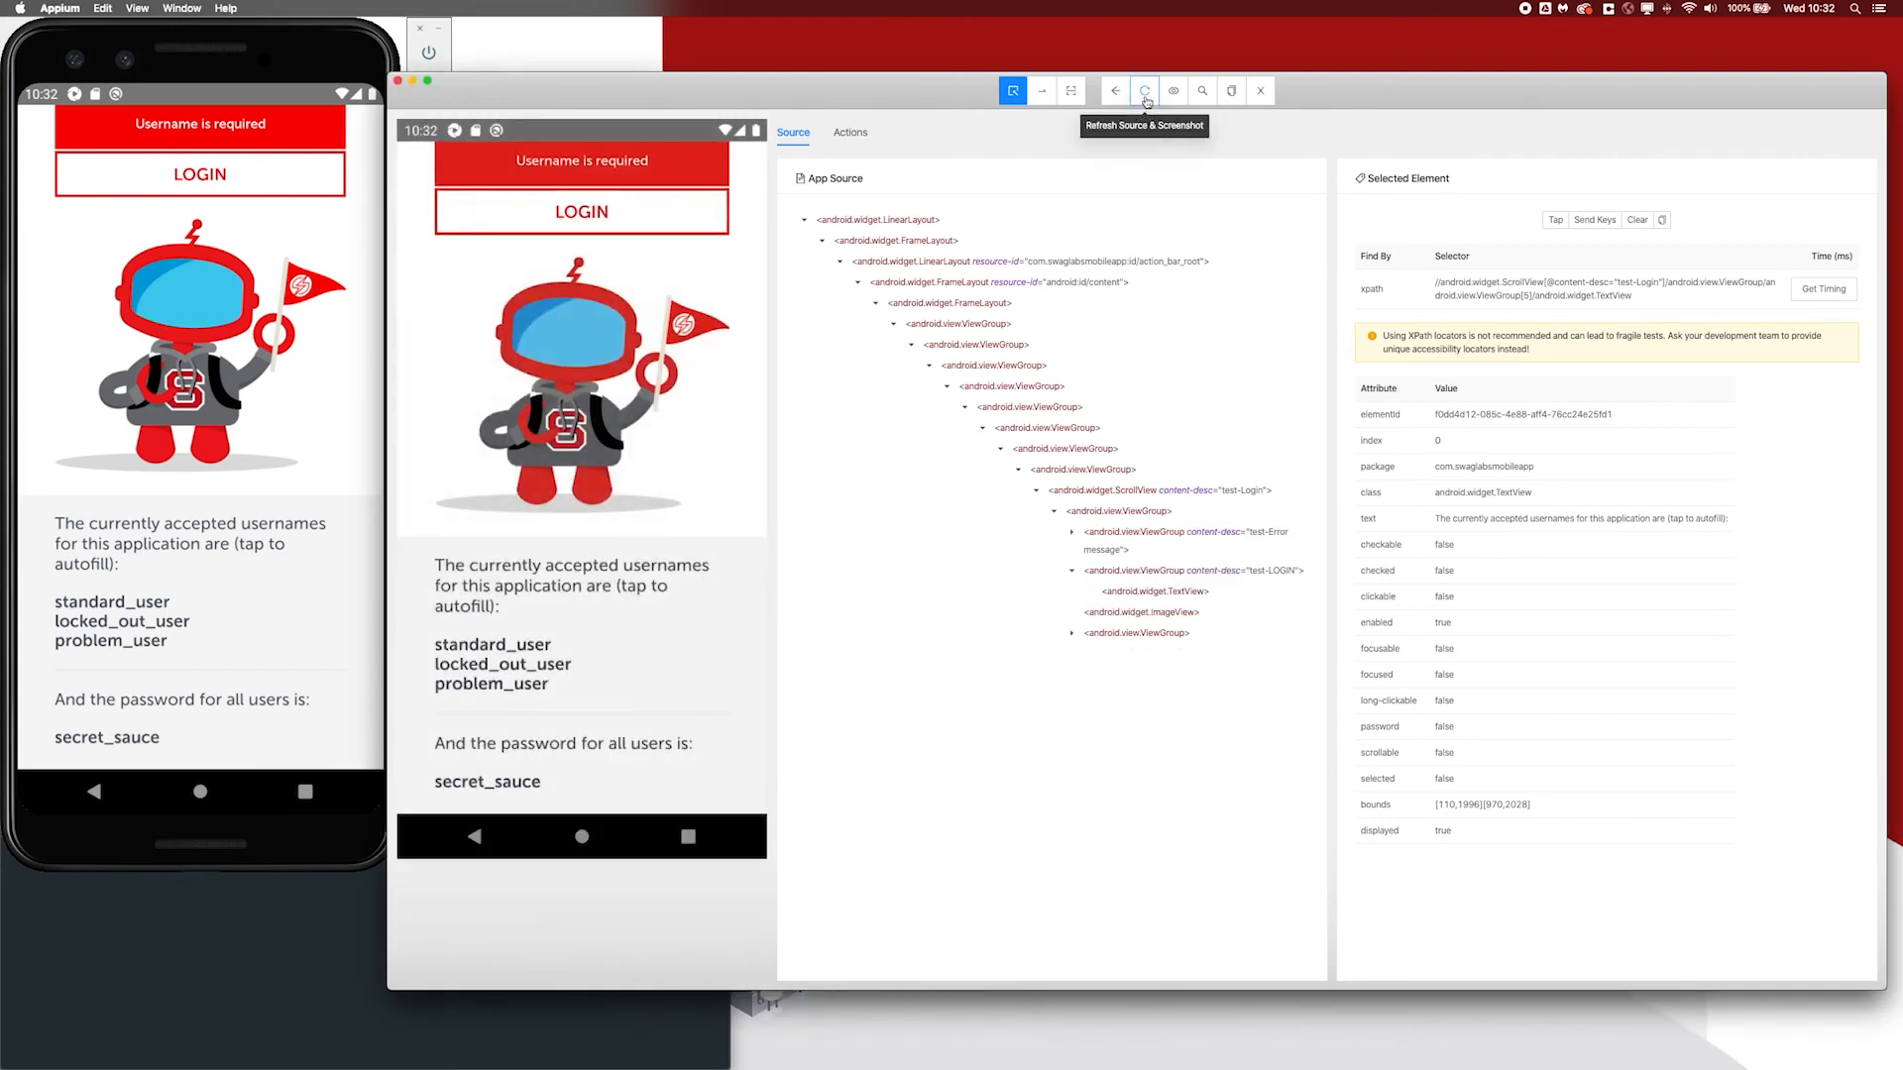
Expand the last view group and inspect the test-standard_user, test-locked_out_user and test-Error message elements.
click(1072, 633)
click(1118, 677)
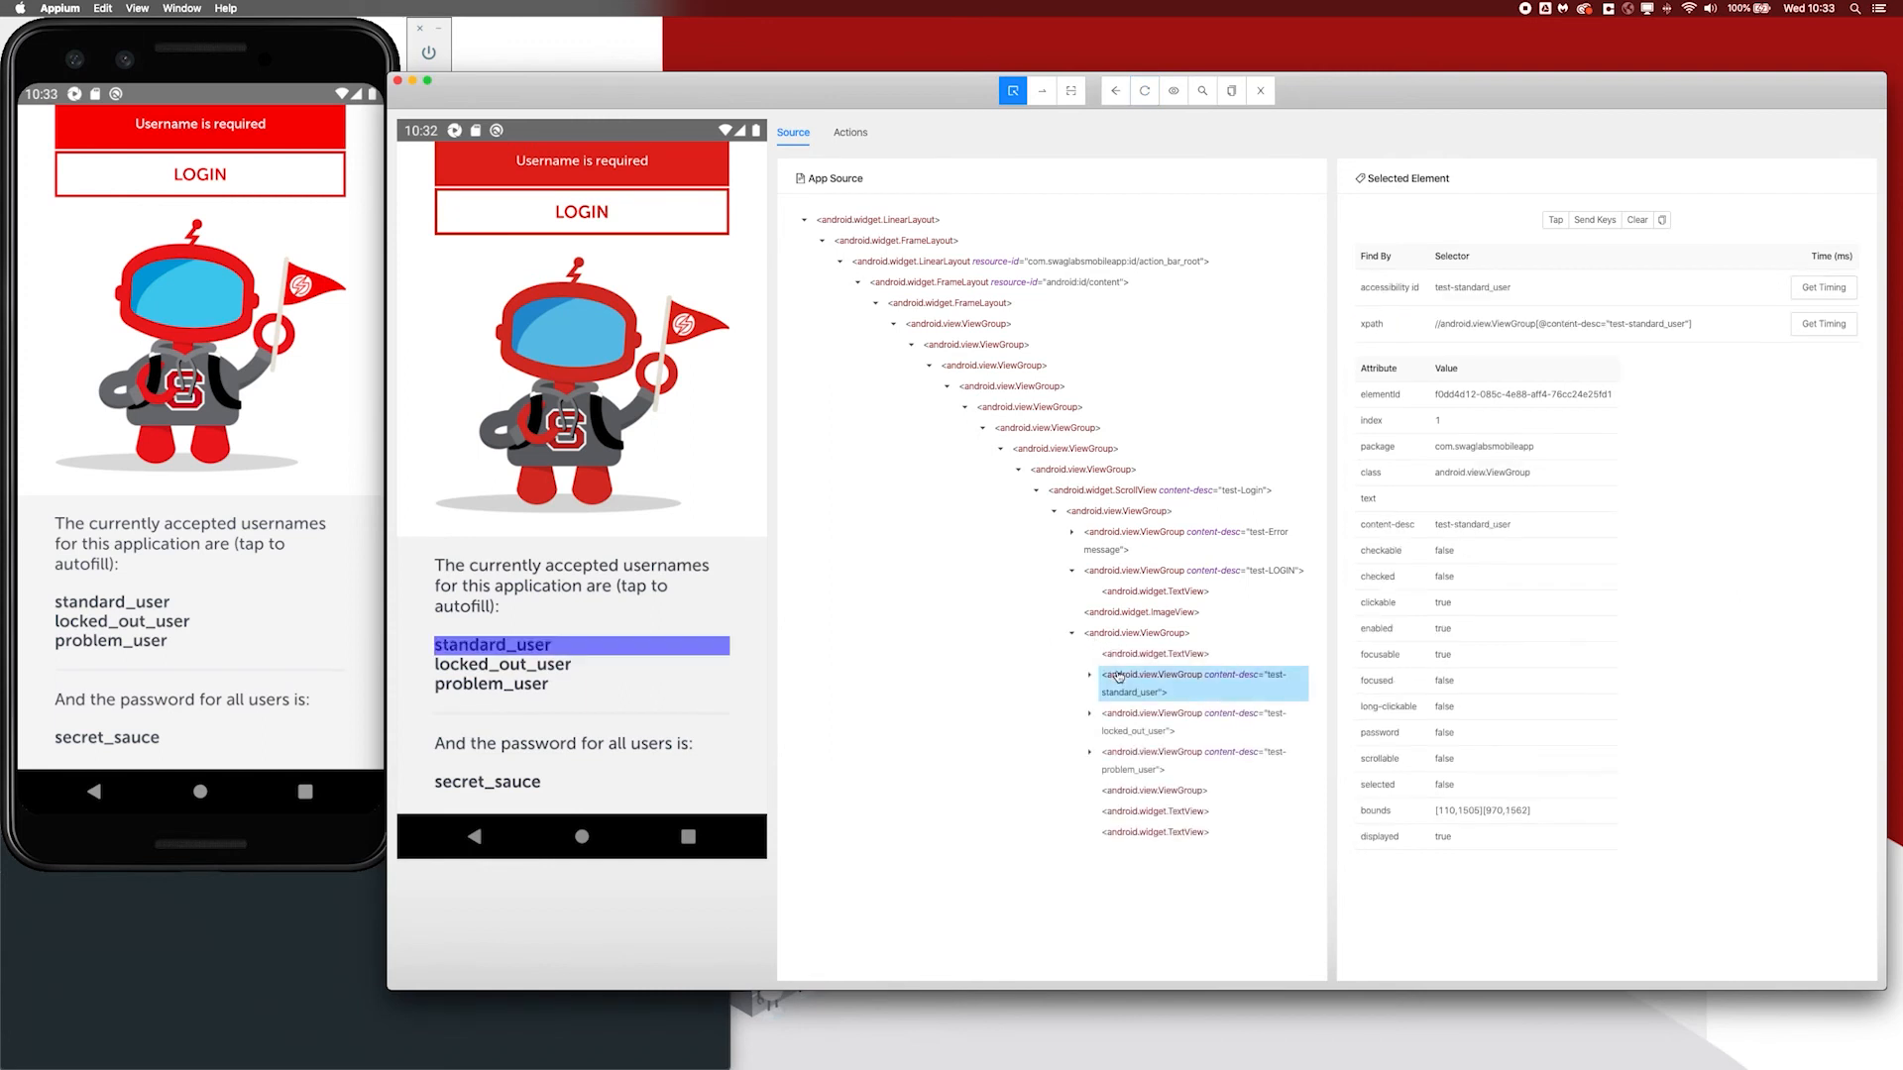
click(1124, 717)
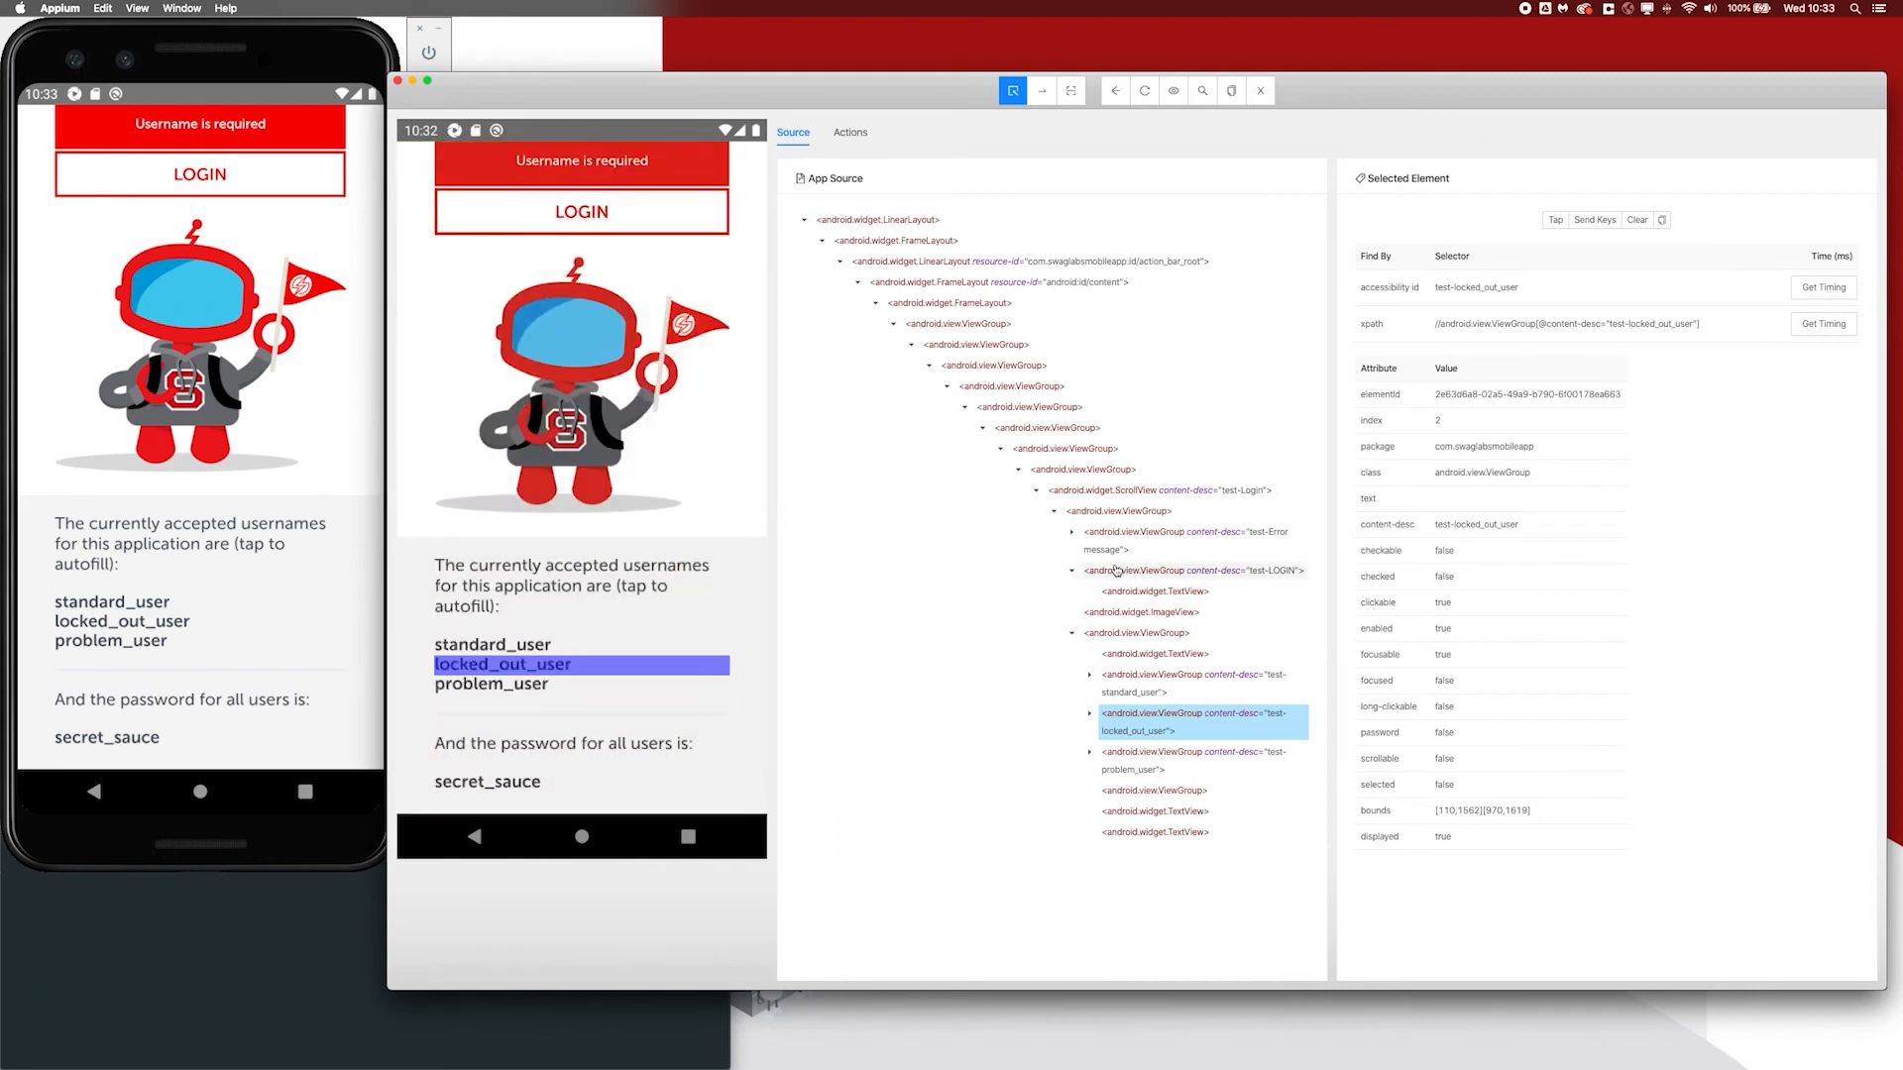
click(1104, 536)
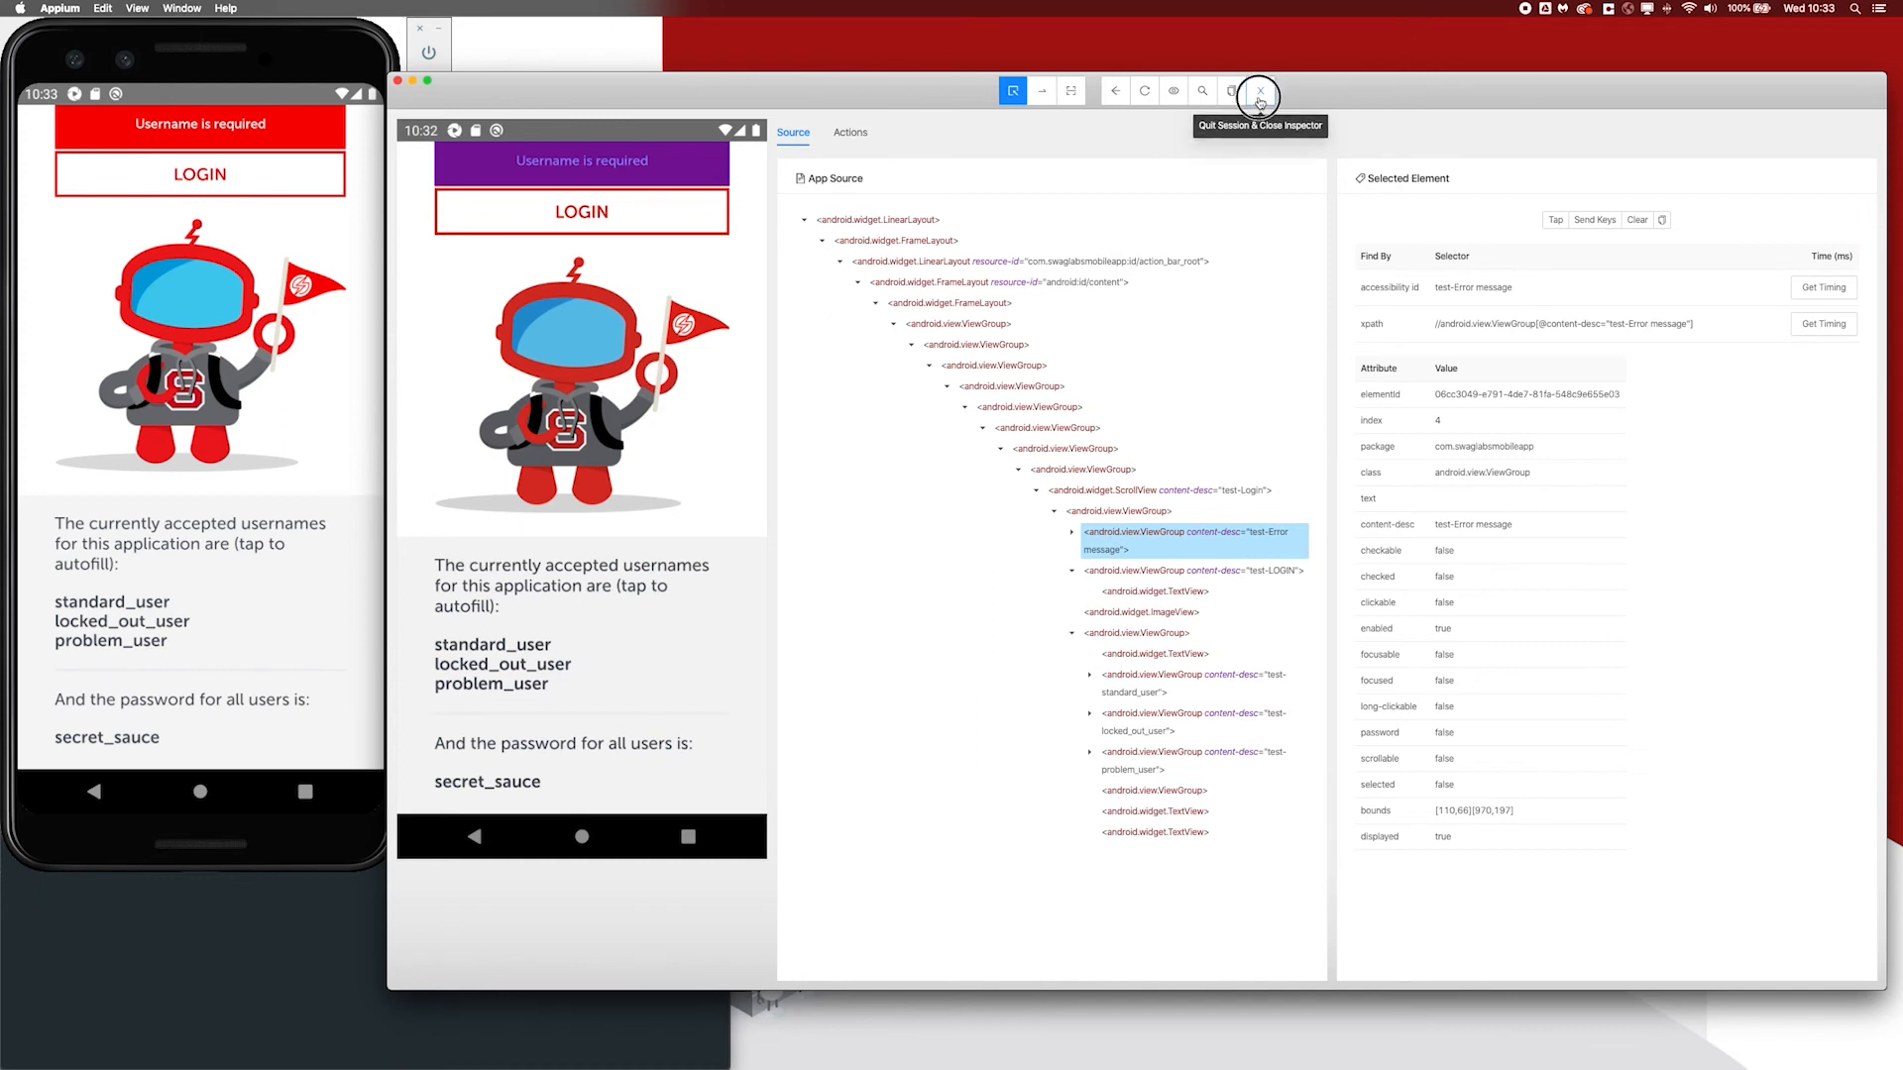
Quit the Android inspector session and switch to the iPhone 11 simulator.
click(1260, 91)
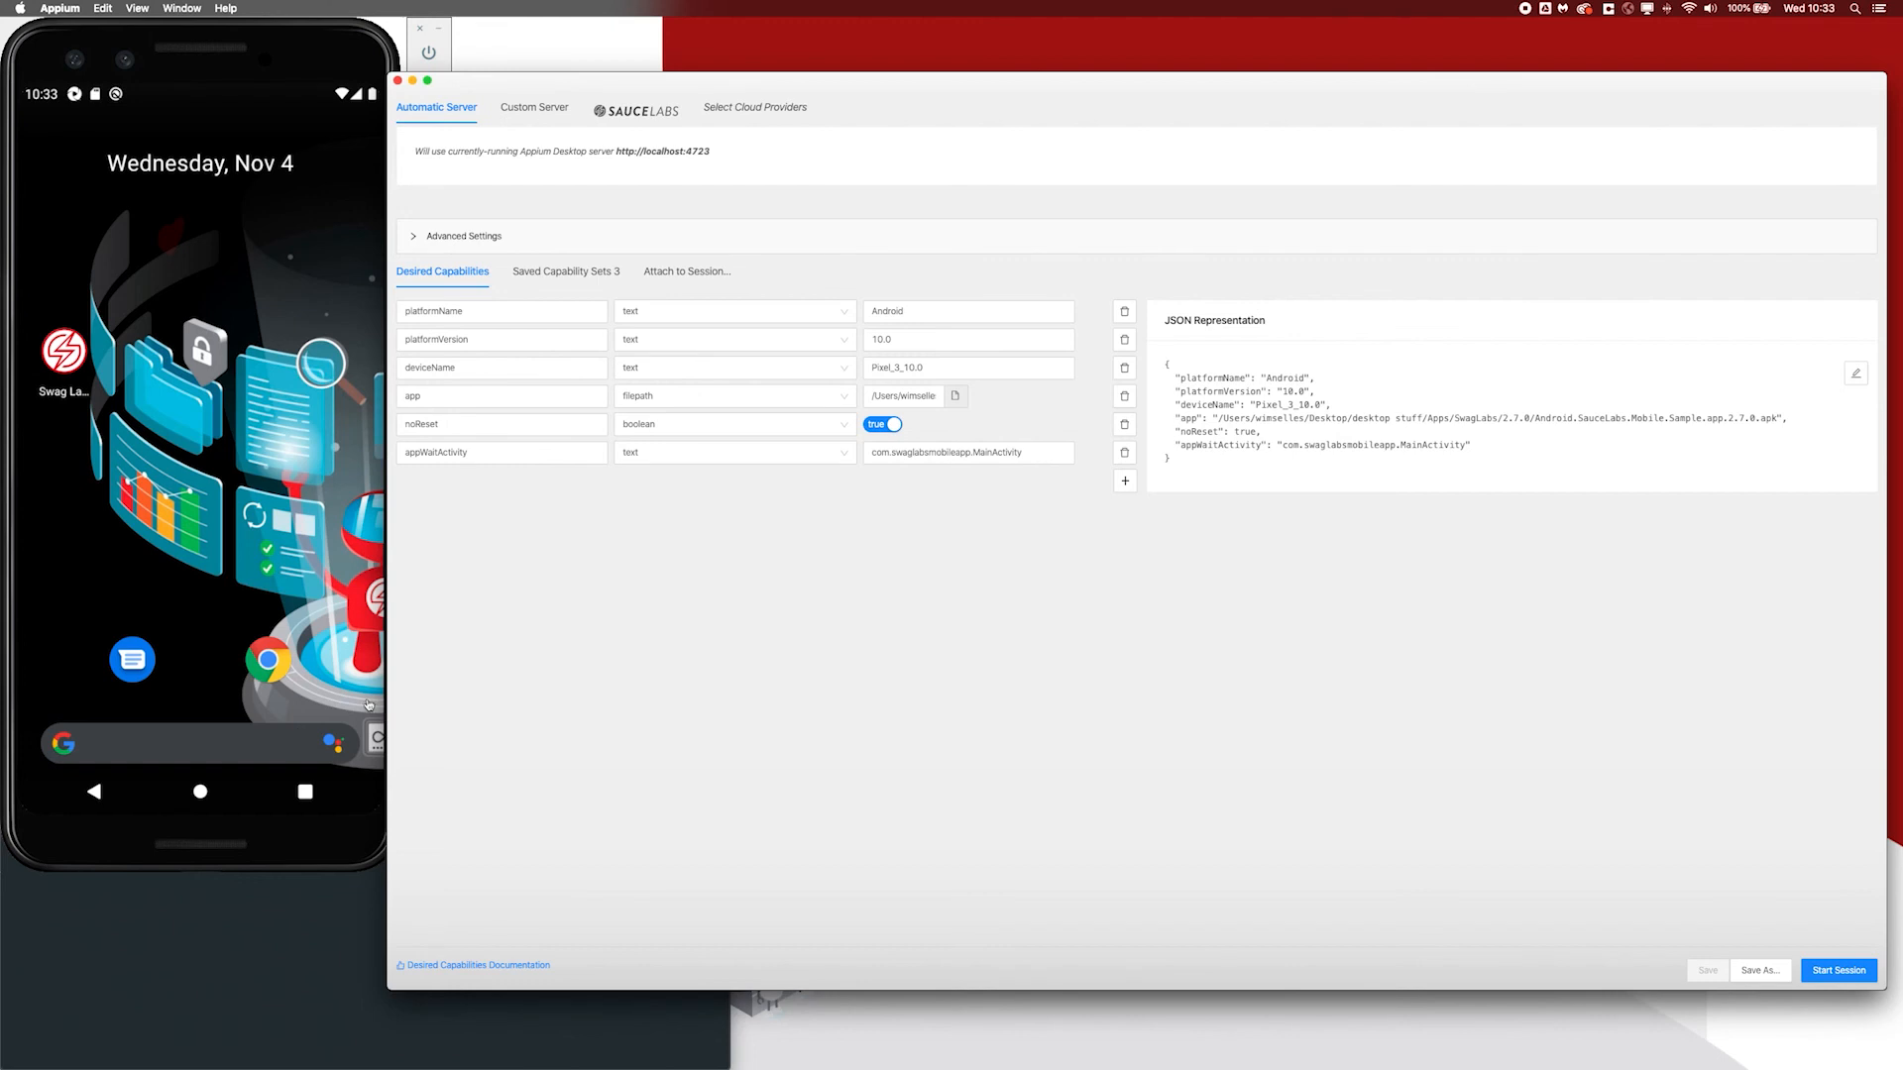
key(super+Tab)
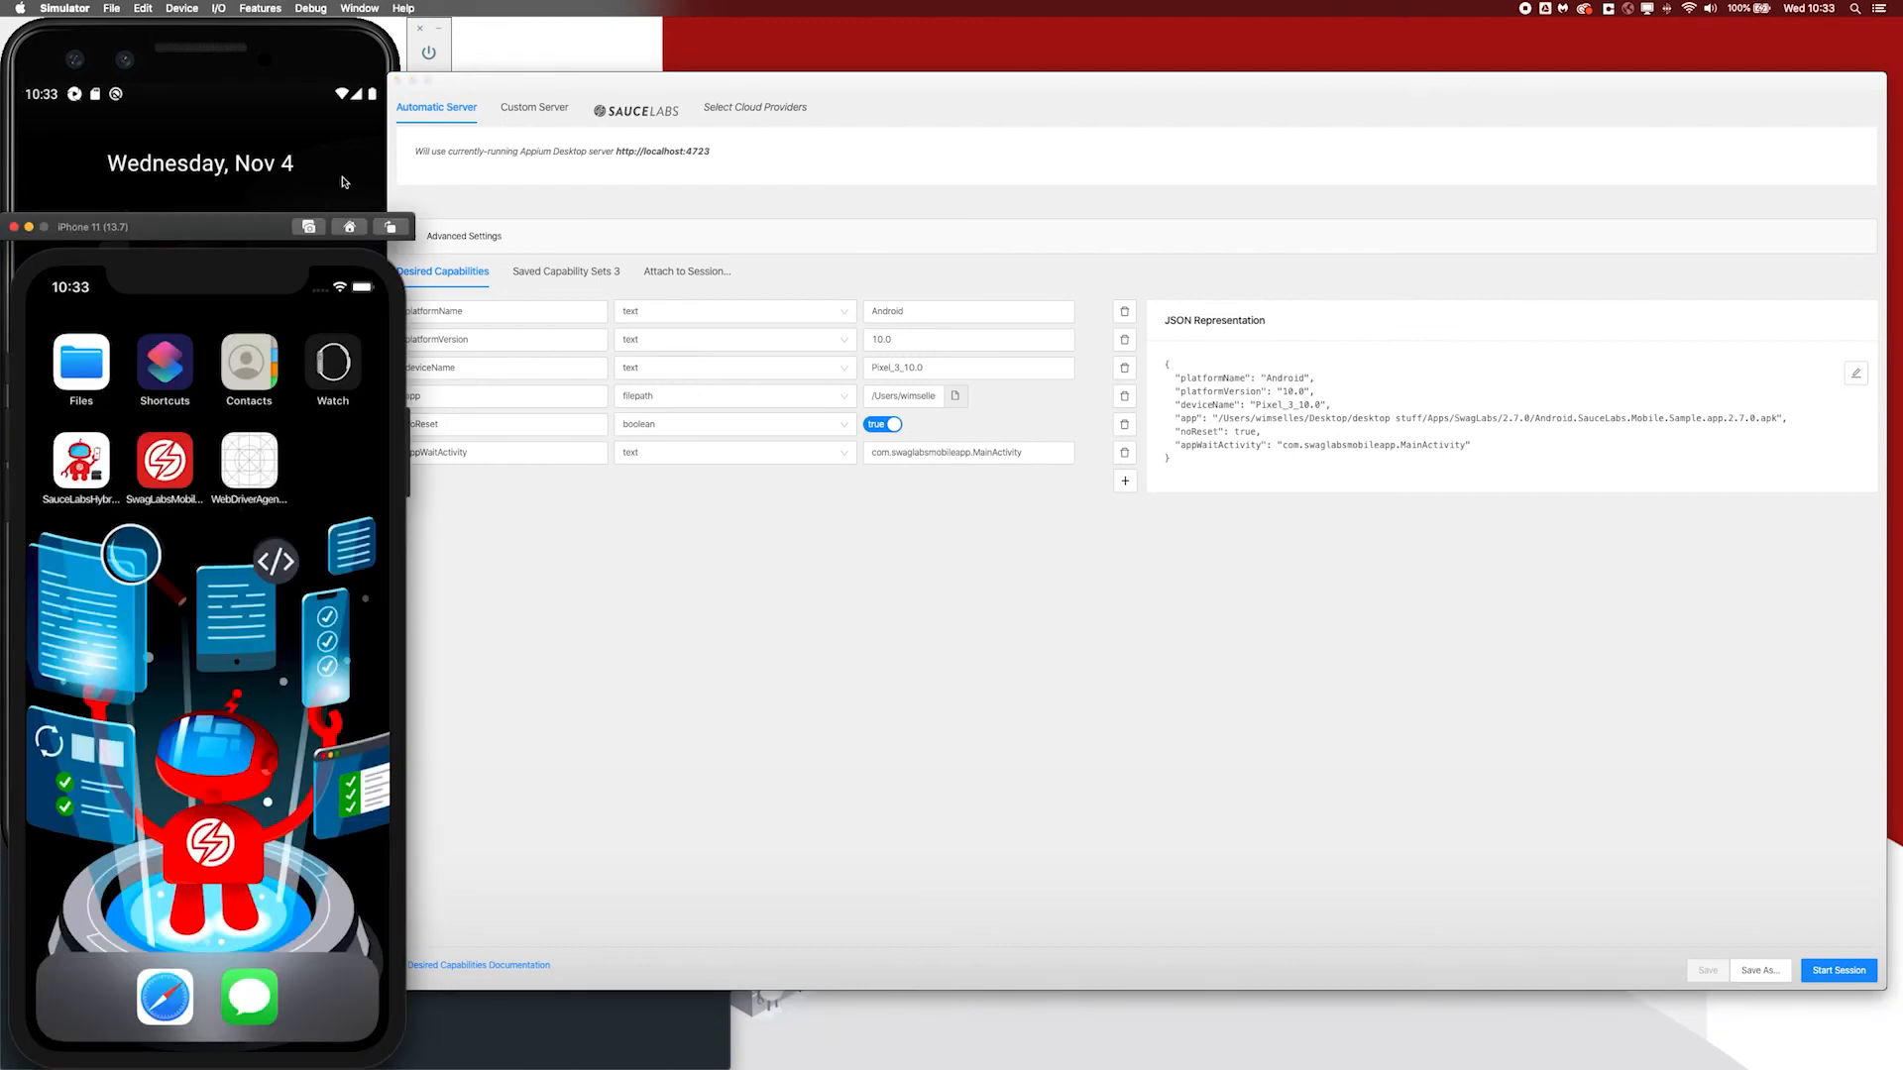
Load the saved capability set "local sim" in Appium and start an inspector session for the iPhone 11 simulator.
click(546, 281)
click(525, 275)
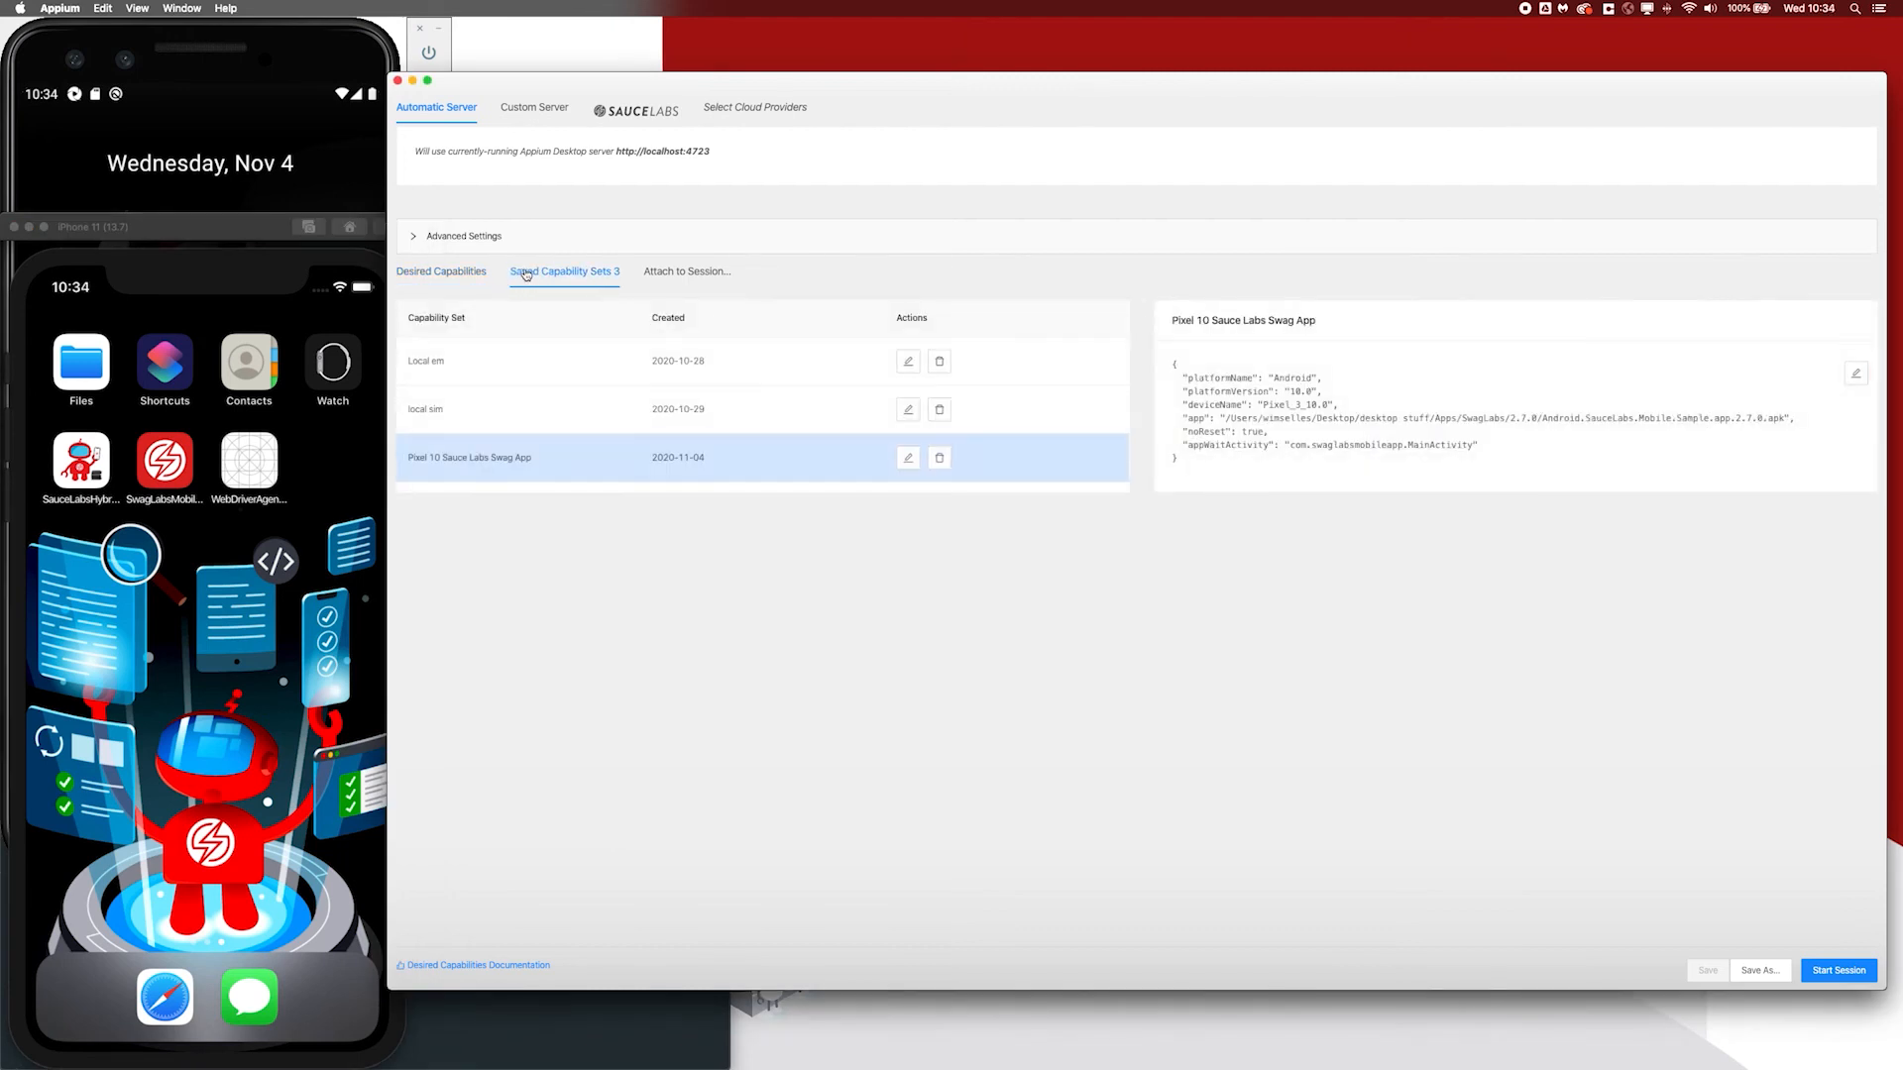
click(461, 417)
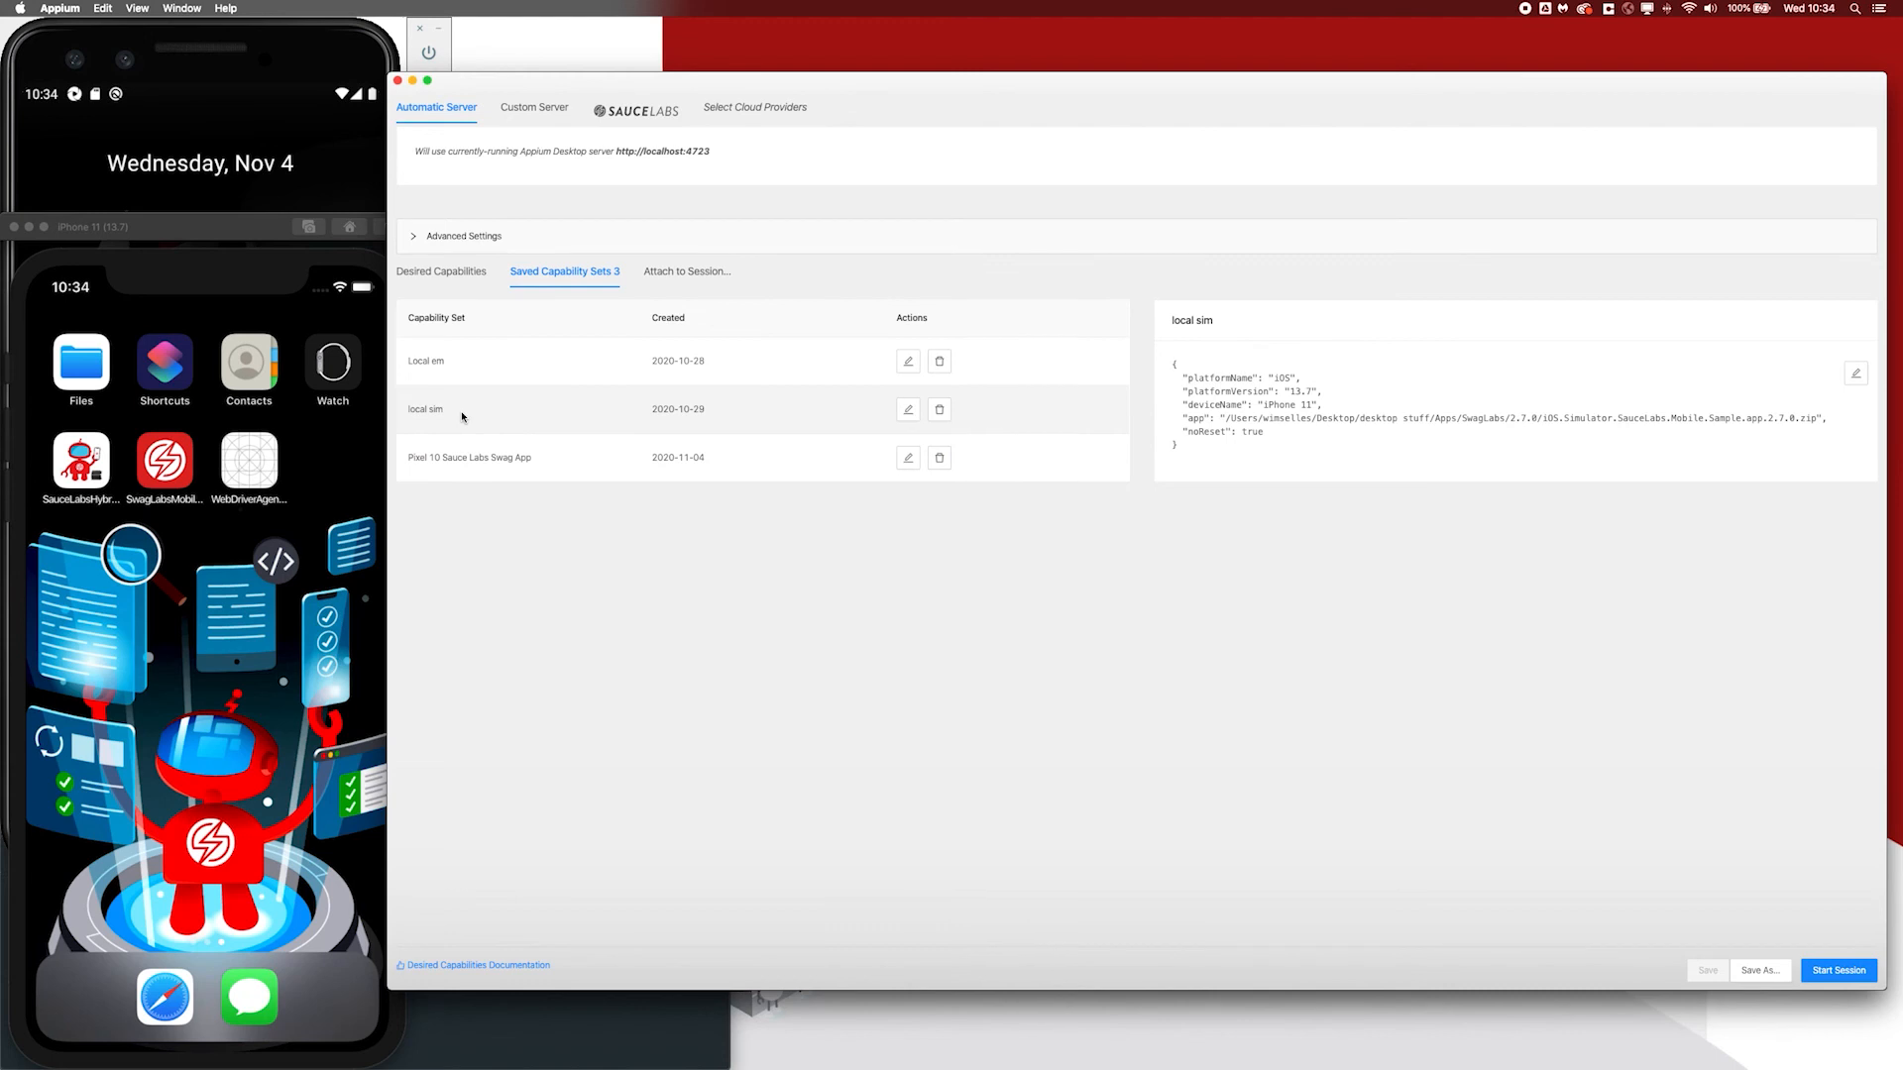
click(908, 411)
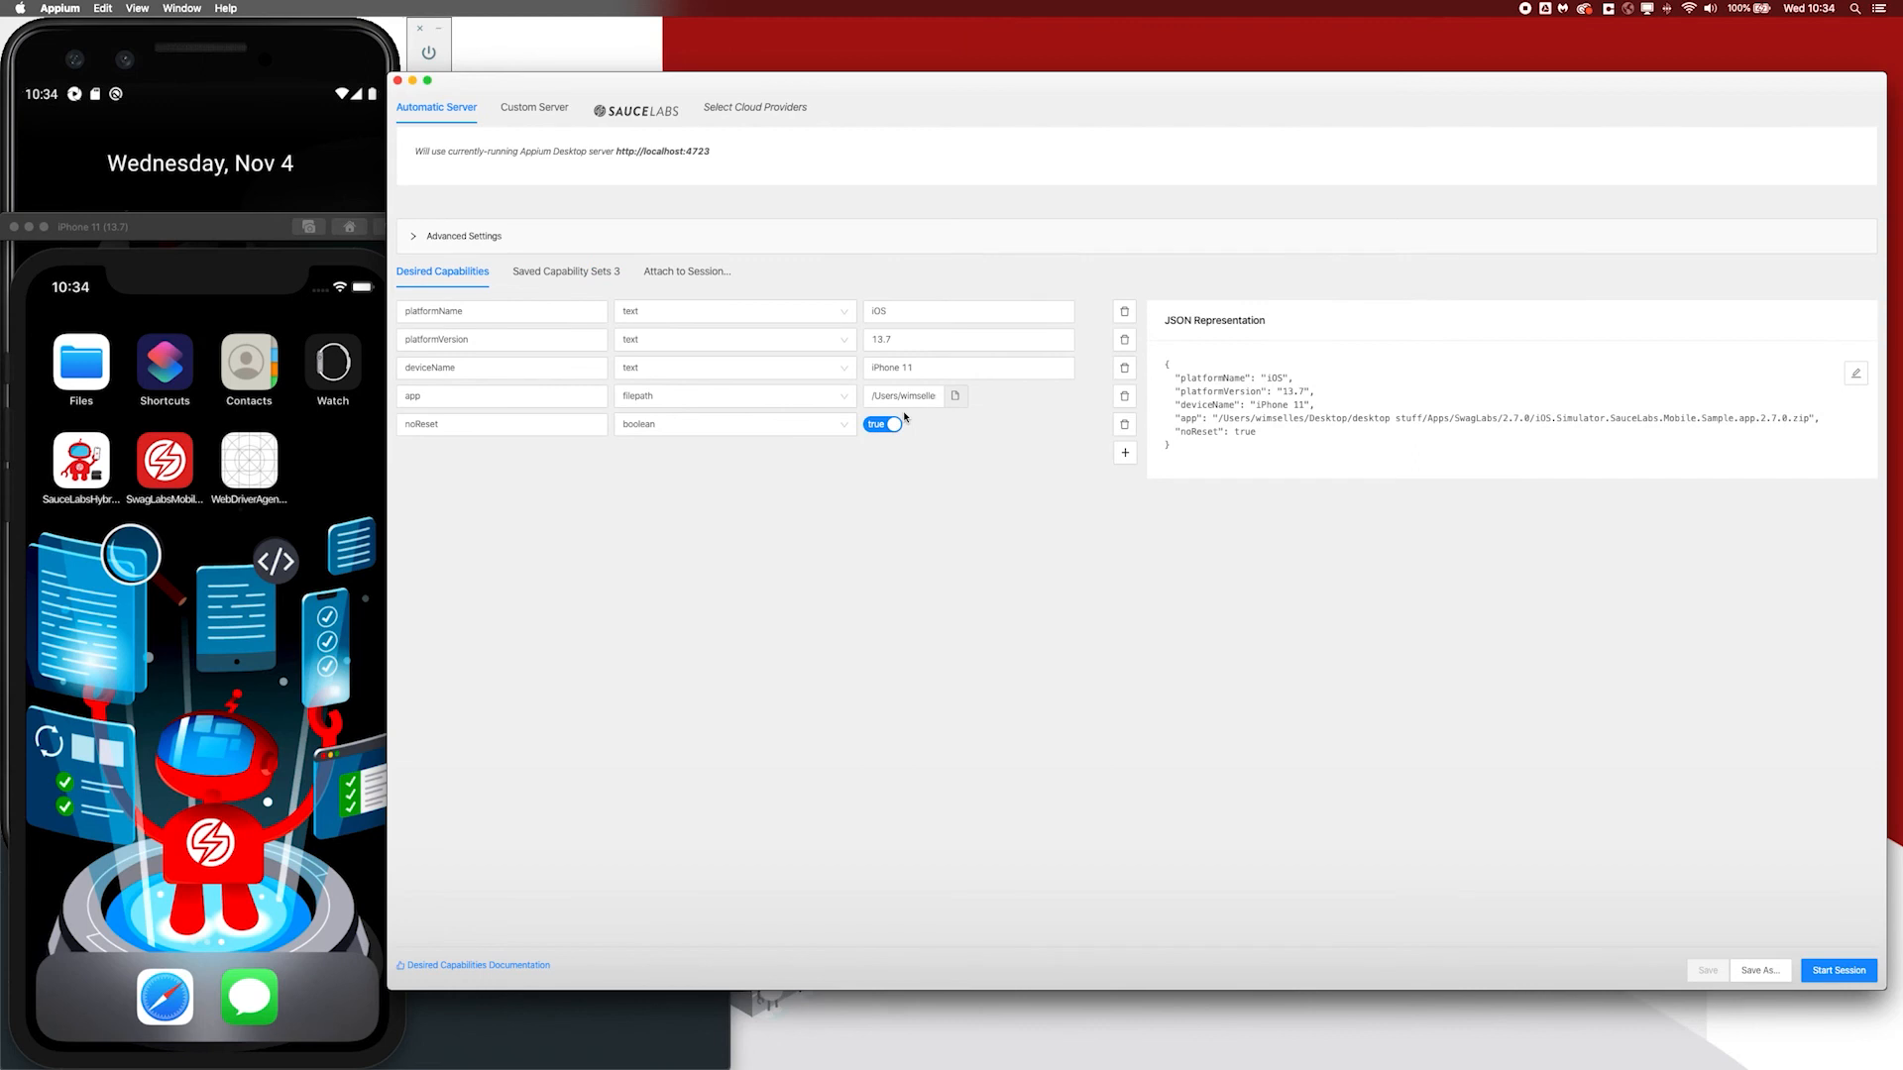
click(1825, 977)
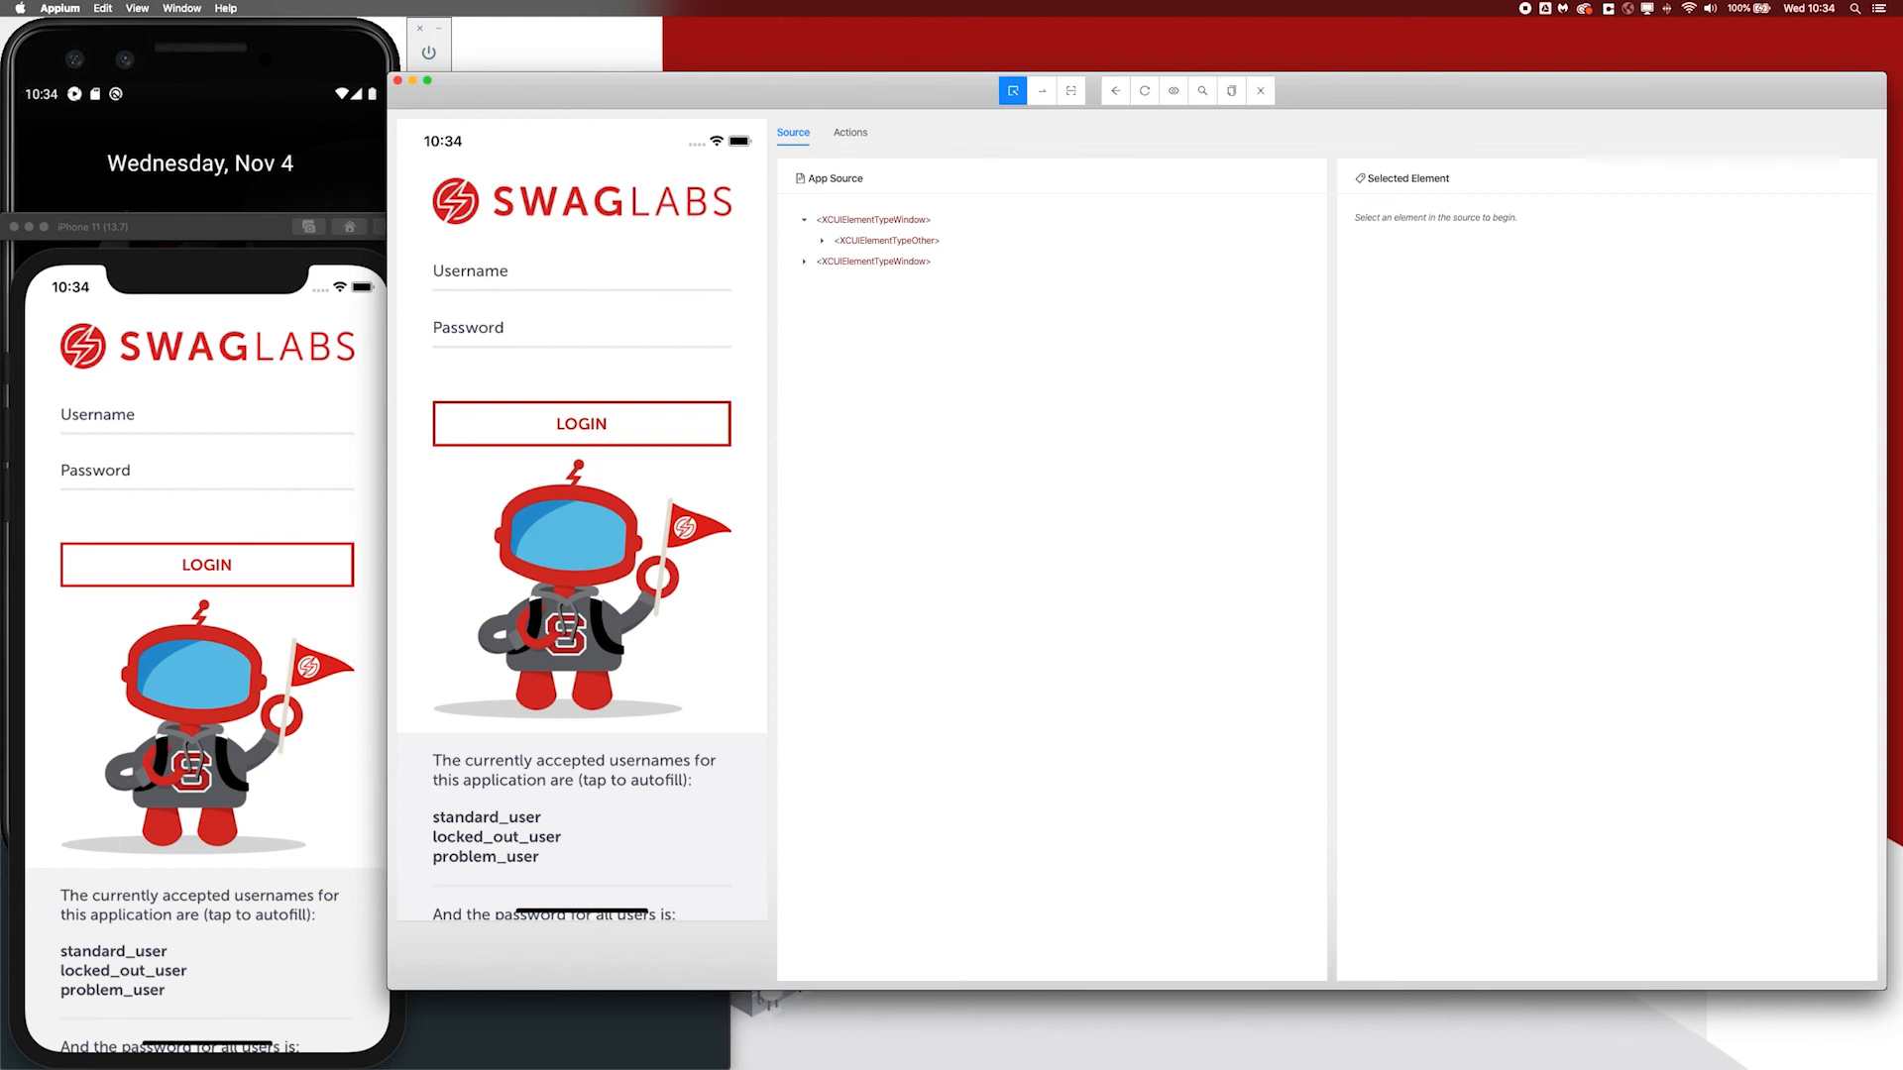
Expand the first XCUIElementTypeWindow in the app source level by level down to the ALL ITEMS and login form groups.
click(825, 240)
click(840, 261)
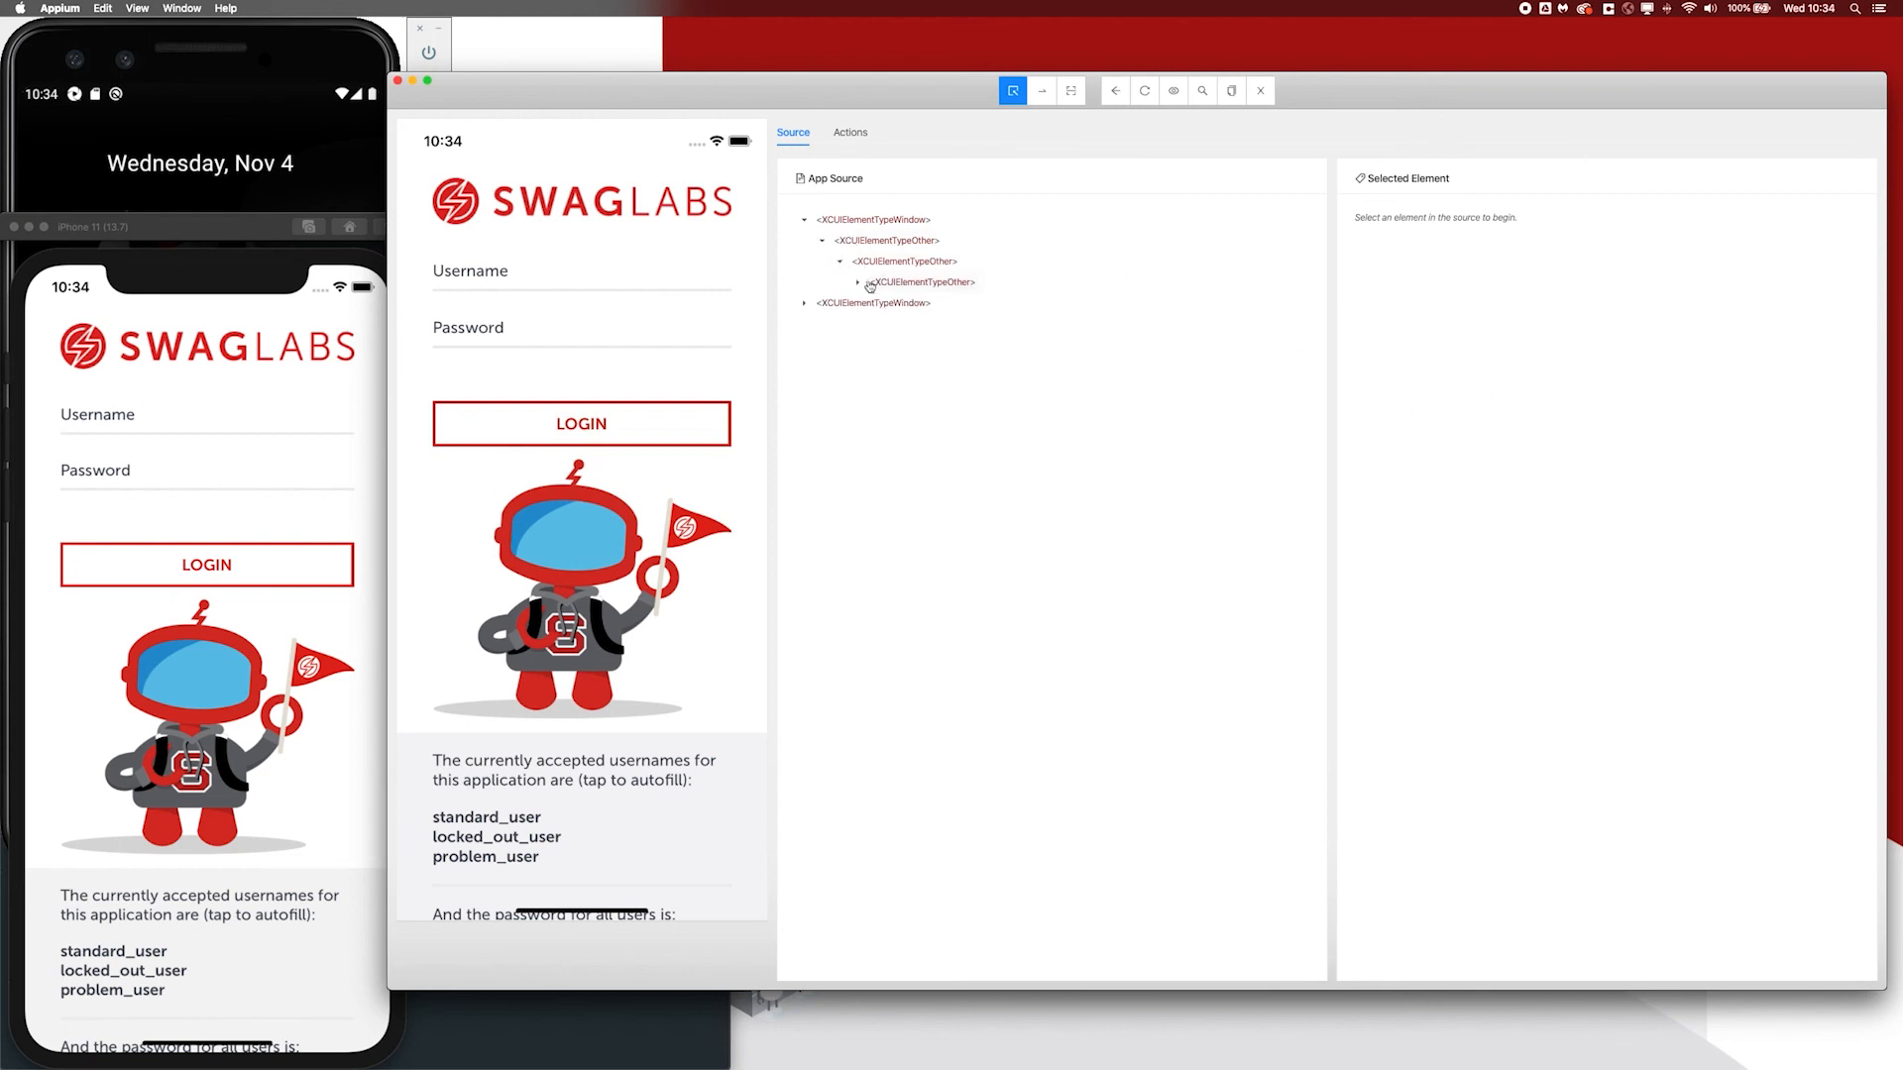
click(871, 284)
click(906, 378)
click(894, 377)
click(913, 452)
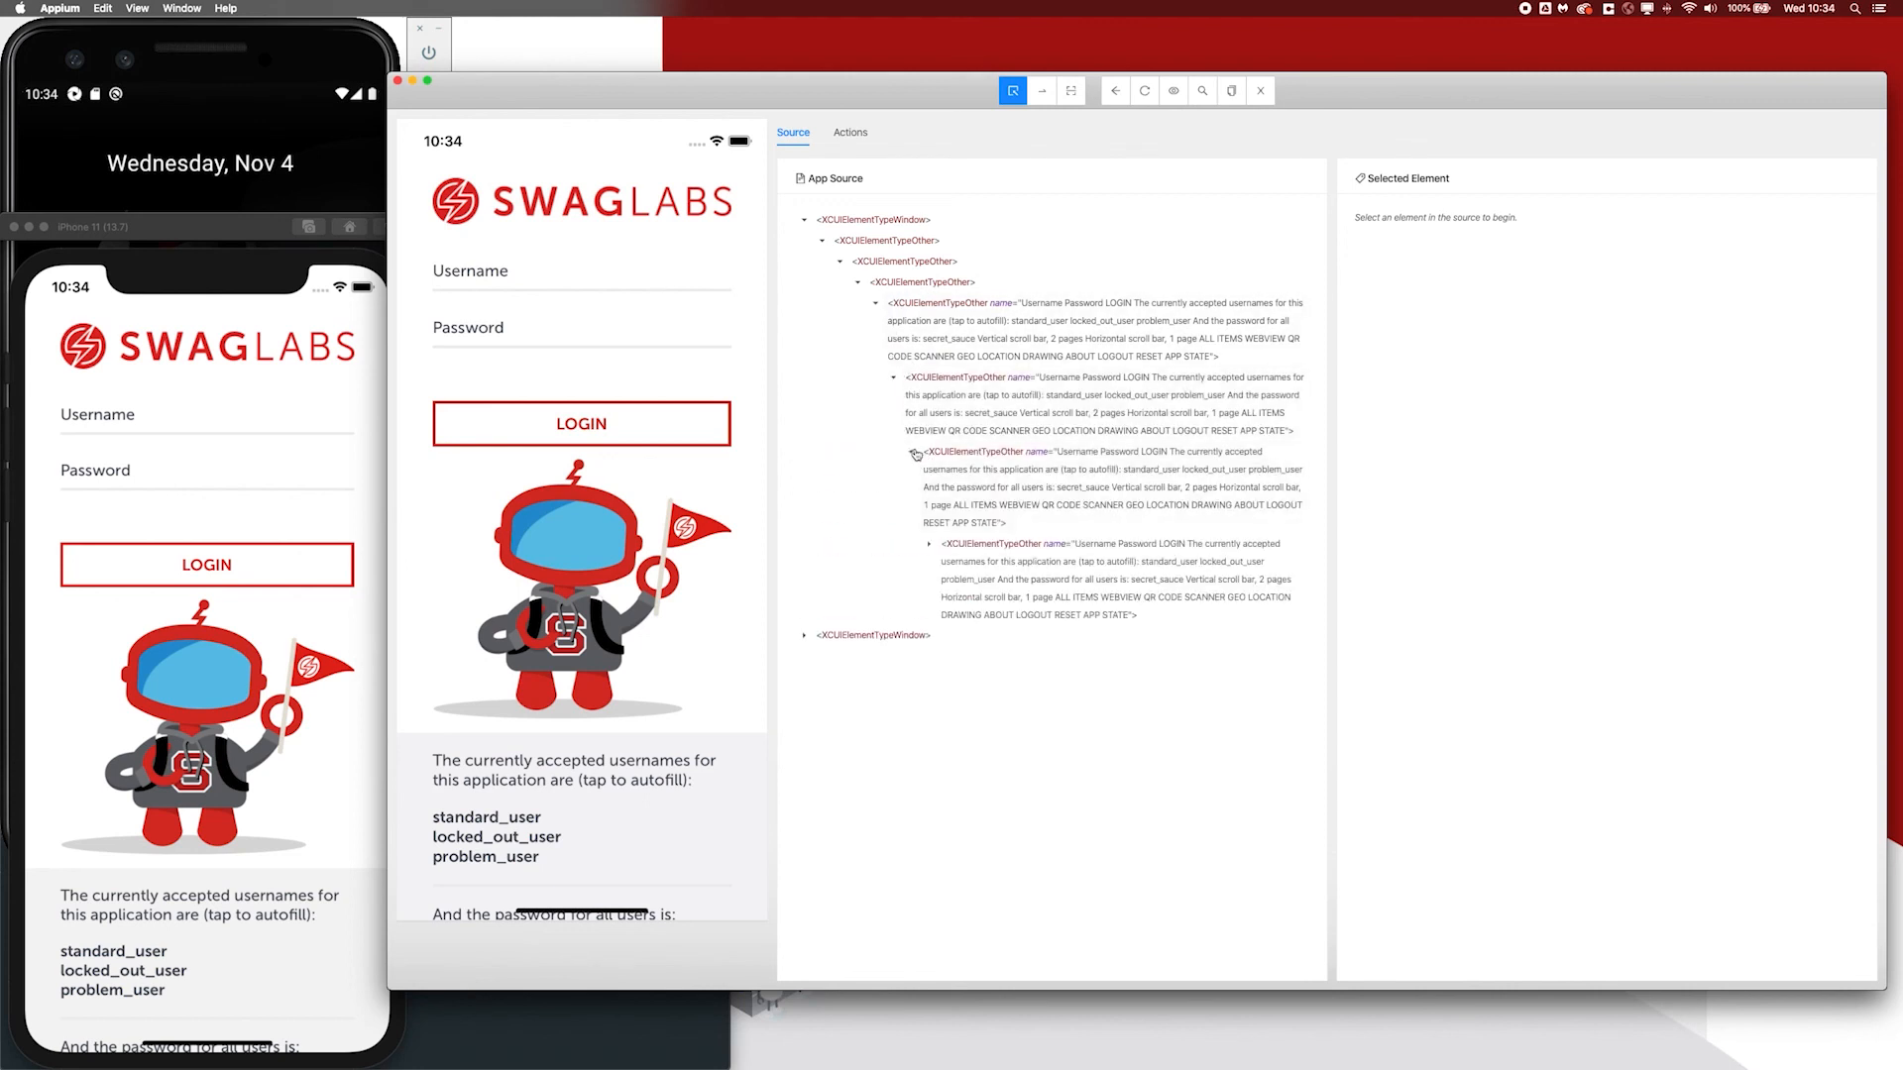
click(929, 545)
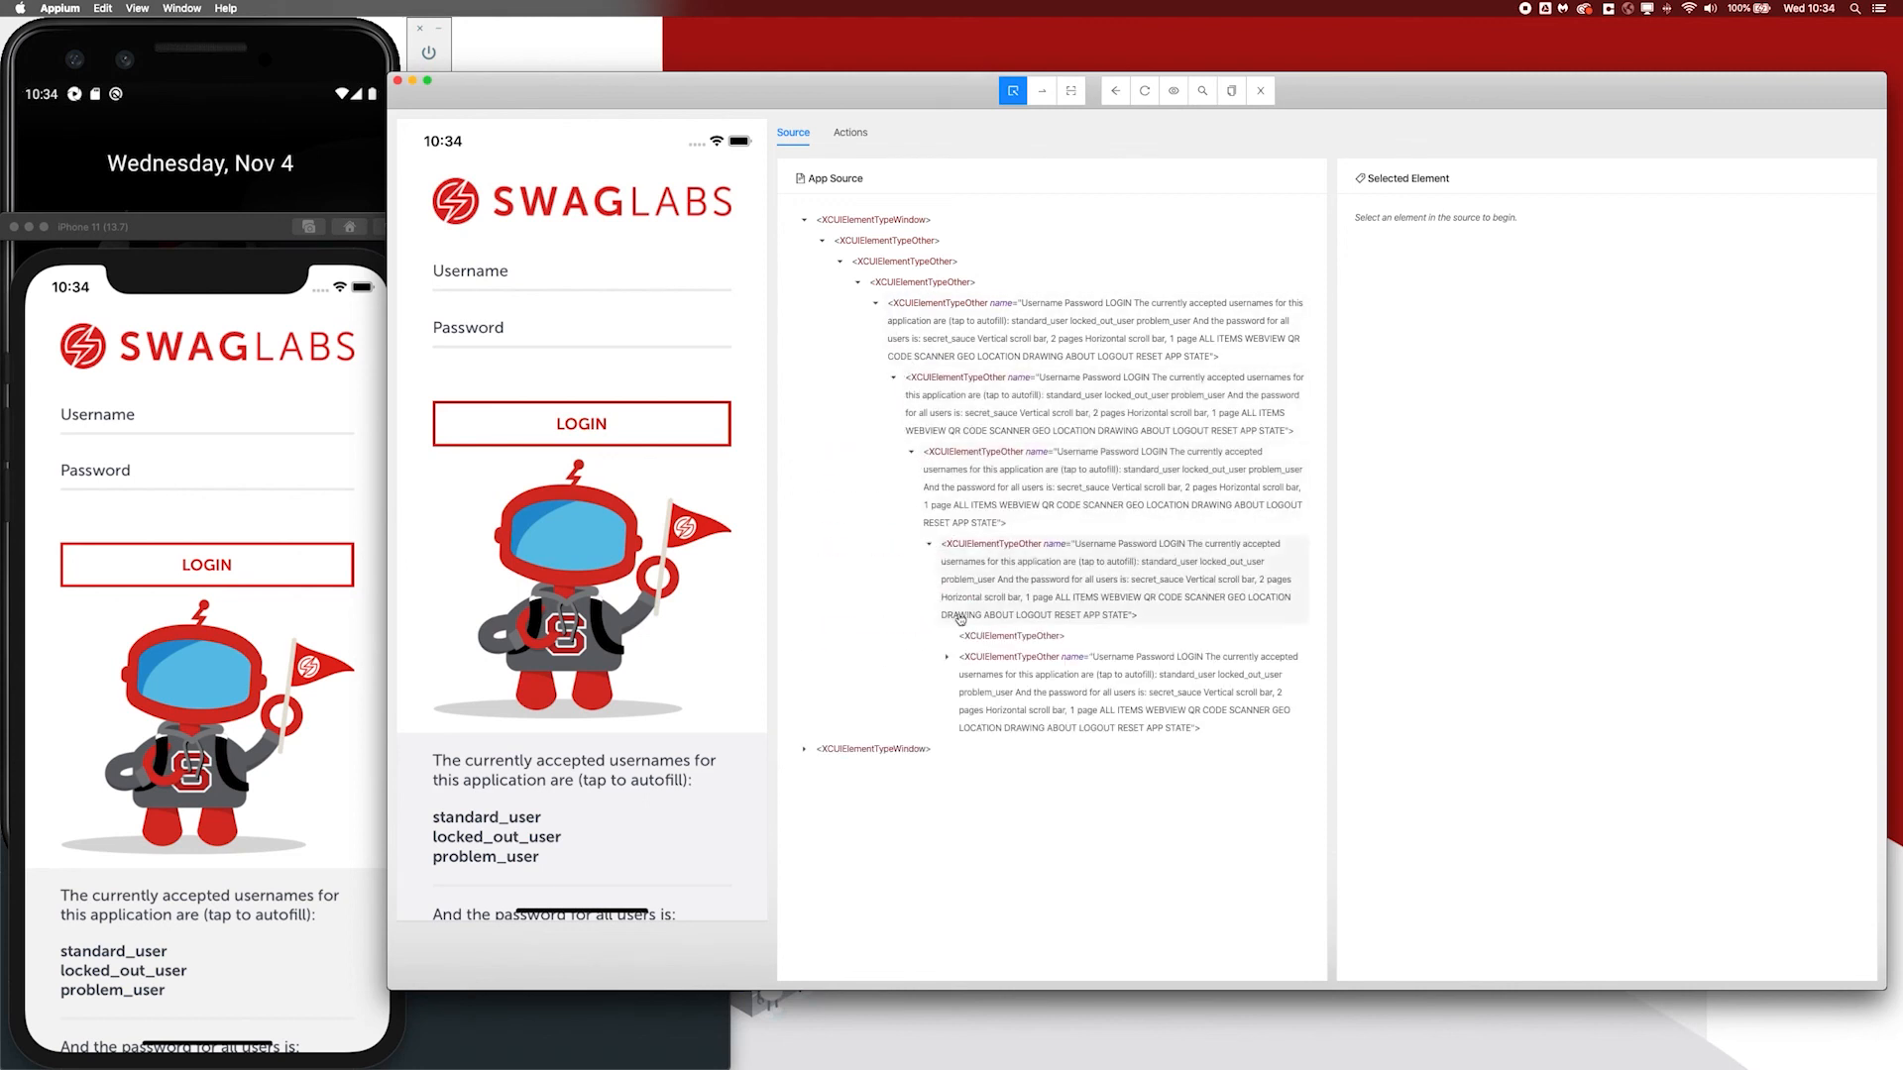
click(947, 658)
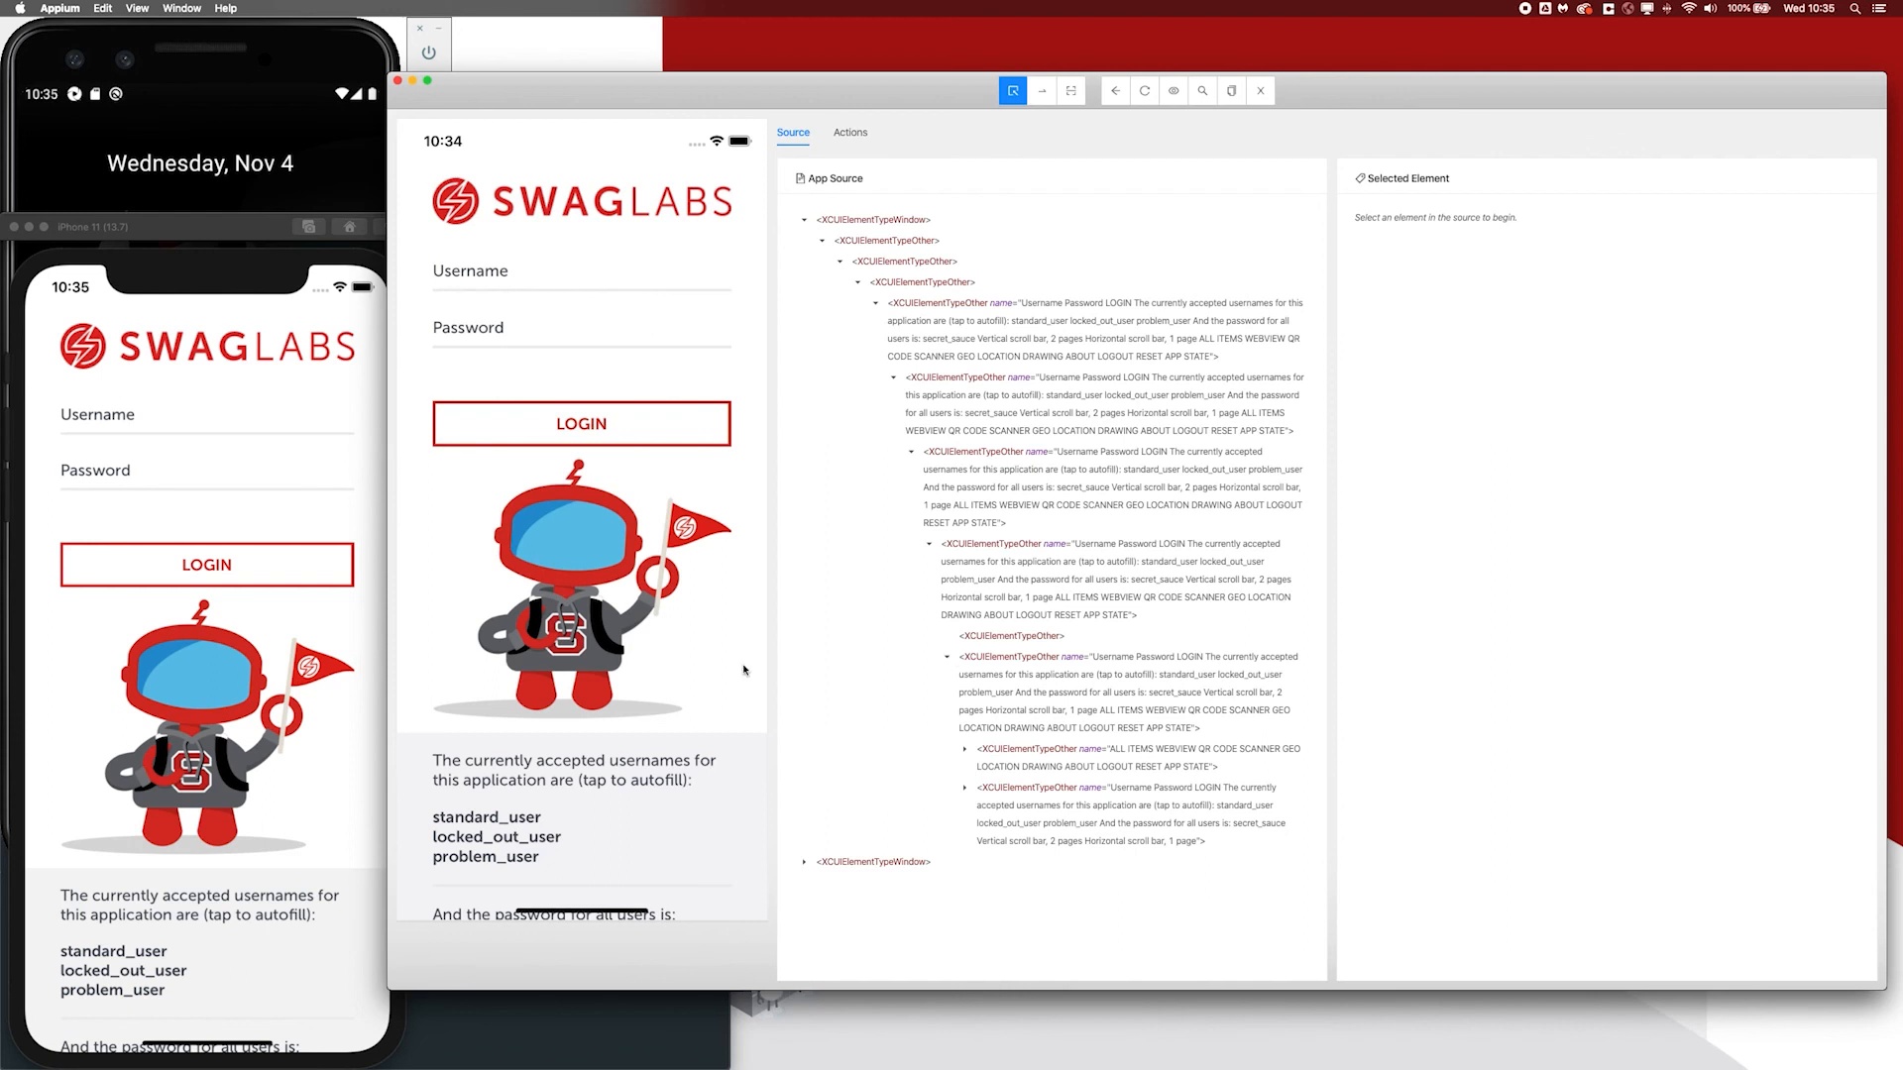
Select the element at standard_user in the app screenshot and examine its position in the source tree.
click(544, 820)
scroll(1086, 723, down, 12)
scroll(1086, 724, down, 5)
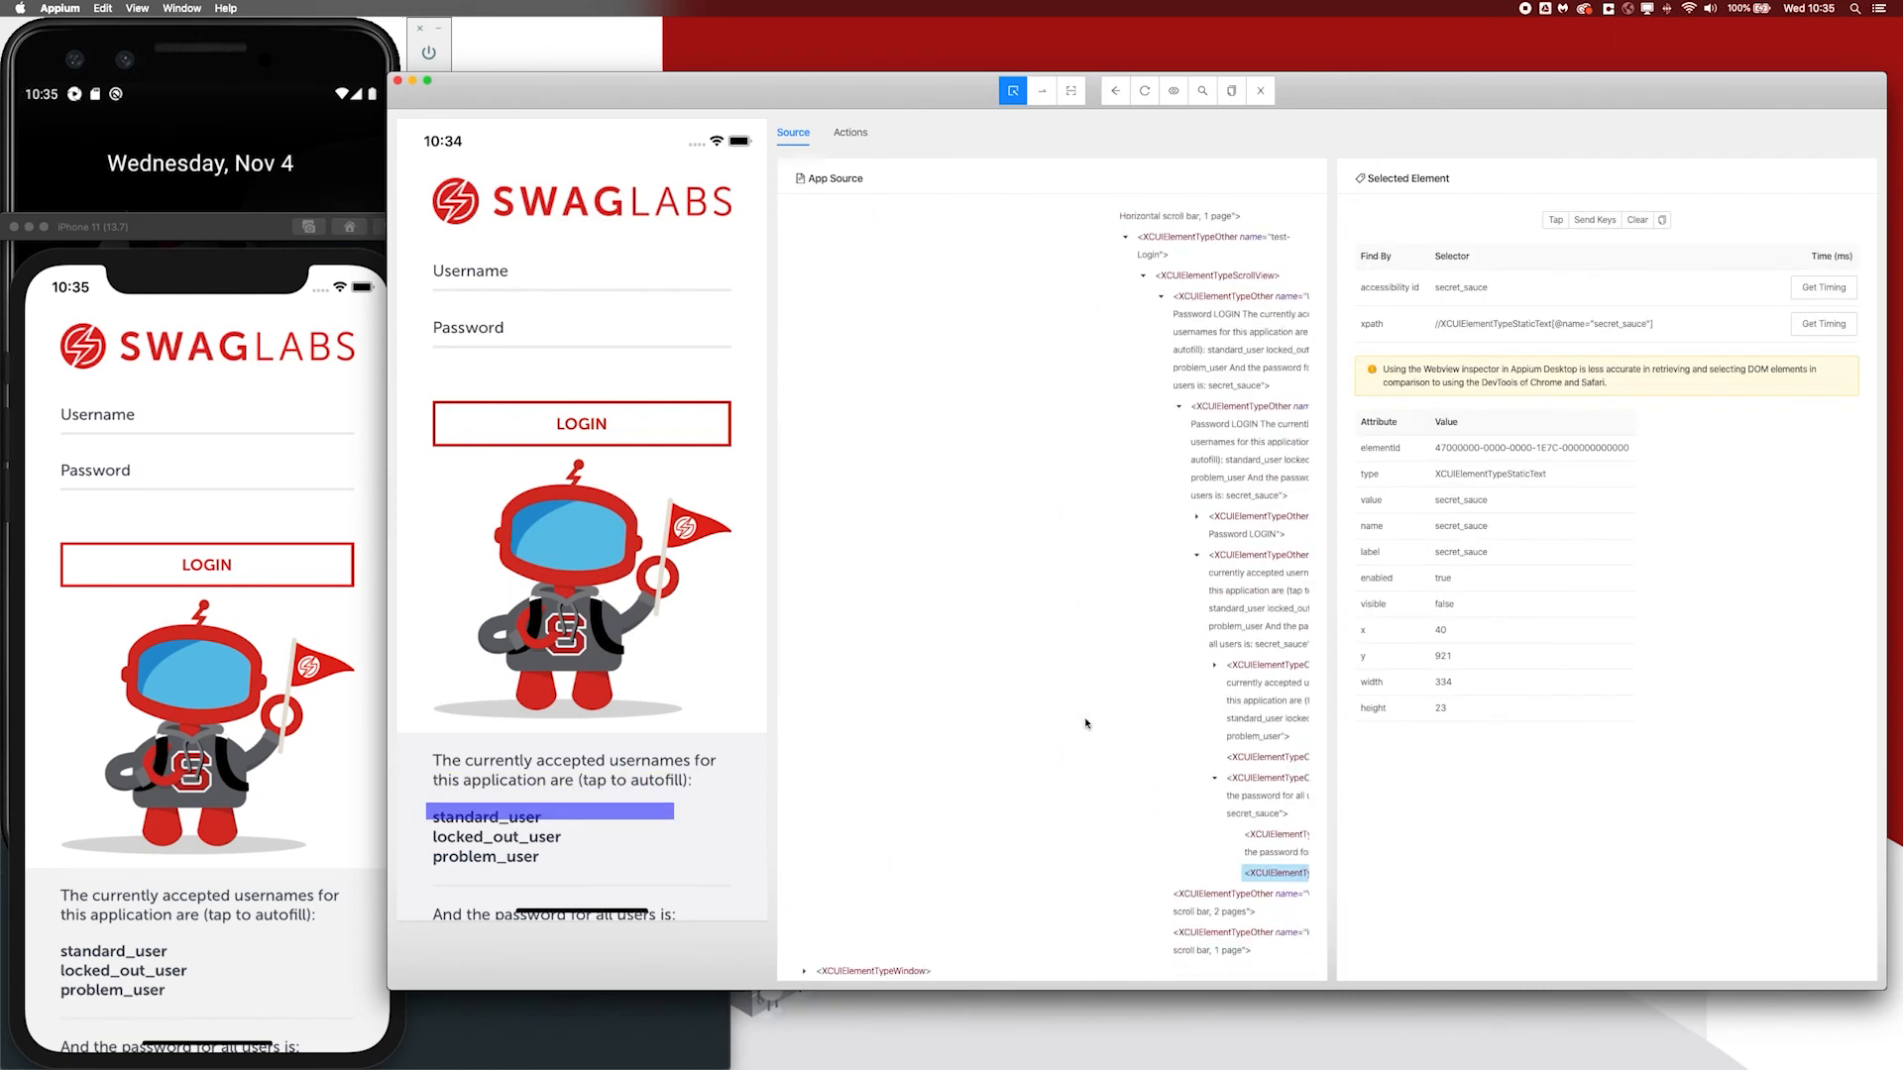
scroll(1086, 724, right, 3)
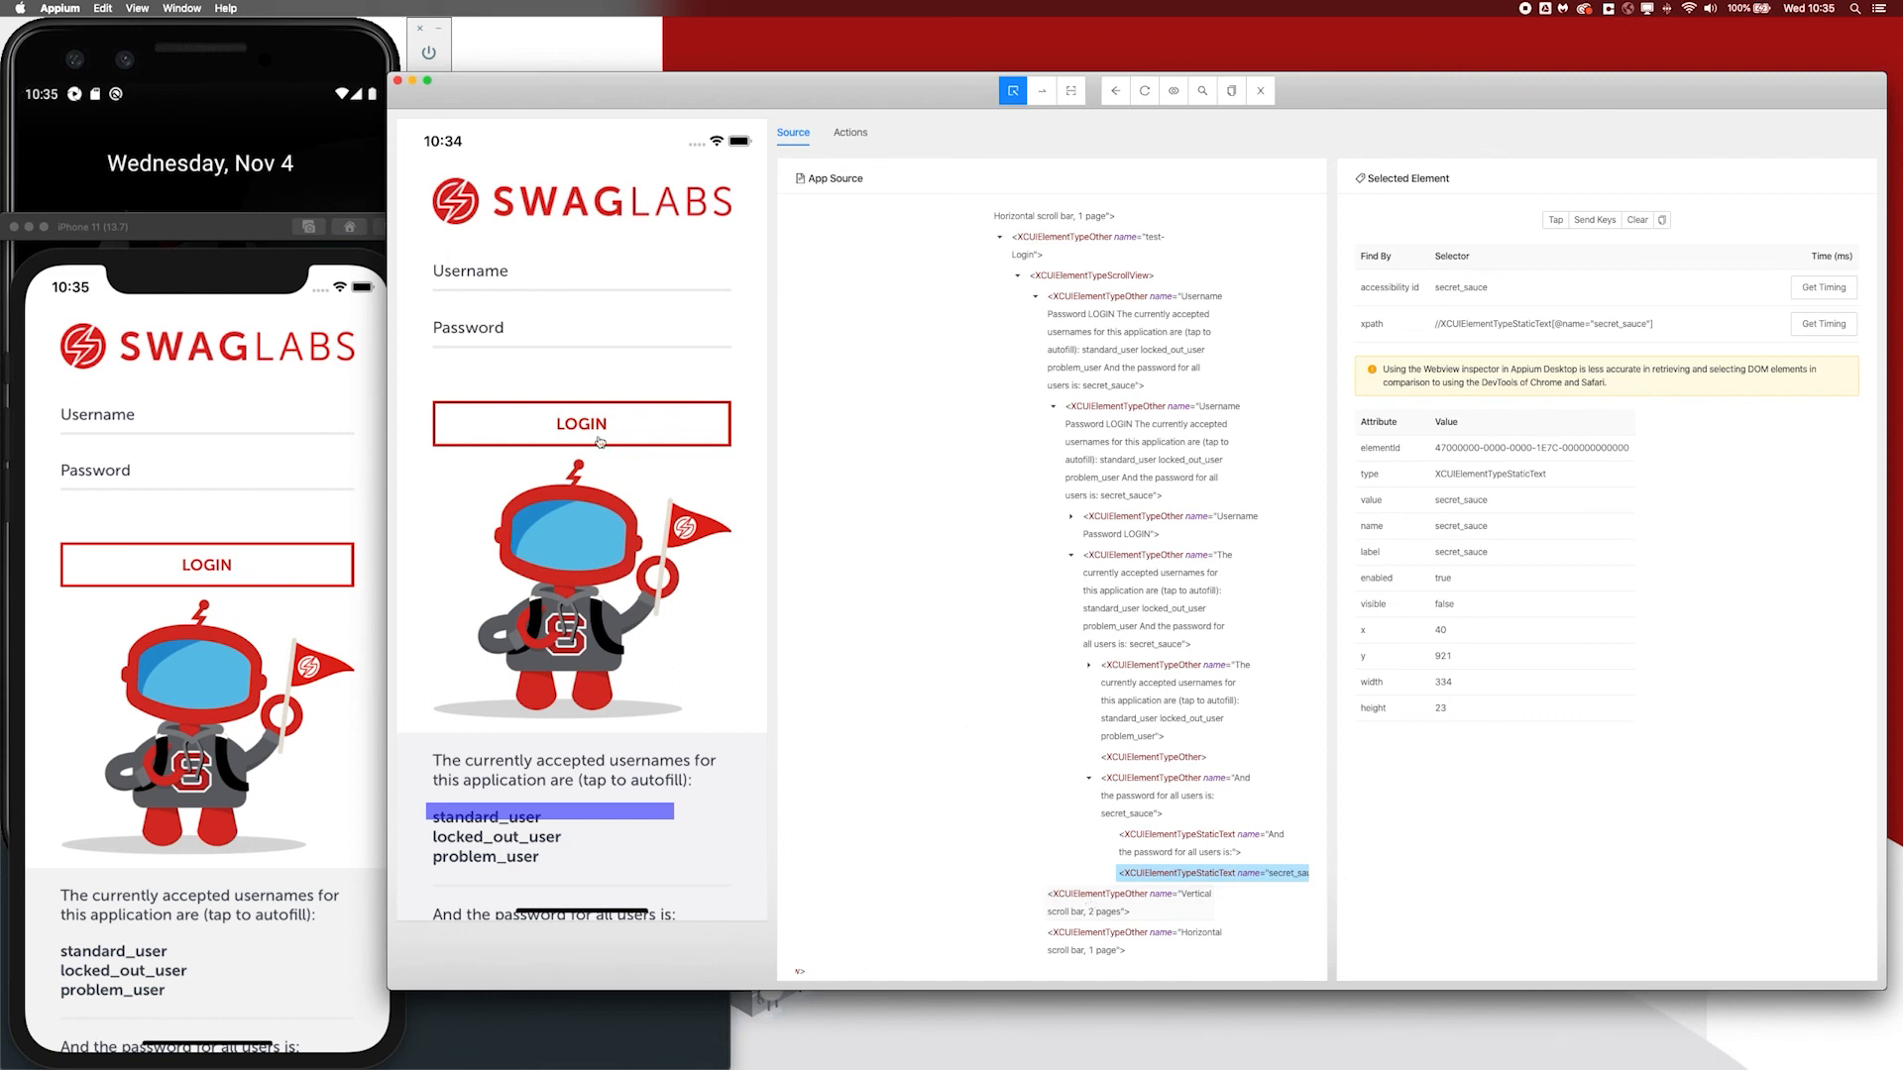
Try to select the Password and Username input fields directly in the app screenshot.
click(499, 338)
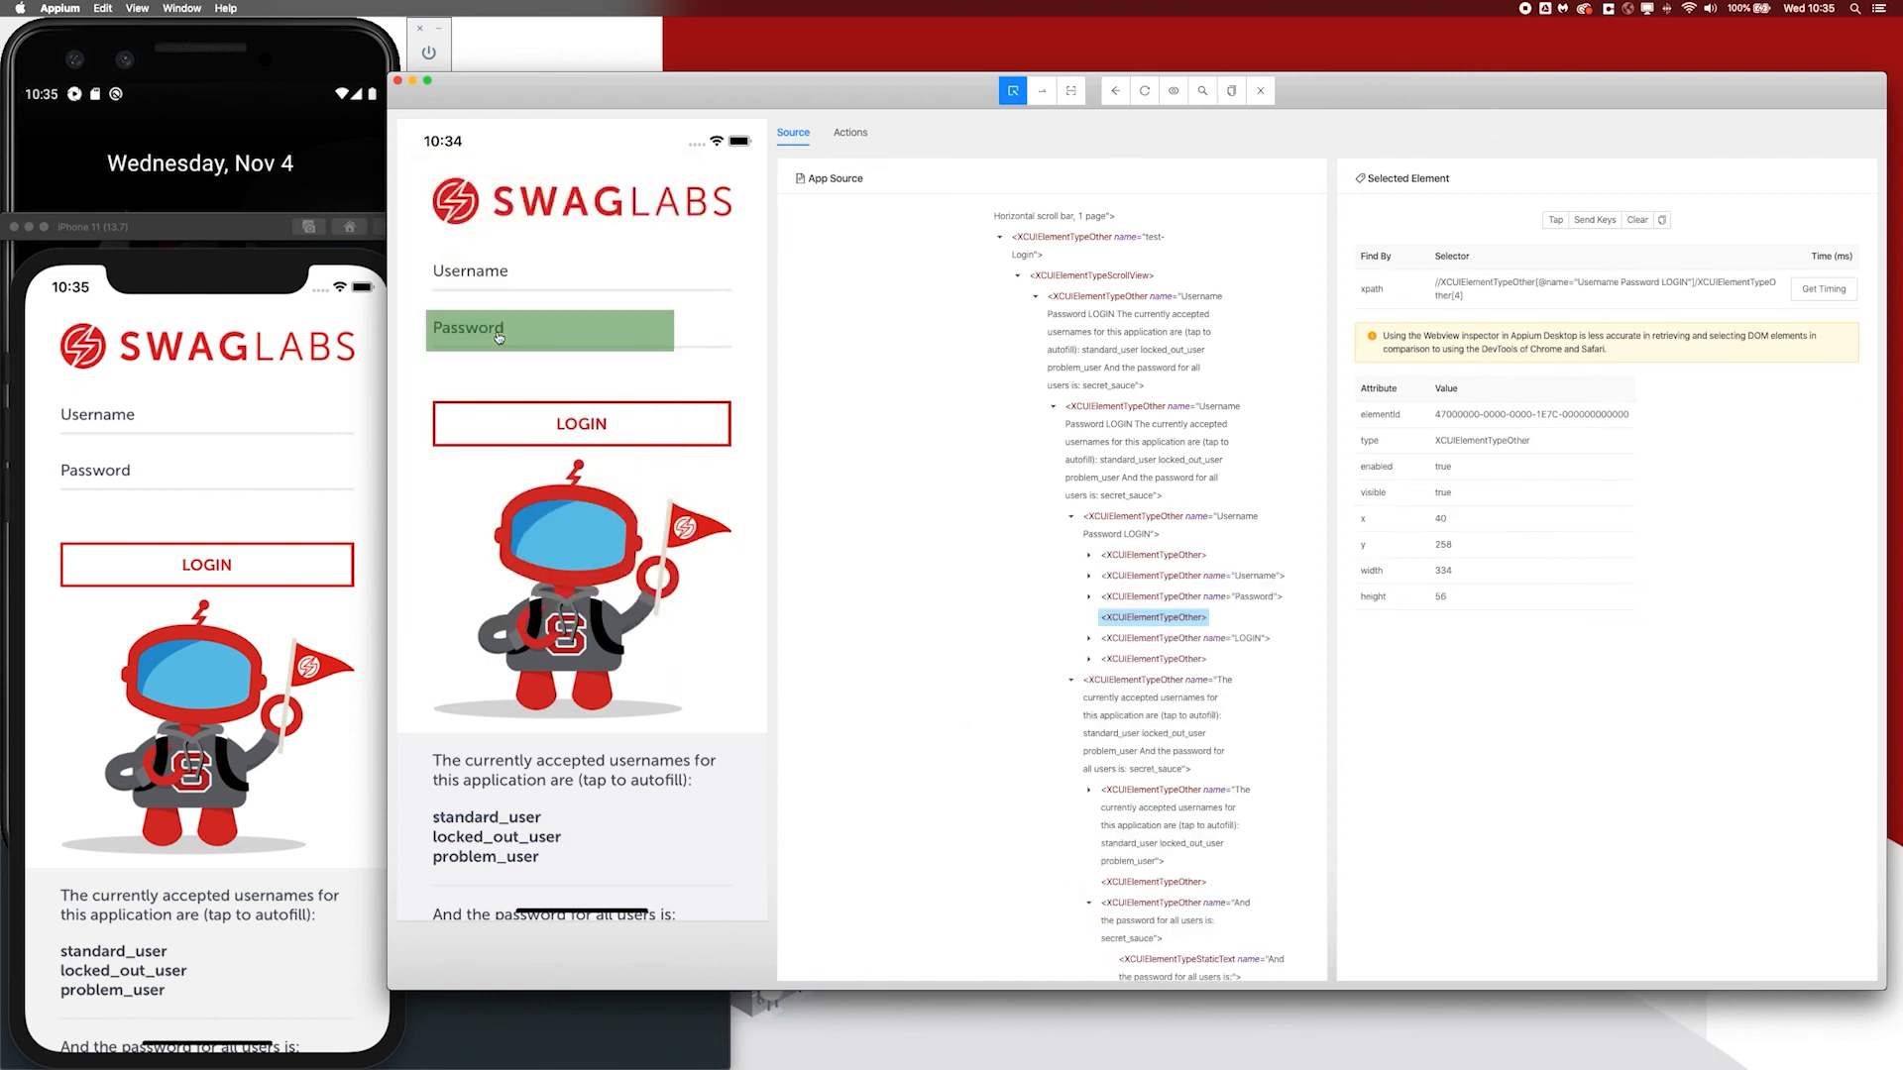
click(488, 330)
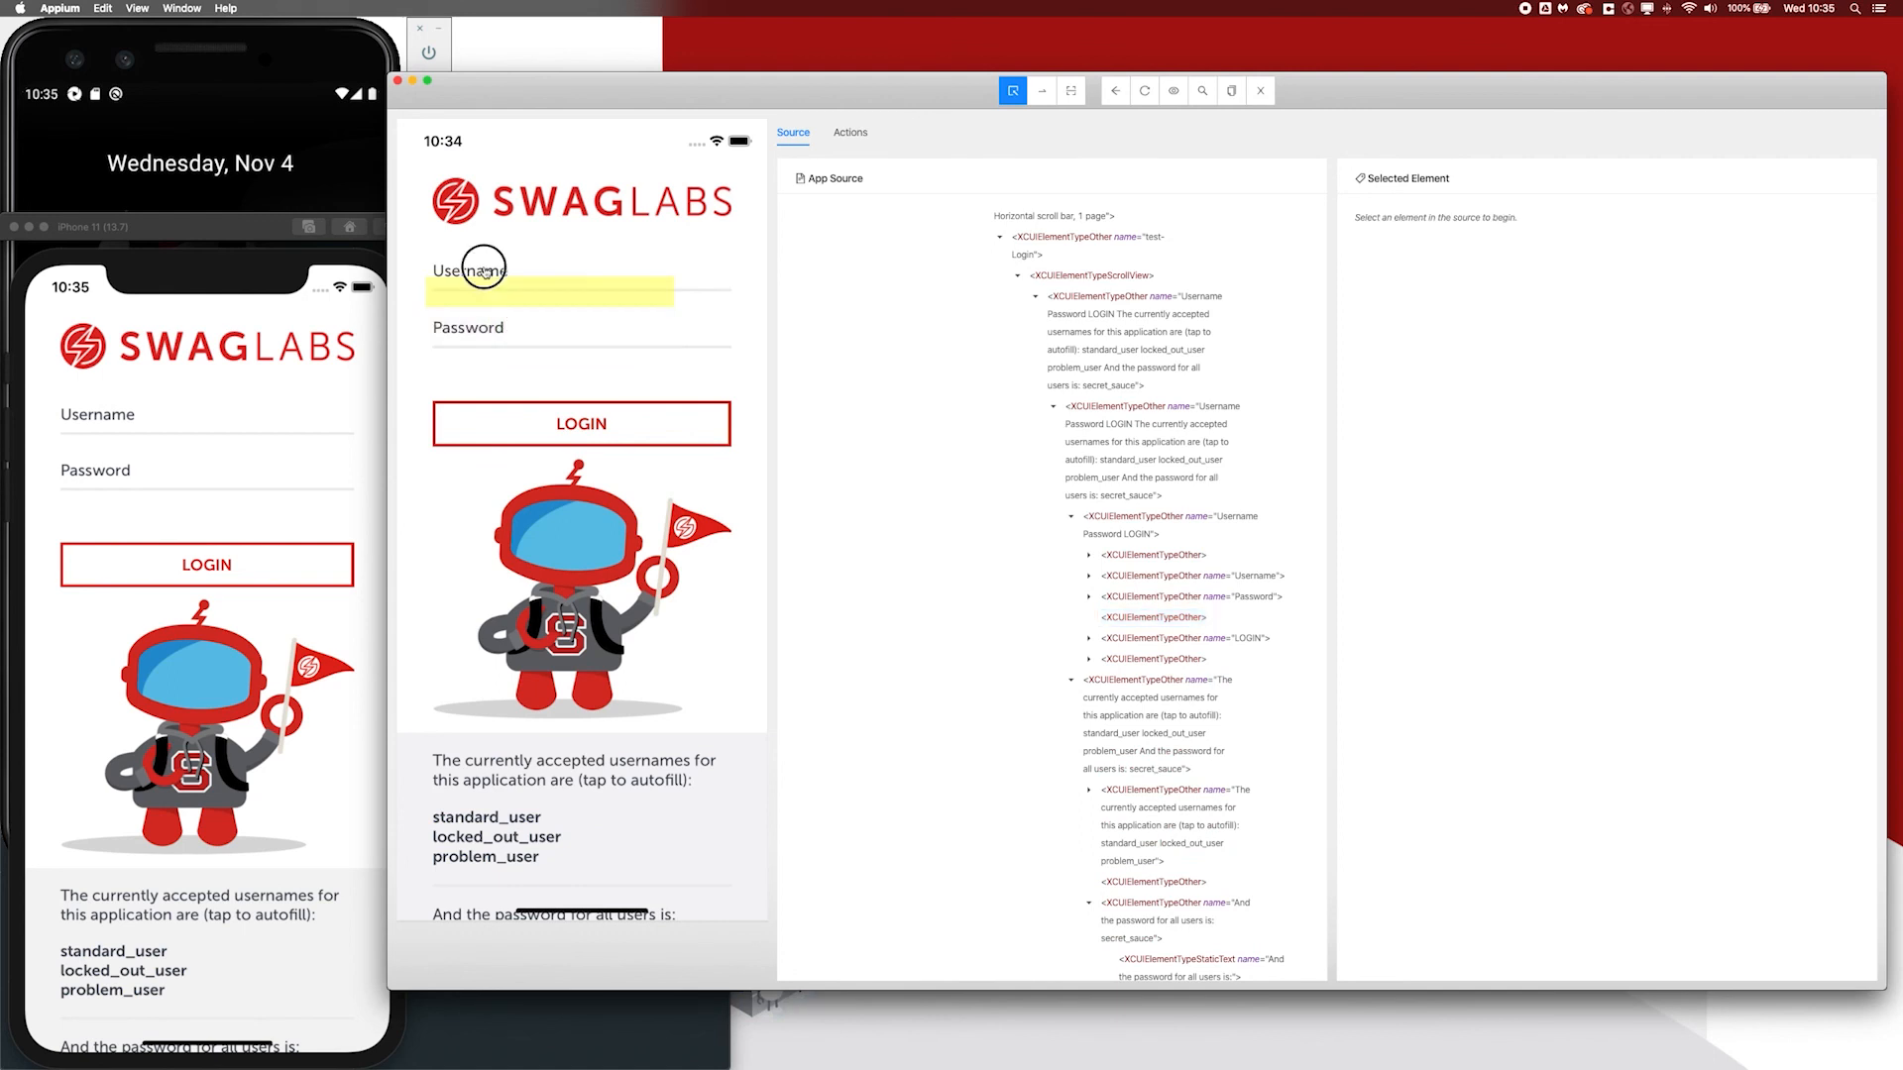
click(489, 278)
click(572, 275)
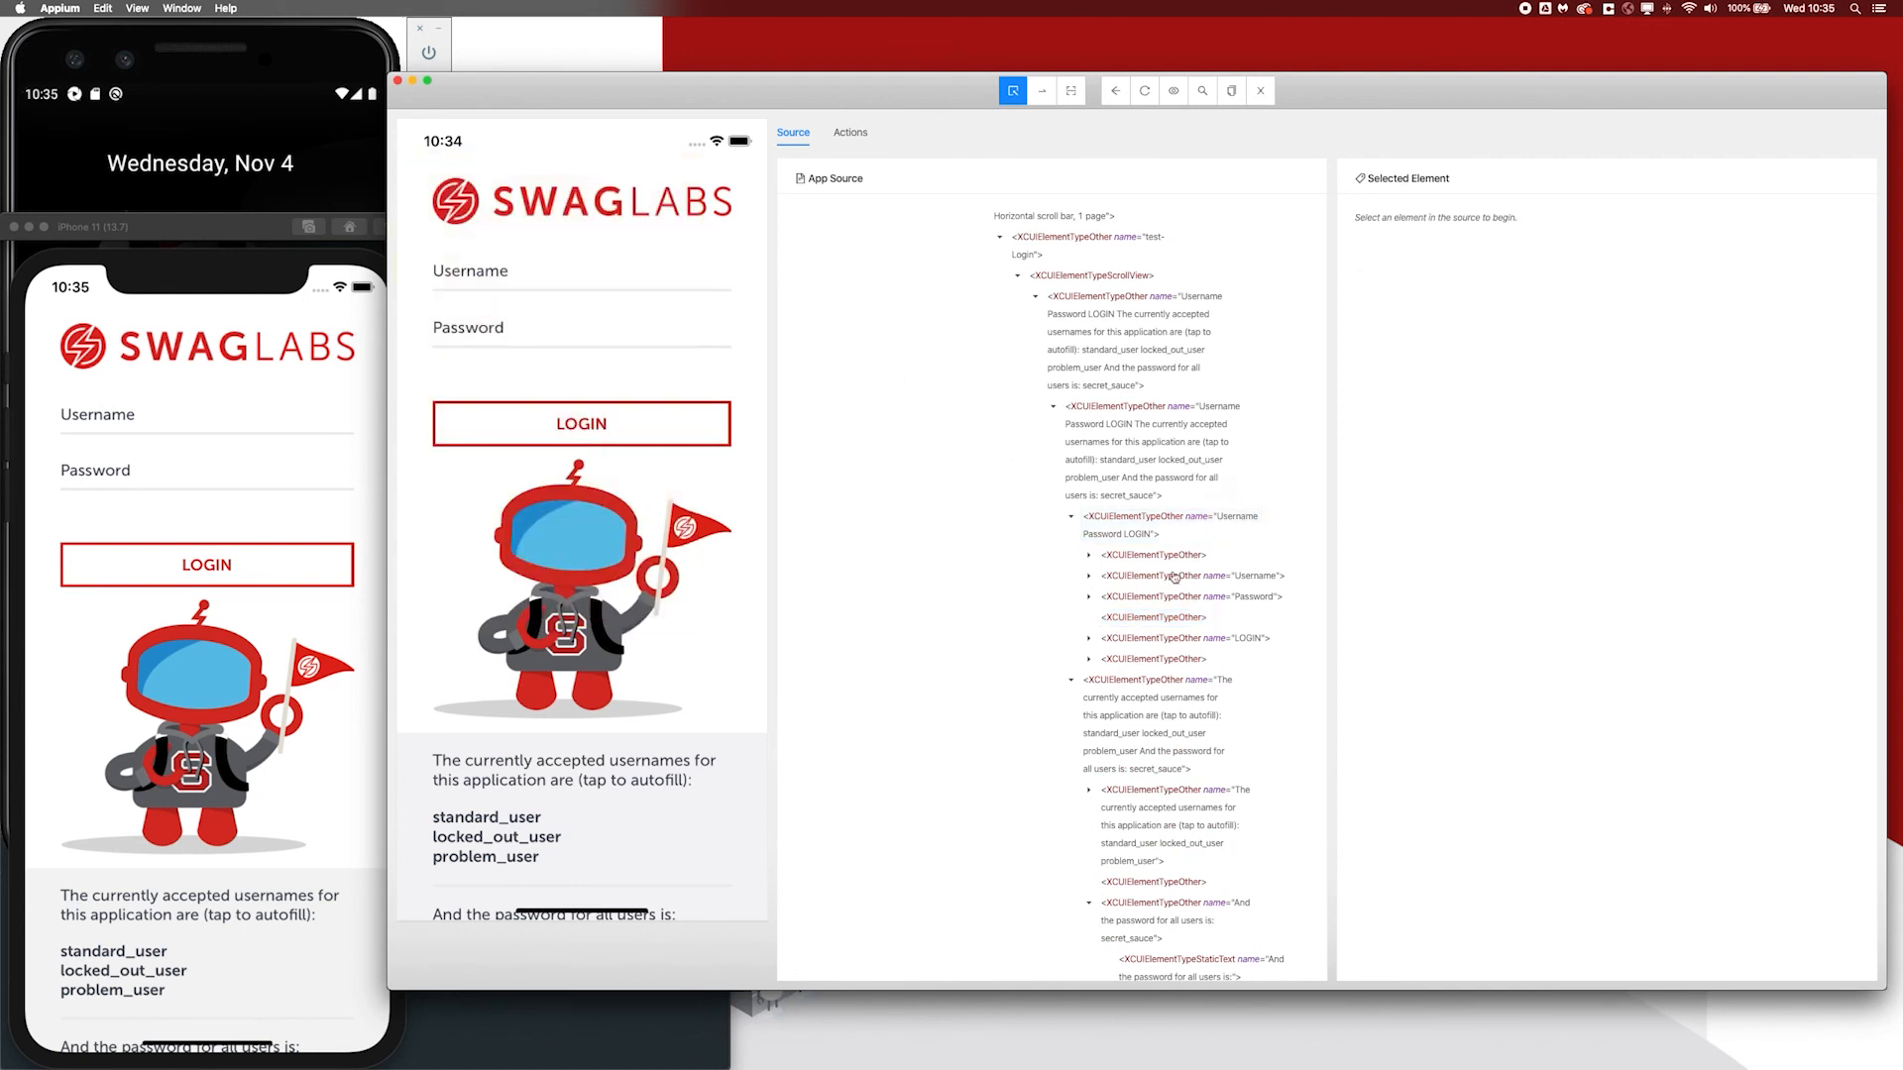
Expand the Username element down to the test-Username text field, select that field and get the timing of its locators.
click(1157, 578)
click(1090, 577)
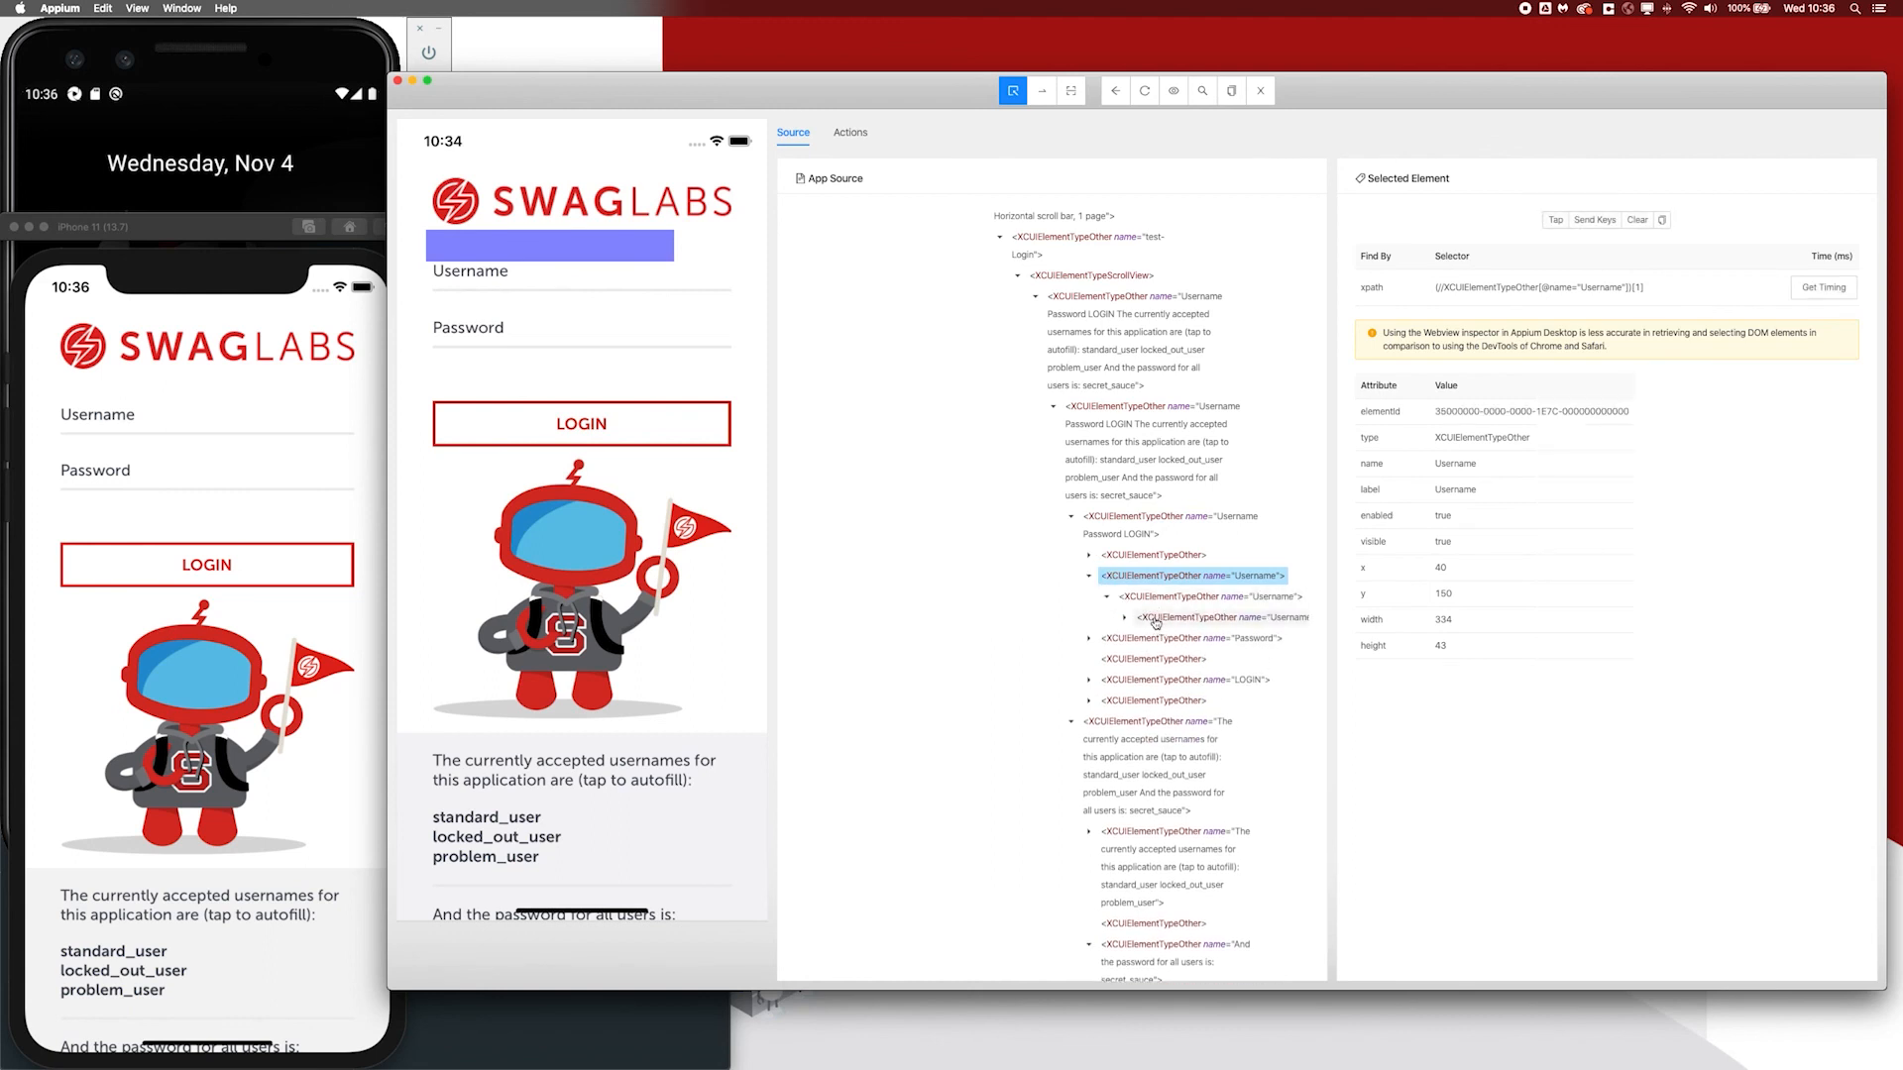
click(1125, 618)
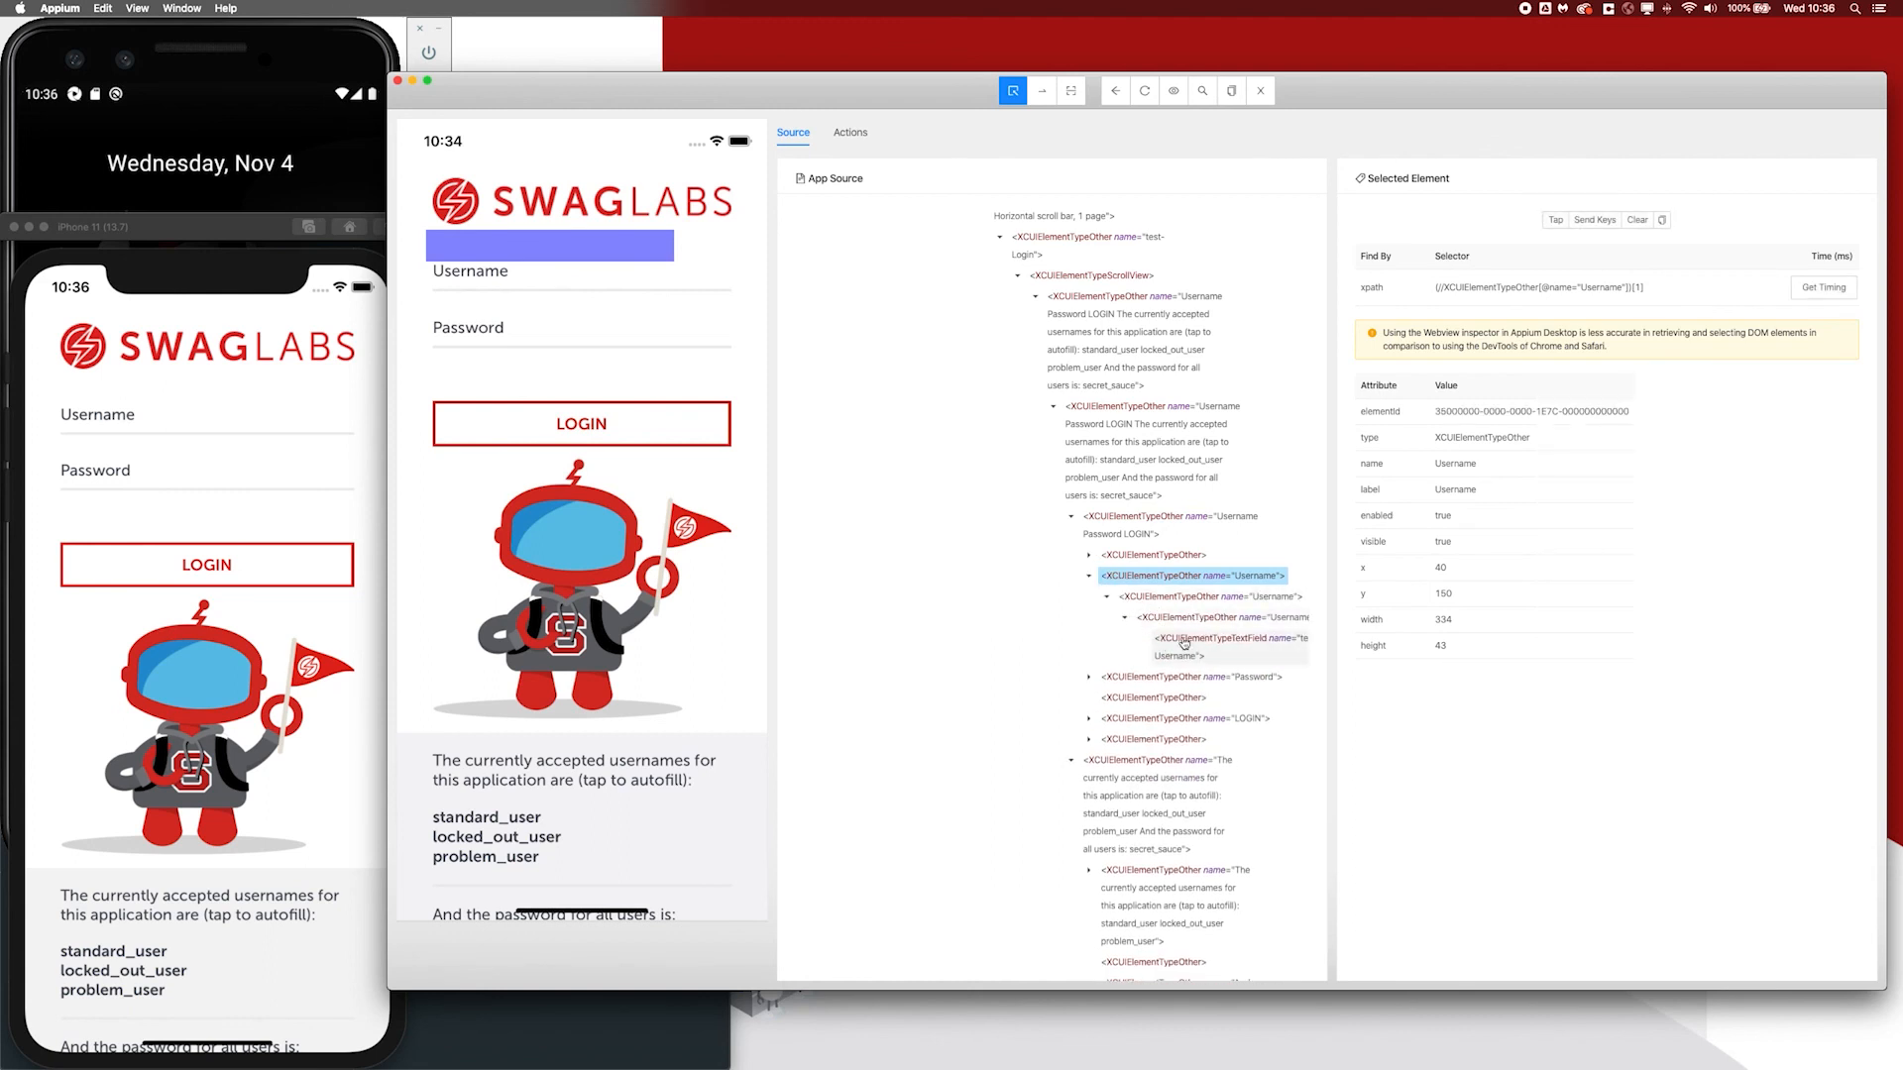
click(1185, 644)
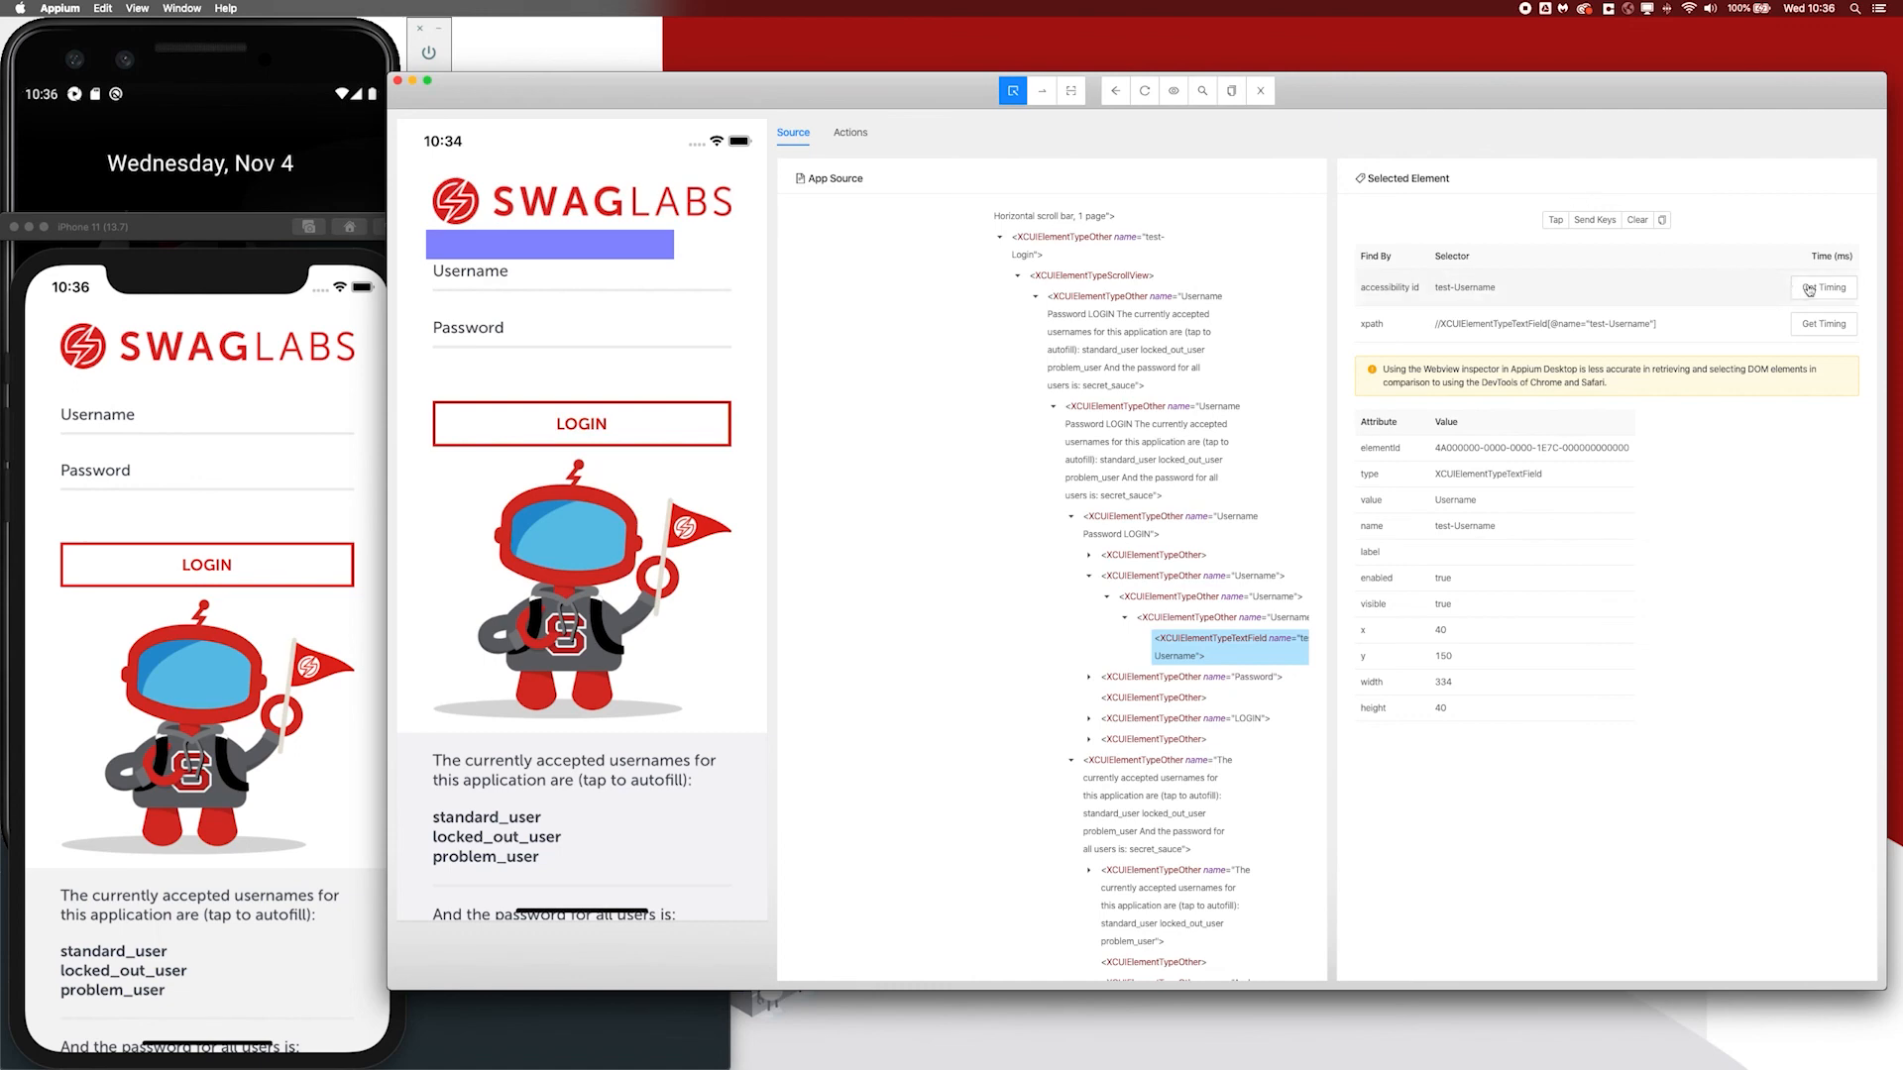
click(1819, 288)
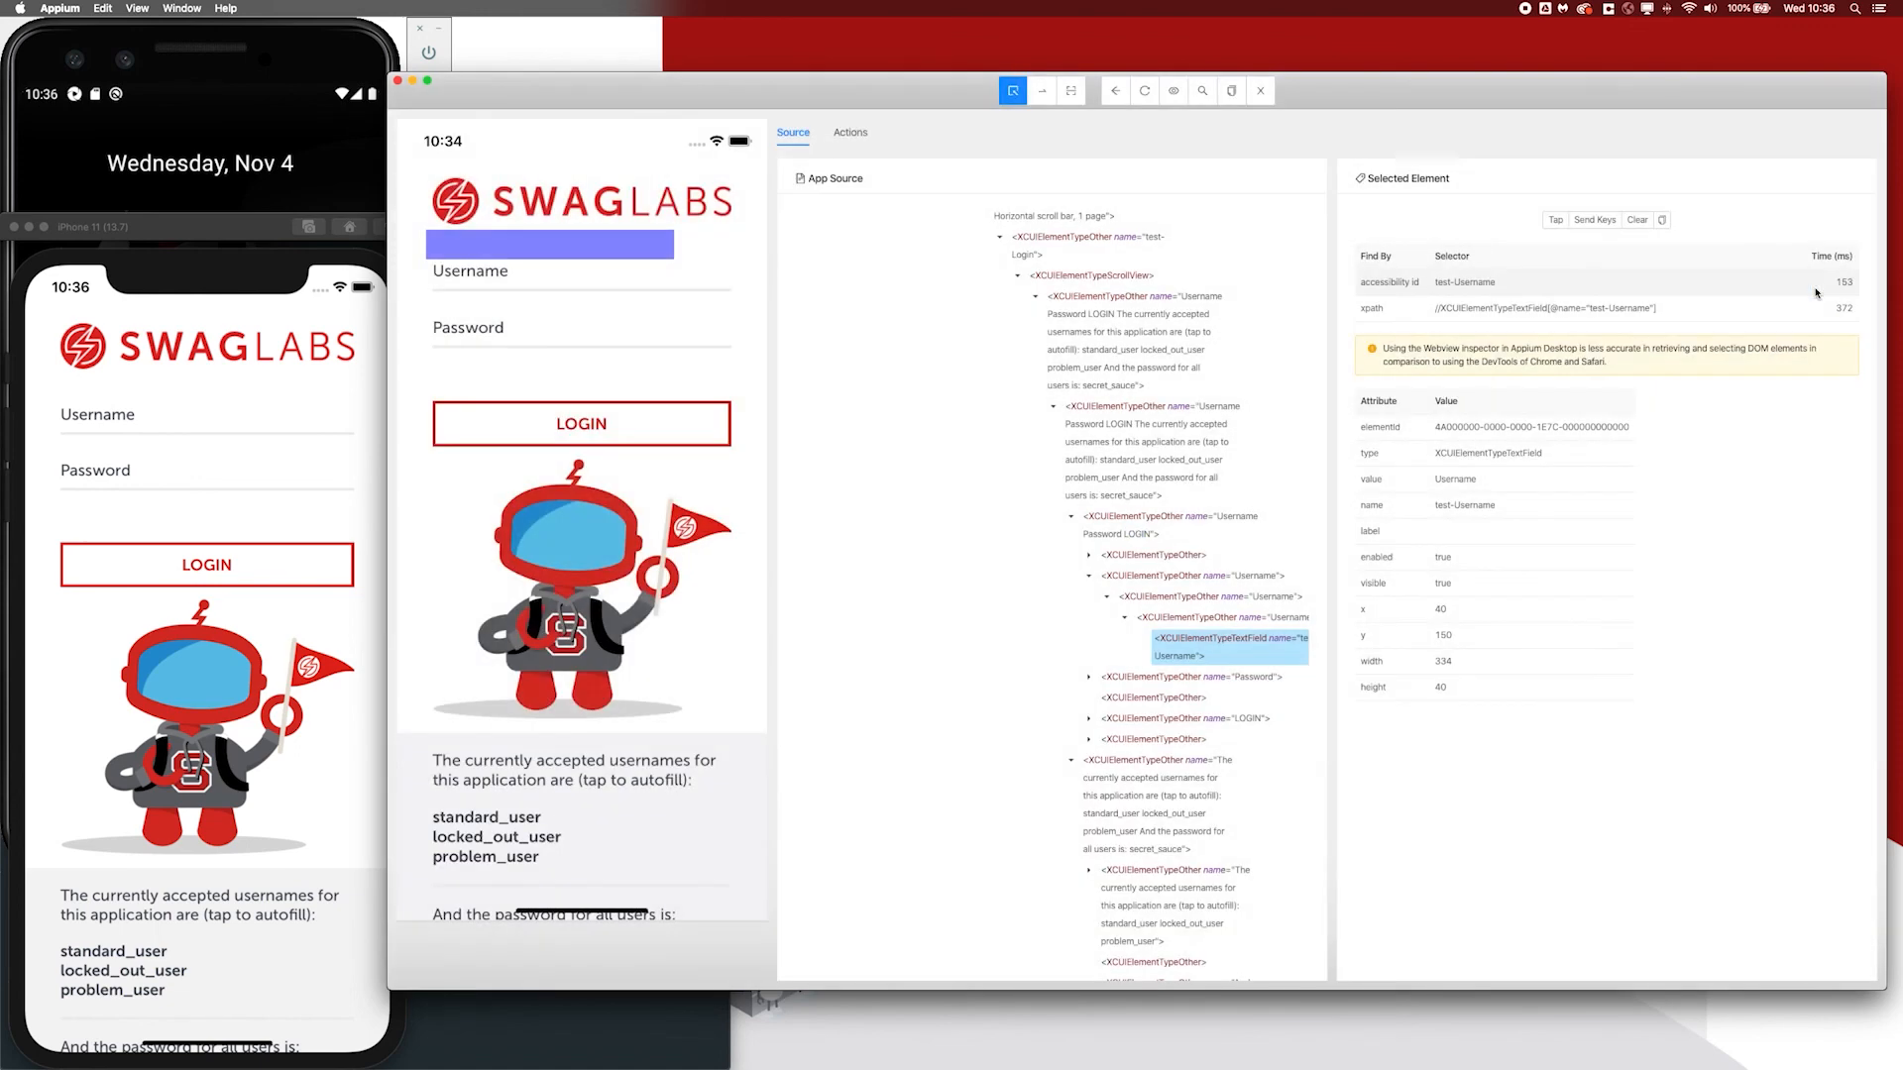